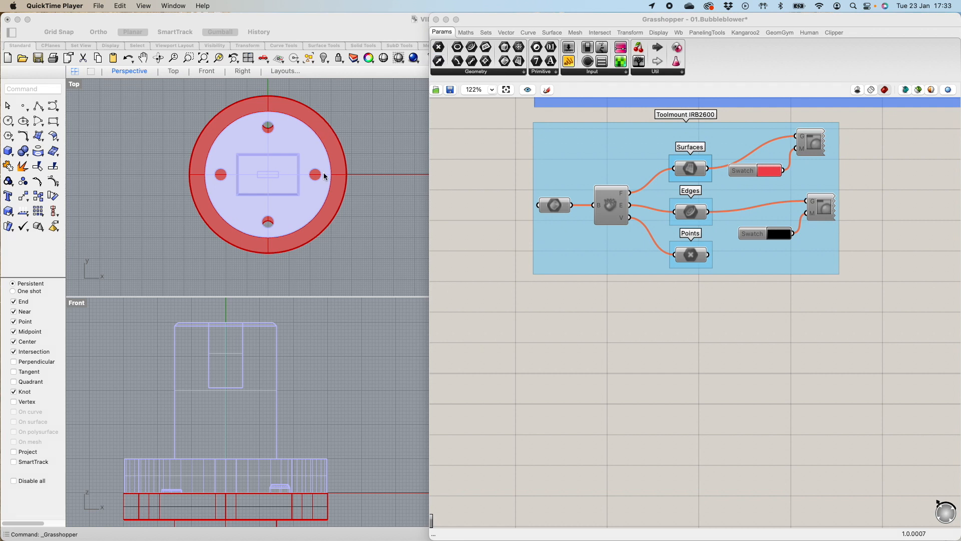
- Set the Front viewport's display mode to Shaded
scroll(314, 310, down, 5)
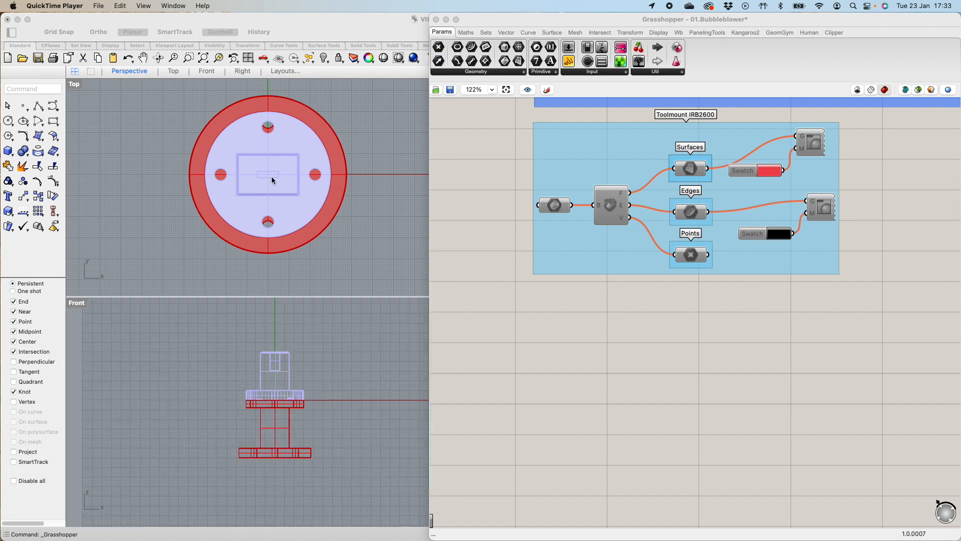
scroll(266, 182, up, 3)
scroll(266, 184, down, 4)
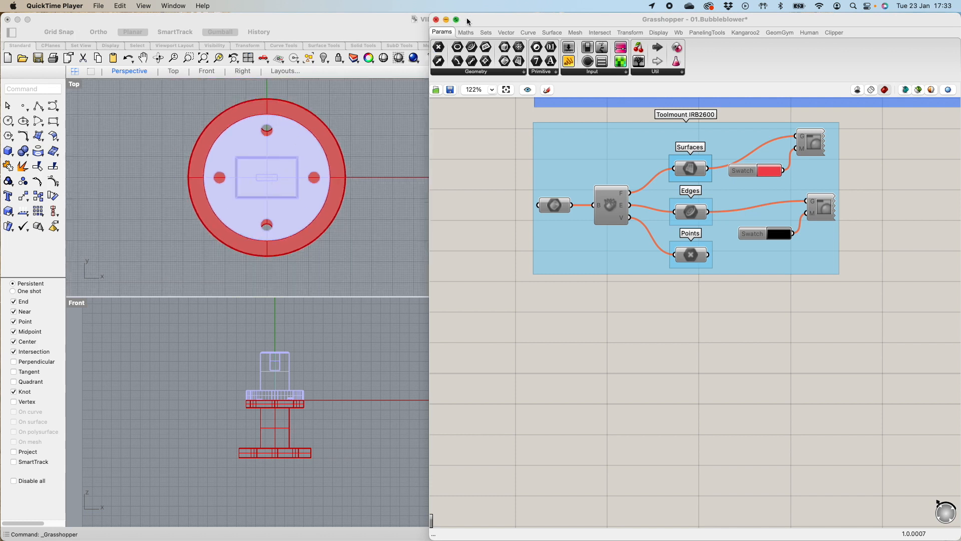
scroll(324, 115, up, 2)
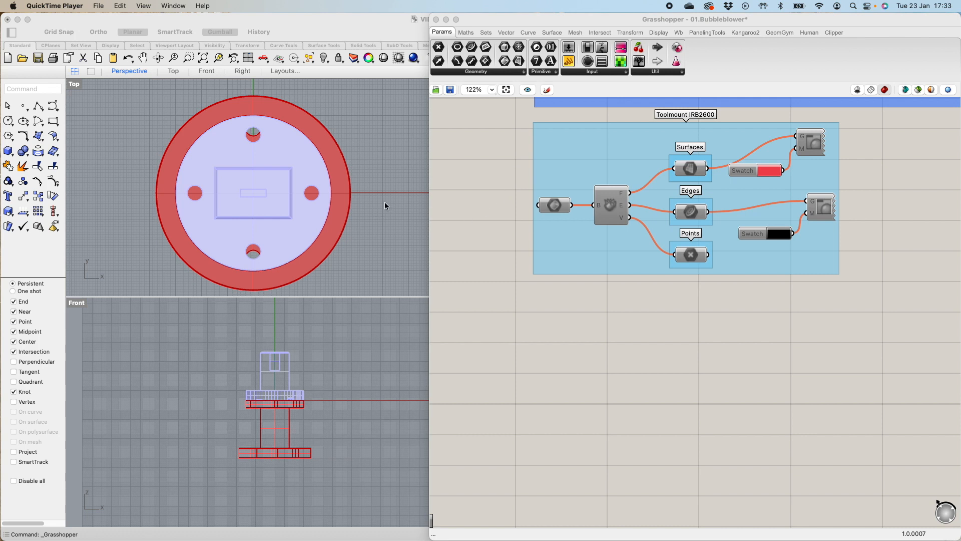
drag(536, 24, 545, 26)
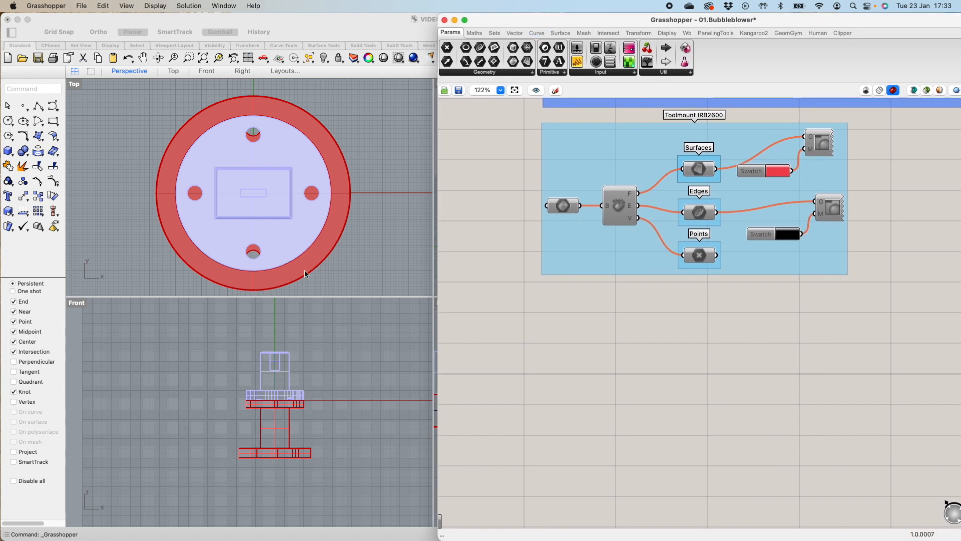
click(76, 303)
click(118, 441)
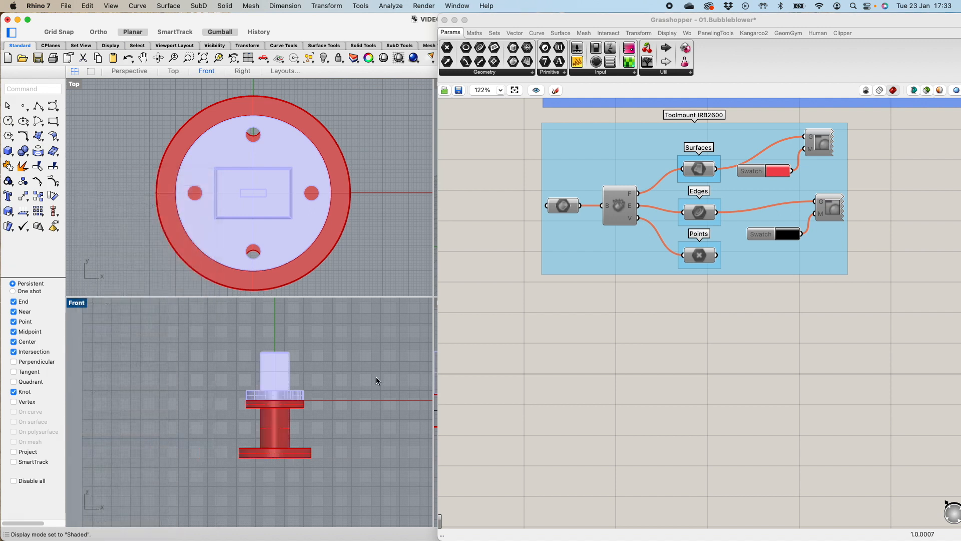
scroll(291, 356, up, 3)
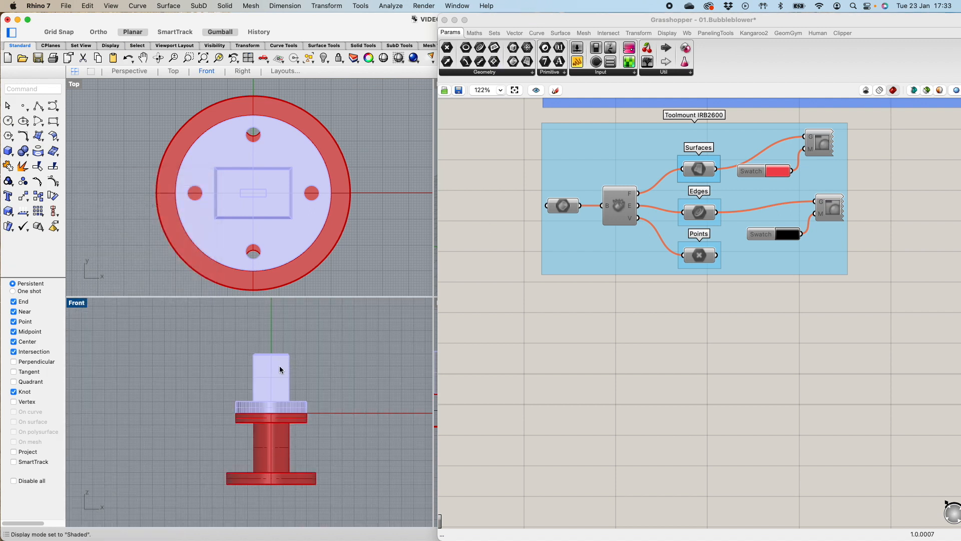
scroll(275, 379, up, 5)
scroll(274, 380, down, 2)
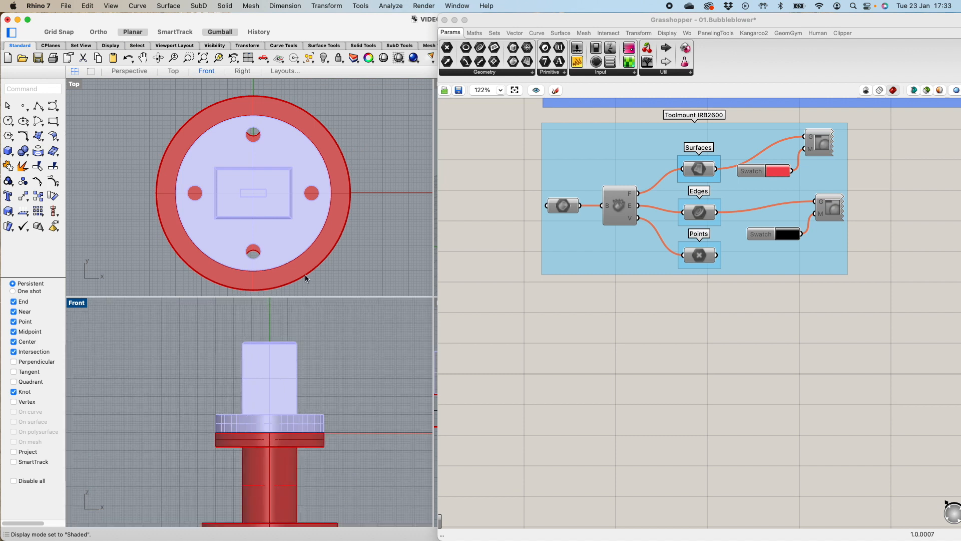
- Show the Perspective view on its own and examine the toolmount and tool from several angles
click(248, 58)
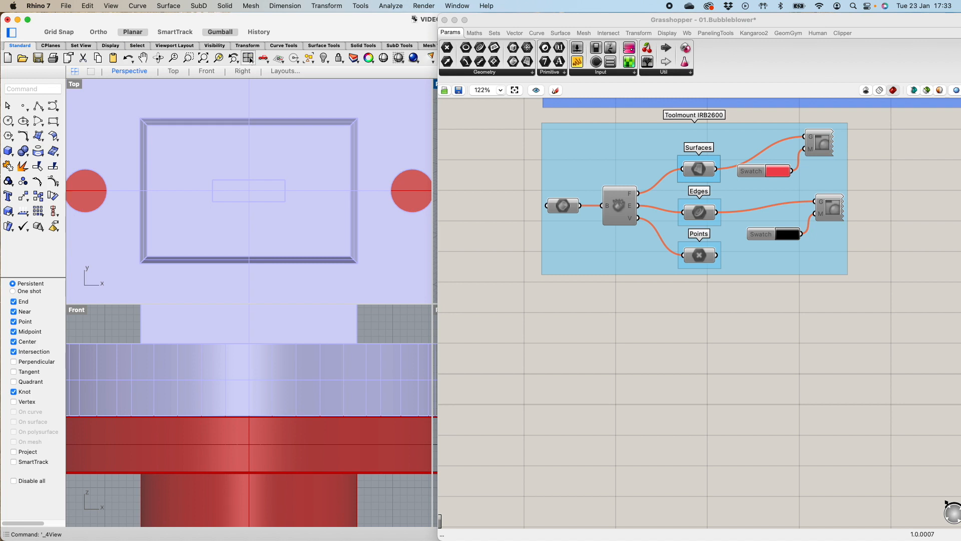
click(131, 70)
scroll(173, 164, down, 5)
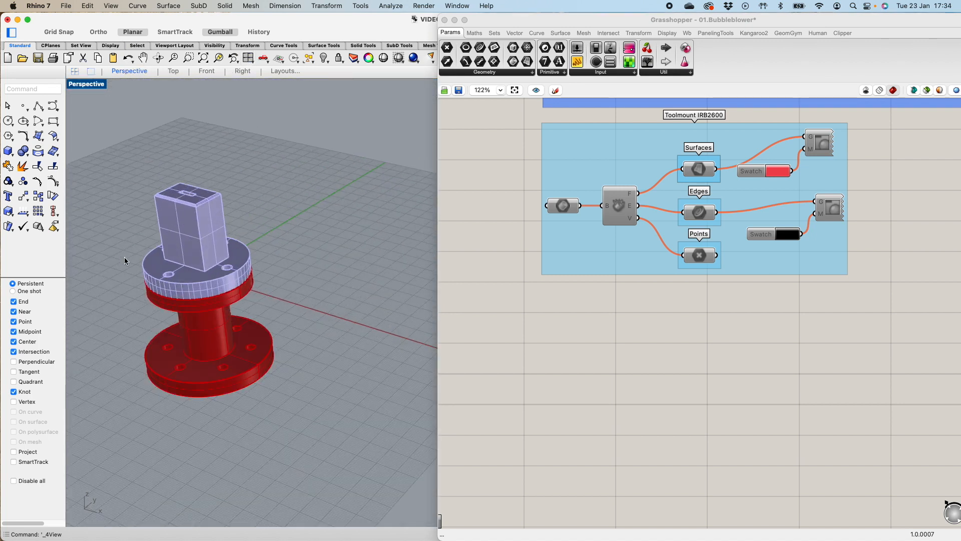
scroll(150, 240, up, 3)
right_drag(162, 234, 256, 229)
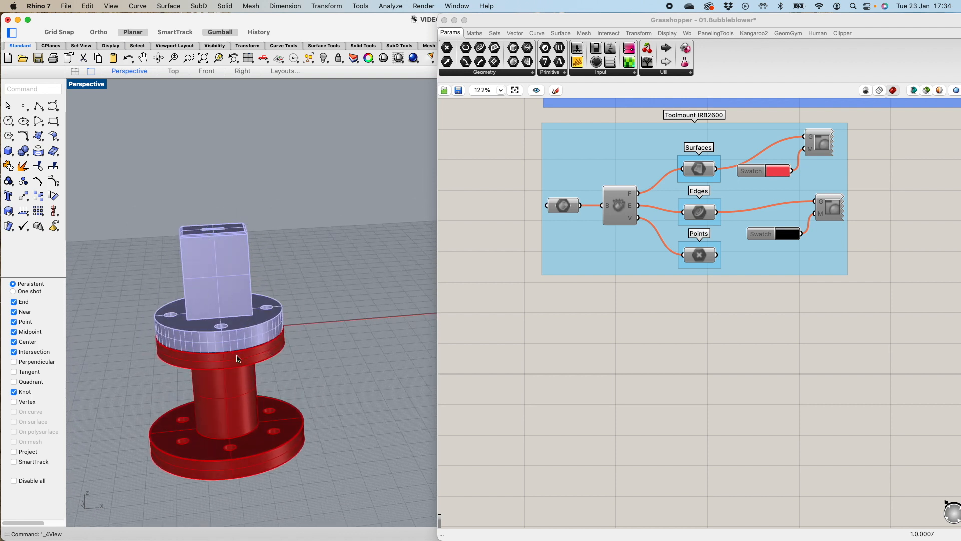
right_drag(226, 370, 179, 390)
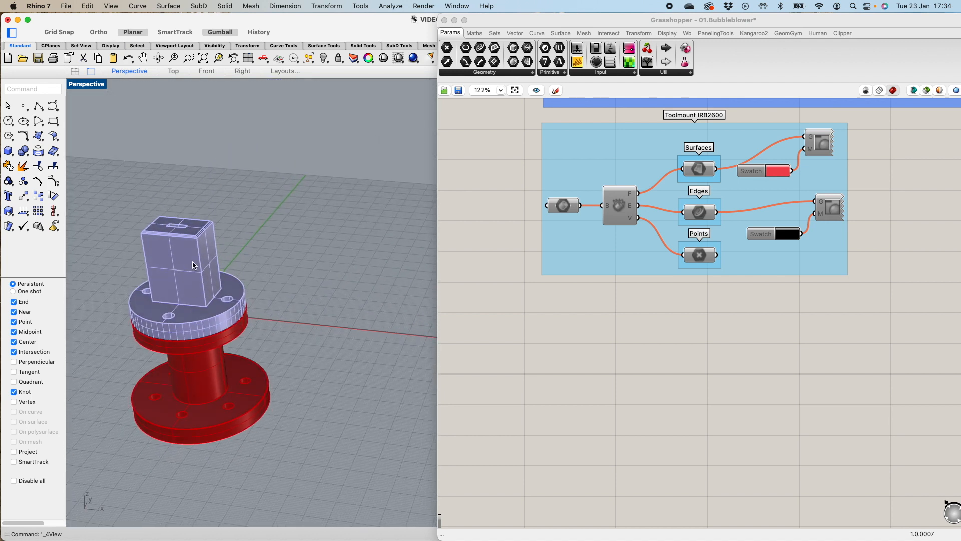
scroll(97, 260, up, 3)
scroll(97, 260, up, 1)
right_drag(170, 275, 178, 278)
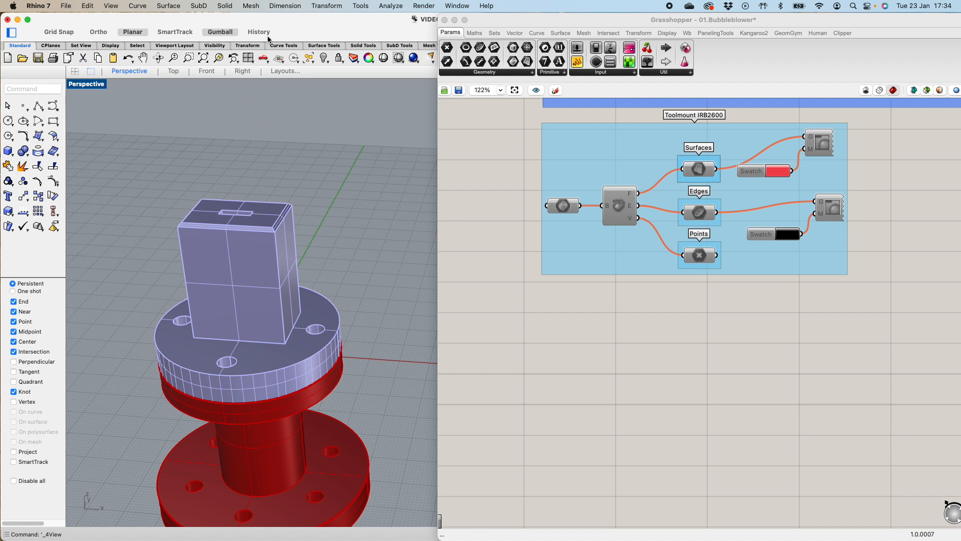
- Return to the four-view layout and maximize the Top viewport around the toolmount
click(249, 58)
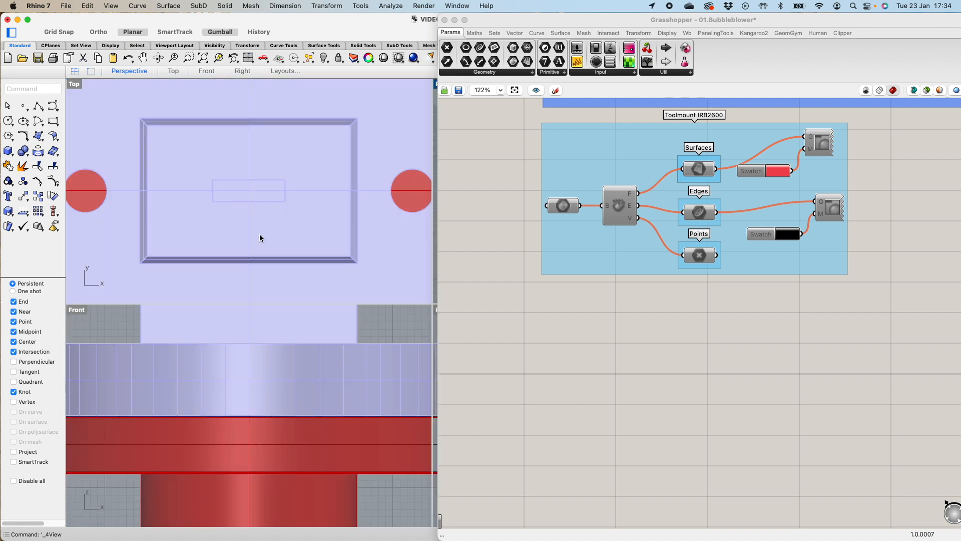
scroll(259, 237, down, 3)
scroll(257, 237, down, 1)
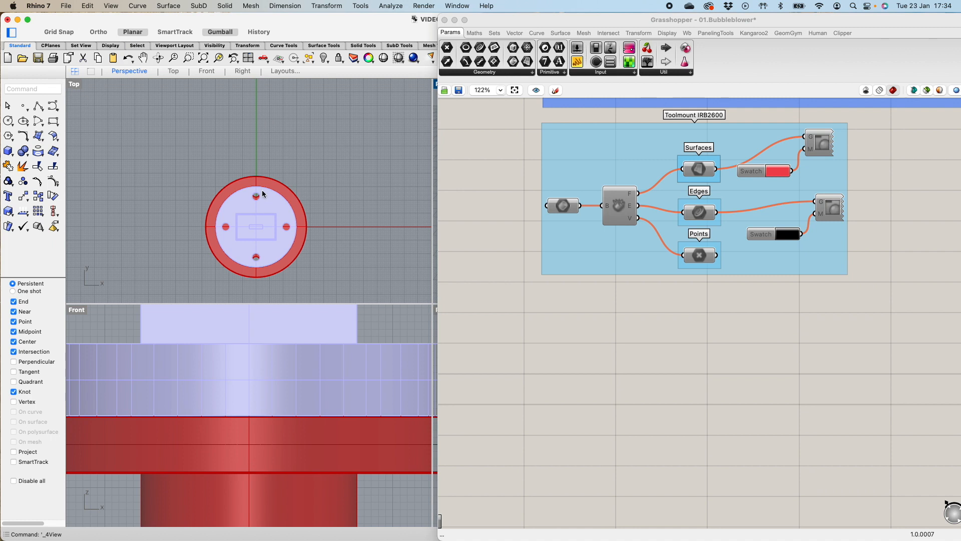
double_click(75, 84)
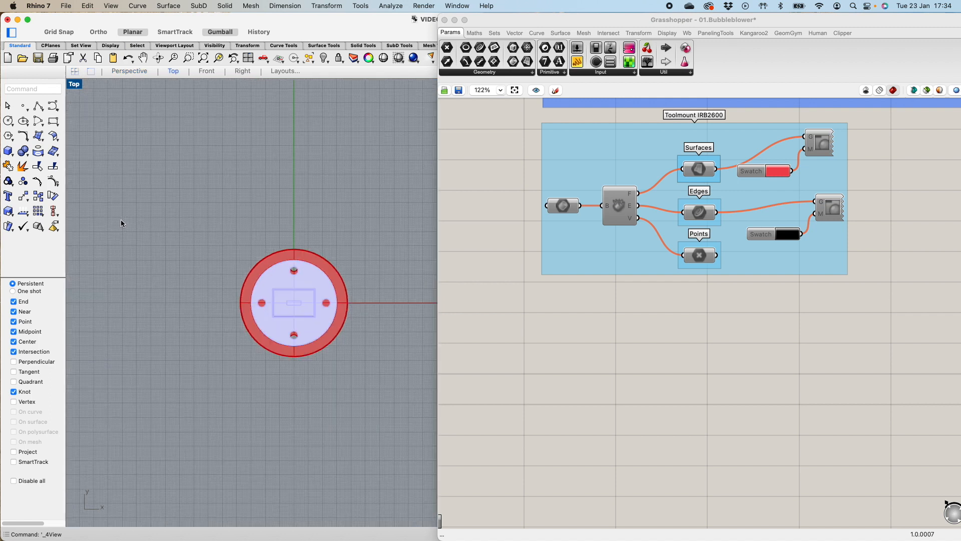
scroll(266, 270, up, 3)
click(284, 322)
click(323, 195)
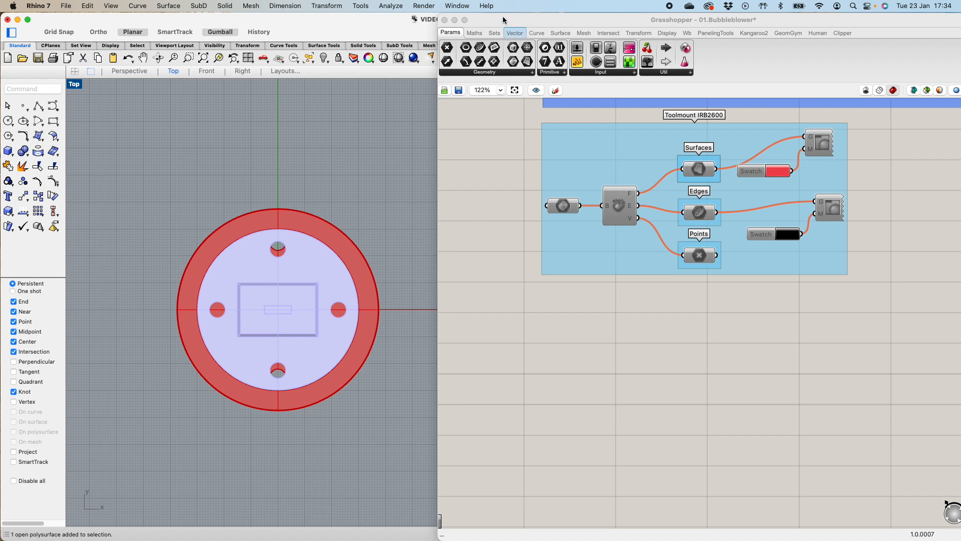
- Make Default the current layer and hide the Toolmount, Tool, Layer 03, Layer 04 and Layer 05 layers
drag(487, 18, 500, 429)
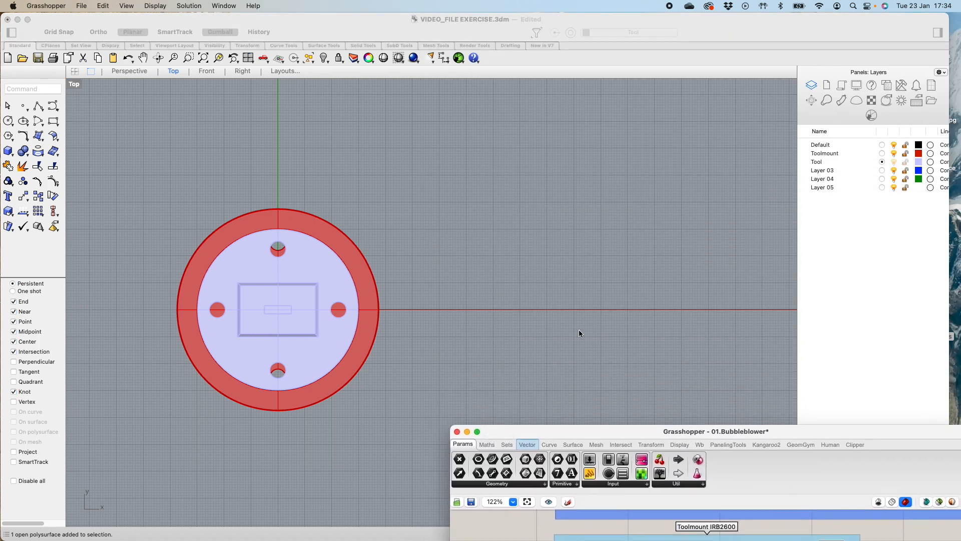
click(882, 145)
click(894, 153)
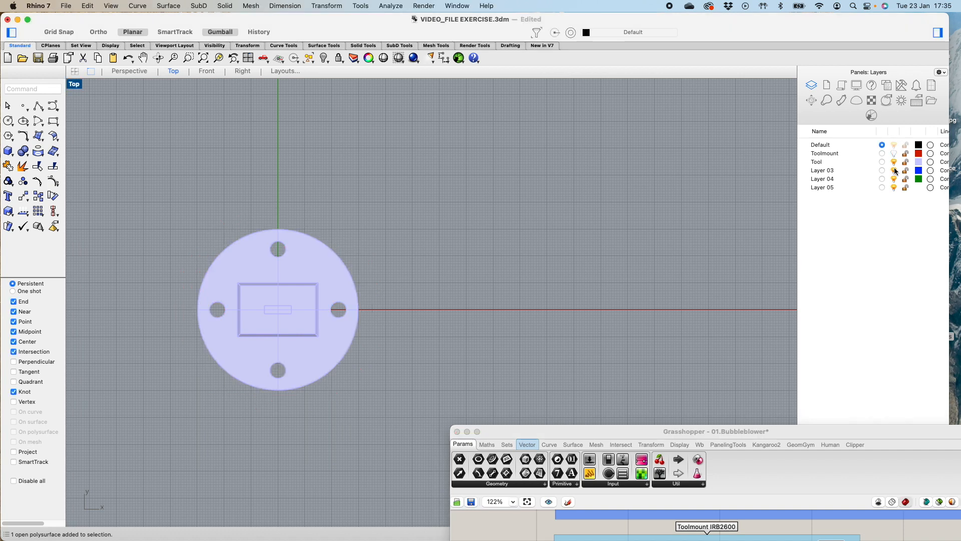
click(897, 188)
click(894, 162)
click(894, 170)
click(894, 179)
click(894, 188)
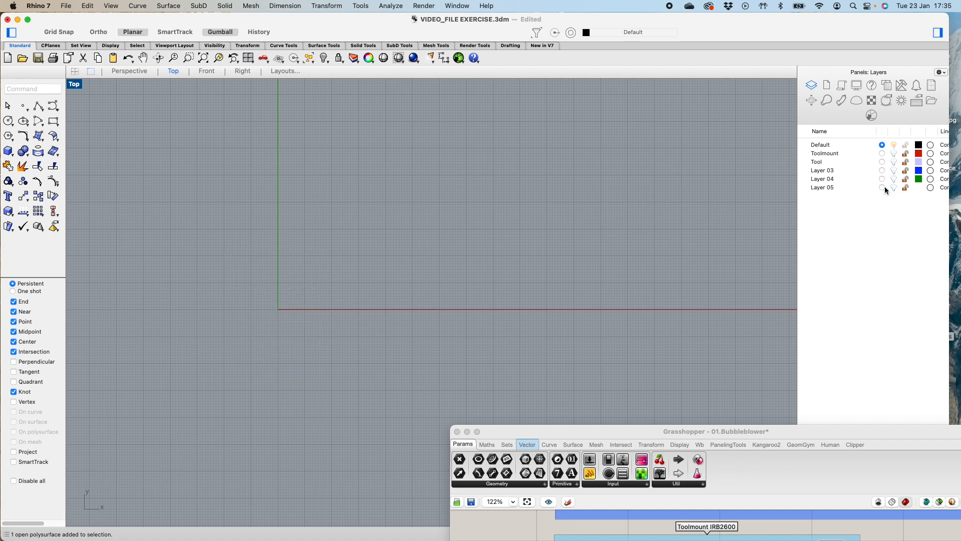
- Rename Layer 03 to Bubbleblower
click(824, 171)
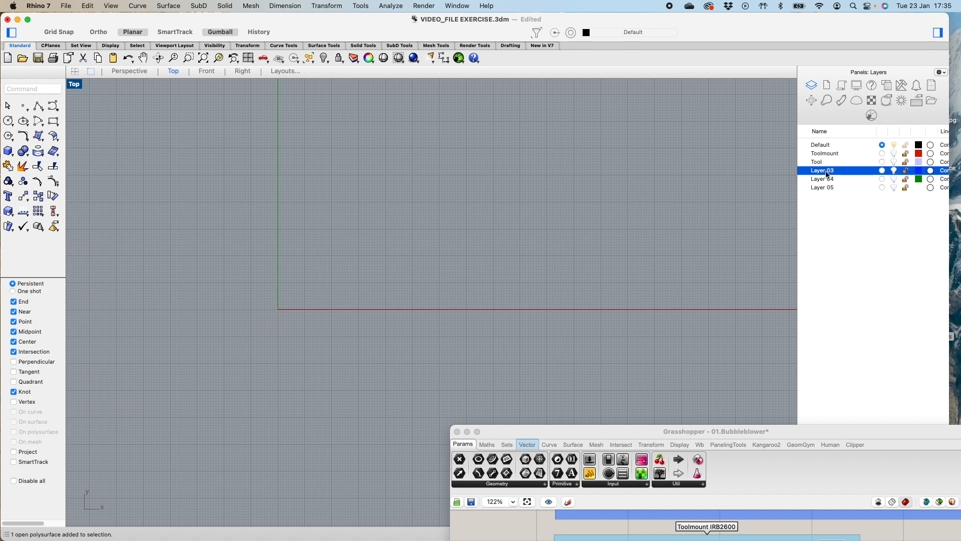
click(831, 169)
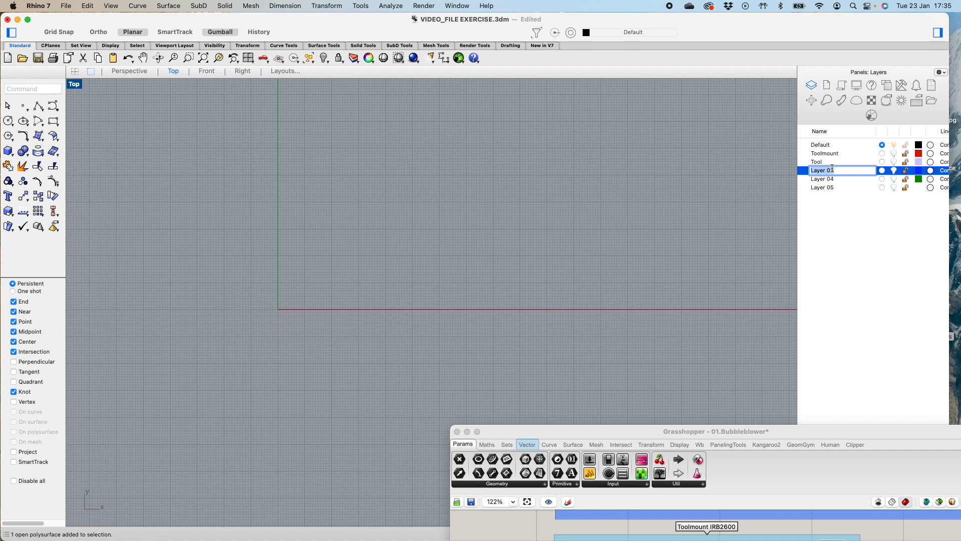
text(Bubbleblower)
- Set the Bubbleblower layer's colour to Gold and make it the current layer
click(921, 172)
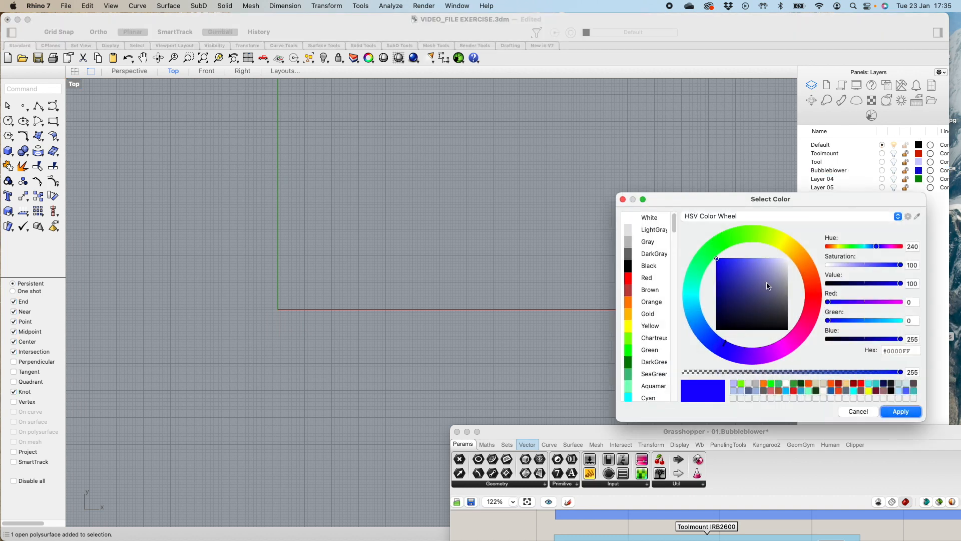
click(649, 314)
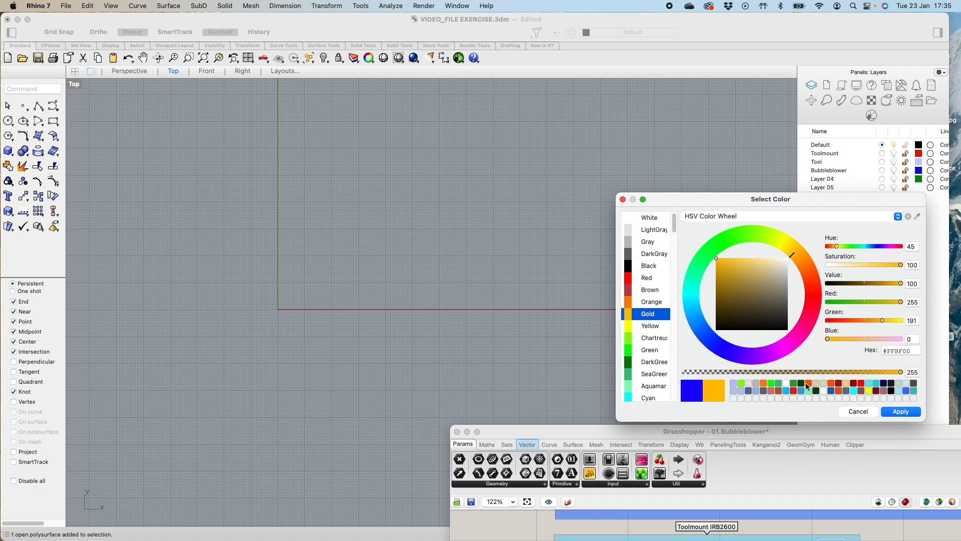
click(901, 412)
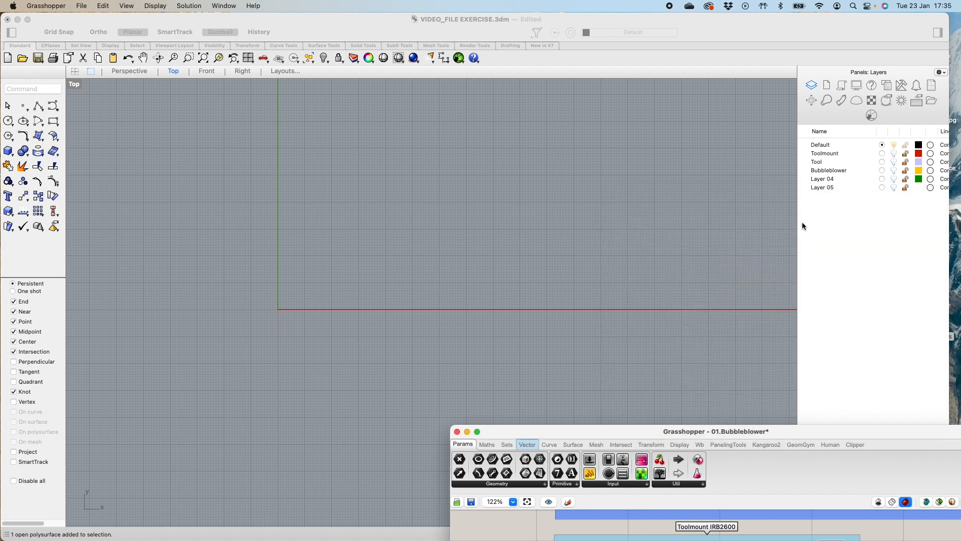
click(888, 171)
click(883, 170)
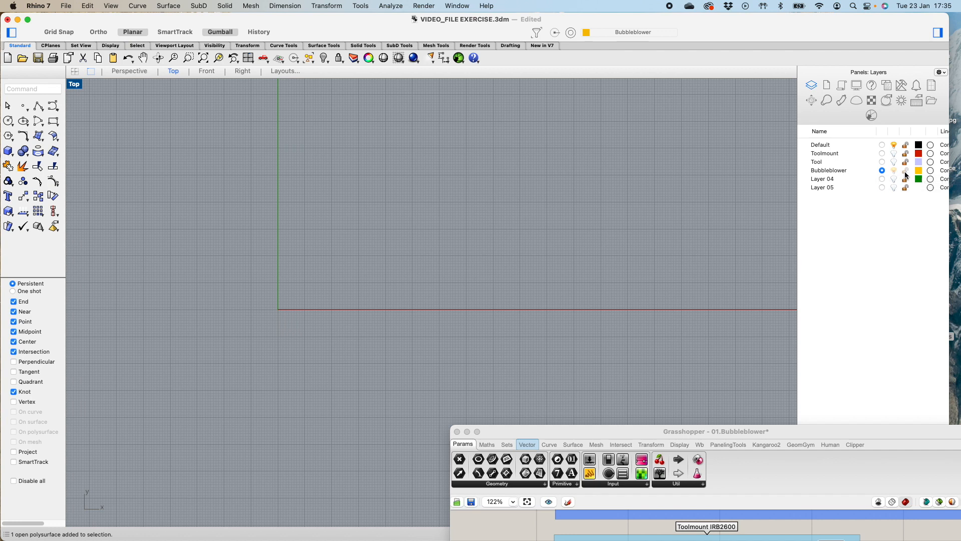
- Bring the Grasshopper canvas back into view and place a Circle component below the Toolmount IRB2600 group
drag(648, 436, 657, 34)
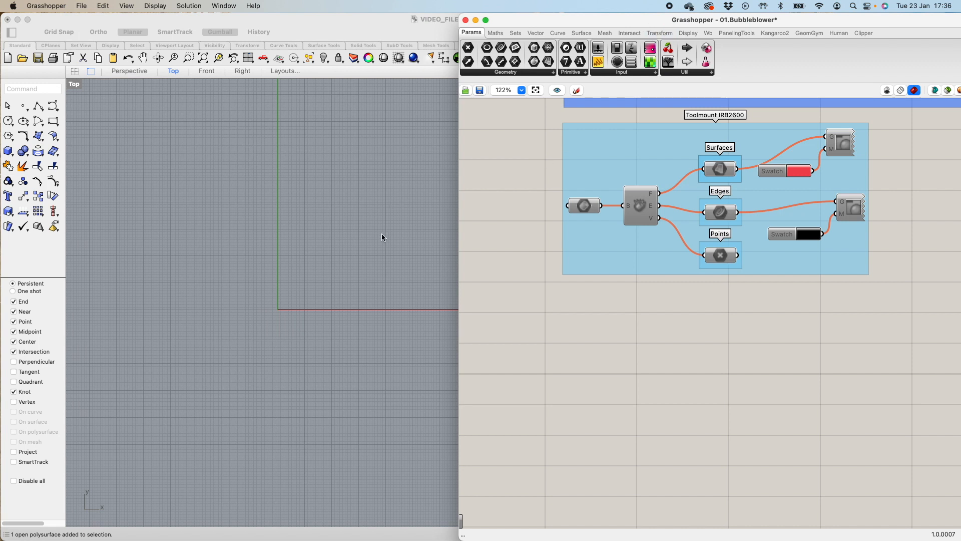
scroll(250, 306, down, 5)
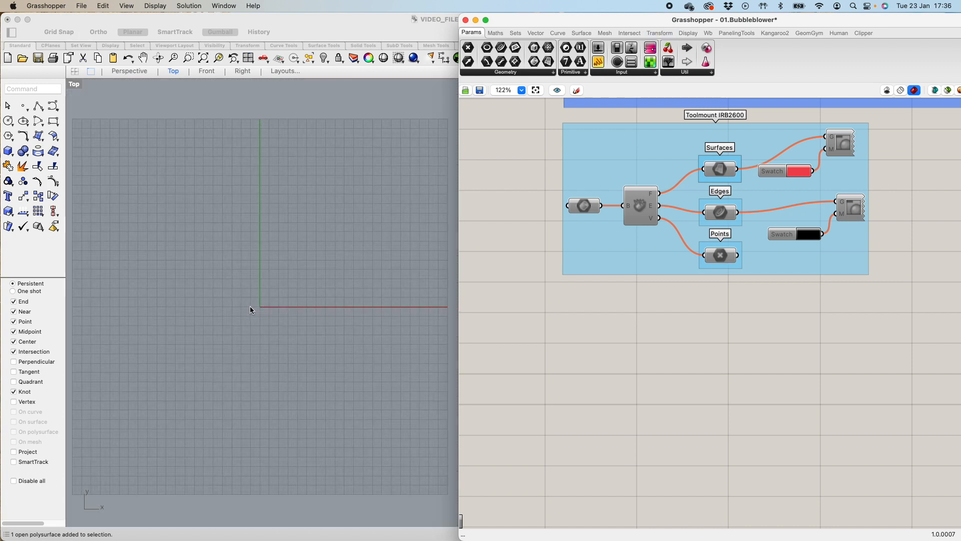
scroll(269, 318, up, 3)
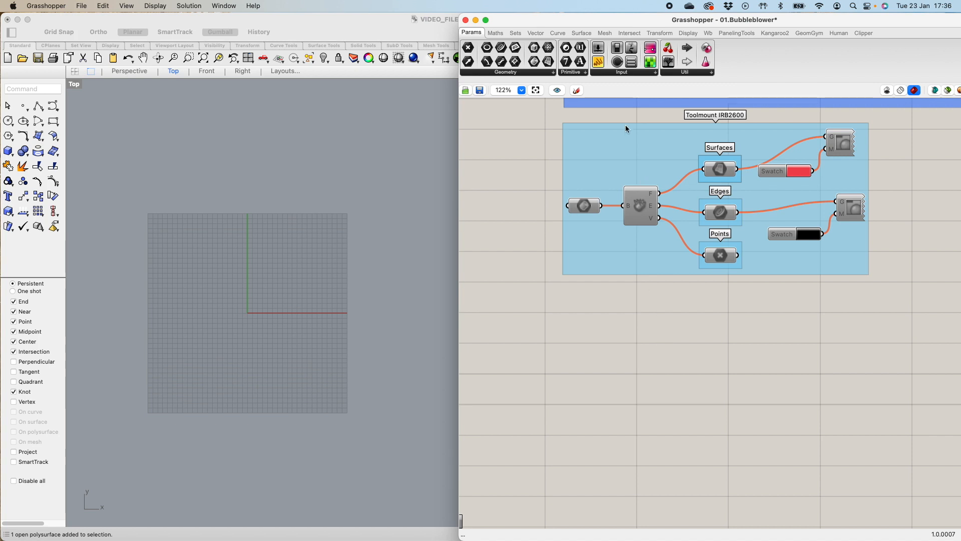
click(557, 33)
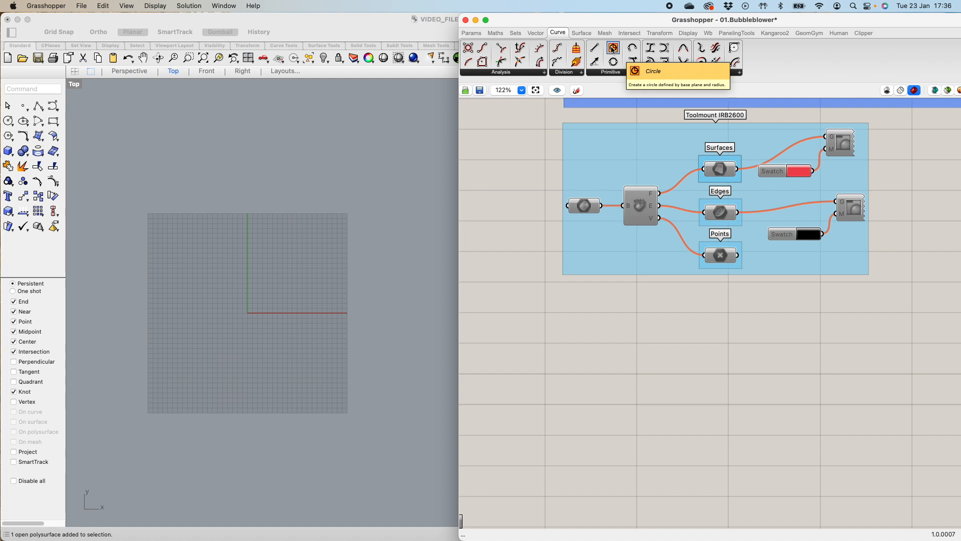
drag(613, 48, 614, 296)
mouse_move(612, 384)
mouse_down()
mouse_move(616, 99)
mouse_move(607, 35)
mouse_move(562, 38)
mouse_move(613, 47)
mouse_move(659, 332)
mouse_move(614, 379)
mouse_up()
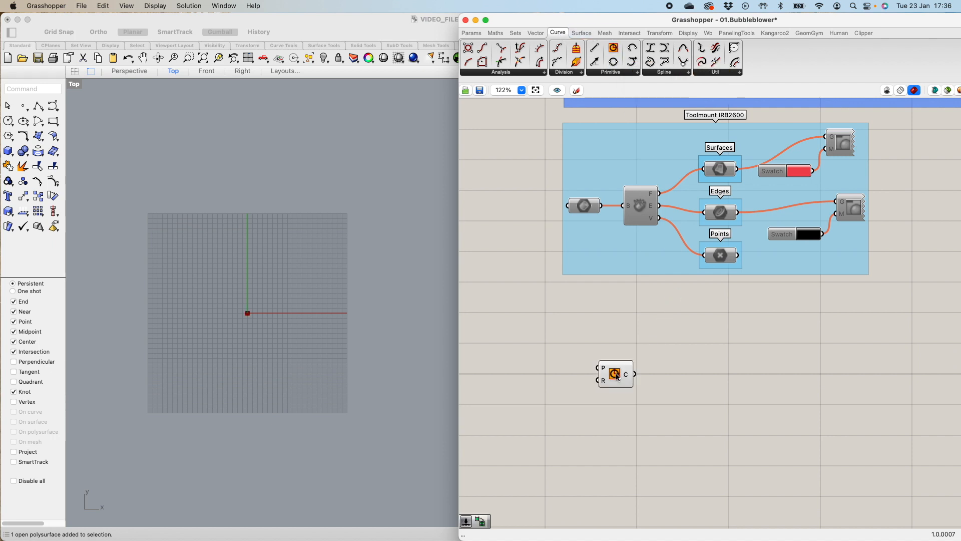
- Examine the Circle component's plane and radius inputs and its preview circle at the origin
scroll(613, 379, down, 3)
scroll(614, 379, up, 5)
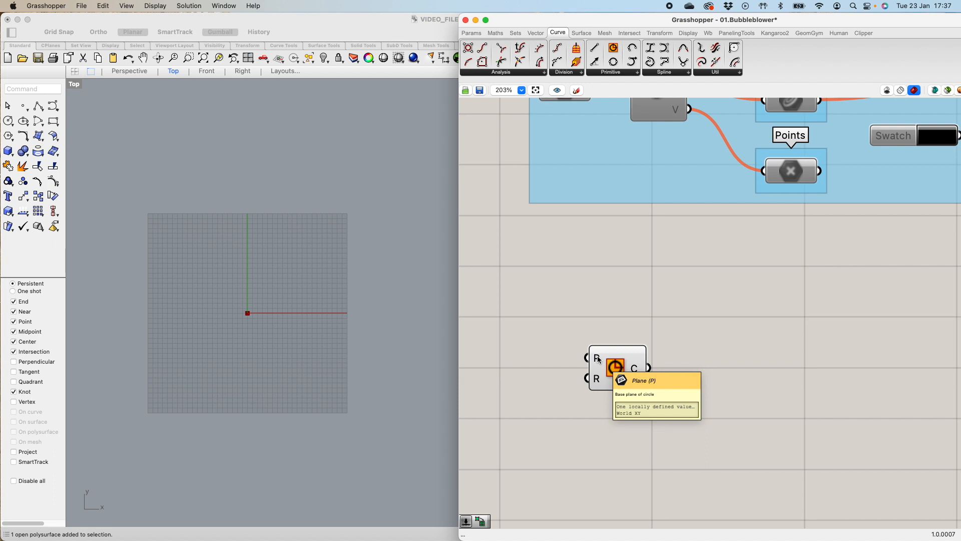
scroll(261, 321, up, 5)
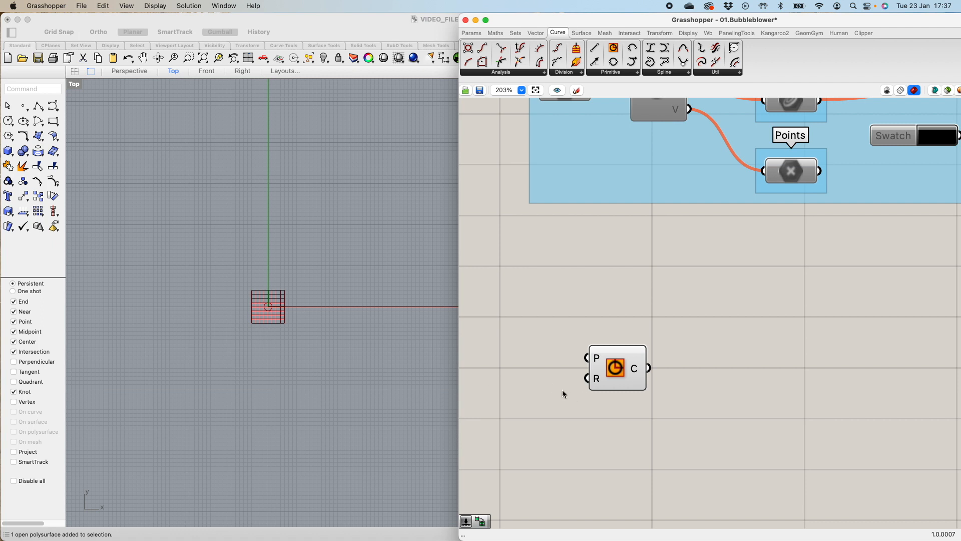
mouse_move(596, 382)
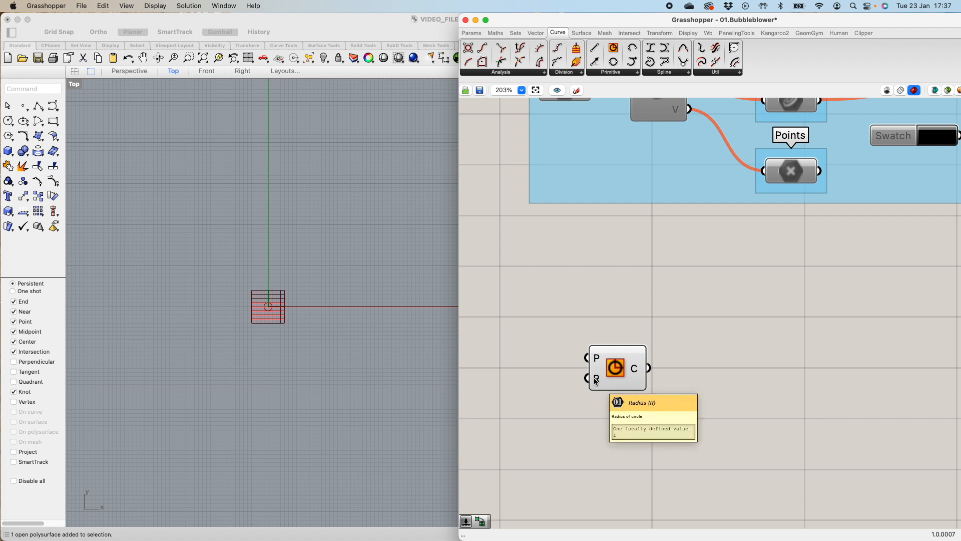
drag(626, 366, 636, 364)
scroll(273, 312, up, 10)
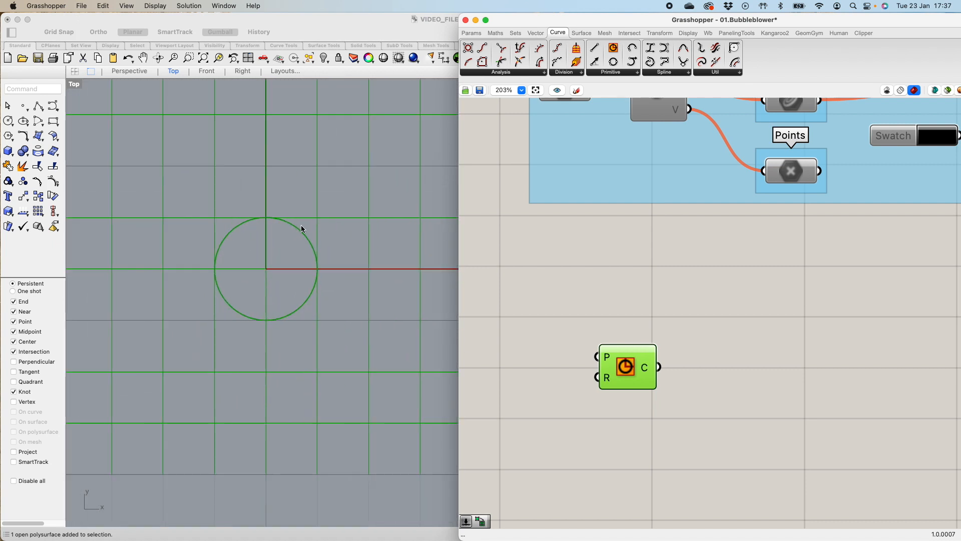
scroll(548, 361, up, 4)
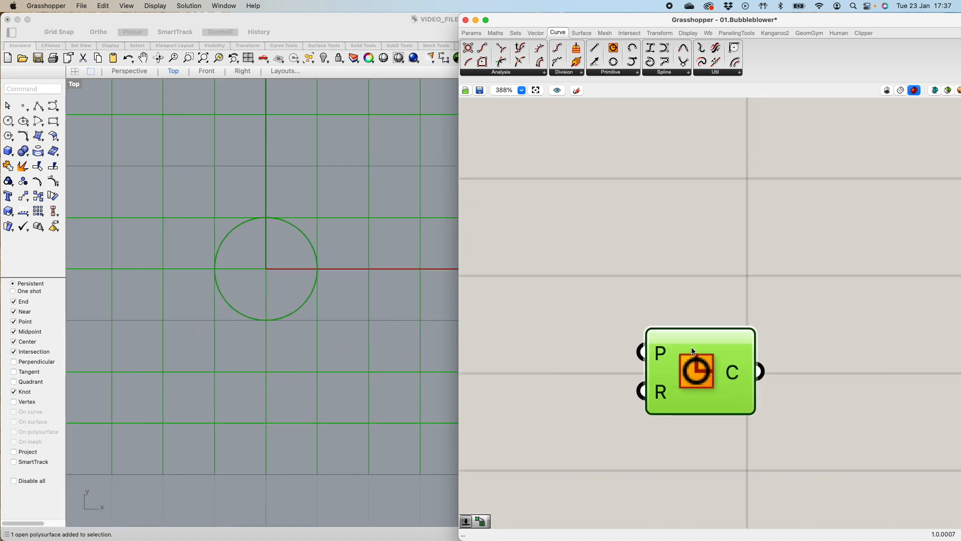
- Reposition the Circle component in the empty canvas area below the Toolmount IRB2600 group
drag(693, 345, 725, 345)
scroll(614, 319, up, 3)
scroll(618, 324, down, 10)
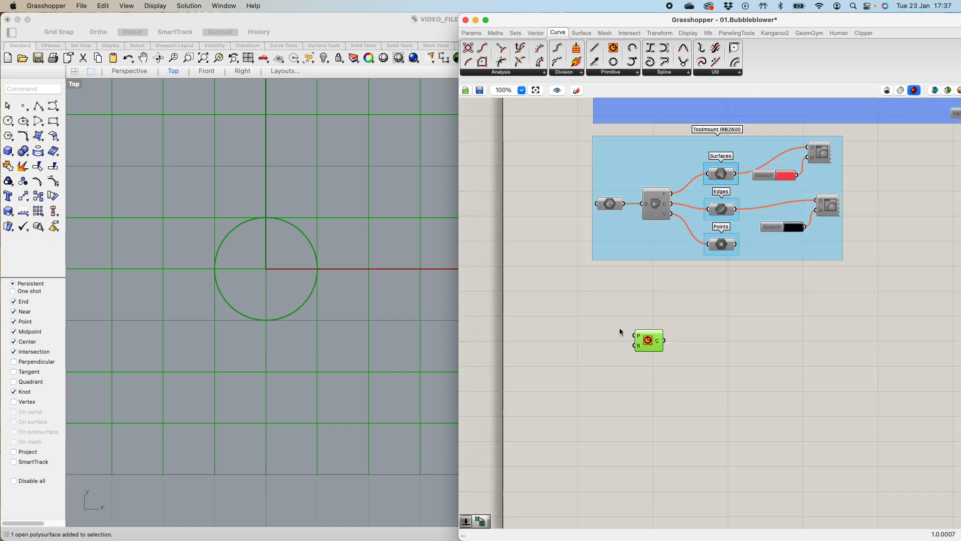
scroll(611, 347, down, 2)
scroll(609, 347, up, 3)
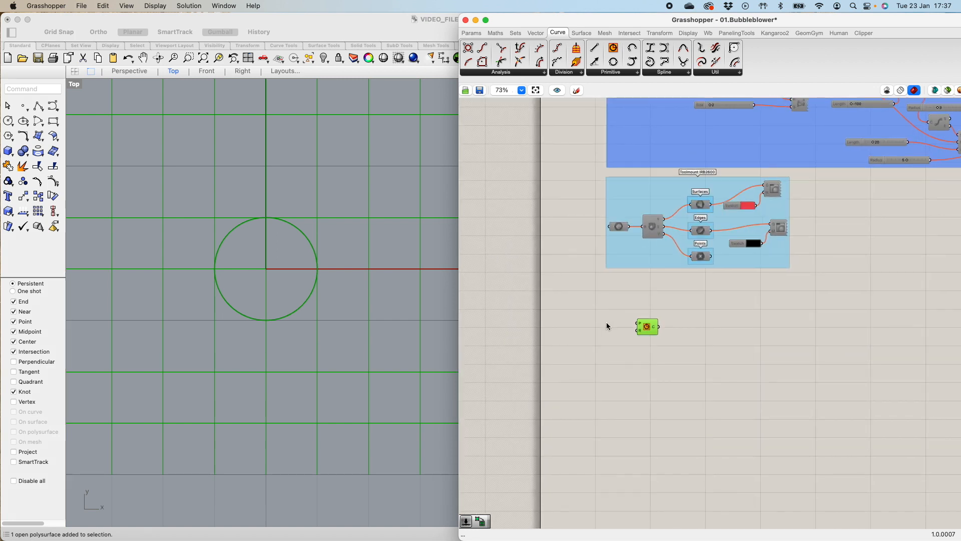
scroll(606, 323, up, 2)
right_drag(607, 327, 618, 329)
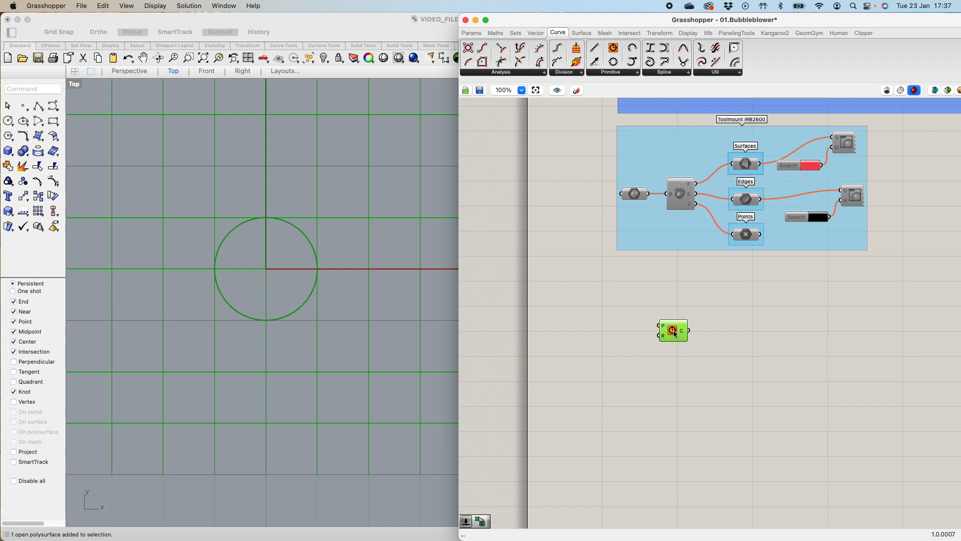
drag(672, 332, 683, 325)
- Add a number slider with value 14 and connect it to the Circle component's radius input, placing it beside the component
click(477, 35)
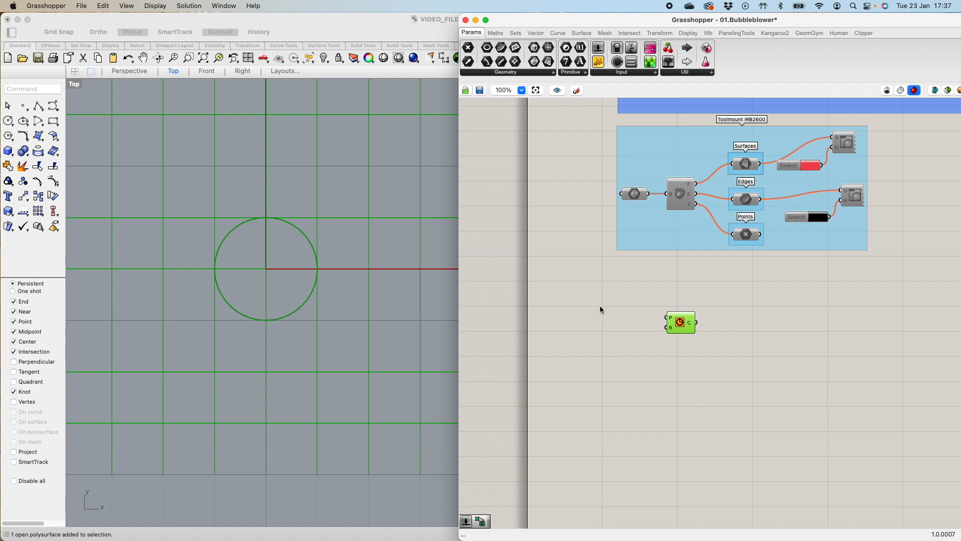
double_click(590, 317)
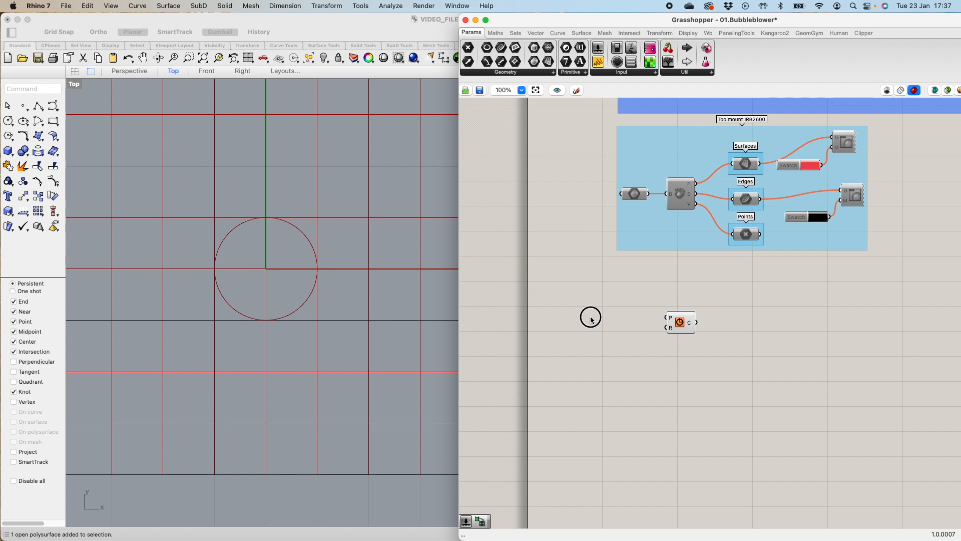
text(14)
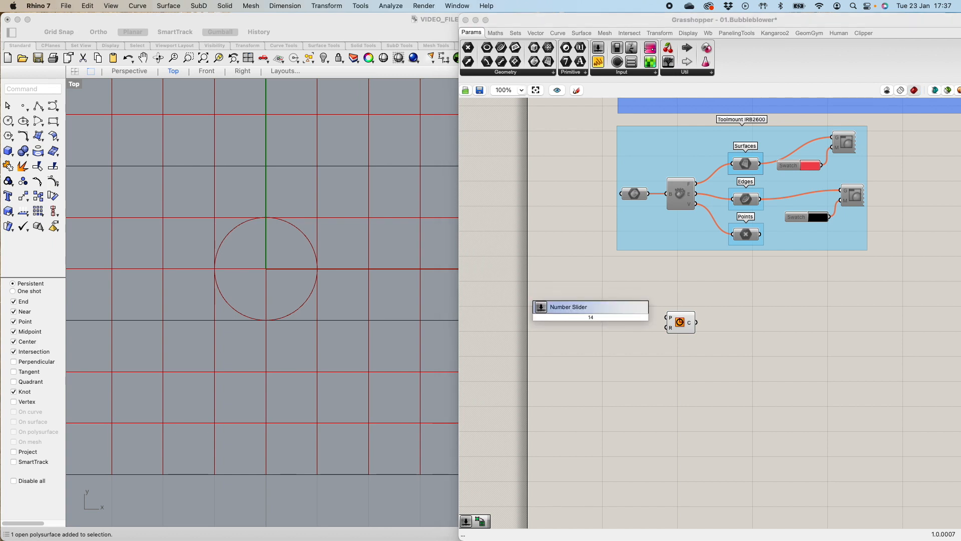
key(Return)
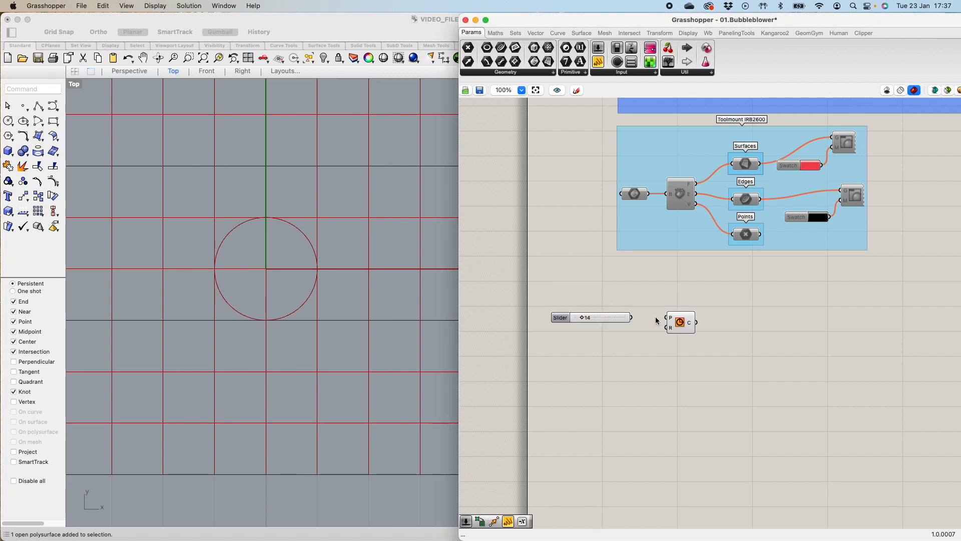
drag(630, 318, 667, 328)
click(584, 319)
drag(584, 319, 577, 333)
- Add a Divide Curve component beside the Circle component and feed the circle into its curve input
scroll(354, 306, down, 10)
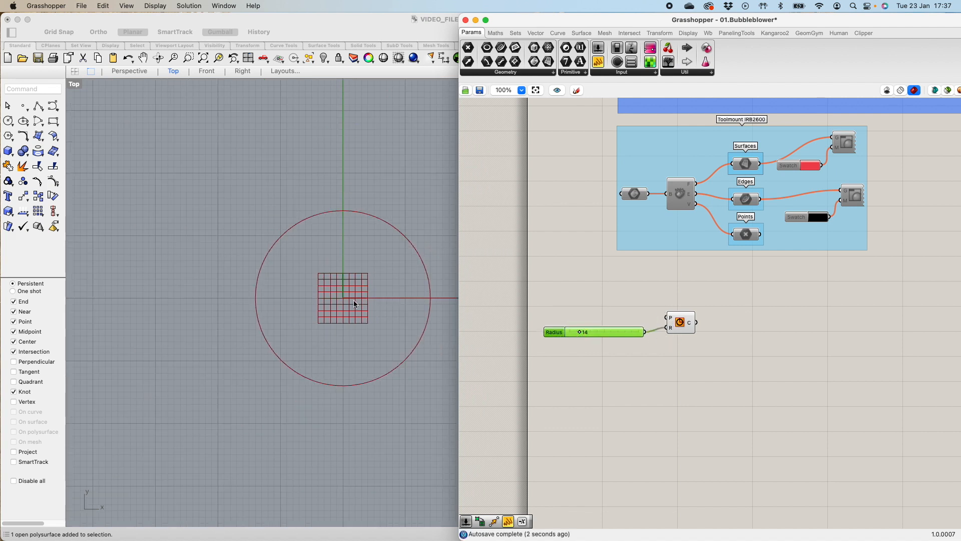
scroll(410, 323, down, 2)
scroll(410, 323, up, 2)
right_drag(409, 323, 340, 315)
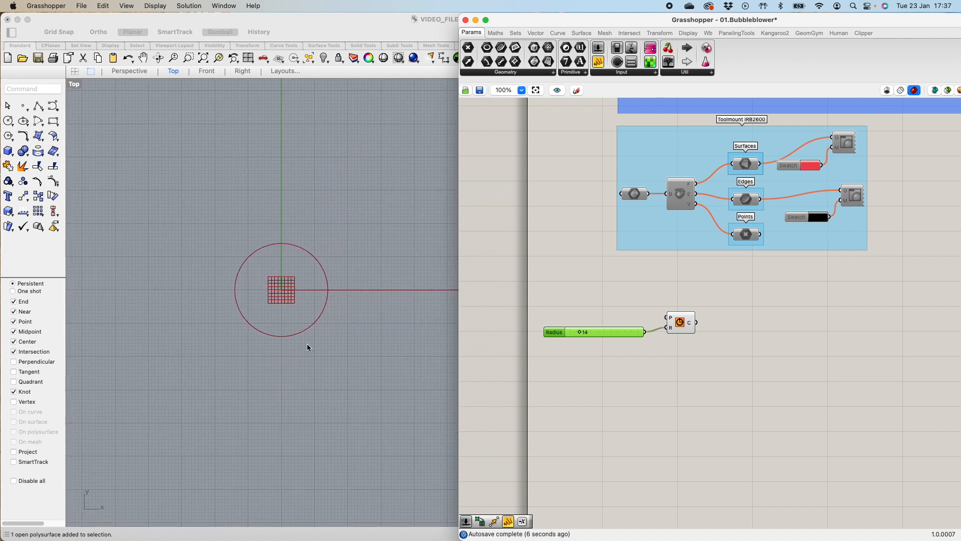
scroll(281, 299, up, 2)
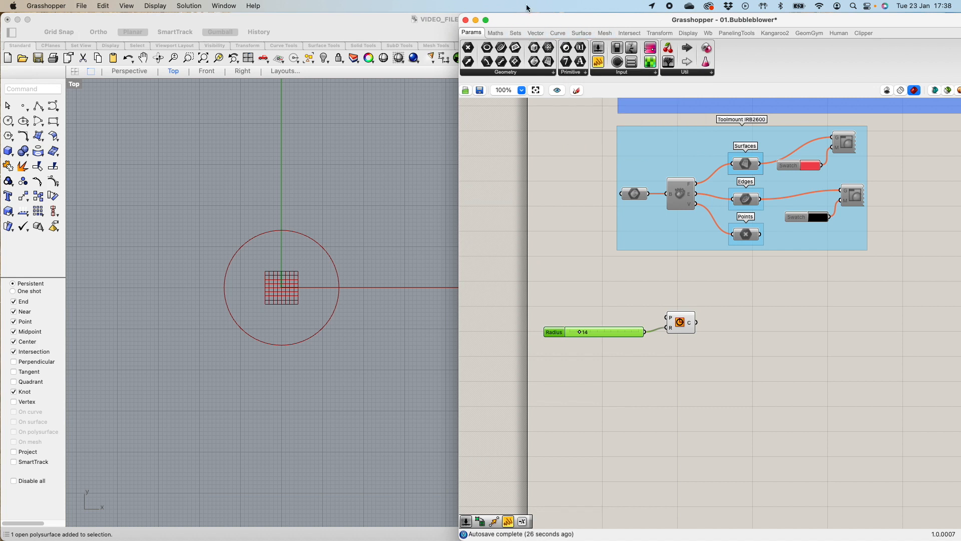
click(560, 33)
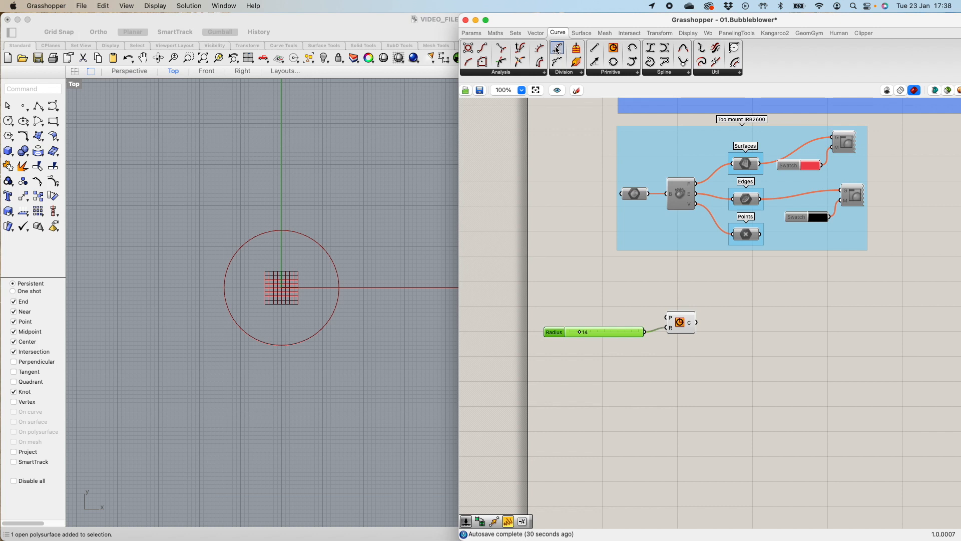
click(572, 74)
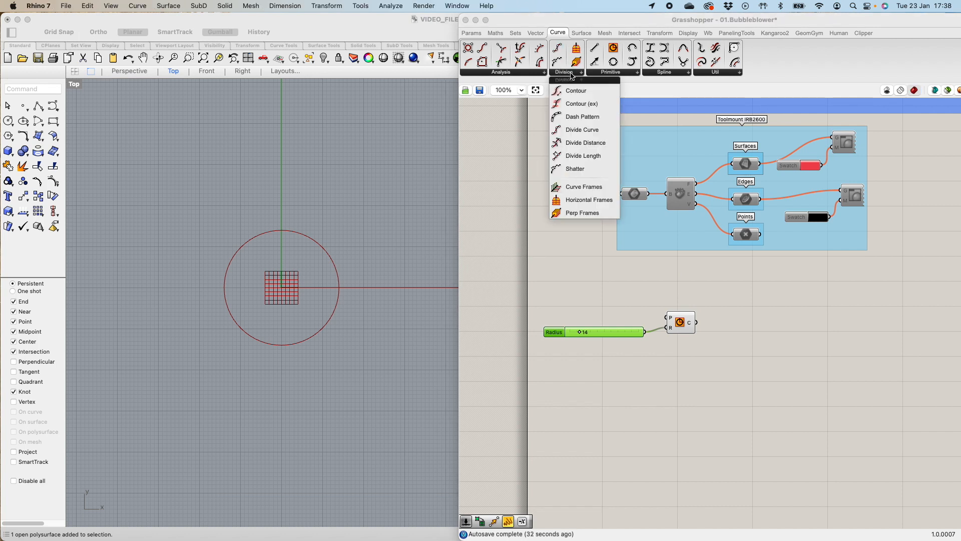
click(586, 130)
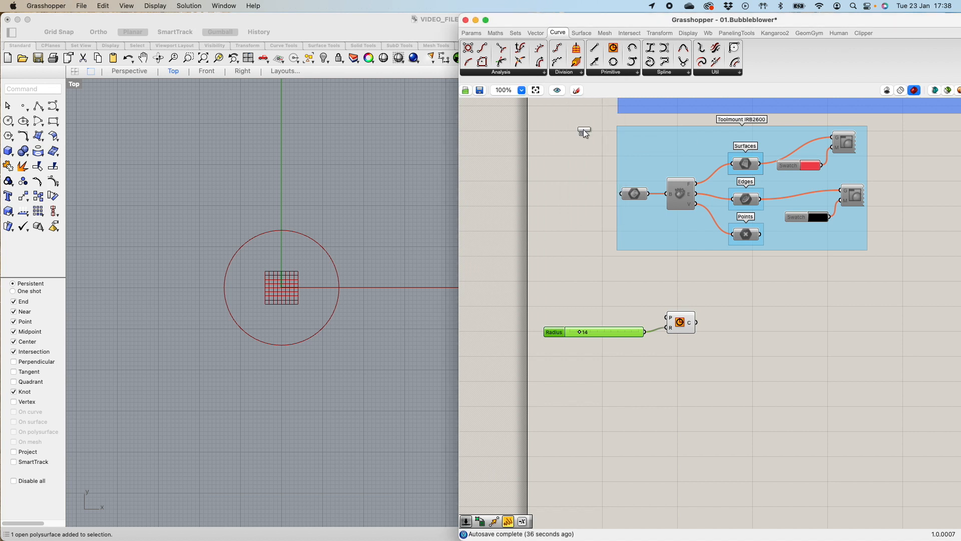
click(757, 354)
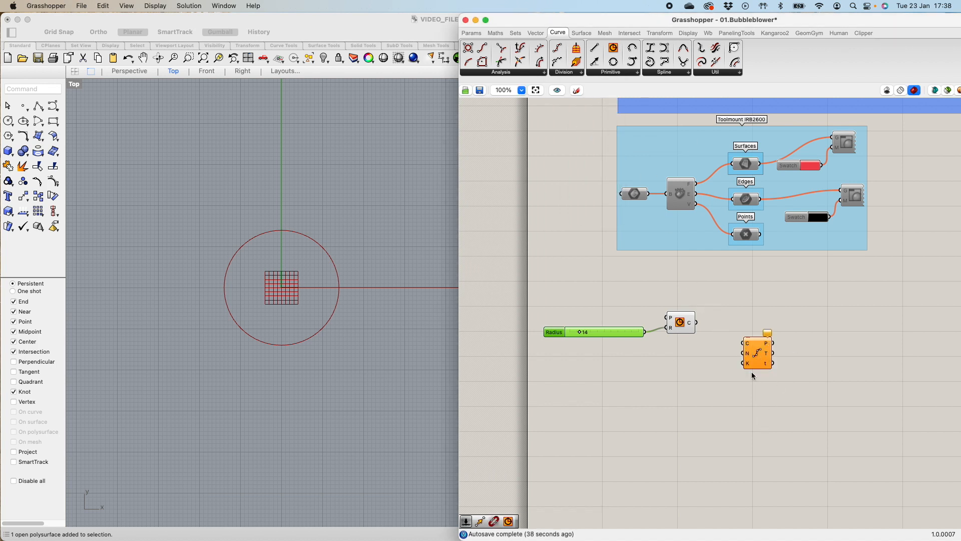
drag(759, 357, 754, 340)
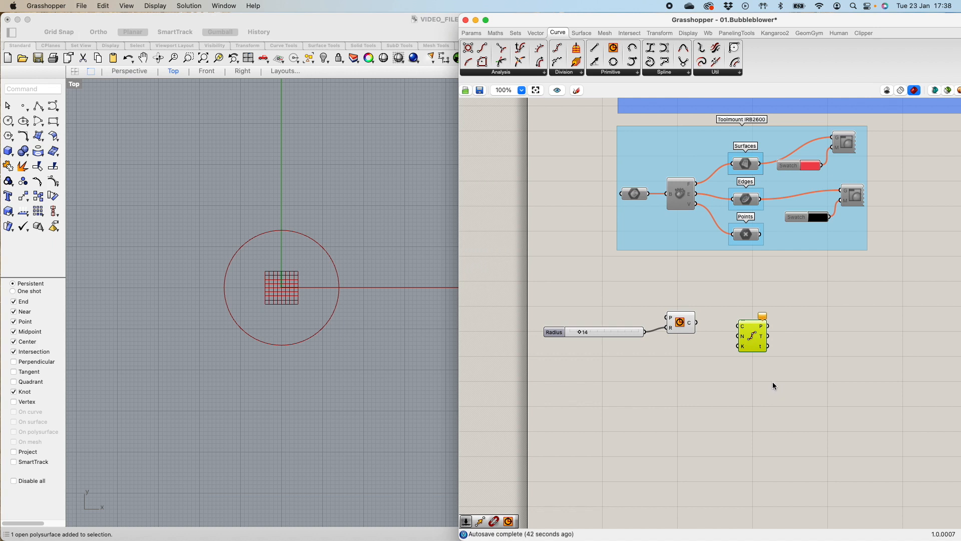
drag(696, 322, 732, 331)
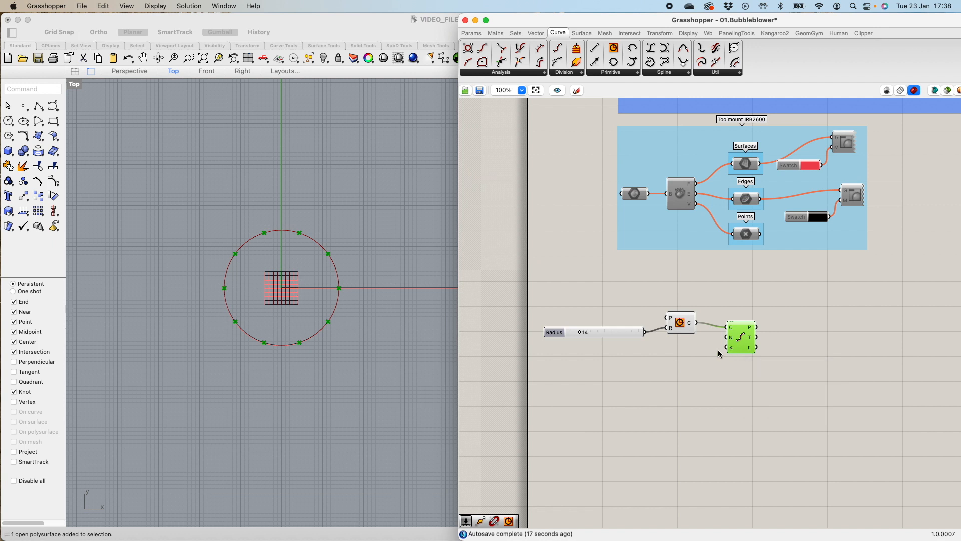
- Add a number slider with value 40 and connect it to the Divide Curve component's count input
double_click(680, 351)
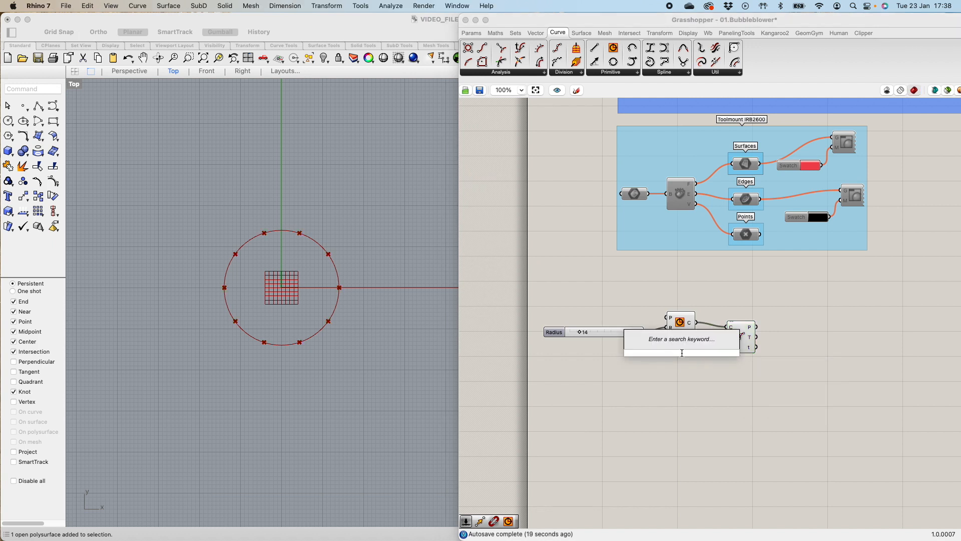
text(40)
key(Return)
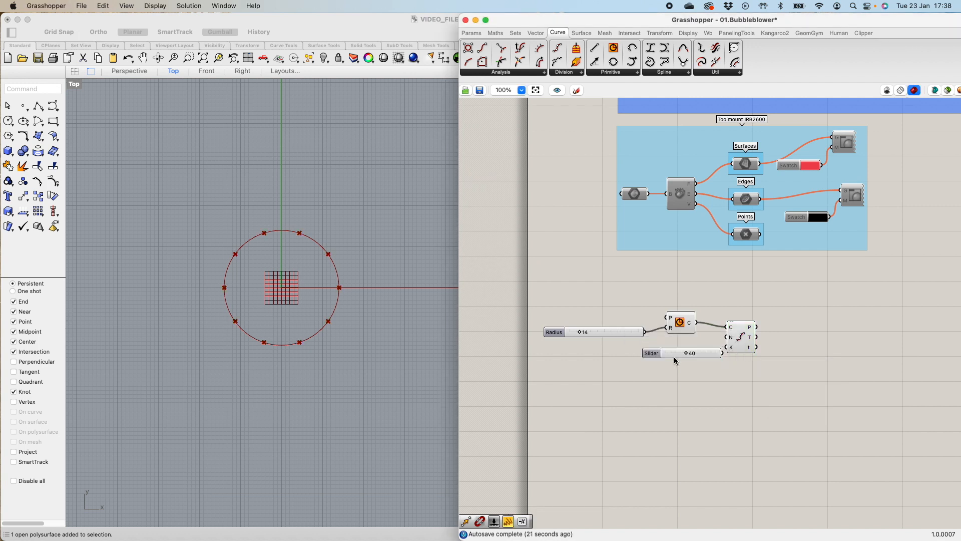
drag(658, 358, 616, 367)
drag(680, 363, 727, 337)
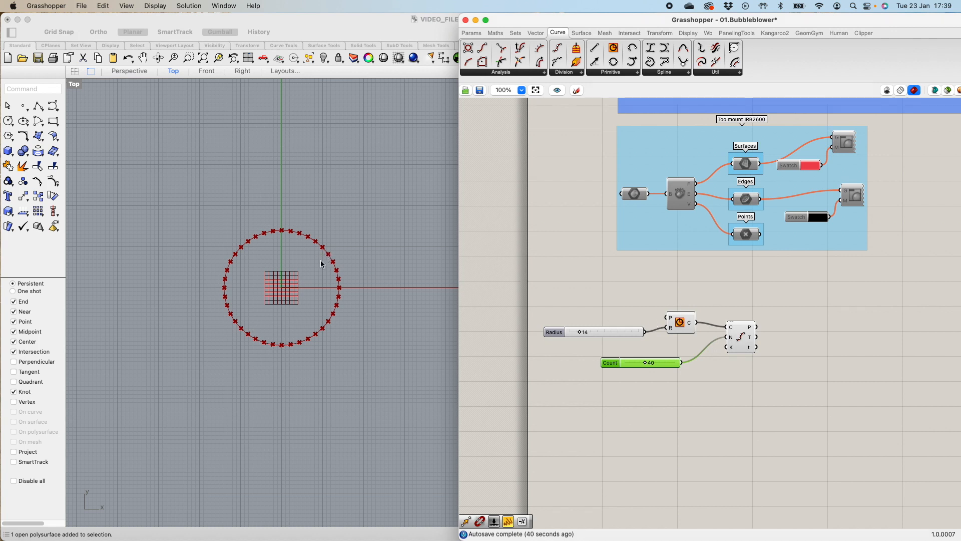
- Place a Line SDL component in free space beside the Divide Curve component
double_click(791, 349)
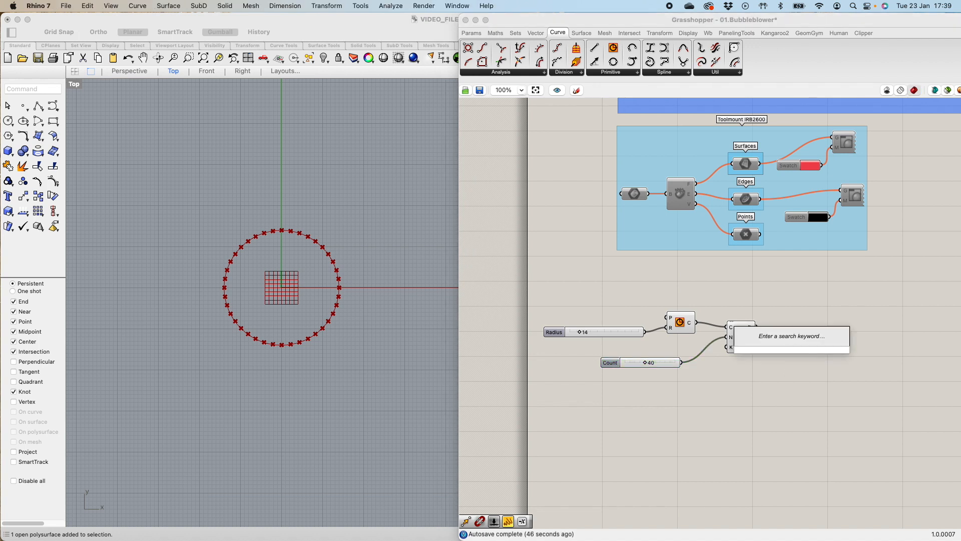
text(linesd)
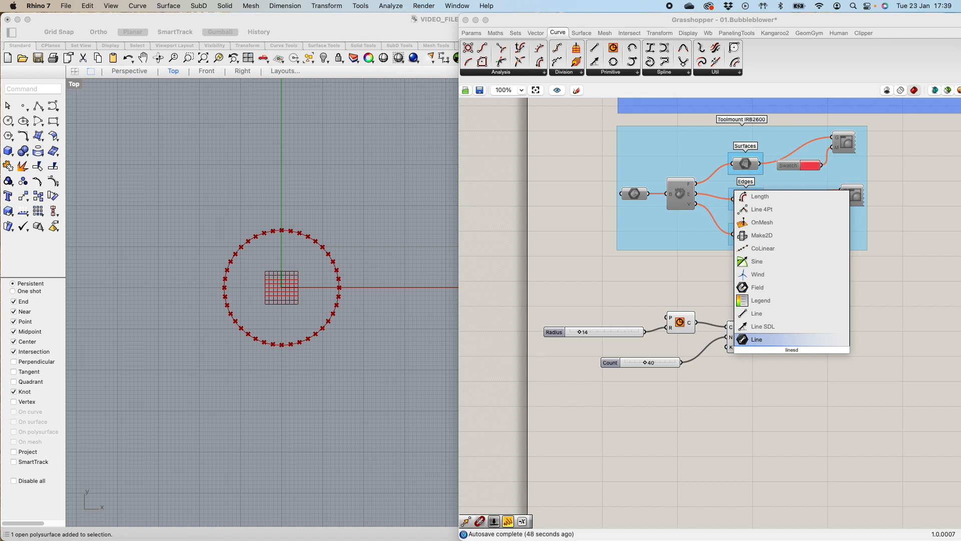
click(831, 327)
drag(801, 354, 808, 376)
scroll(826, 383, down, 1)
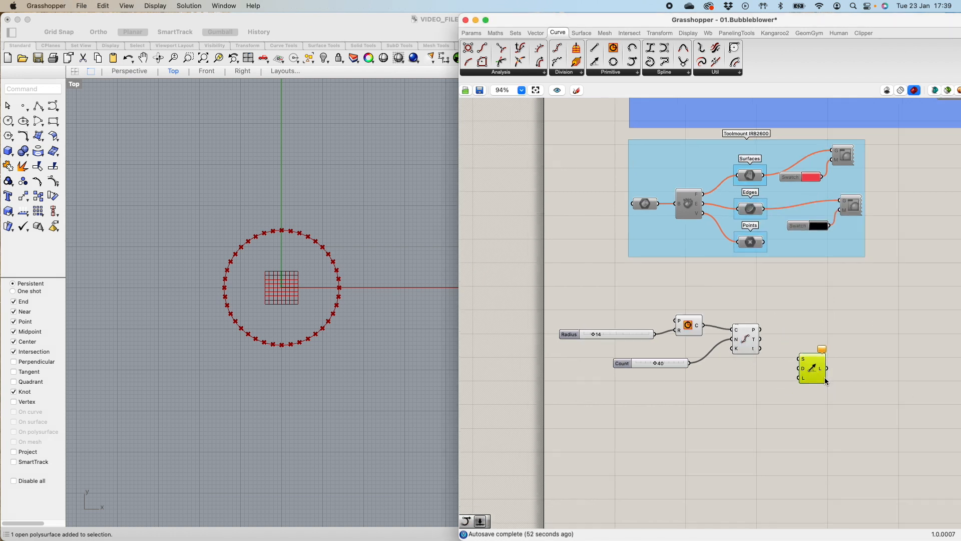
scroll(819, 383, up, 3)
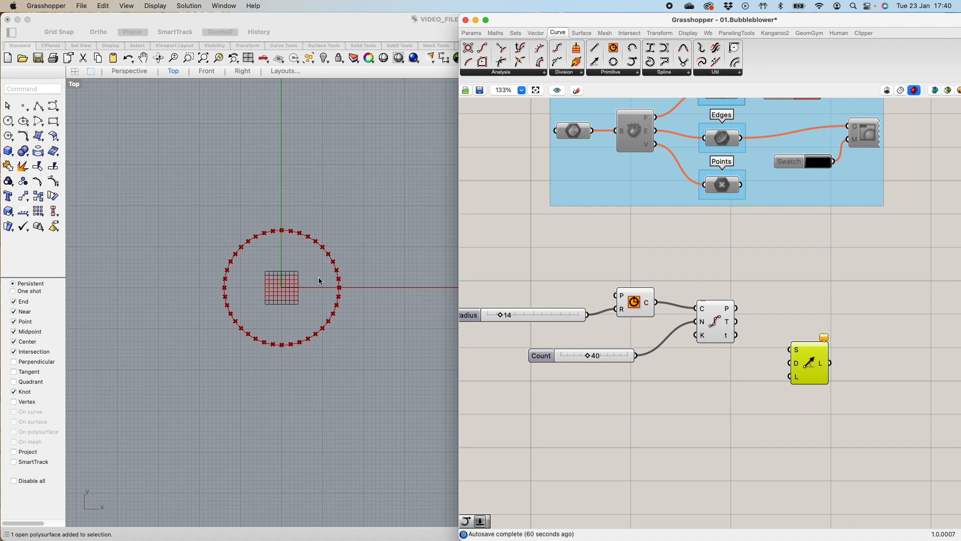
- Duplicate the radius slider, Circle, count slider and Divide Curve components and place the copy below the originals
scroll(319, 279, up, 3)
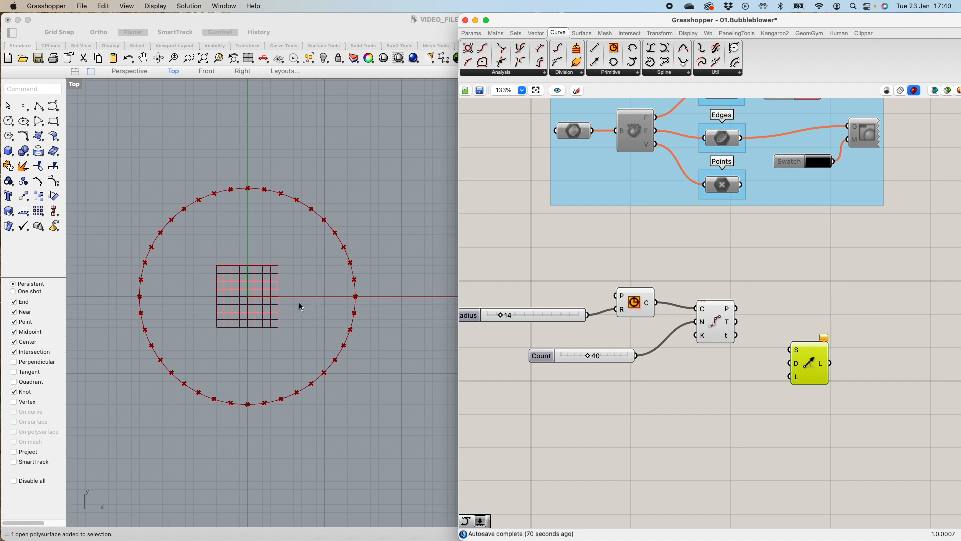
scroll(655, 343, down, 2)
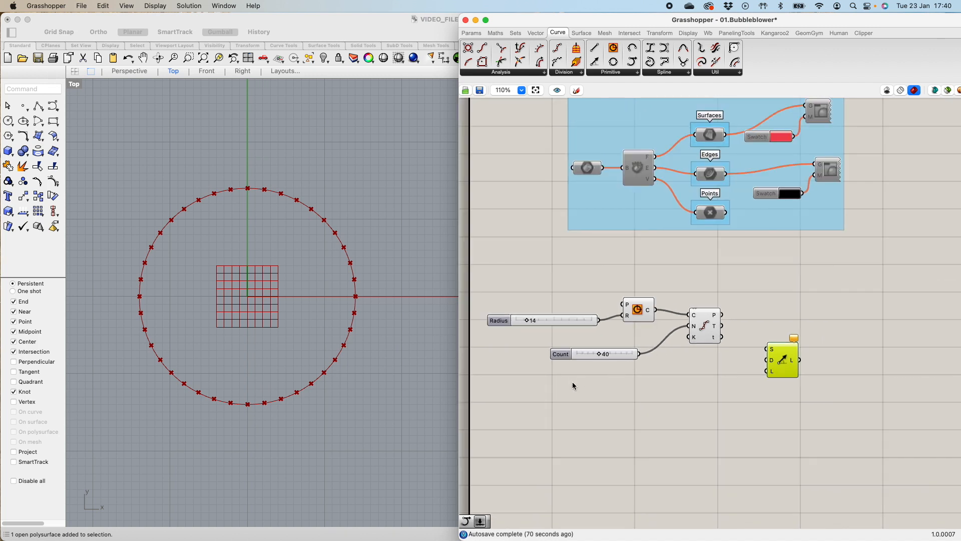
drag(483, 284, 773, 393)
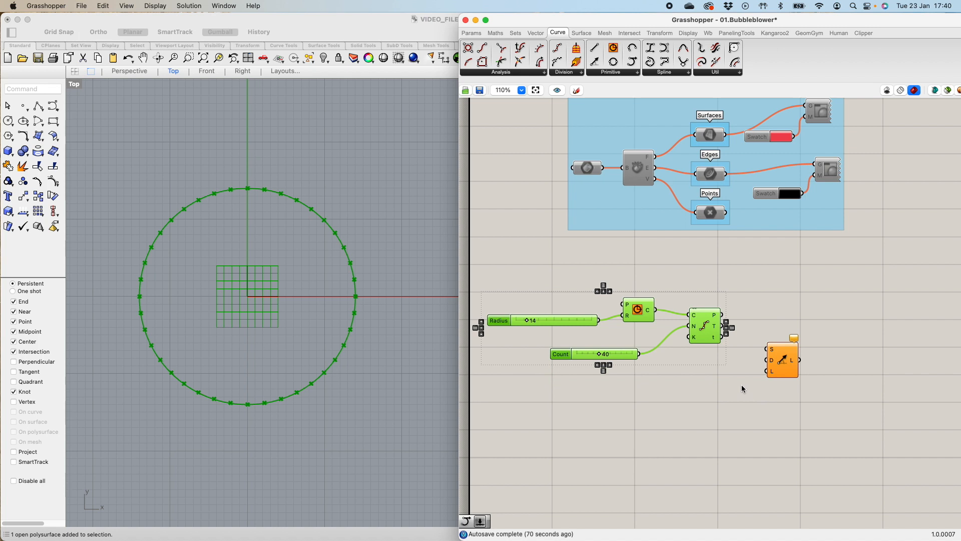
key(super+c)
key(super+v)
drag(711, 324, 710, 414)
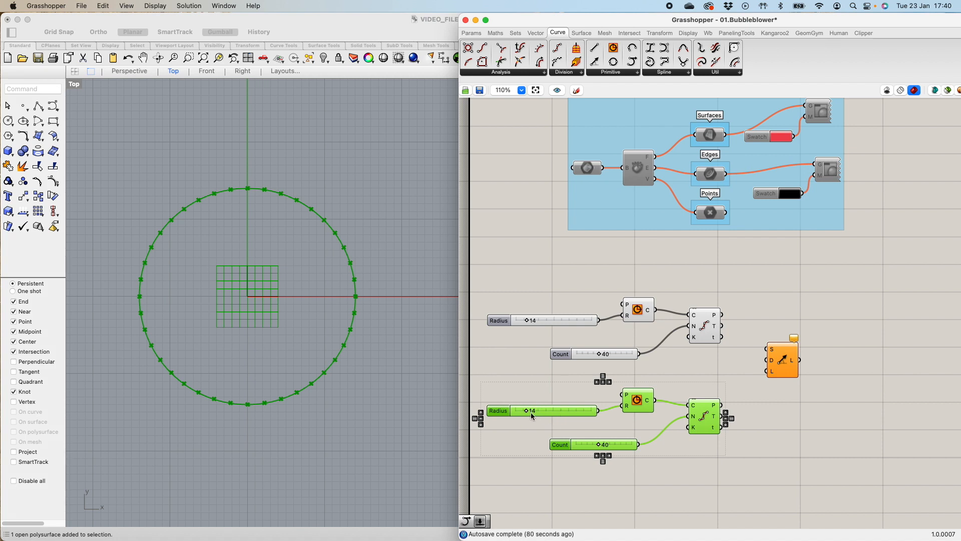
- Set the duplicated Radius slider's value to 30 for the second circle
double_click(498, 411)
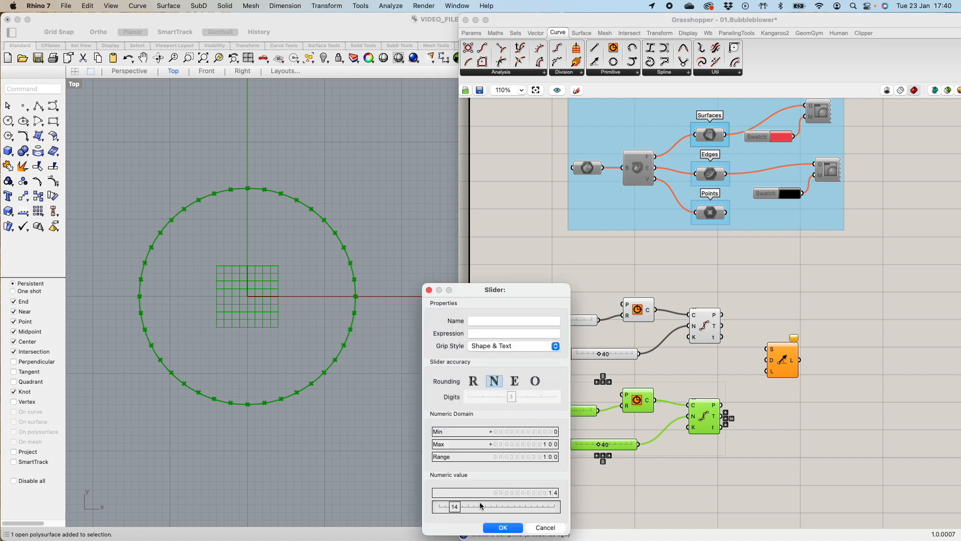
double_click(461, 507)
text(30)
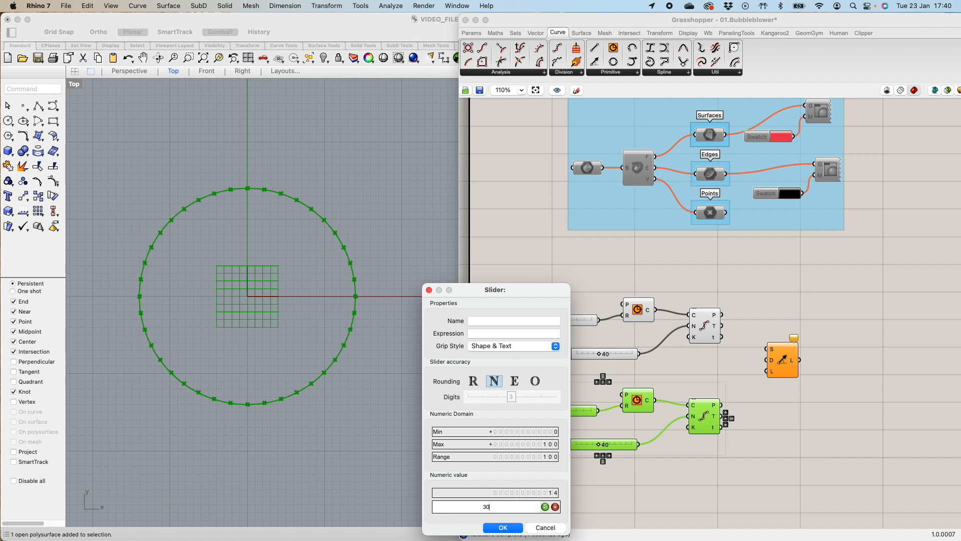
click(545, 507)
click(509, 528)
scroll(350, 365, down, 5)
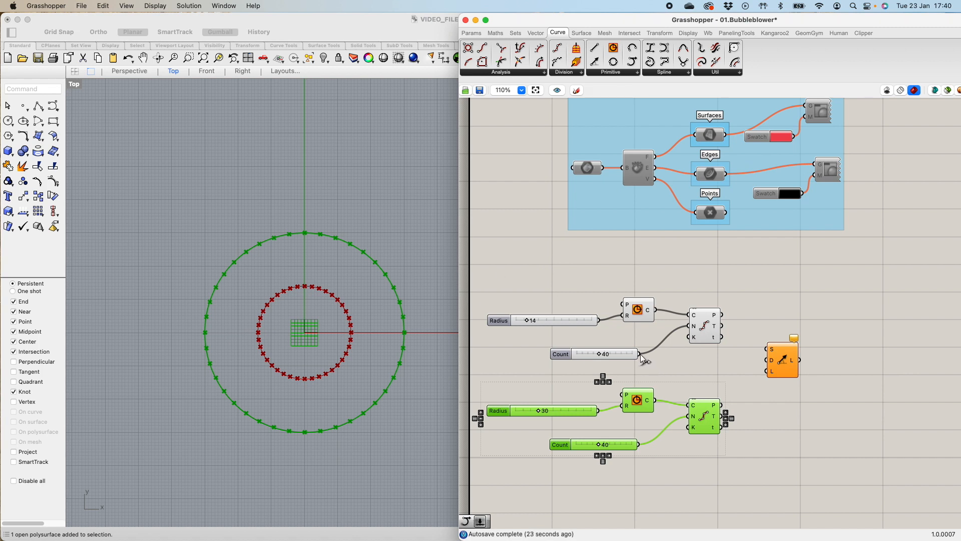
- Connect the original Count slider to the second Divide Curve's count input and delete the duplicated count slider
drag(639, 354, 705, 406)
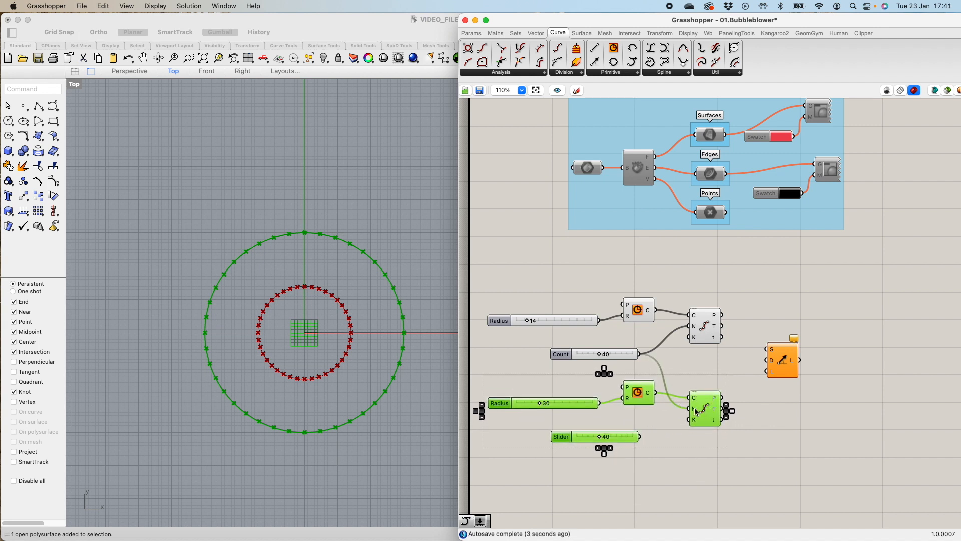
click(699, 453)
click(624, 436)
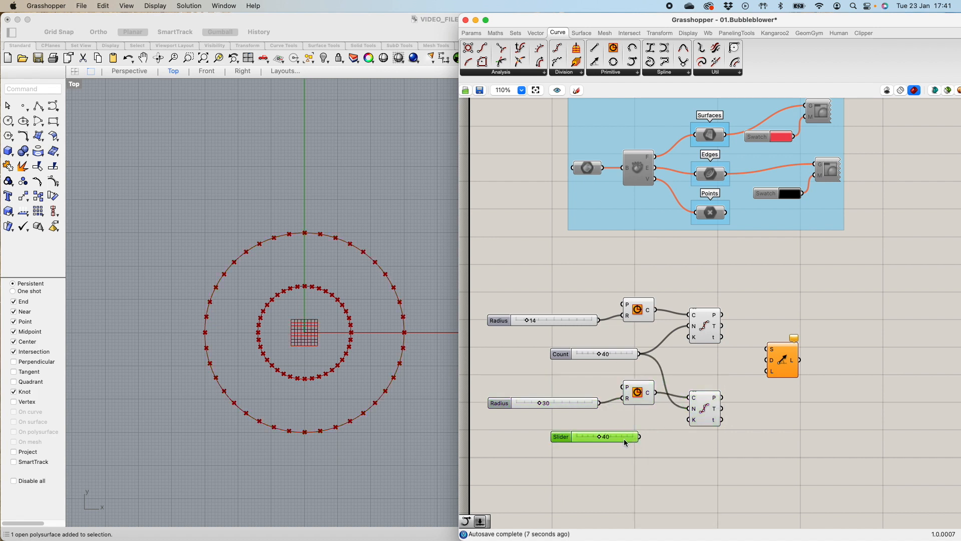
key(Delete)
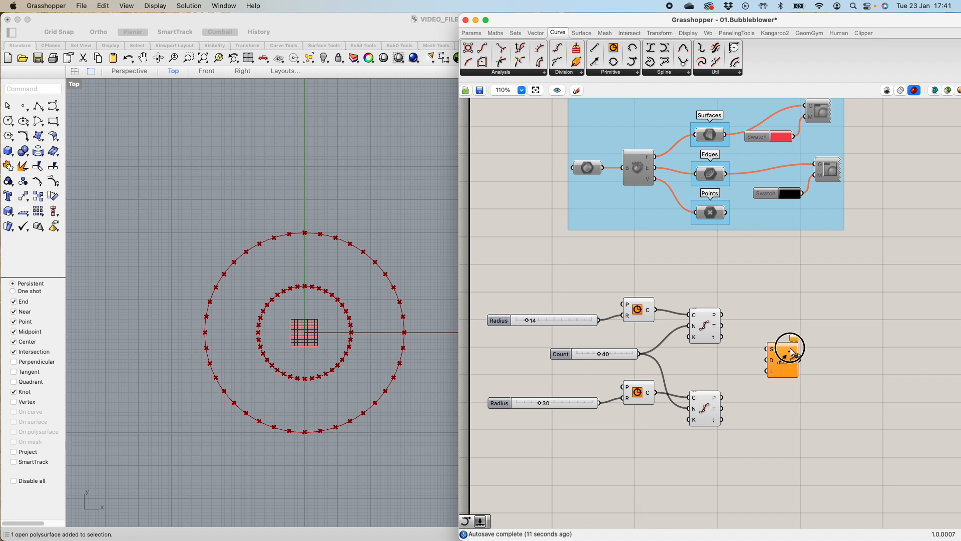
- Move the Line SDL component level with the upper Divide Curve and set the first circle's radius to 19
drag(786, 365, 798, 338)
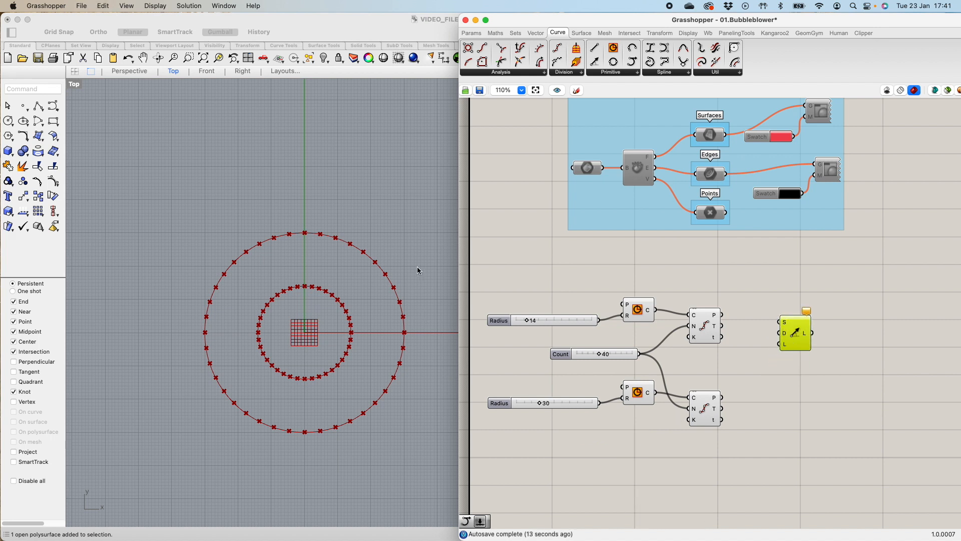
drag(525, 321, 536, 332)
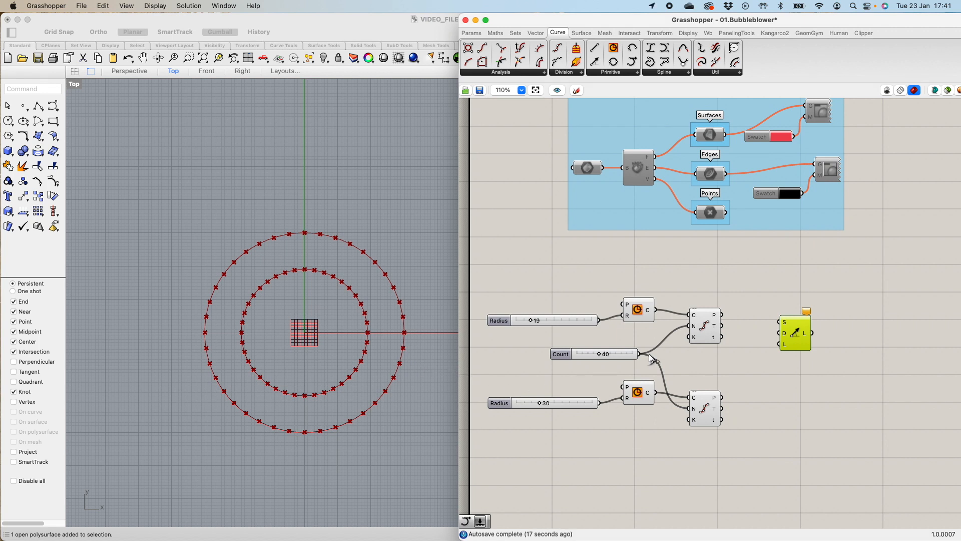
- Connect the upper Divide Curve's points to the Line SDL direction input and the lower Divide Curve's points to its start input
drag(795, 338, 791, 334)
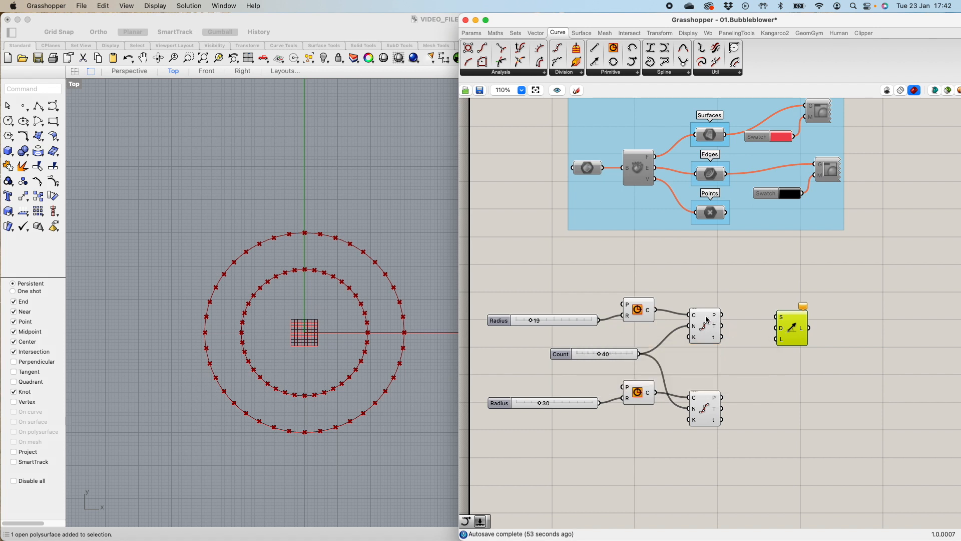
drag(717, 315, 797, 340)
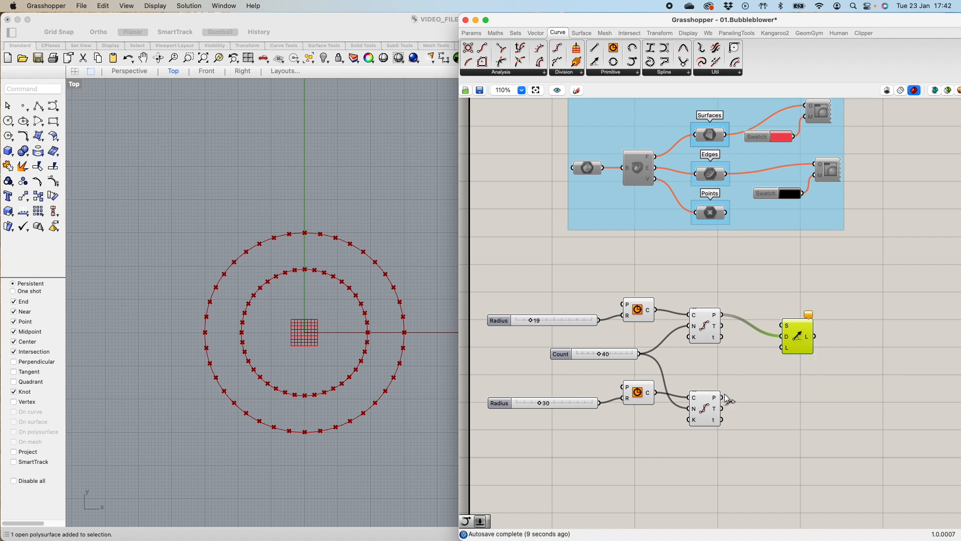
drag(722, 398, 782, 326)
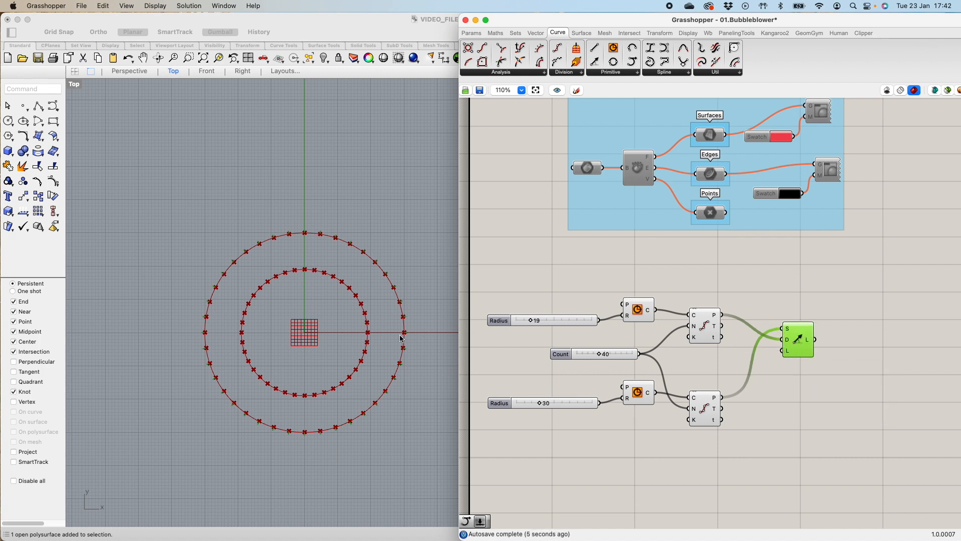
- Examine the direction and length of the short lines at the outer circle's division points in the Top view
scroll(405, 335, up, 3)
scroll(405, 335, up, 6)
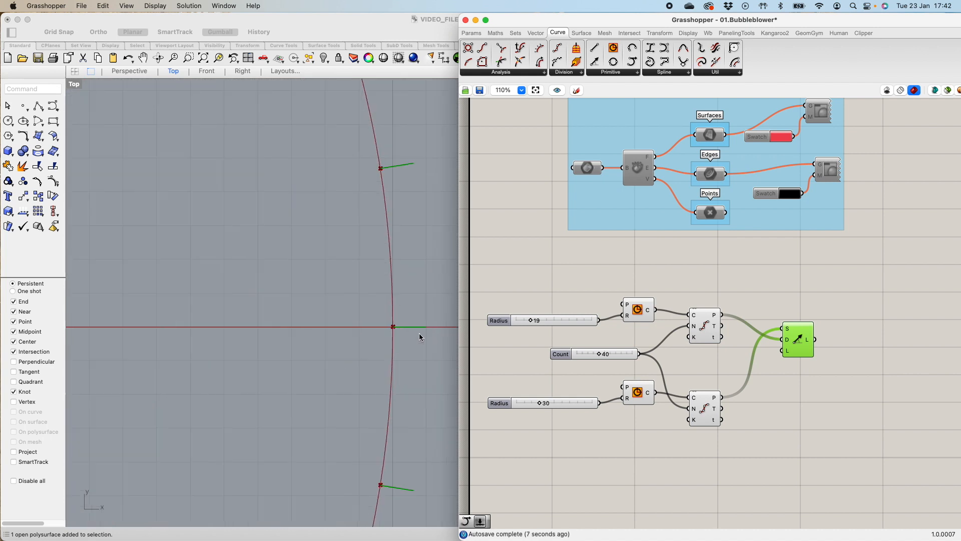
scroll(425, 329, down, 3)
scroll(436, 329, down, 2)
scroll(437, 329, up, 4)
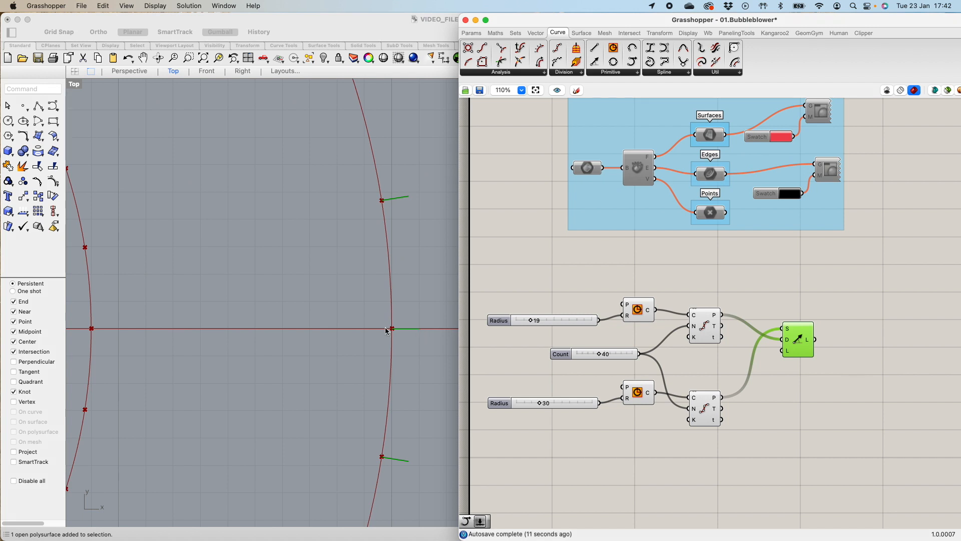
scroll(406, 328, down, 6)
scroll(407, 329, down, 3)
scroll(430, 330, up, 3)
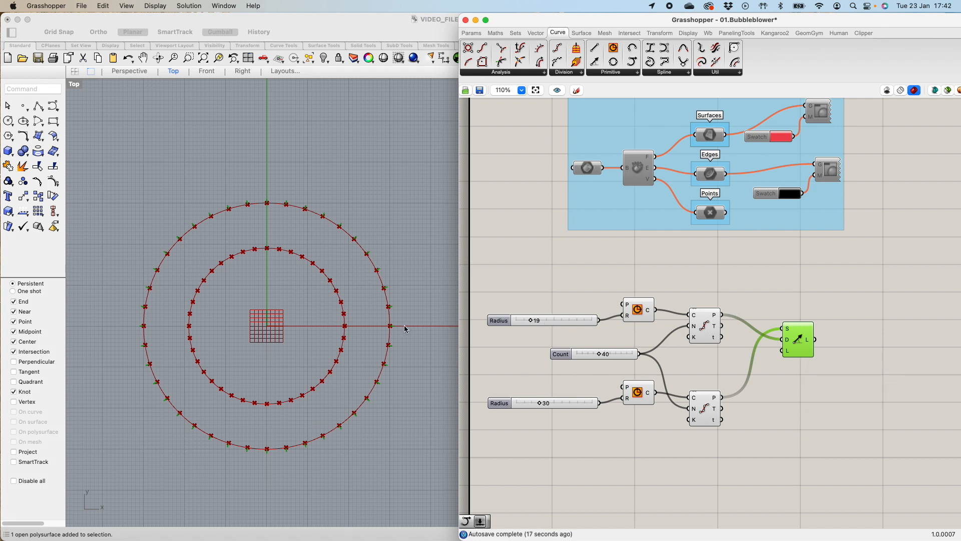
scroll(397, 329, up, 5)
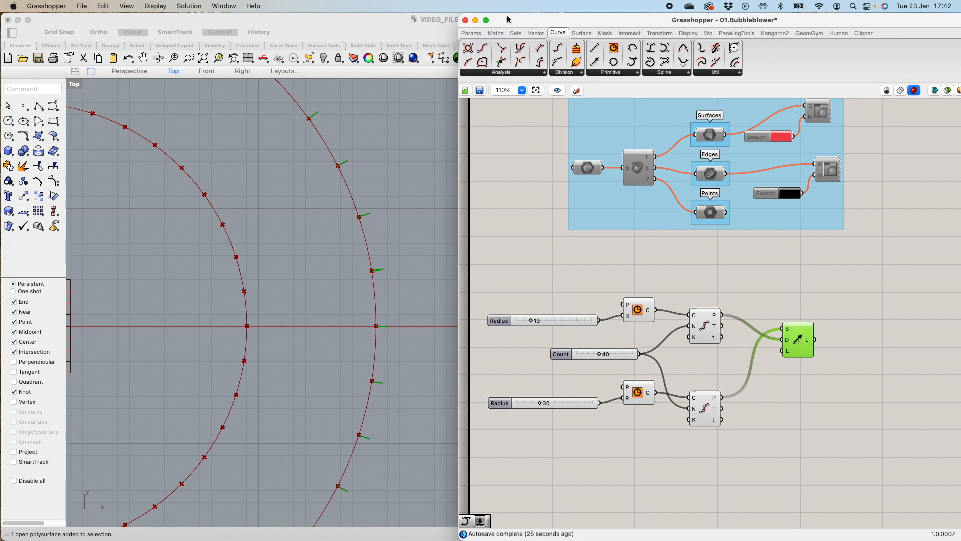
- Add a Panel to the canvas near the Line SDL component and move both apart to make room
click(476, 33)
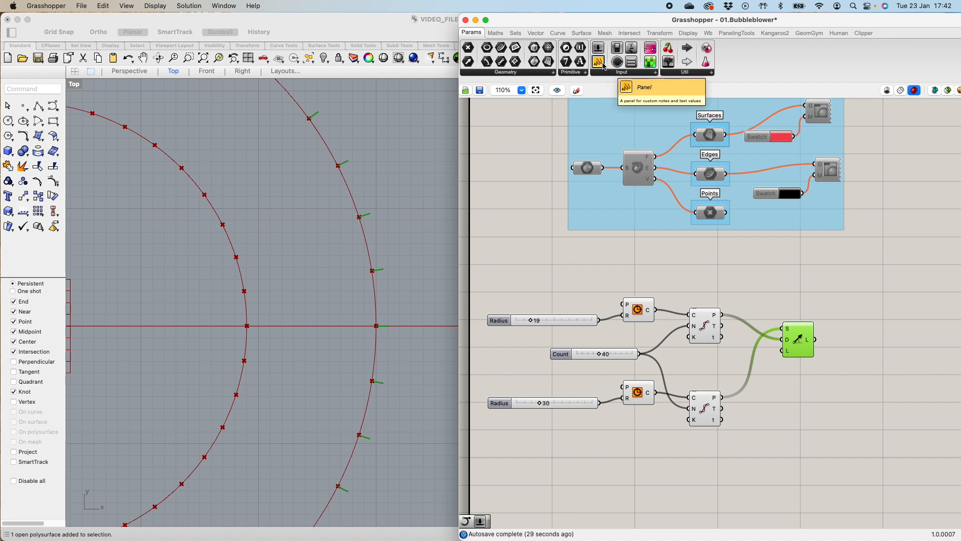
drag(600, 64, 756, 389)
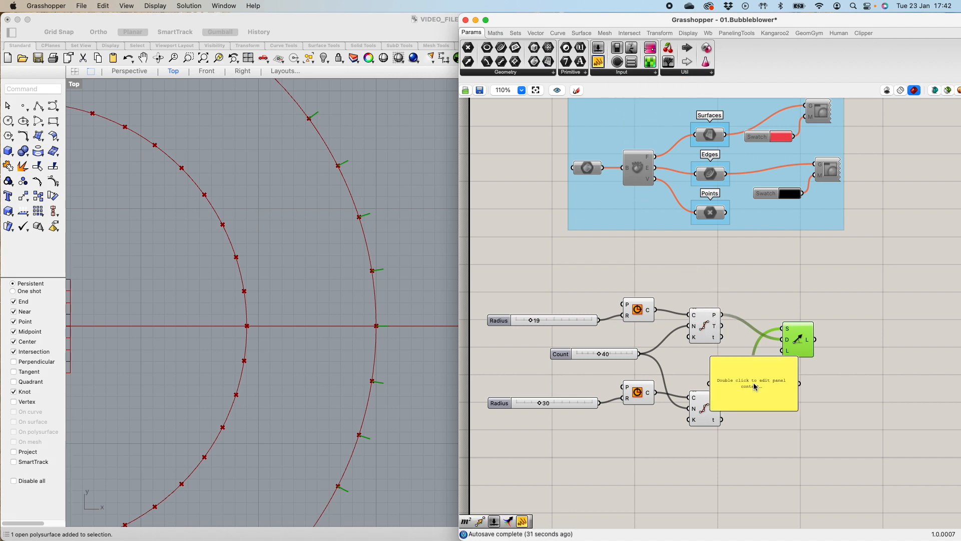
scroll(758, 383, up, 3)
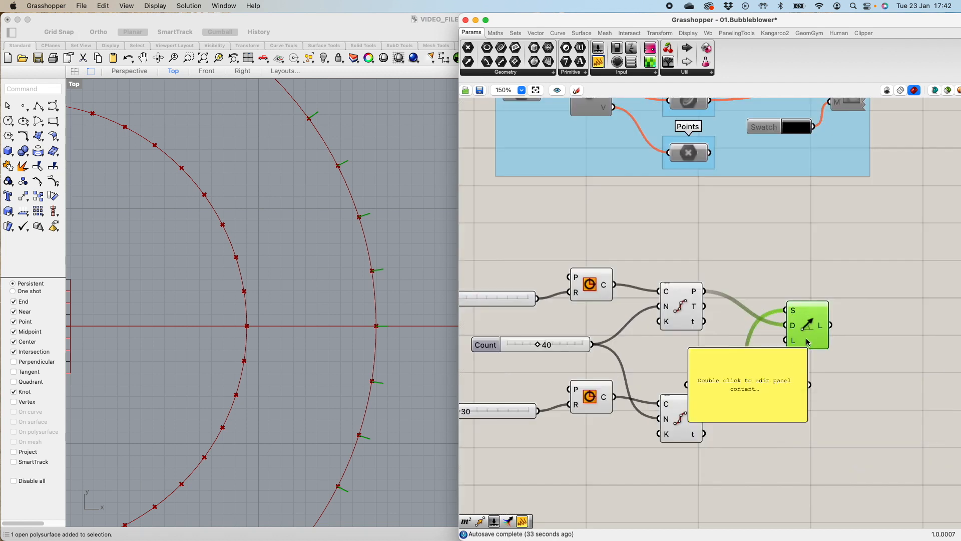
drag(814, 327, 866, 317)
drag(779, 369, 825, 381)
scroll(859, 397, down, 1)
scroll(859, 397, up, 2)
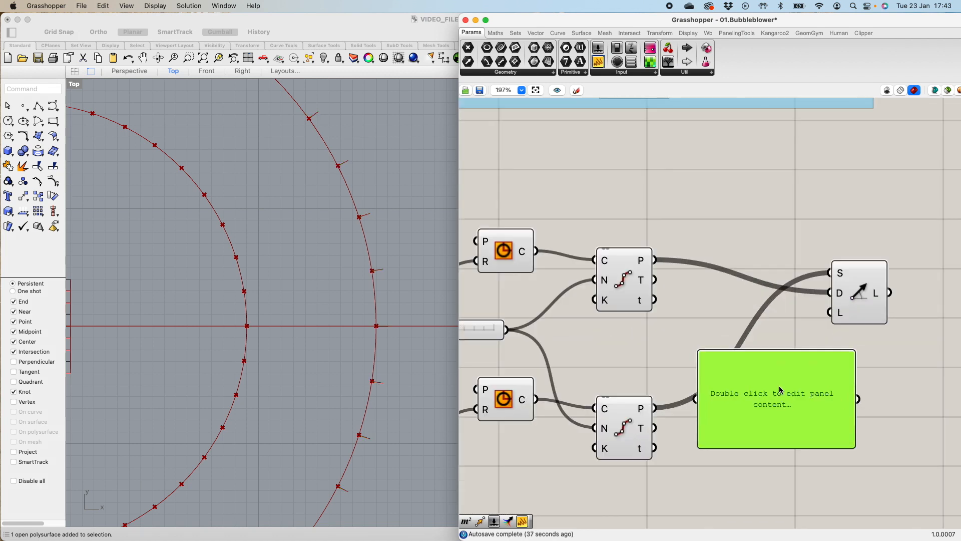
- Enter 3 and -3 on separate lines as the panel's content
double_click(745, 379)
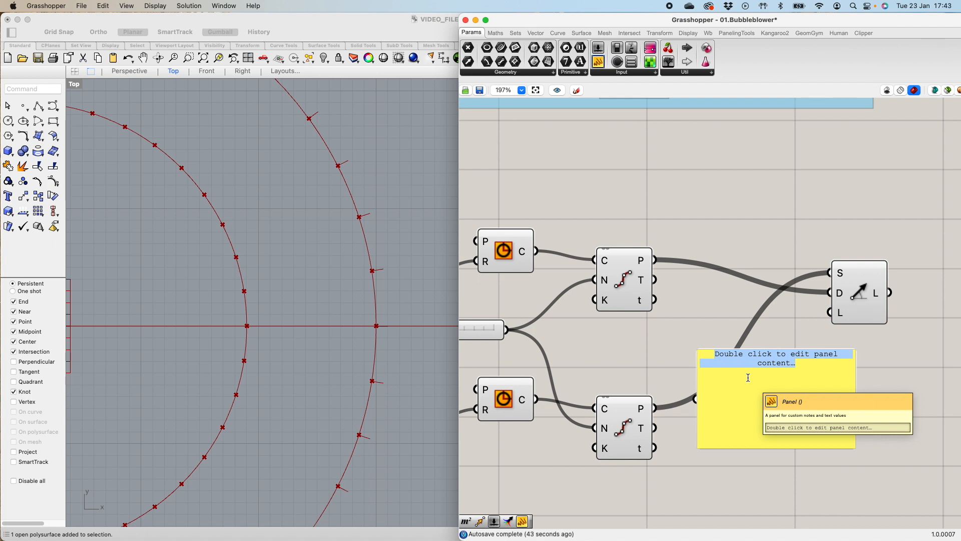
text(3)
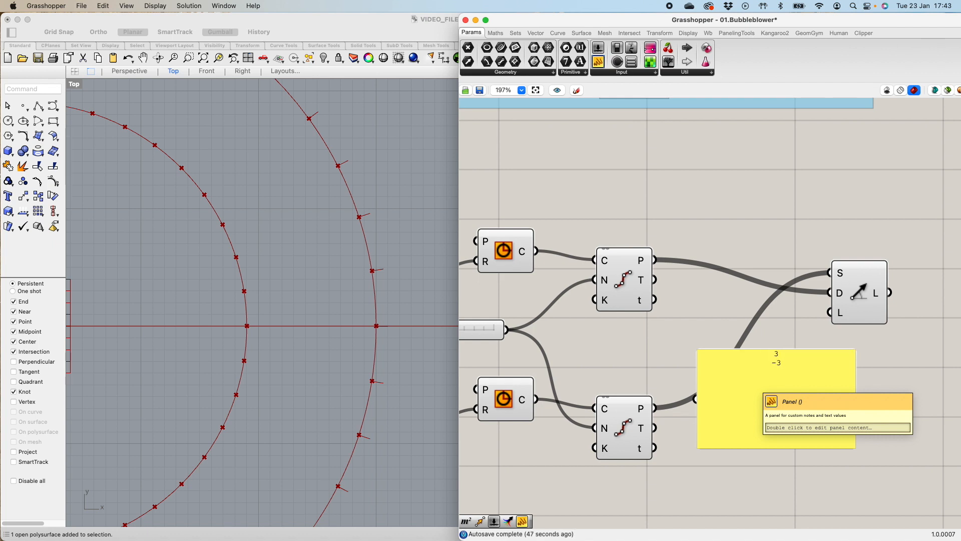
click(884, 388)
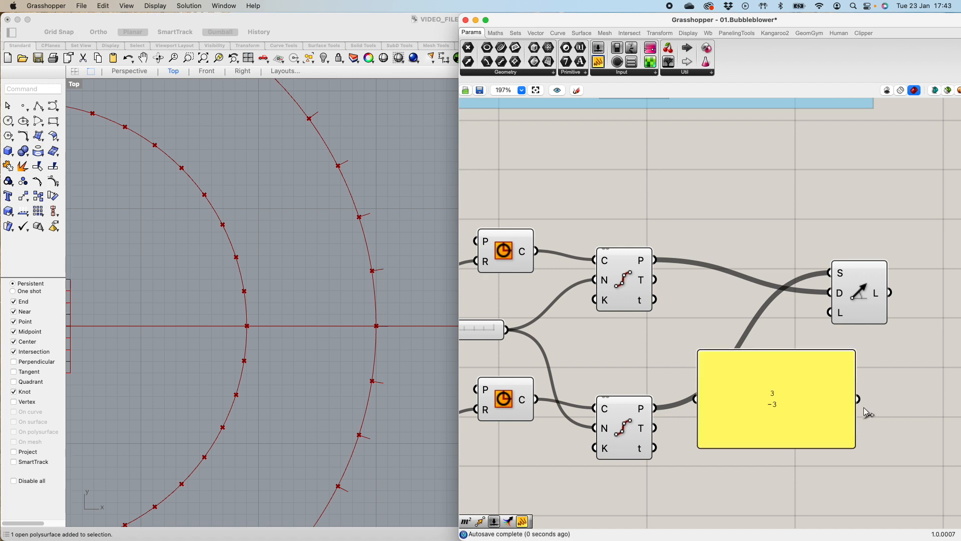
- Connect the panel to the Line SDL length input and turn off its Wrap Items and Multiline Data options
drag(859, 399, 829, 321)
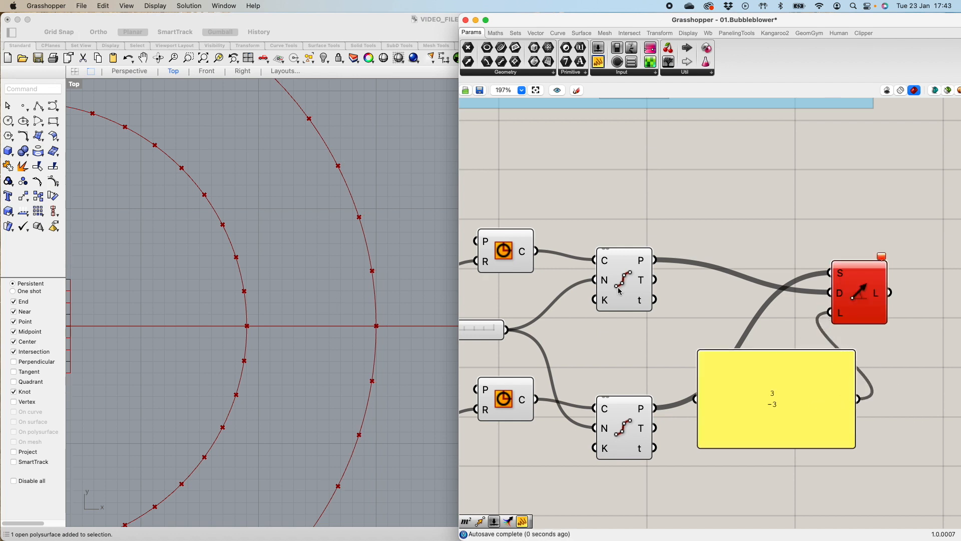
right_click(783, 378)
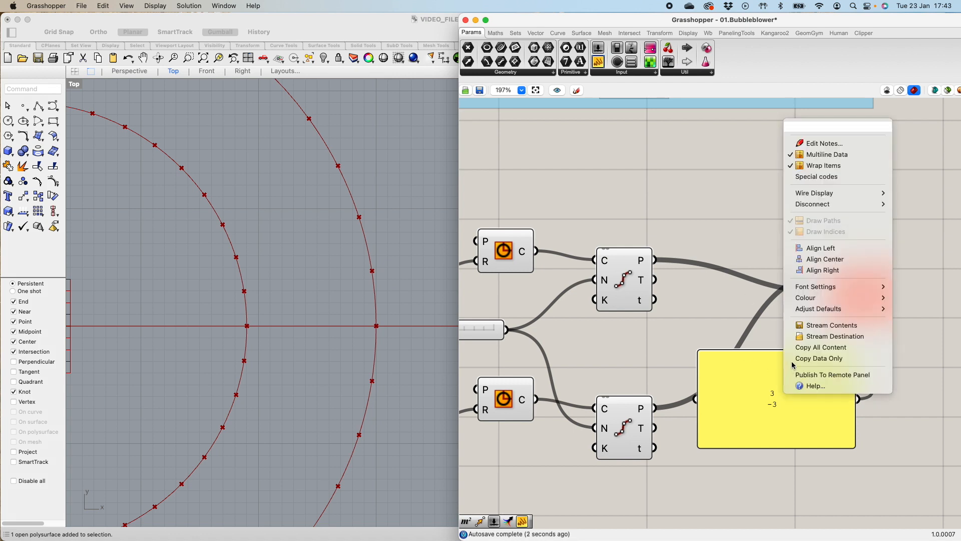
click(801, 166)
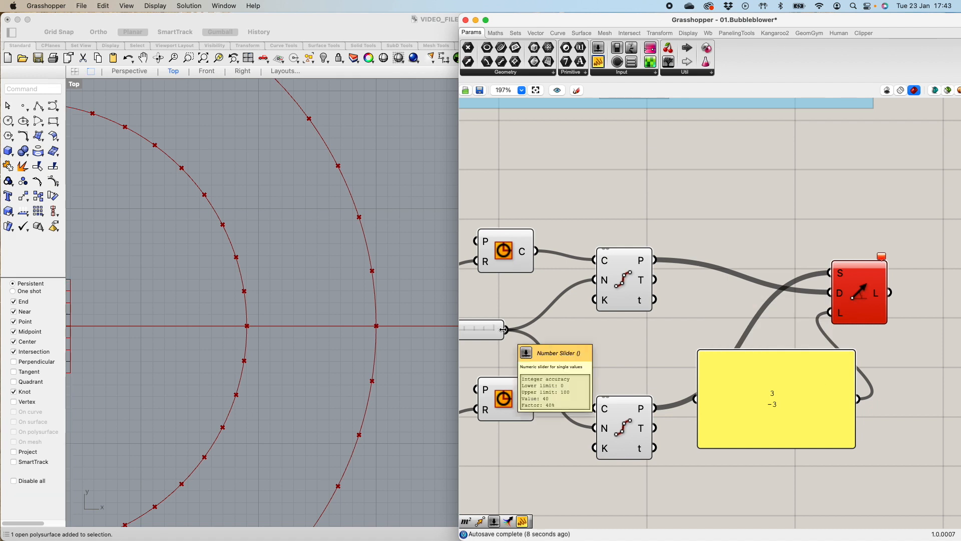
right_click(725, 373)
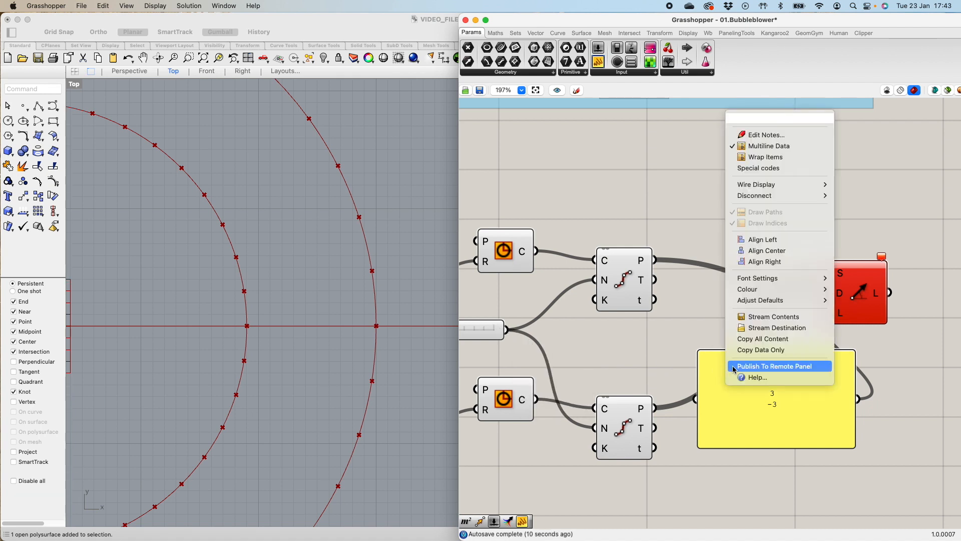
click(745, 151)
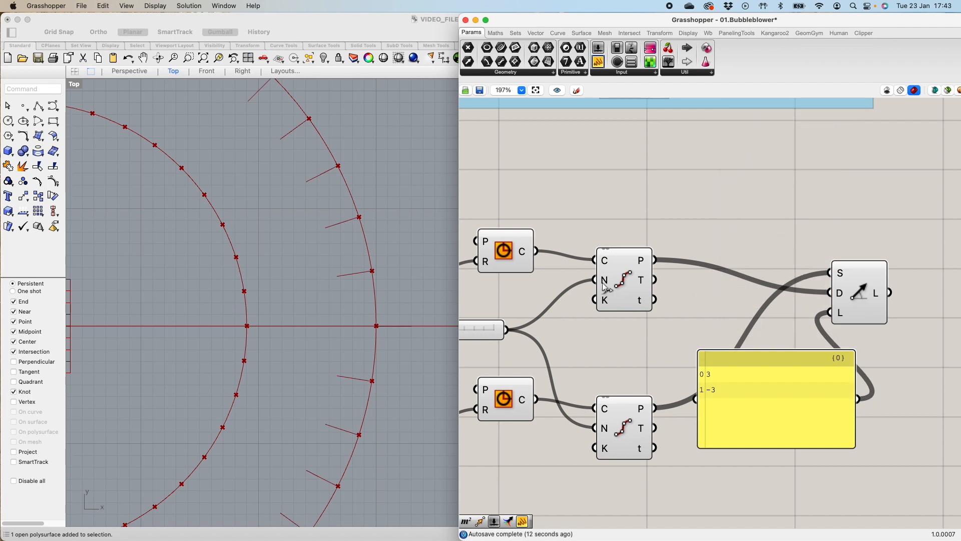
- Shrink the panel around its two values and place it between the Divide Curve components and the Line SDL length input
scroll(726, 392, up, 2)
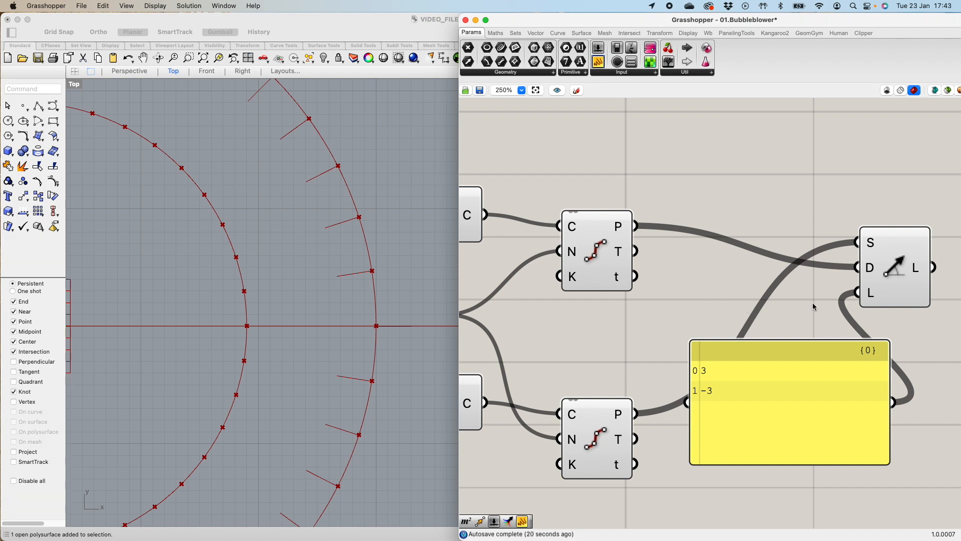
mouse_move(869, 298)
drag(826, 369, 765, 319)
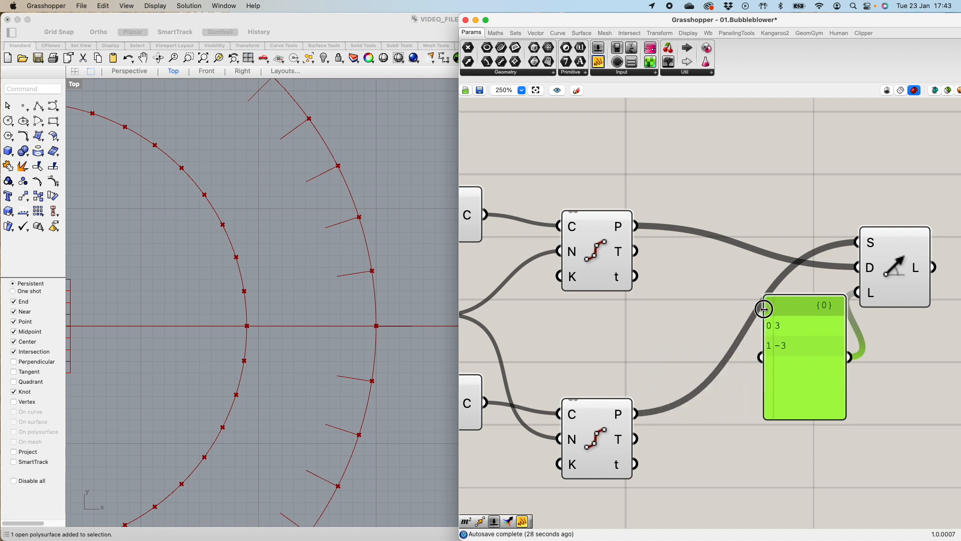
drag(798, 417, 791, 356)
drag(793, 316, 709, 279)
- Graft the Line SDL length input, leaving Simplify off
right_click(872, 293)
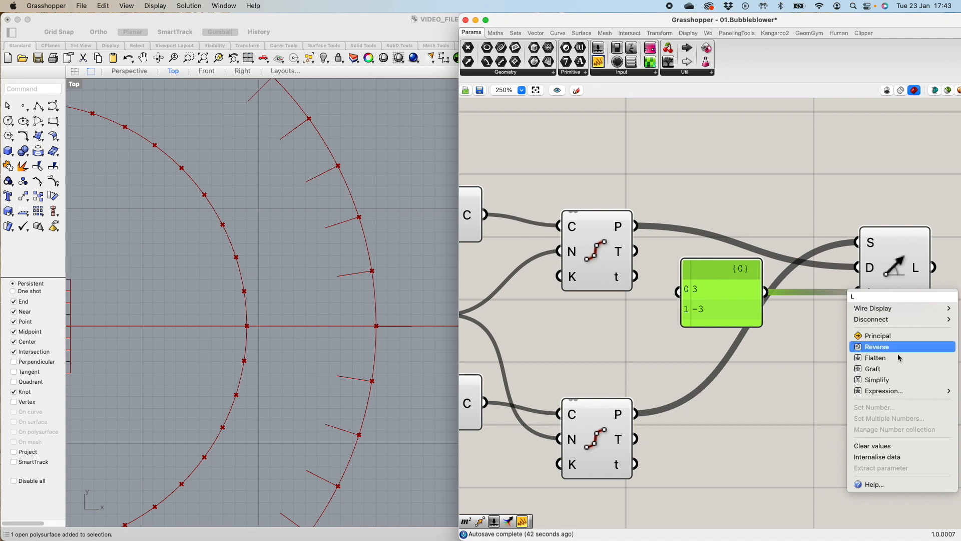
click(893, 380)
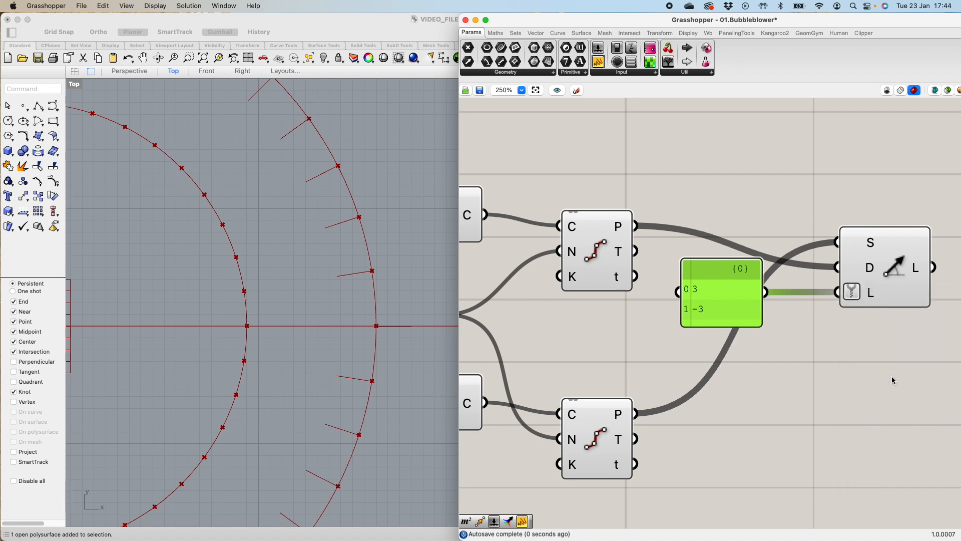
right_click(859, 295)
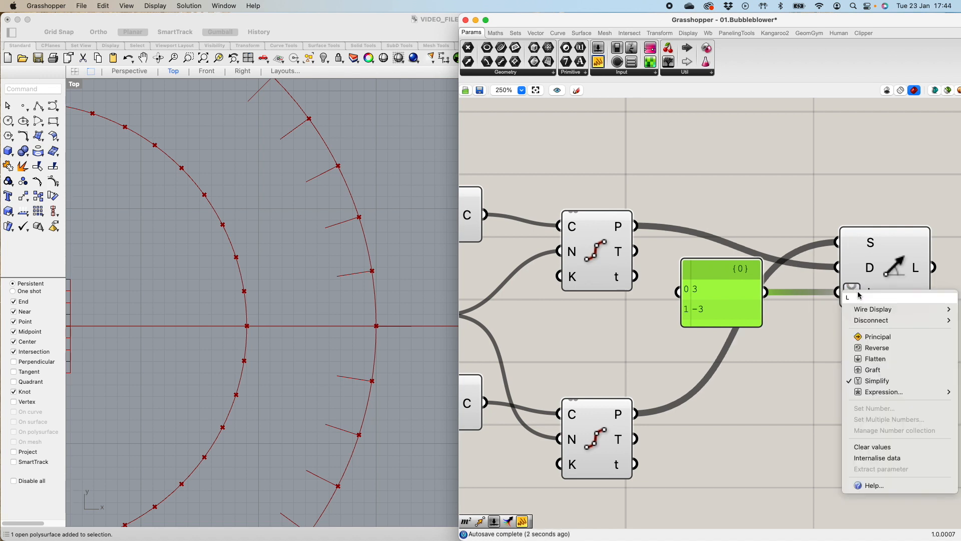
click(883, 371)
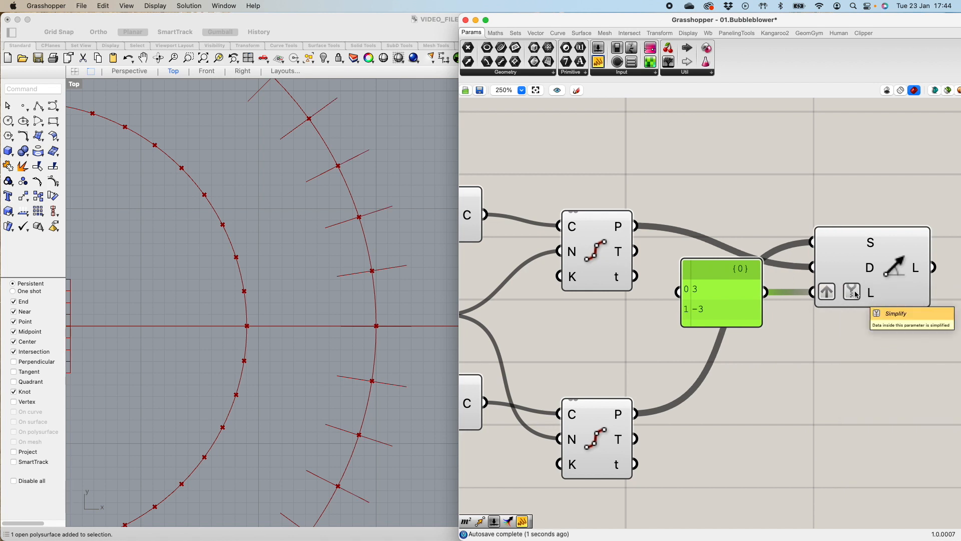
right_click(856, 295)
click(875, 381)
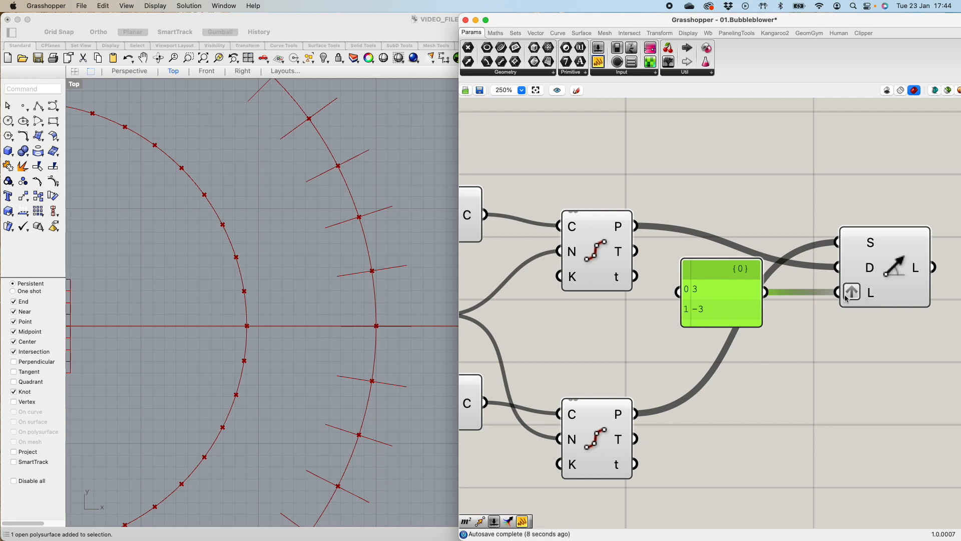
- Examine how the lines extend inward and outward from the outer circle's division points in the Top view
scroll(371, 263, up, 4)
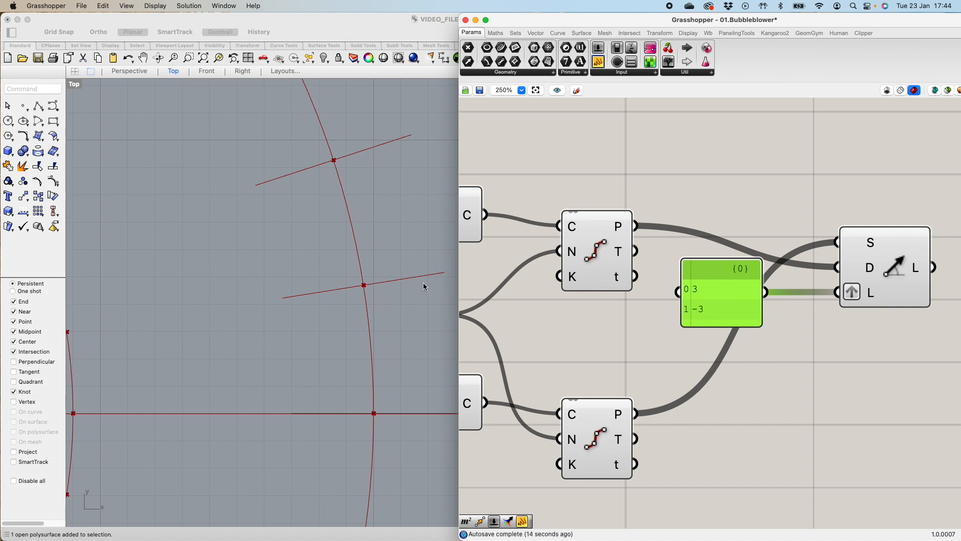
scroll(374, 299, down, 5)
scroll(374, 296, up, 4)
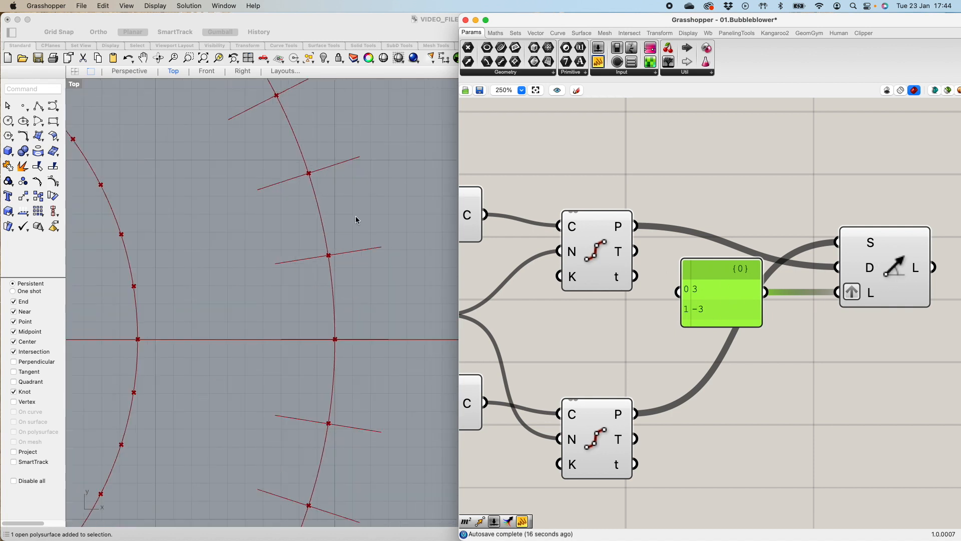
scroll(320, 254, down, 3)
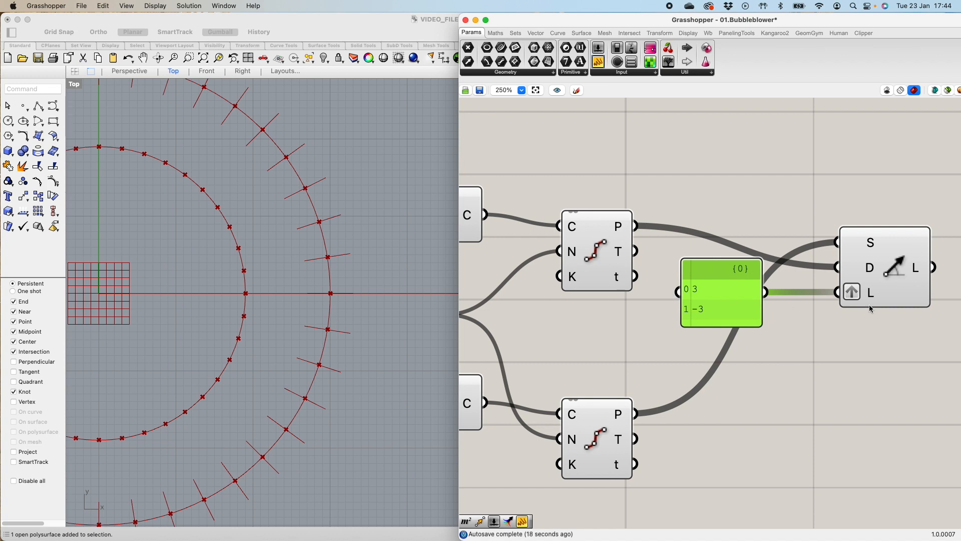
scroll(341, 291, up, 2)
scroll(400, 253, down, 3)
scroll(307, 159, up, 2)
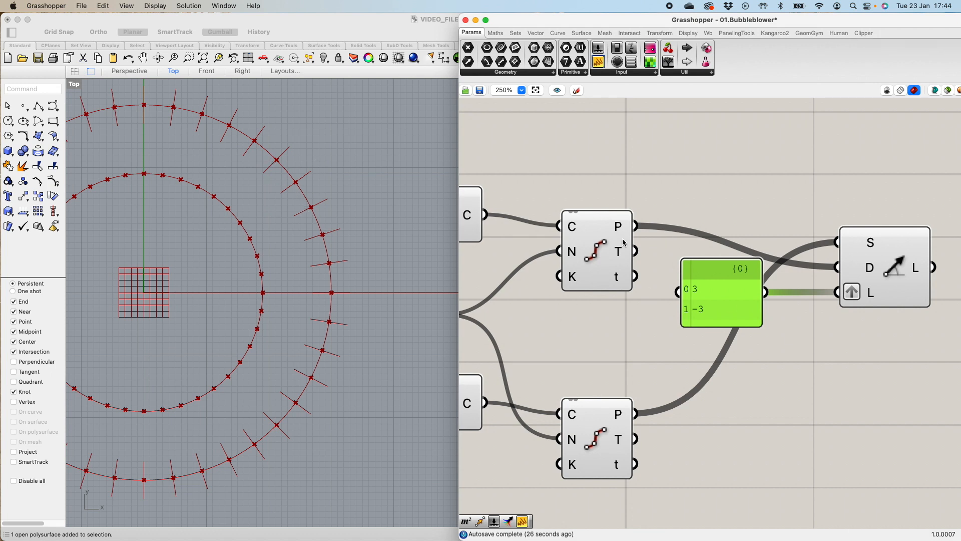
- Add a Point parameter above the panel and connect the upper Divide Curve's points output to it
click(669, 183)
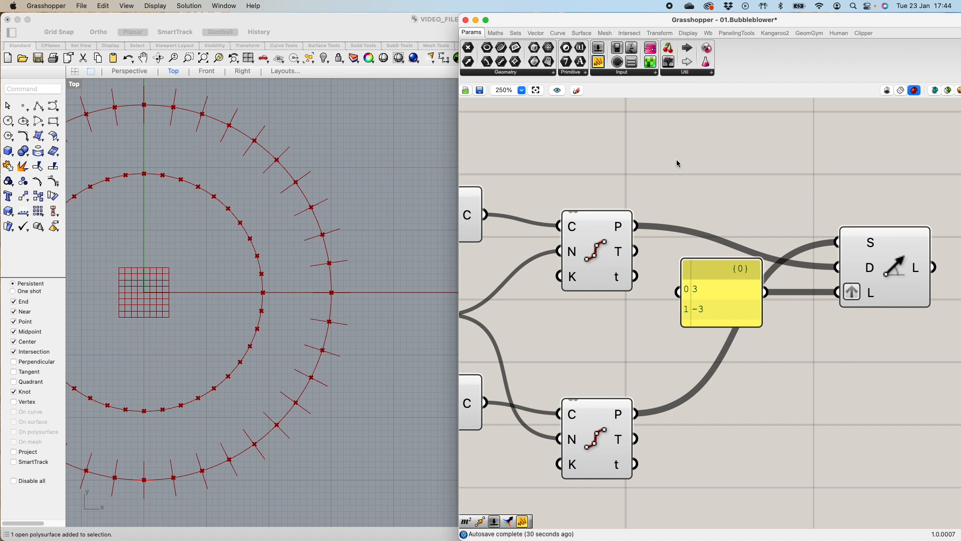
double_click(676, 186)
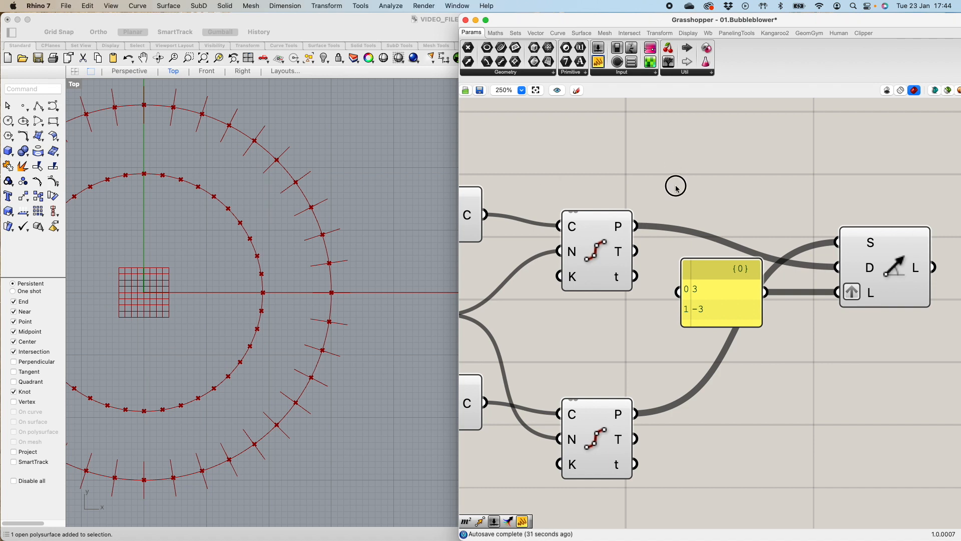
text(pt)
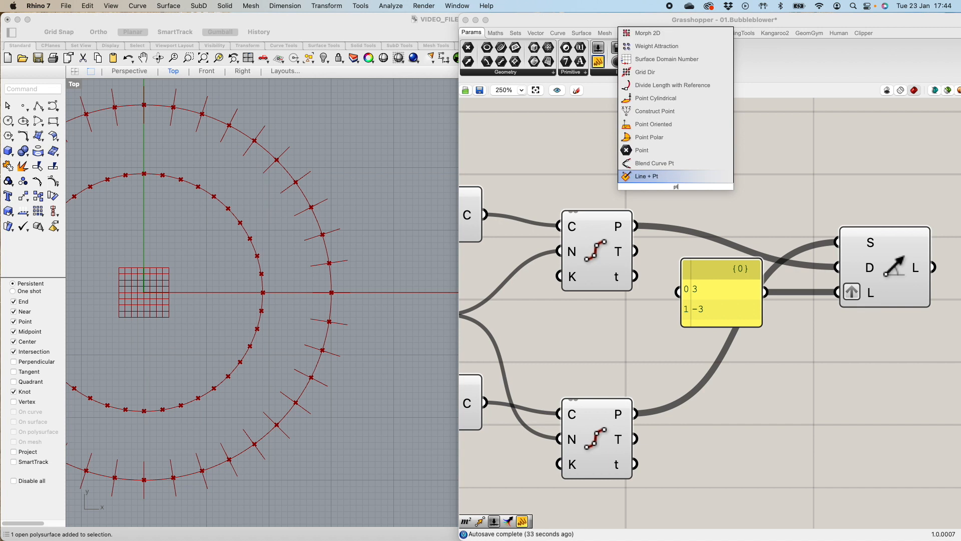
click(644, 150)
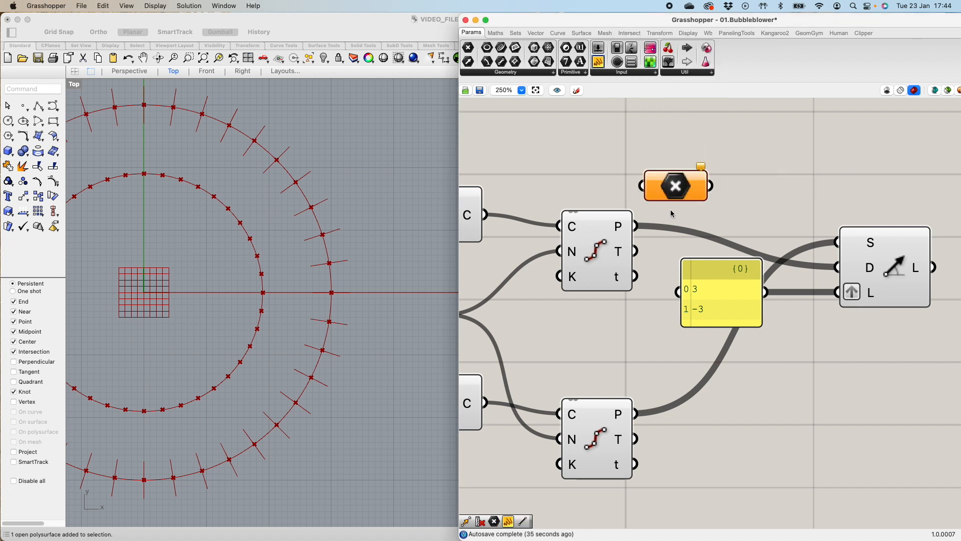
drag(636, 226, 669, 187)
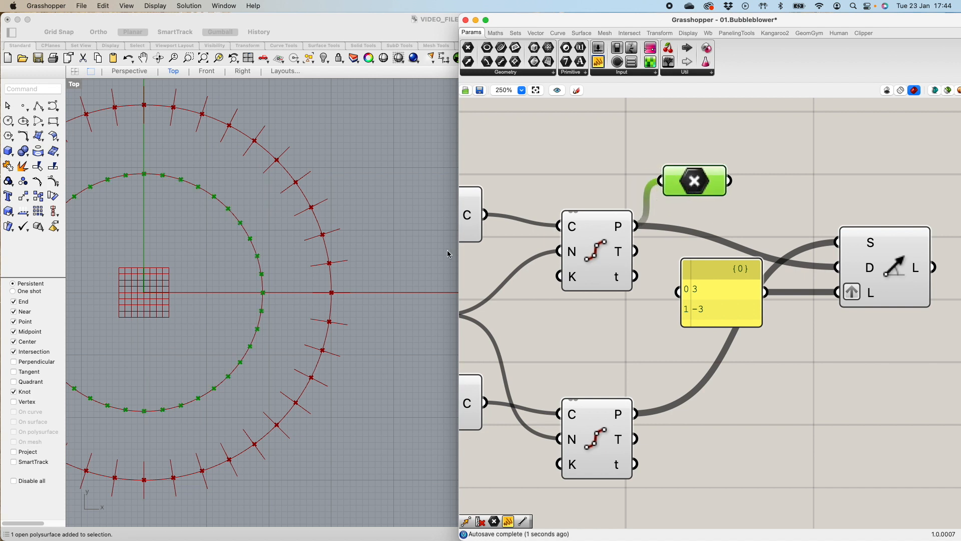
- Switch the Point parameter's input to the lower Divide Curve's points output and examine the outer circle's division points in the Top view
shift+drag(635, 413, 682, 186)
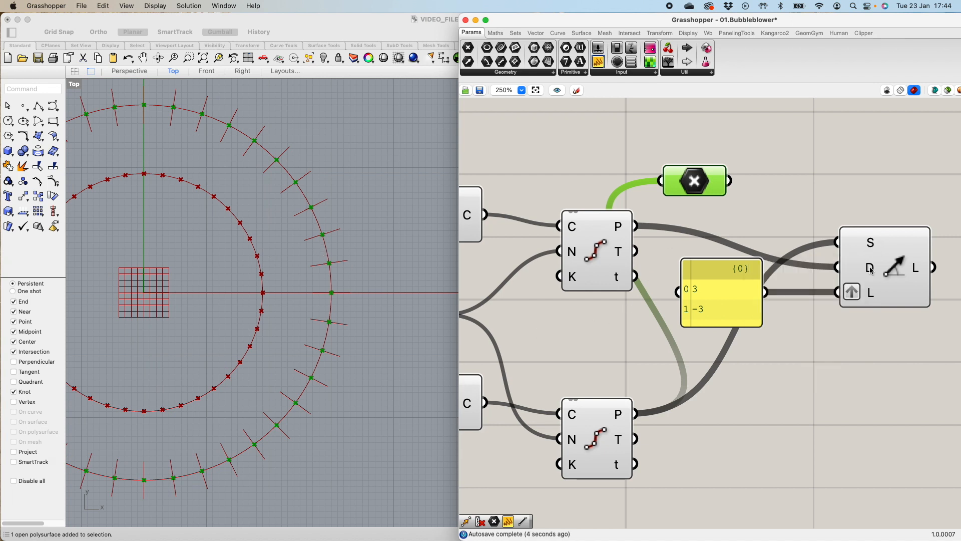
mouse_move(871, 271)
scroll(361, 358, down, 5)
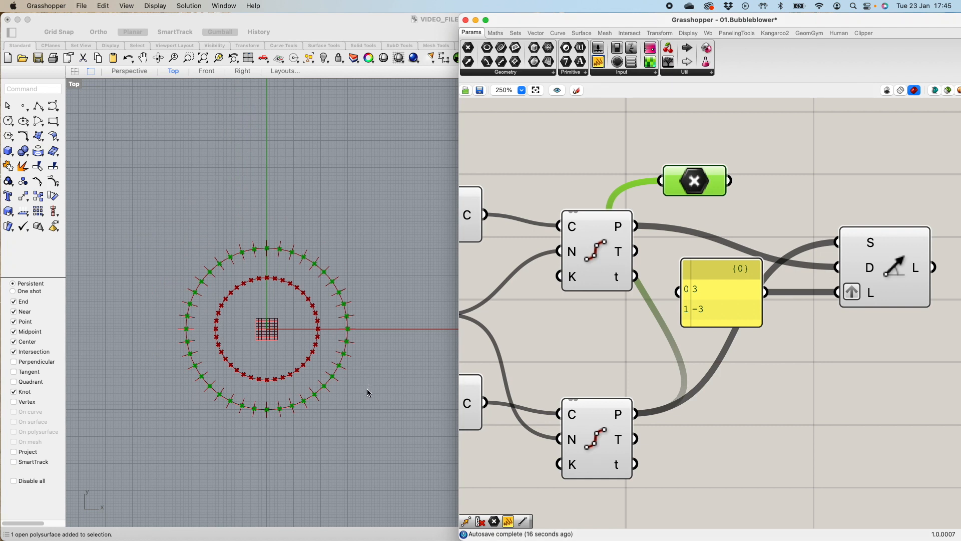
scroll(481, 295, down, 8)
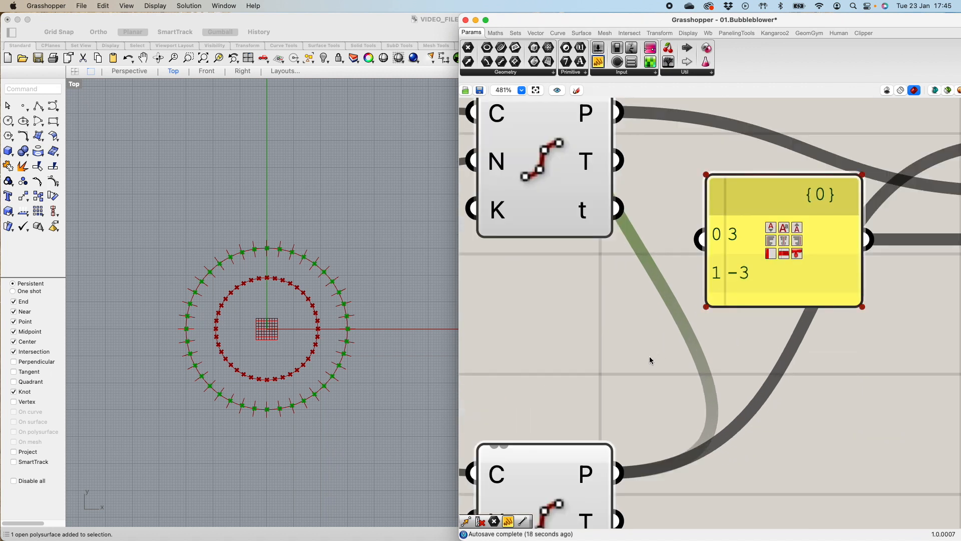
- Add a Point List component below the lower Divide Curve and connect that Divide Curve's points output to its points input
scroll(601, 361, up, 4)
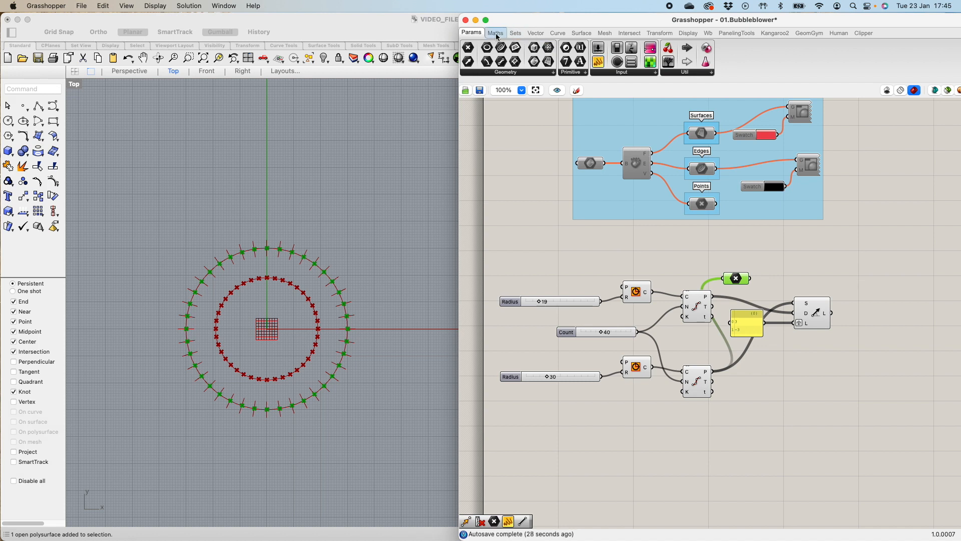
click(516, 33)
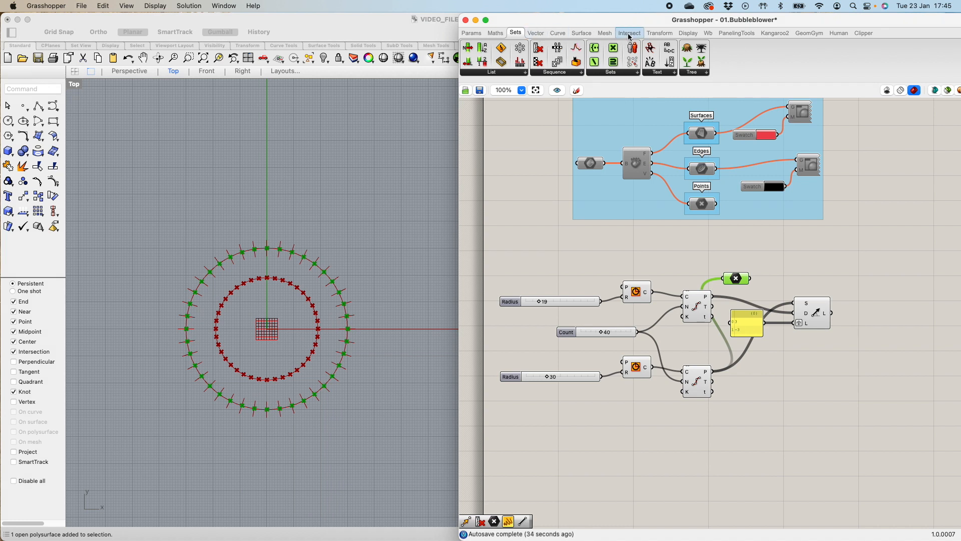
click(687, 33)
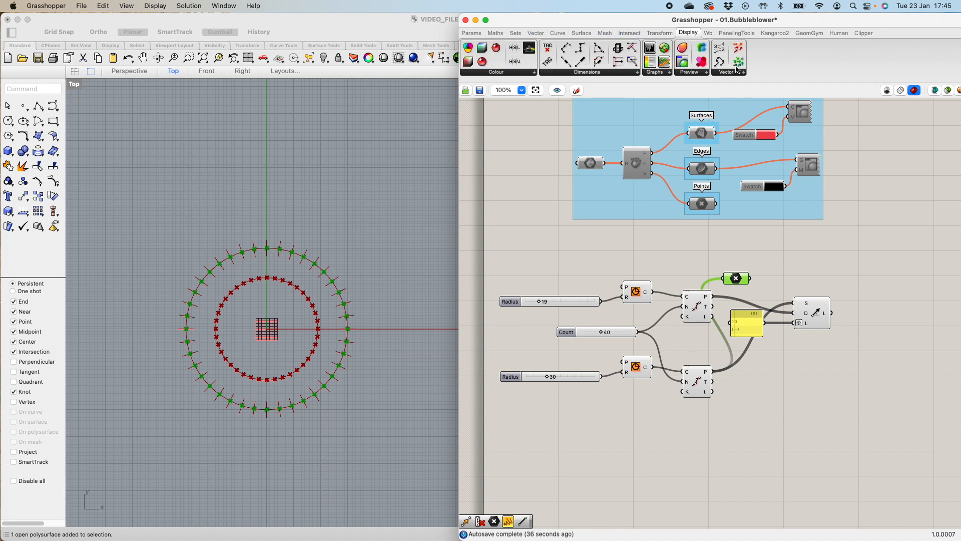
drag(720, 50, 725, 429)
scroll(724, 429, down, 3)
scroll(721, 424, up, 6)
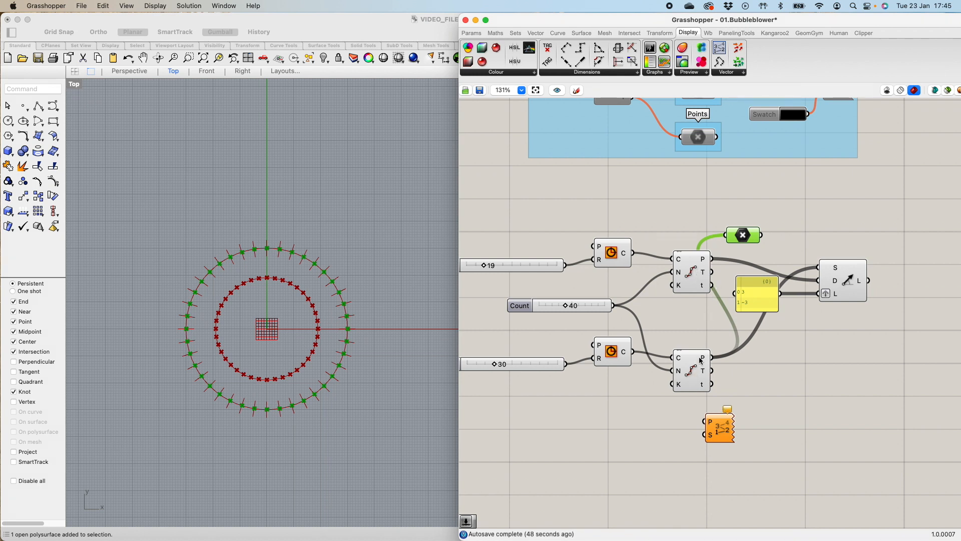
drag(695, 370, 734, 430)
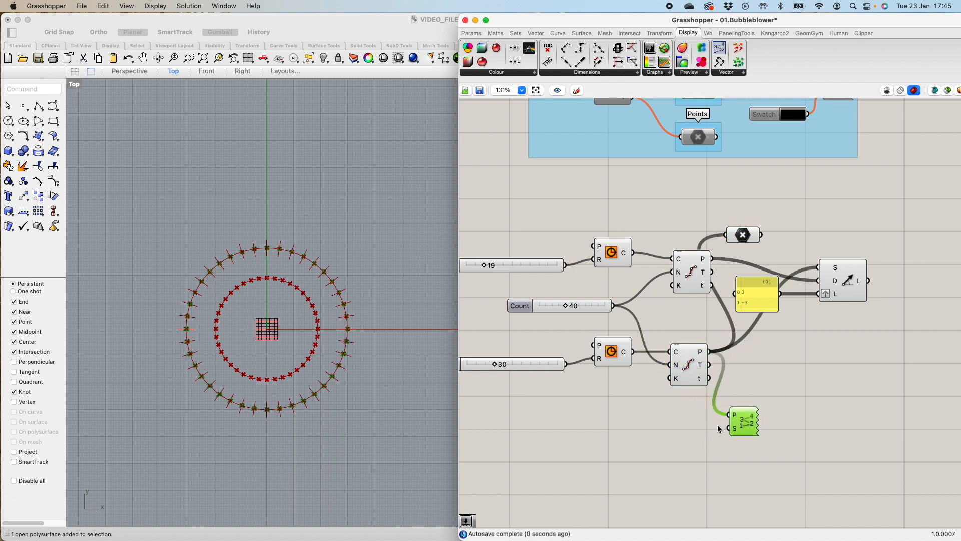
click(717, 437)
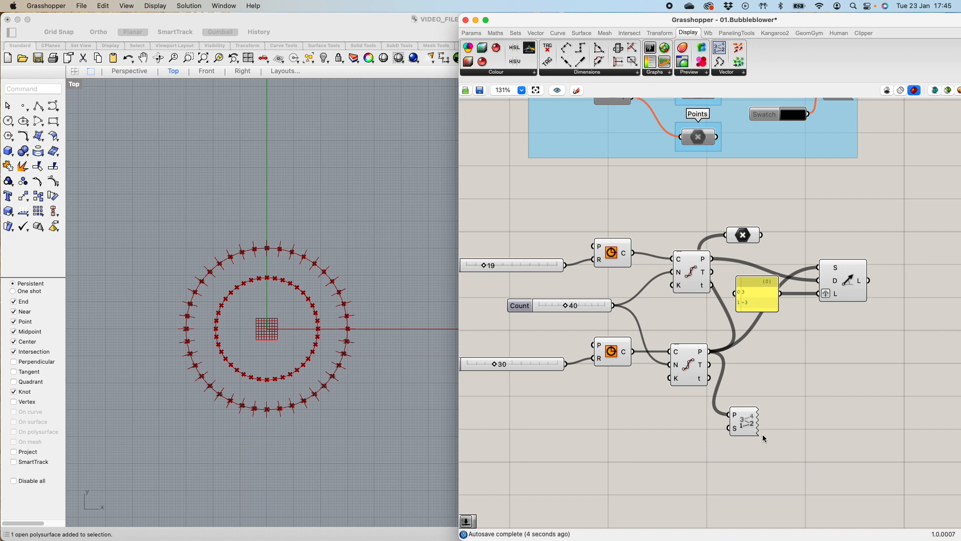
- Add a number slider with a value of 5 for the Point List size input, and reduce it to 3
click(692, 423)
double_click(690, 425)
text(5)
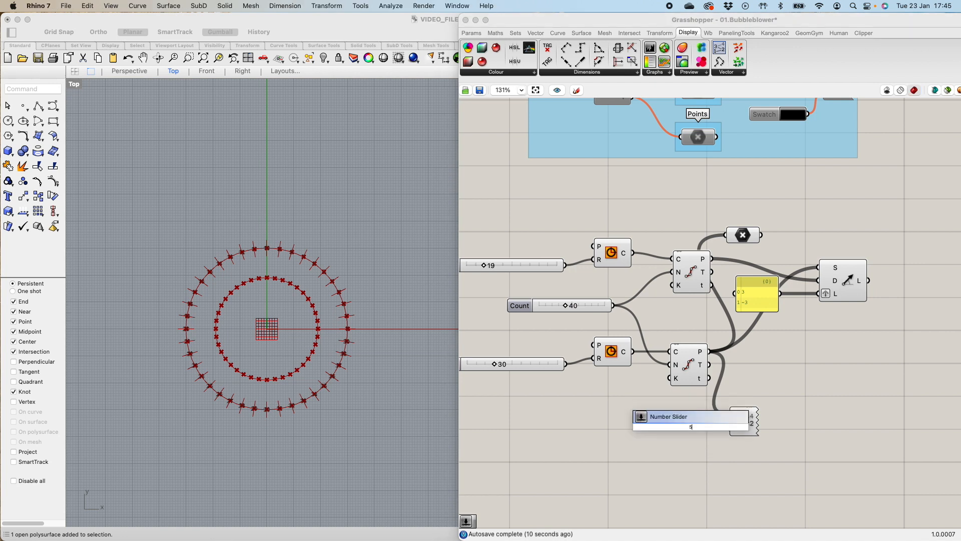
key(Return)
drag(659, 426, 604, 430)
drag(689, 430, 741, 428)
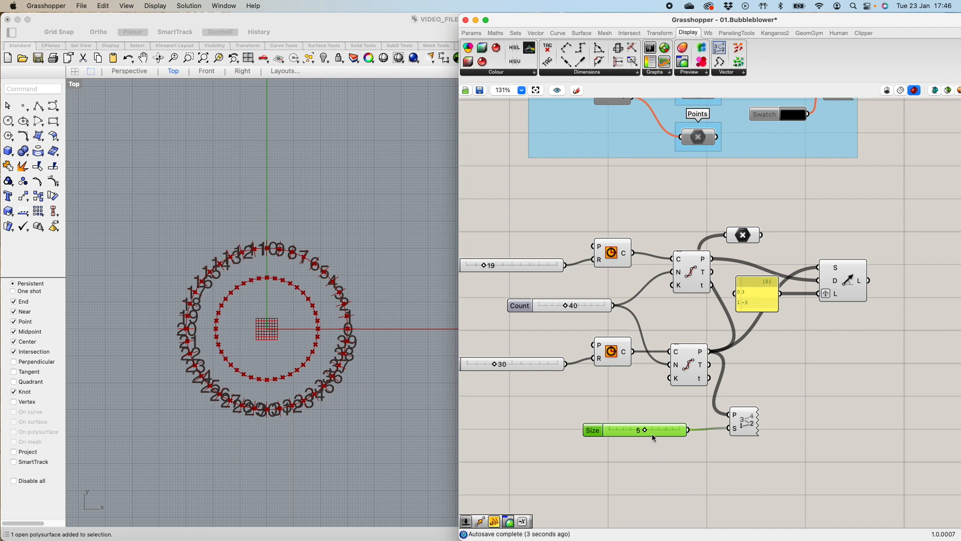
drag(647, 430, 632, 431)
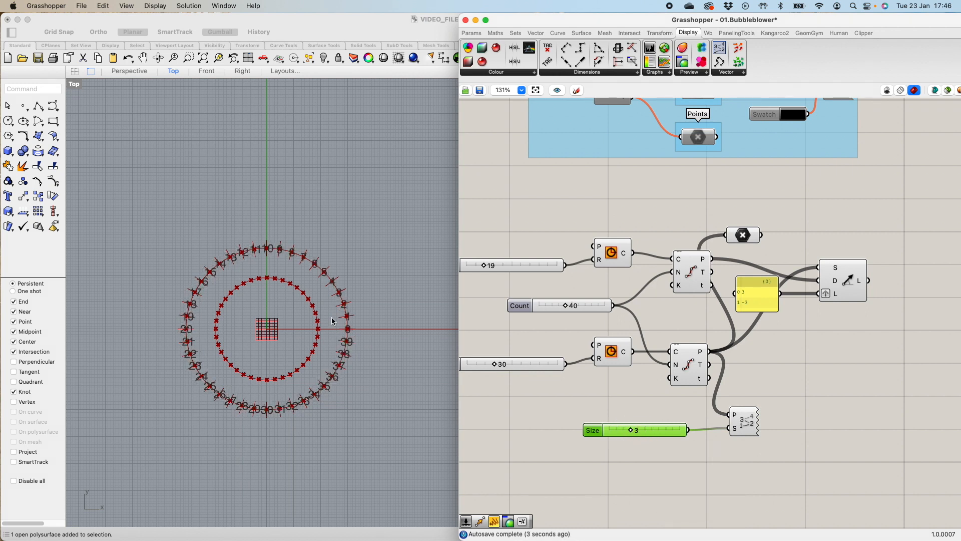
- Examine the index numbering of the division points around the outer circle in the Top view
scroll(271, 344, up, 5)
scroll(271, 344, down, 3)
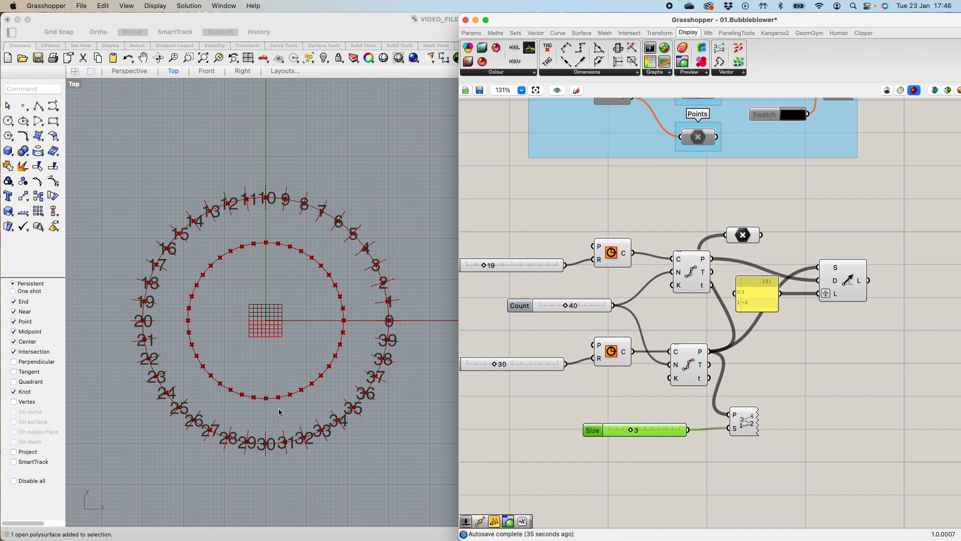
scroll(279, 416, down, 5)
scroll(277, 432, up, 3)
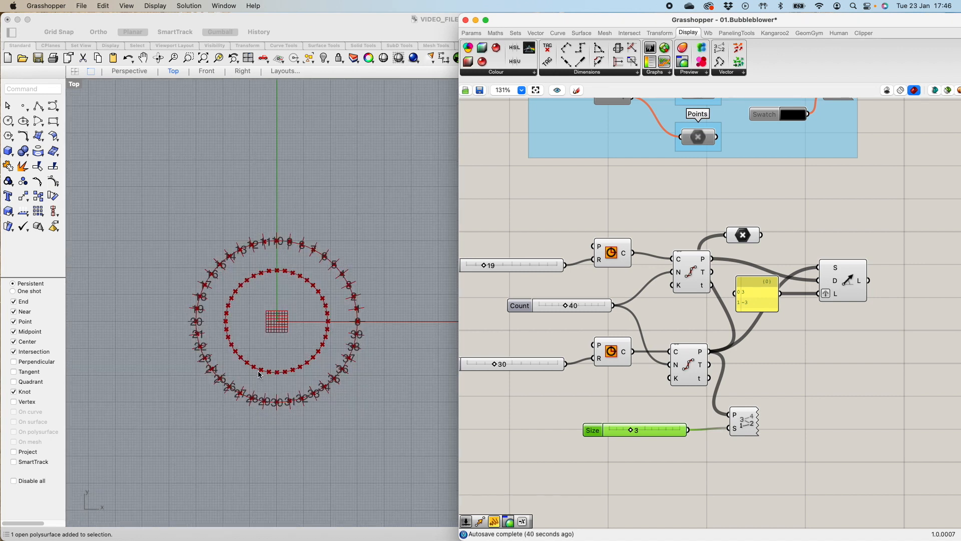
scroll(264, 433, up, 2)
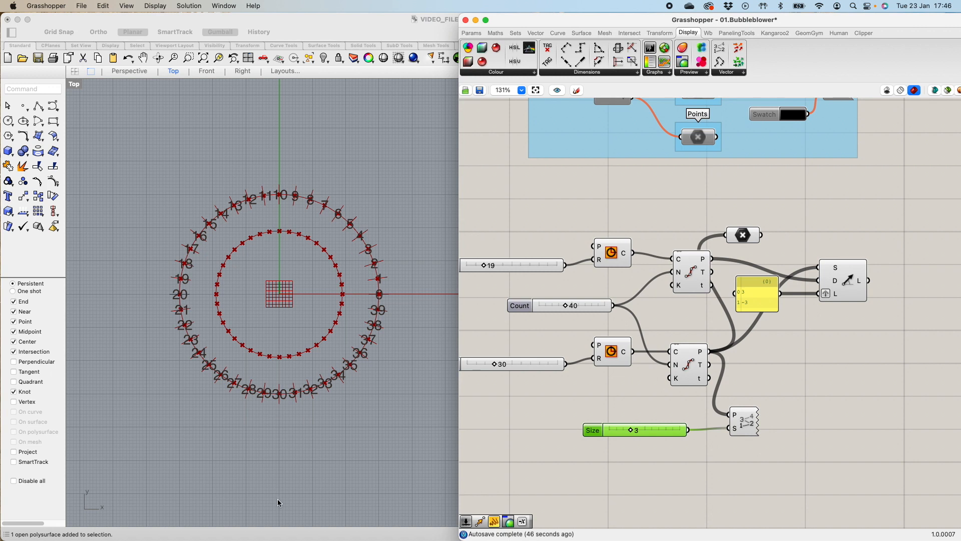
scroll(284, 414, down, 3)
scroll(279, 451, up, 3)
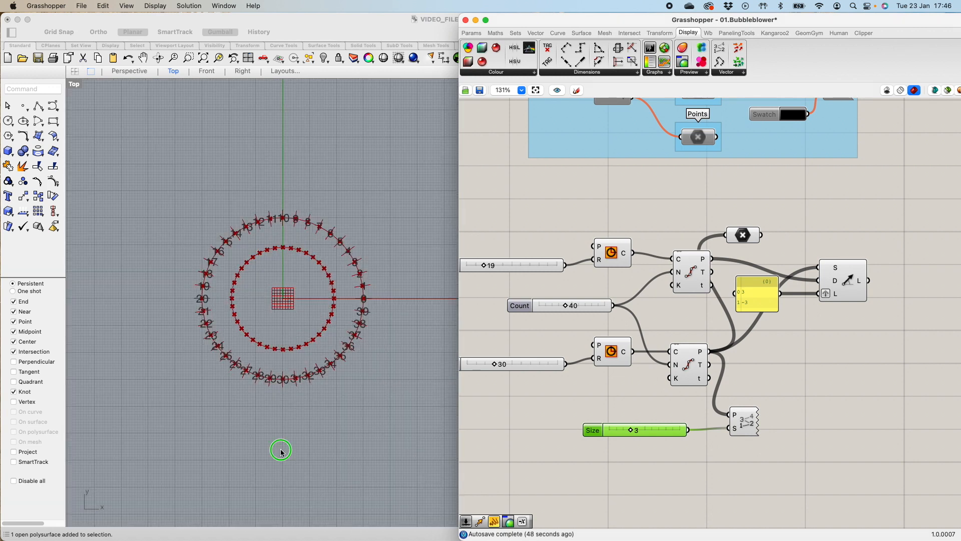
right_drag(280, 452, 287, 419)
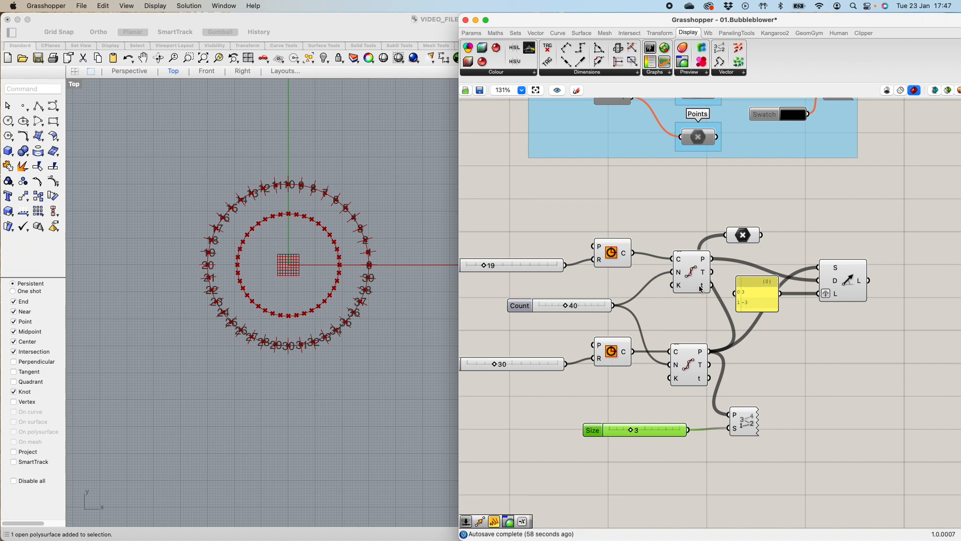
- Move the Point parameter above the panel a little farther away from the Divide Curve components
drag(743, 237, 772, 235)
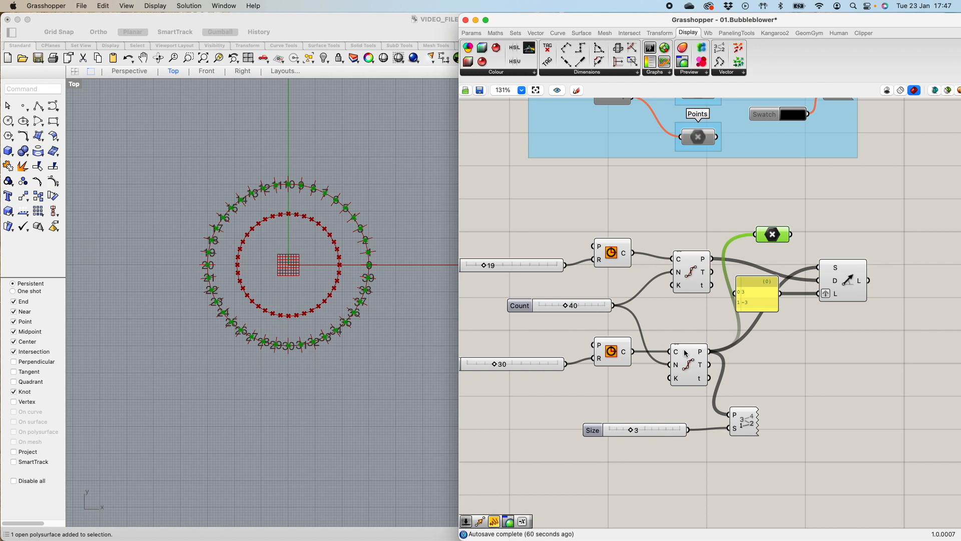
mouse_move(701, 352)
click(761, 369)
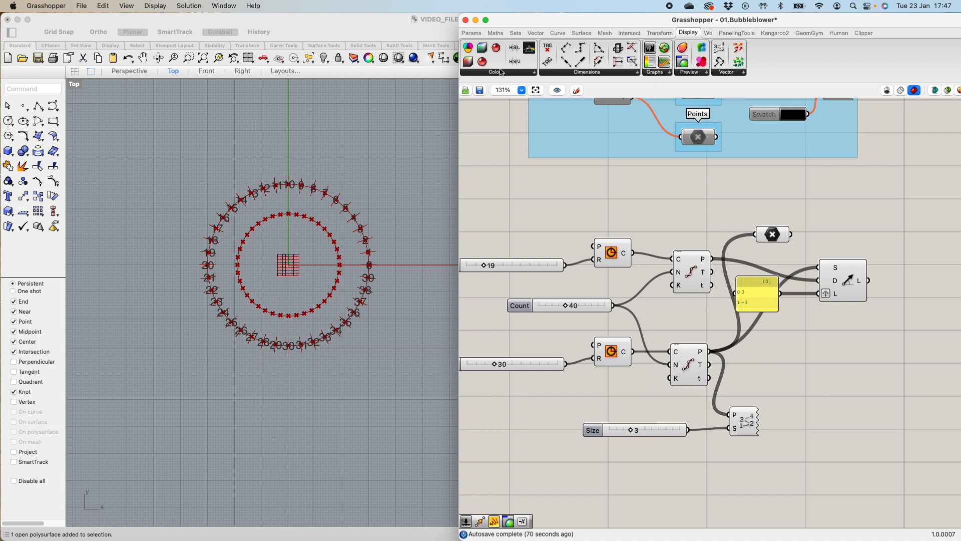
- Add a List Item component beside the Point List and connect the lower Divide Curve's points output to its list input
click(516, 33)
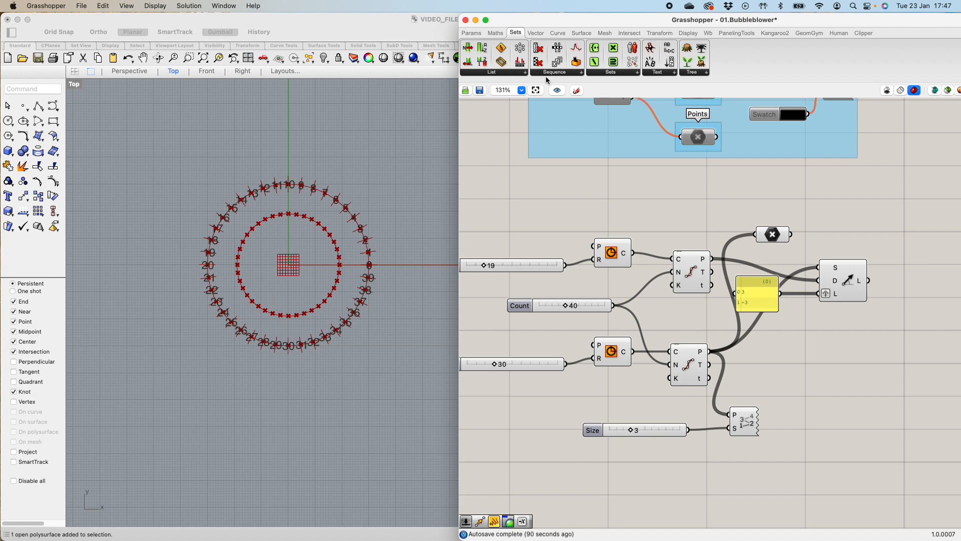
click(493, 73)
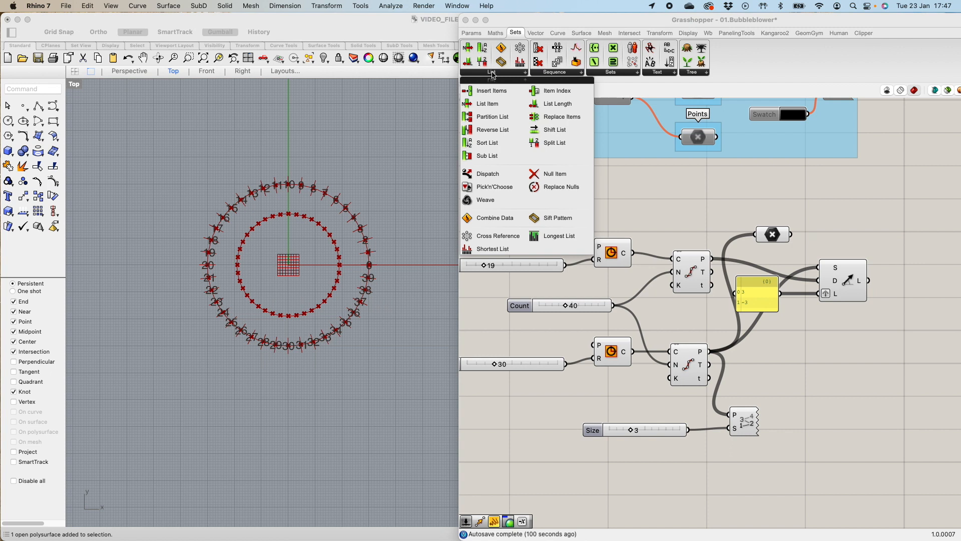
click(483, 104)
click(829, 432)
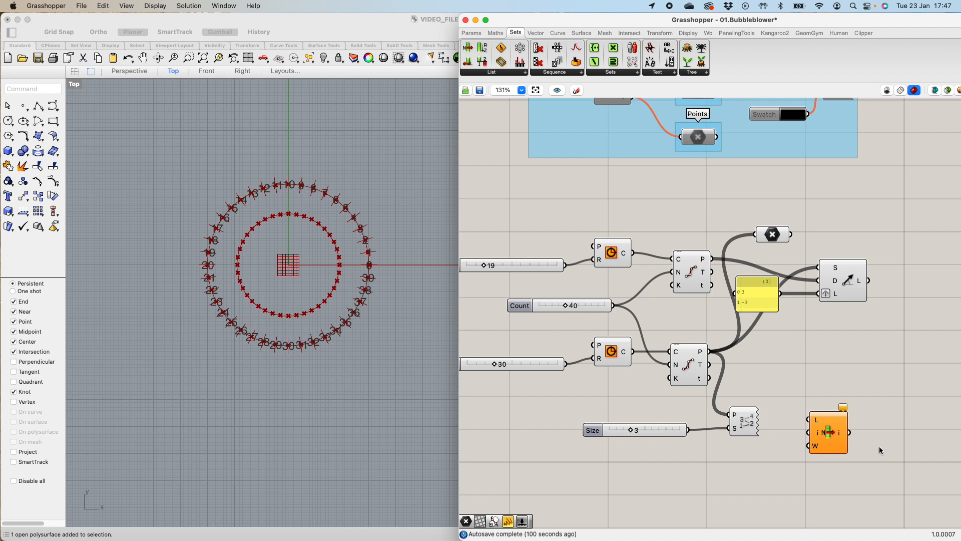
scroll(882, 455, up, 4)
right_drag(881, 454, 854, 367)
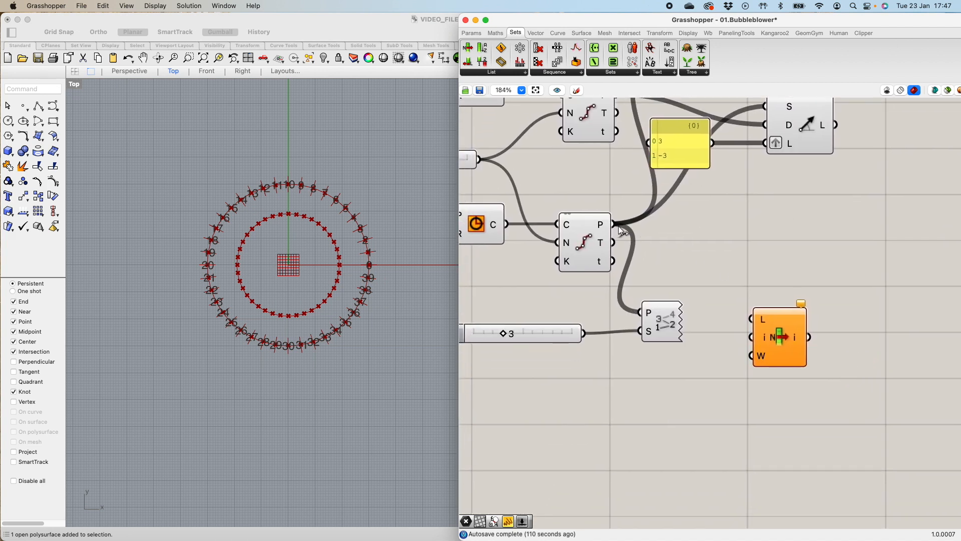
drag(613, 224, 778, 352)
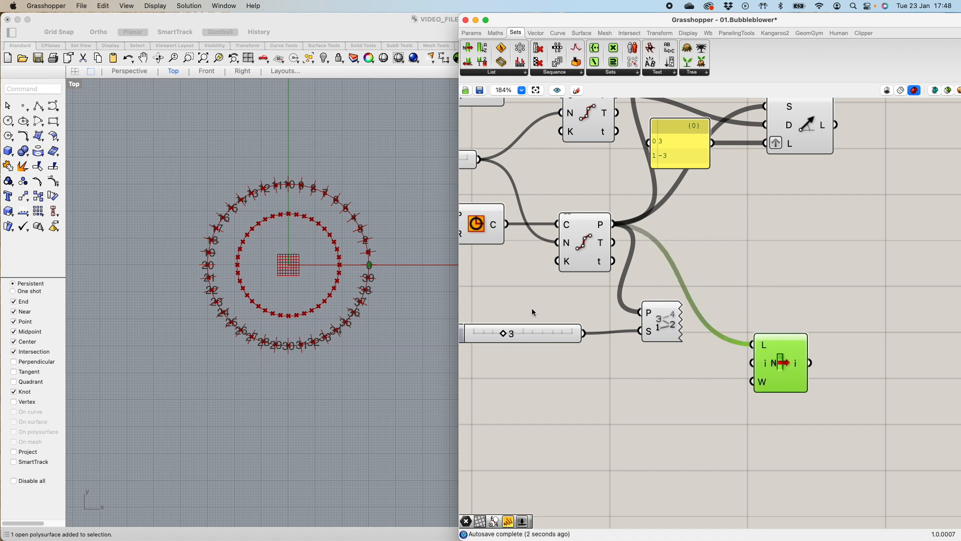
scroll(367, 271, up, 4)
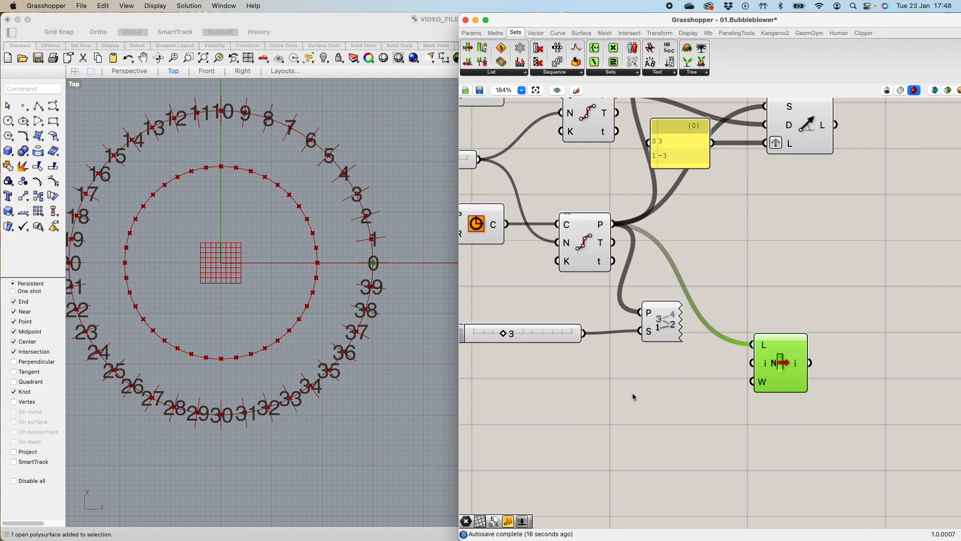
- Add a number slider with a value of 40 for the List Item index input, and set it to 24
double_click(619, 393)
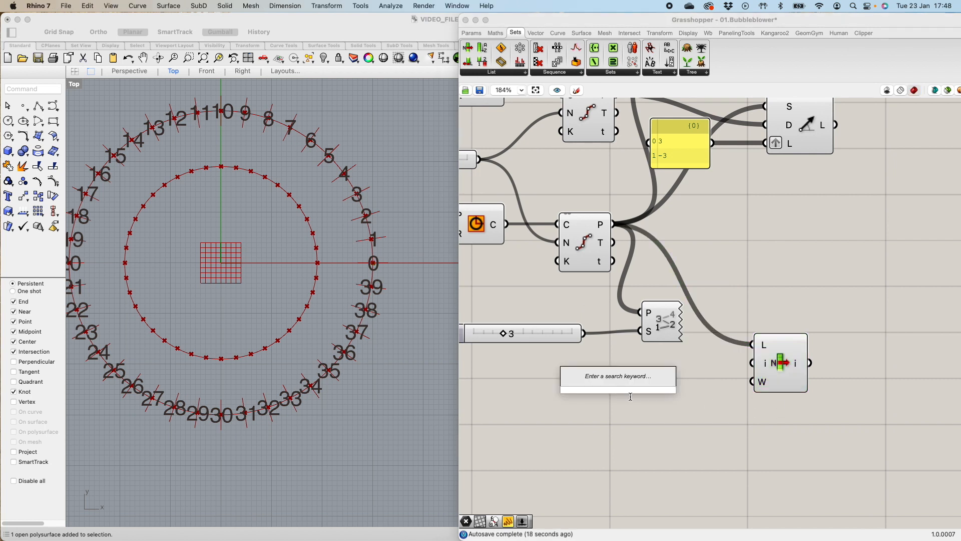
text(40)
key(Return)
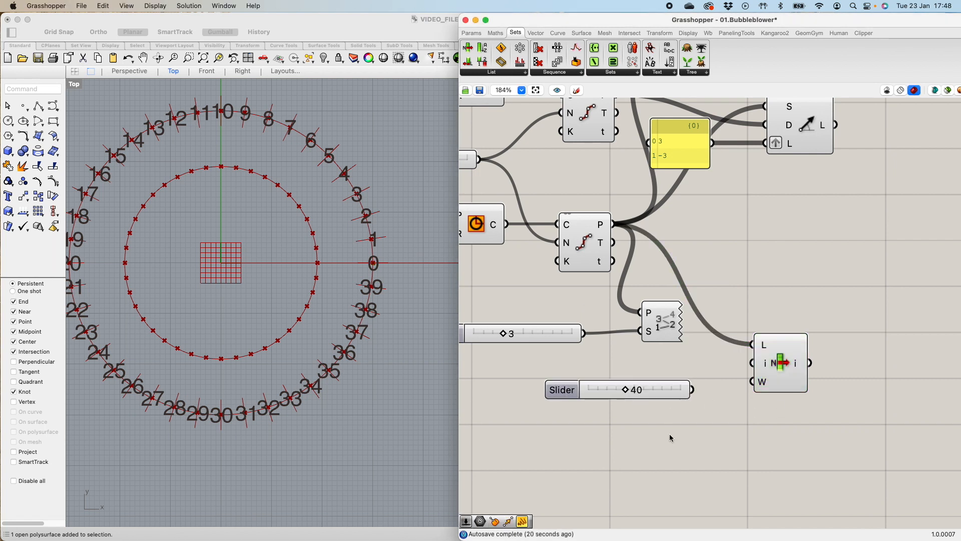
drag(693, 389, 752, 363)
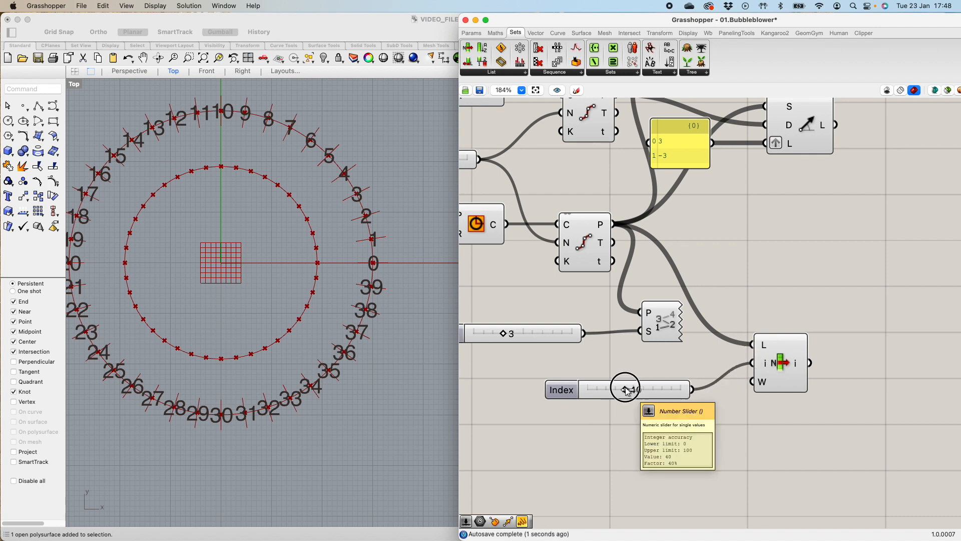
drag(625, 390, 610, 389)
click(771, 368)
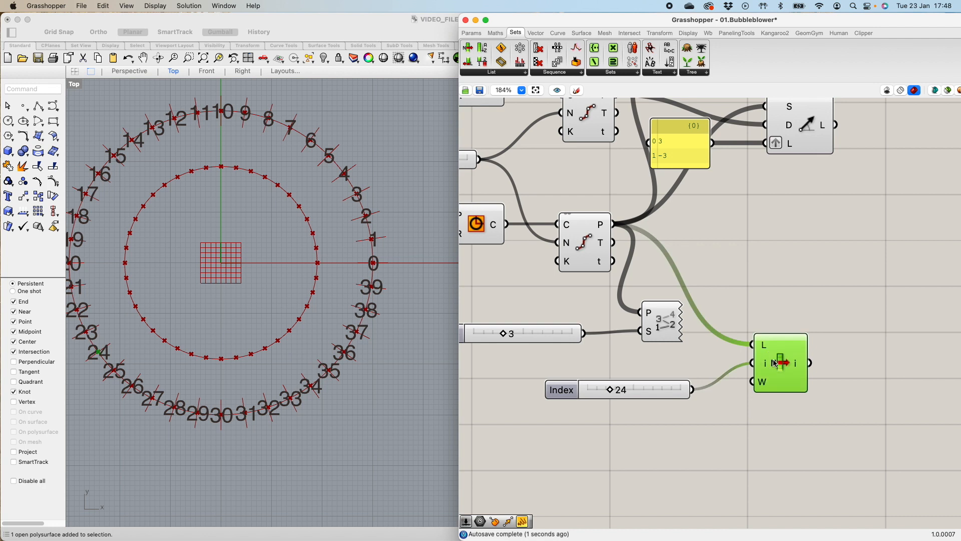
- Add a Point parameter beside the List Item component and connect the List Item output to it
double_click(856, 371)
text(pt)
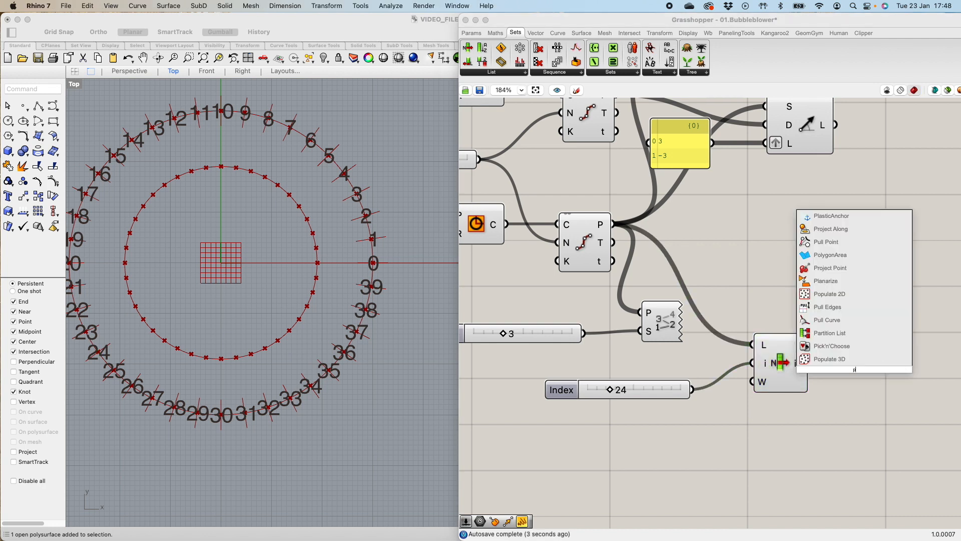
click(822, 333)
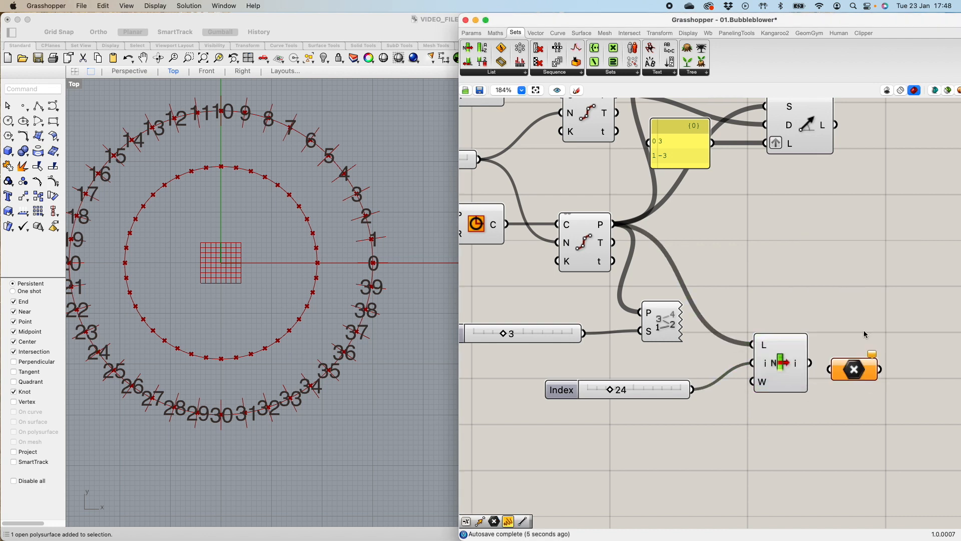
drag(812, 363, 856, 355)
scroll(437, 363, down, 4)
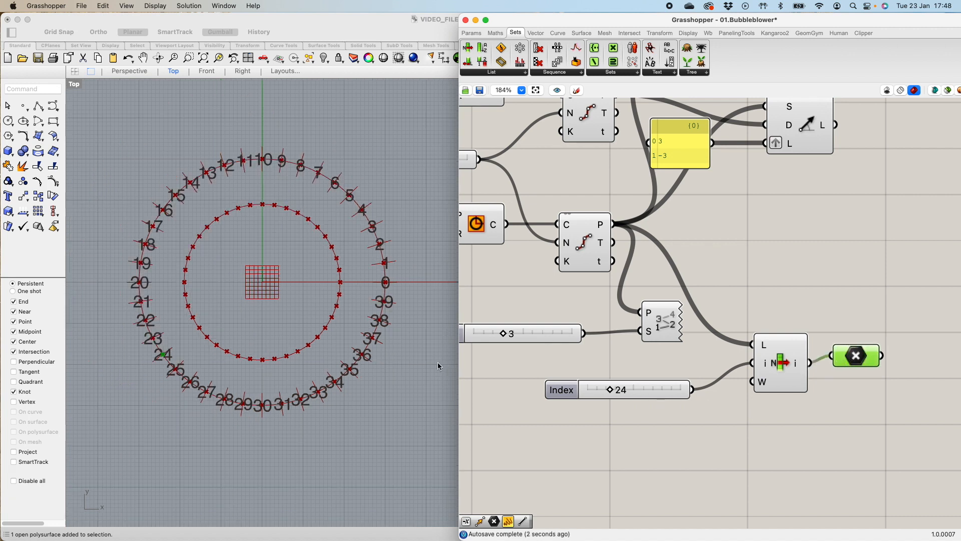
- Set the List Item's Index slider to 13 and move the connected Point parameter slightly farther from the List Item
scroll(318, 330, up, 2)
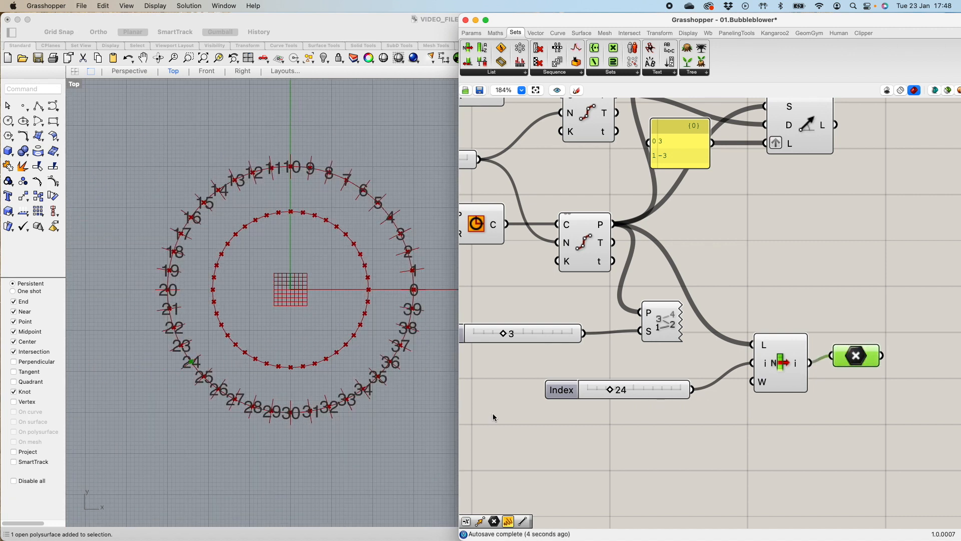
mouse_move(614, 390)
mouse_down()
mouse_move(606, 394)
mouse_move(621, 396)
mouse_up()
drag(618, 390, 601, 393)
drag(847, 356, 860, 355)
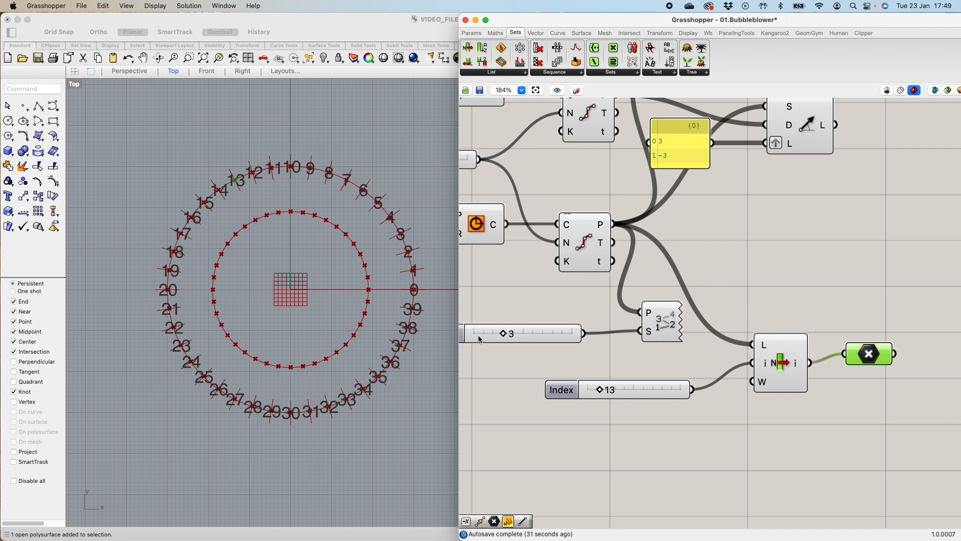
scroll(480, 339, down, 5)
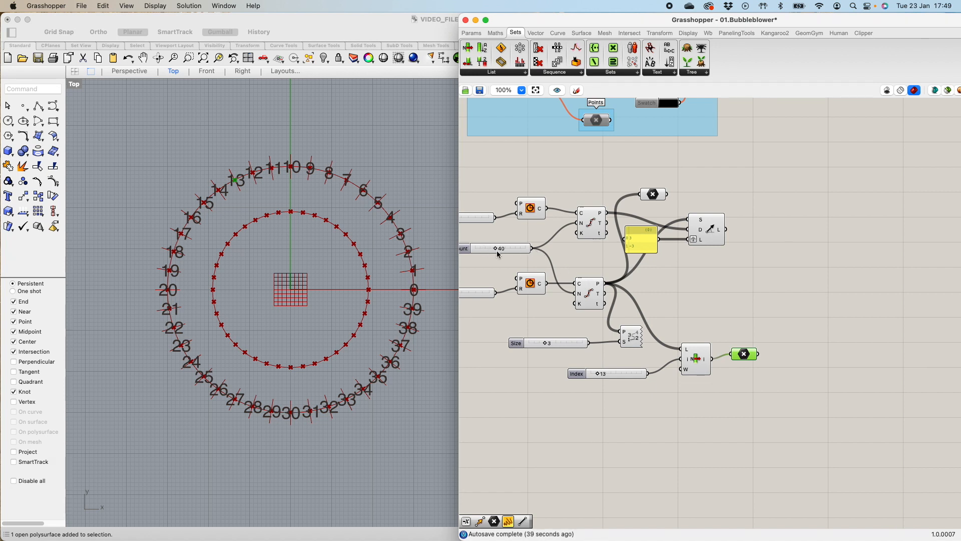
- Try the Count slider at 24 divisions and finally set it to 48
drag(497, 252, 490, 254)
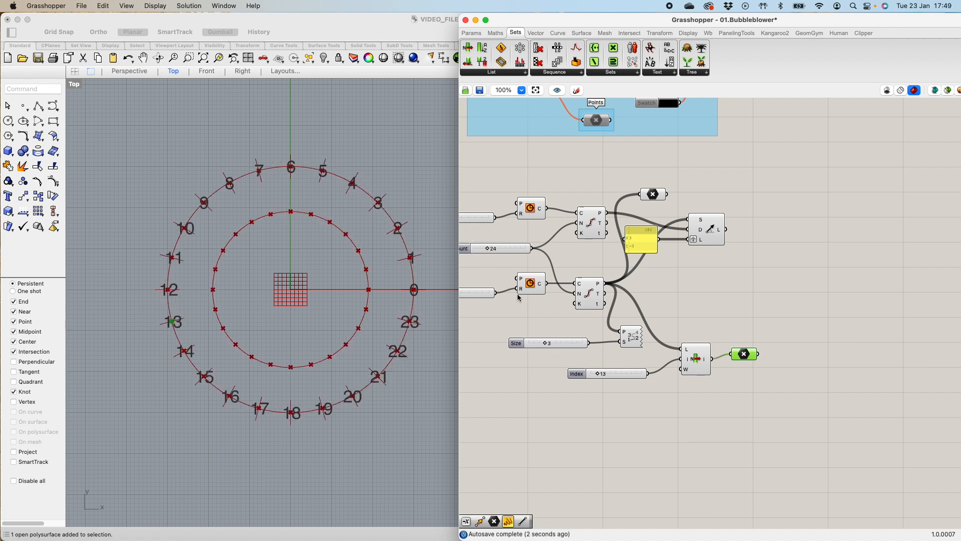
drag(492, 249, 498, 253)
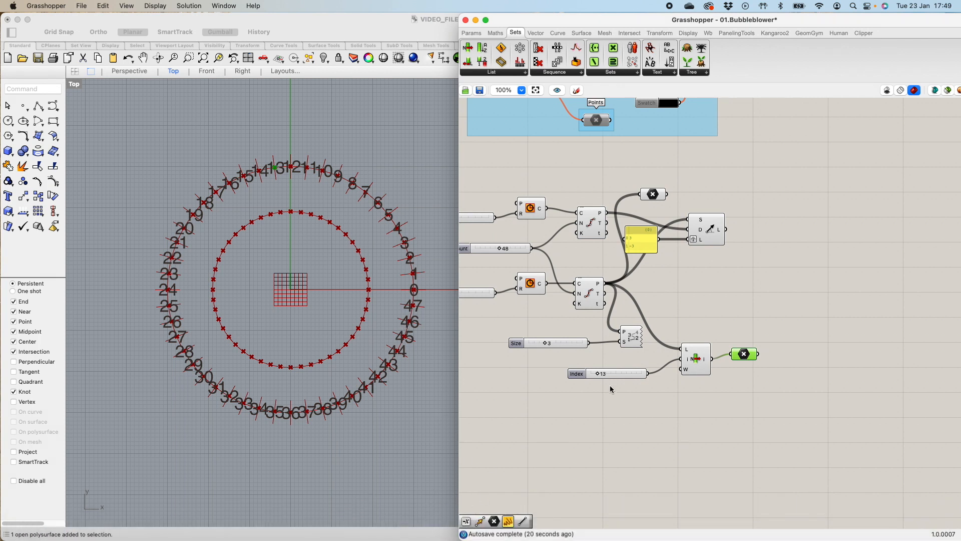
- Add a Division component below the Index slider and connect the Count slider to its A input
double_click(649, 407)
text(div)
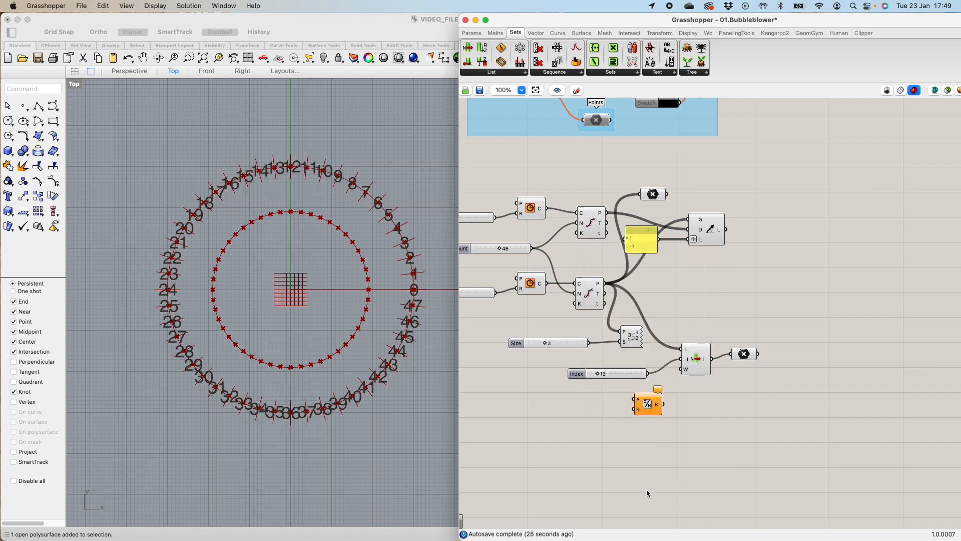
drag(644, 405, 643, 422)
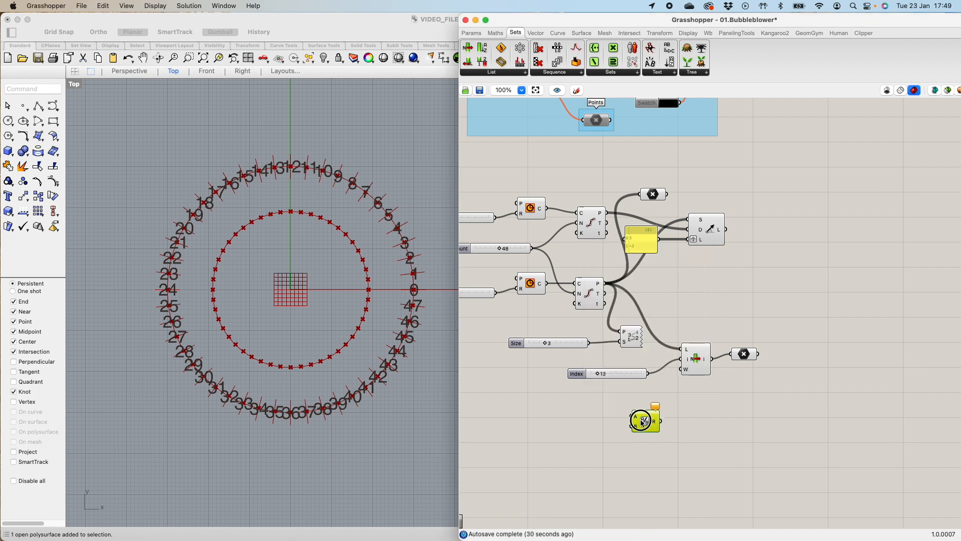
drag(533, 248, 628, 419)
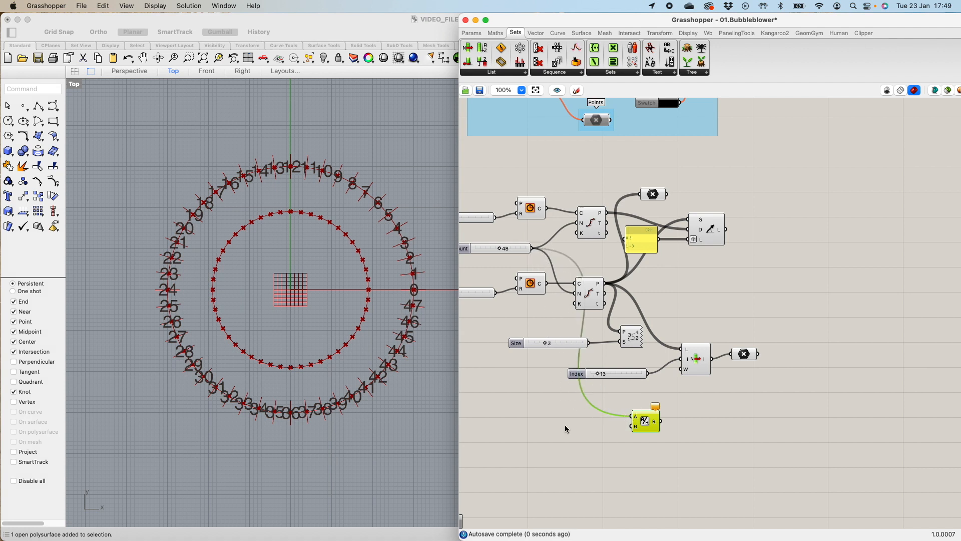
- Add a panel containing 2, connect it to the Division component's B input, and shift the Division component slightly upward
double_click(599, 429)
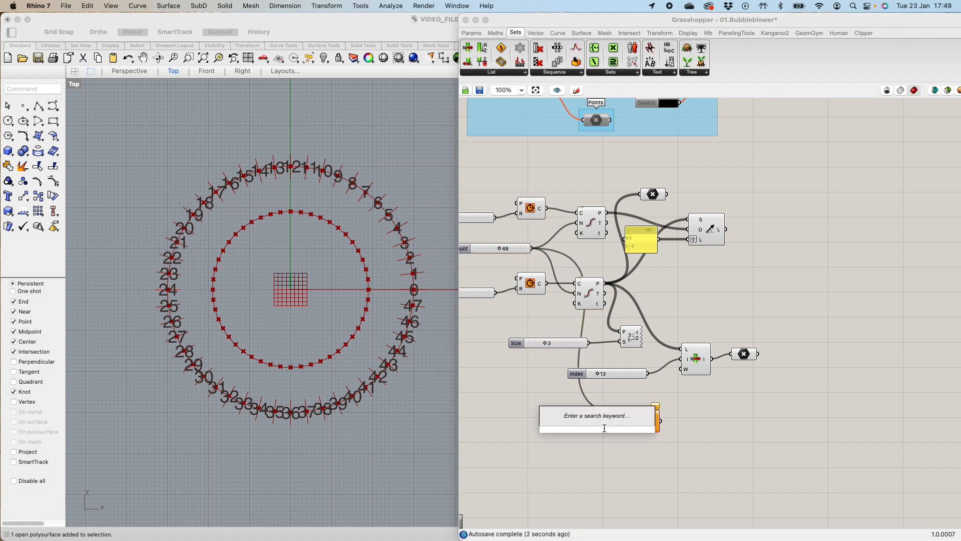
text(//)
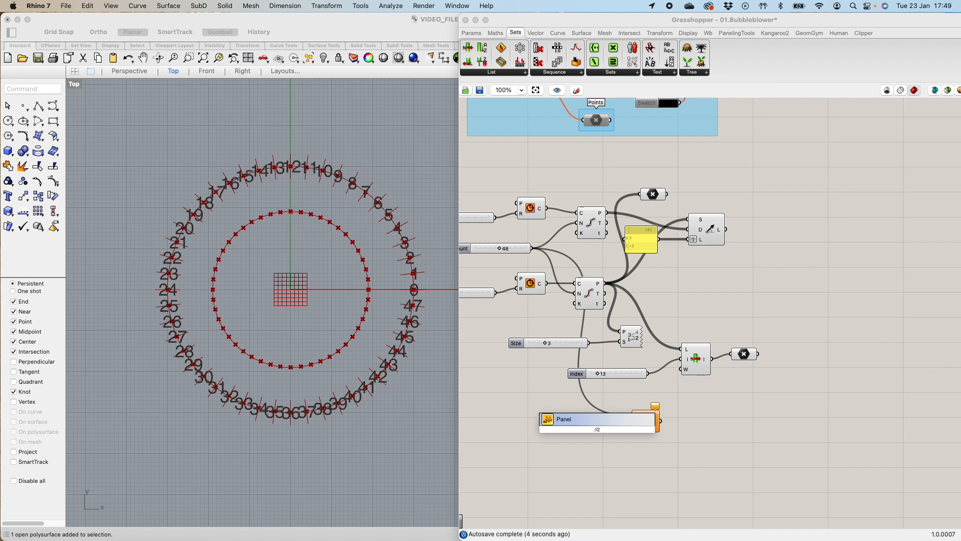
text(2)
key(Return)
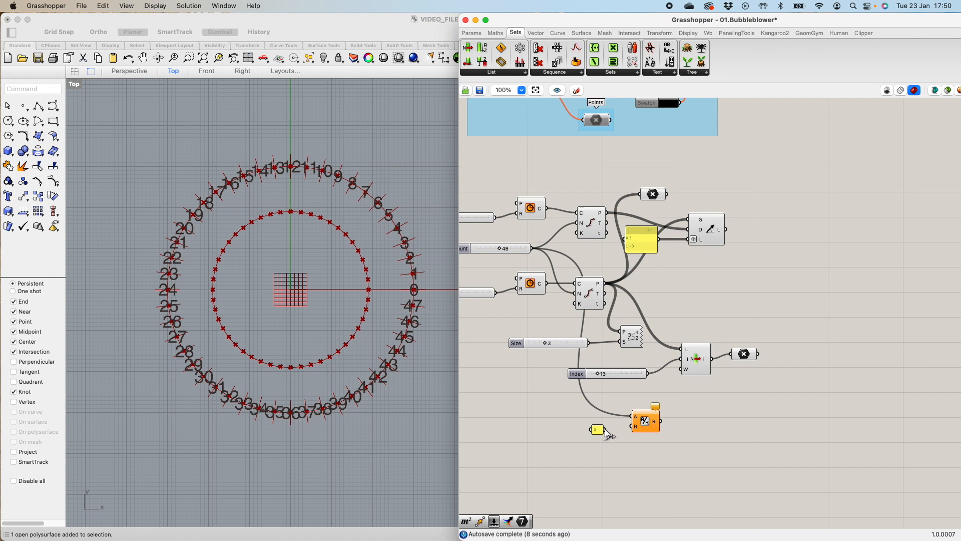
drag(622, 423, 653, 419)
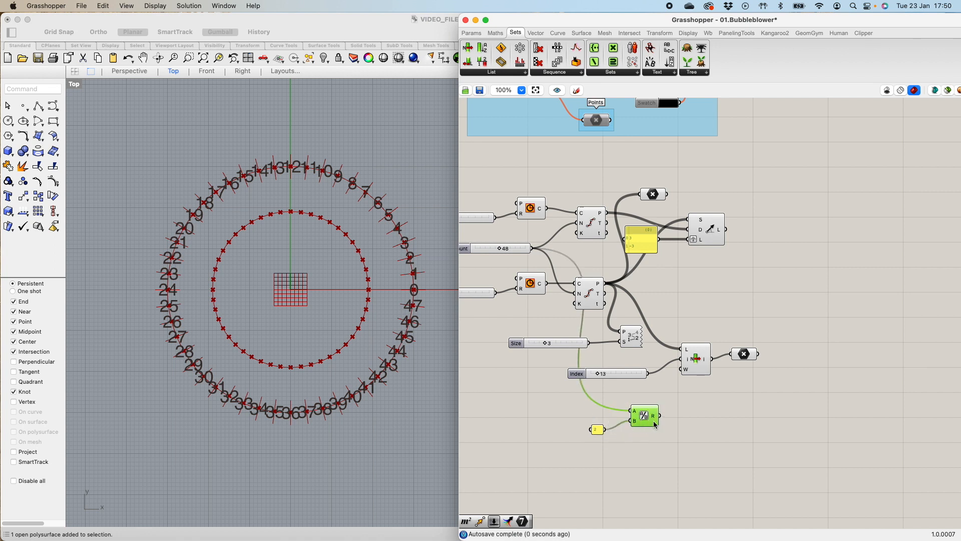
- Replace the List Item's index input with the Division result and select the connected Point parameter to check the chosen point
mouse_move(654, 419)
drag(661, 416, 682, 359)
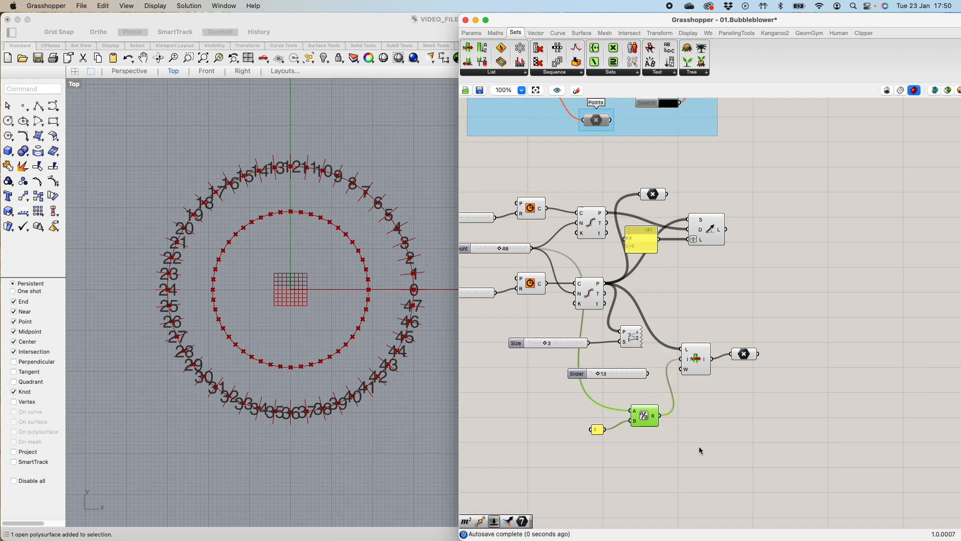
click(741, 359)
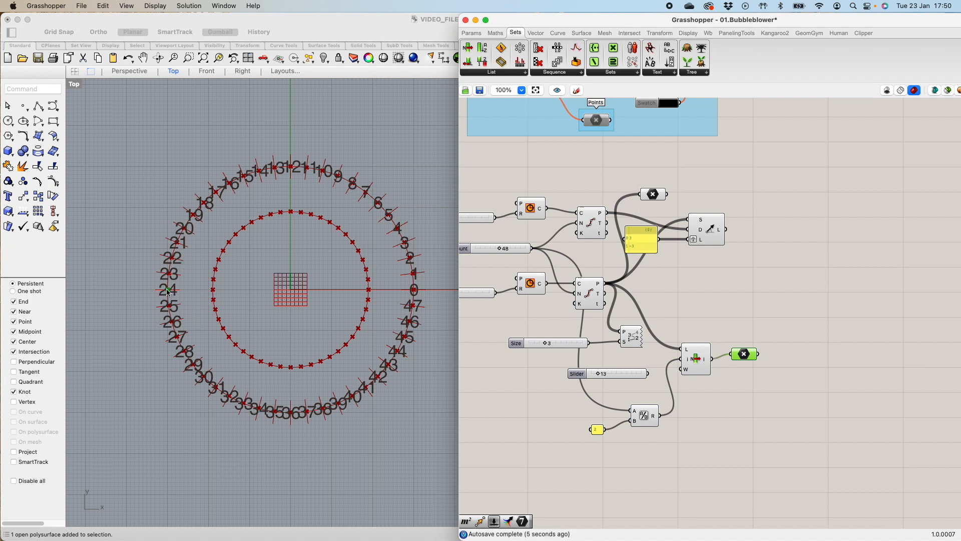
scroll(314, 327, down, 3)
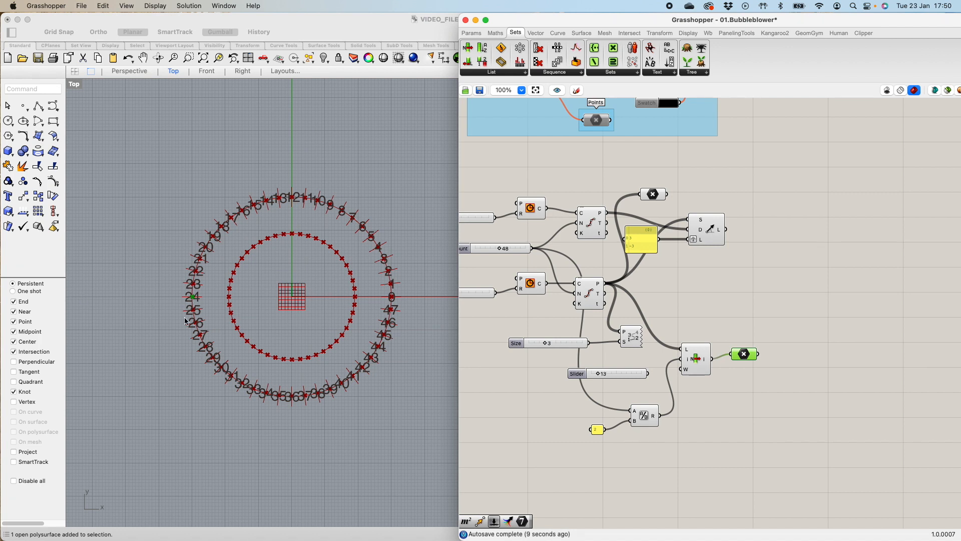
scroll(145, 301, down, 3)
scroll(146, 302, up, 3)
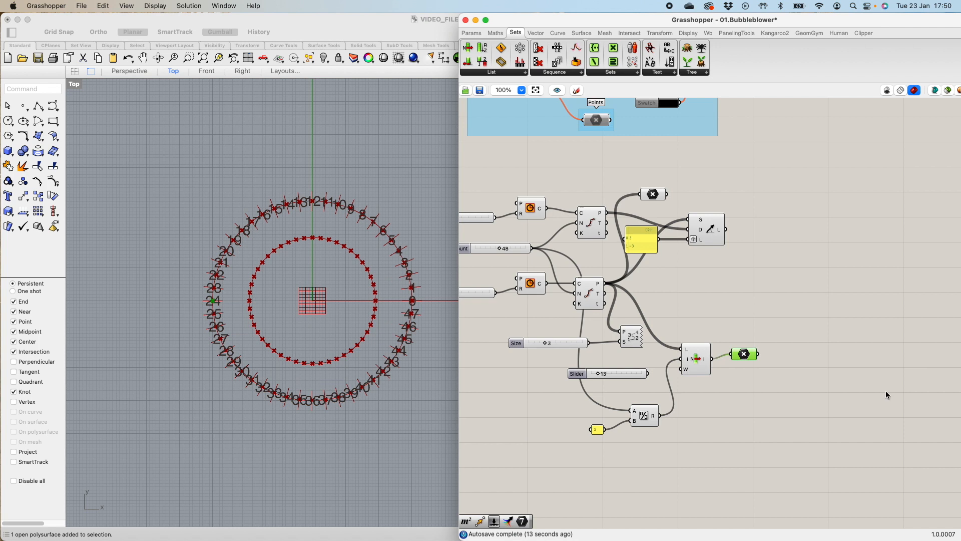
- Add a Line SDL component beyond the Point parameter and connect the Point output to its Start input
double_click(811, 356)
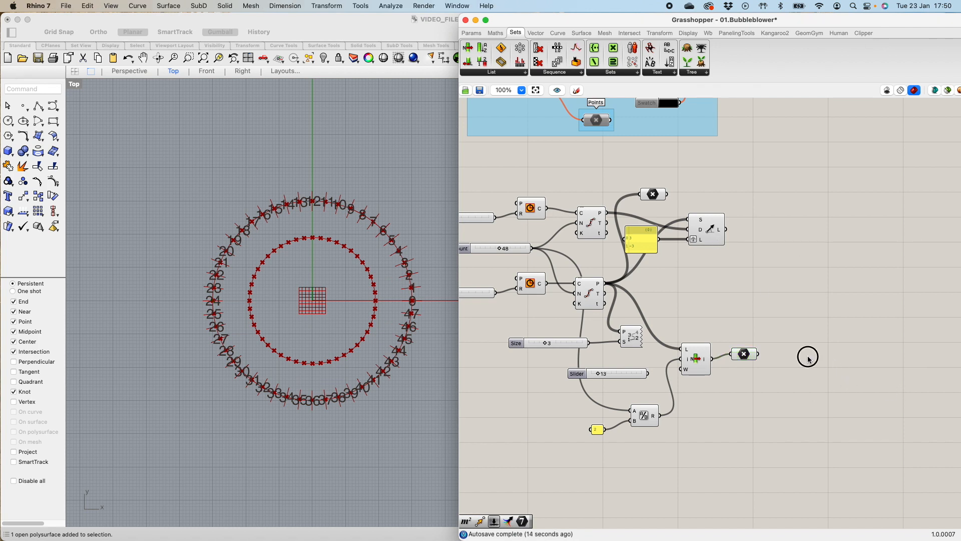
text(linesd)
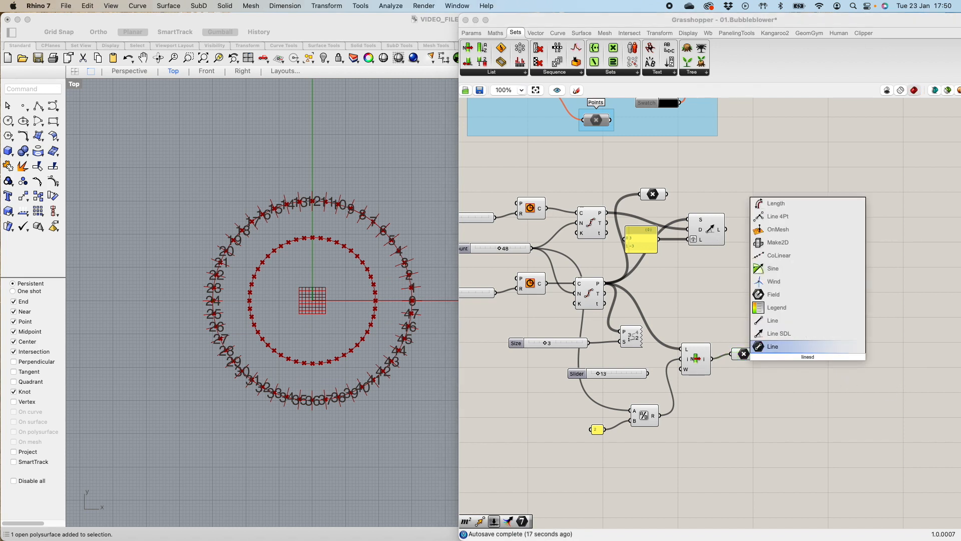
key(Up)
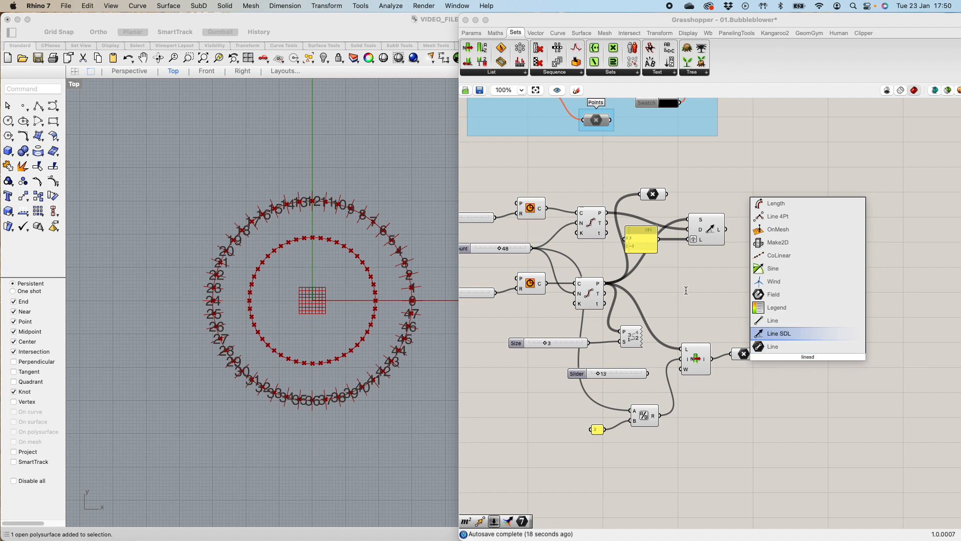
key(Return)
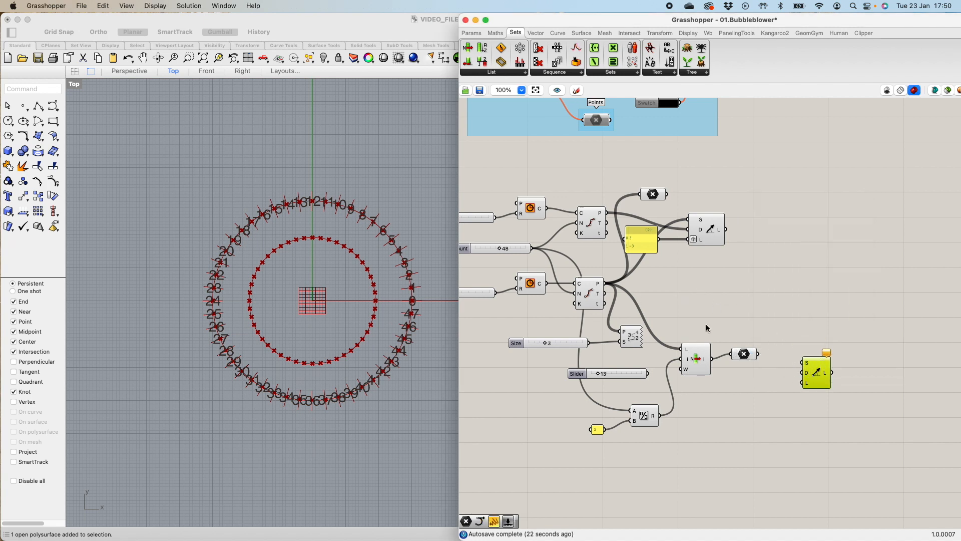
drag(757, 357, 816, 378)
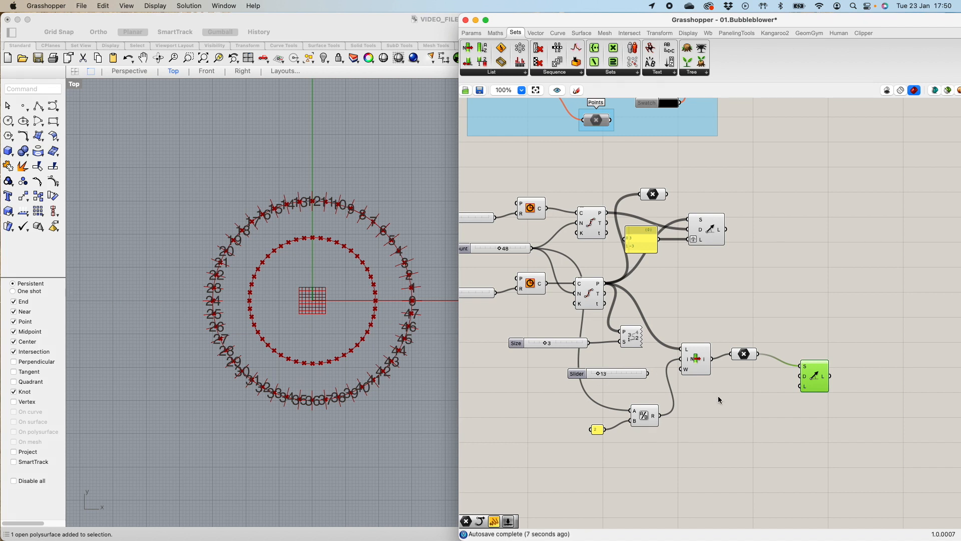
- Add a Unit X vector below the Point parameter and connect it to the Line SDL's Direction input
double_click(751, 385)
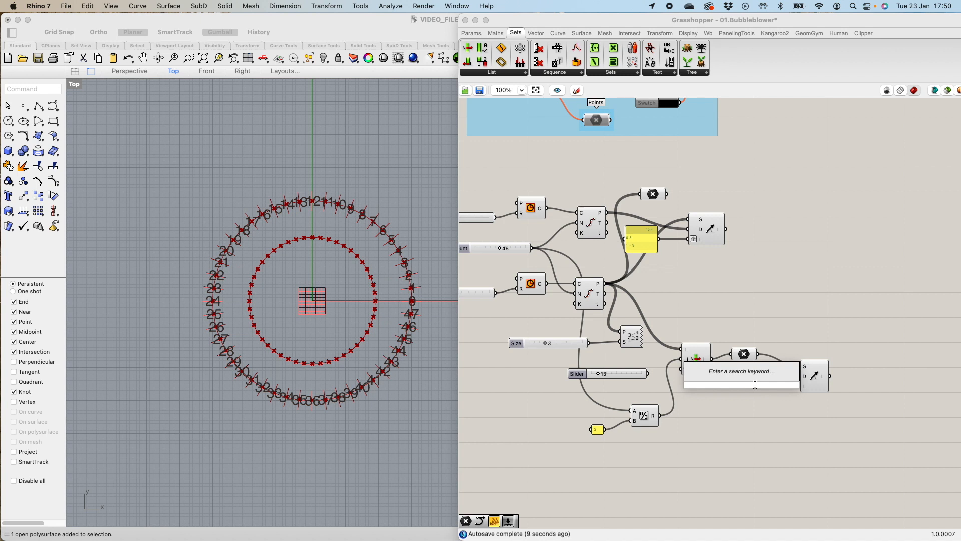
text(x)
click(751, 375)
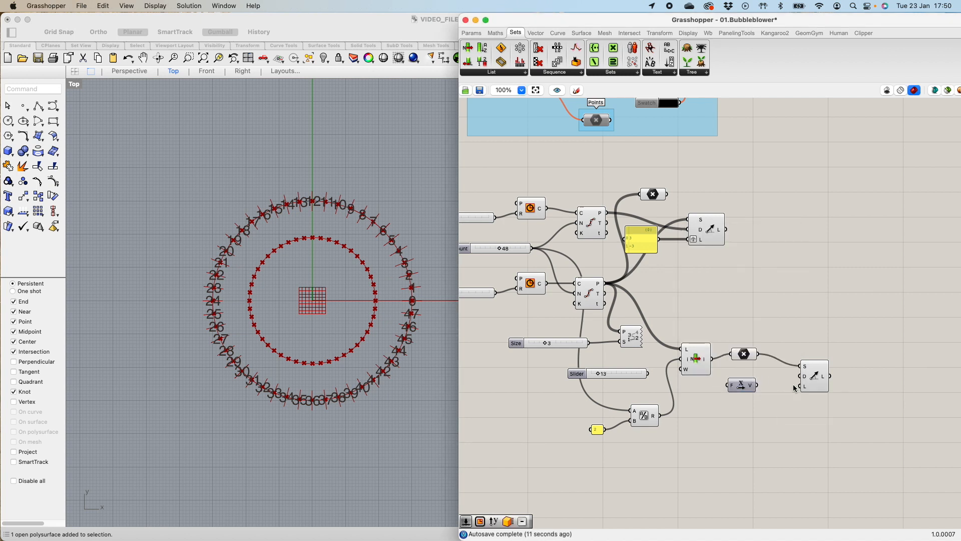
mouse_move(758, 385)
mouse_down()
mouse_move(802, 376)
mouse_move(799, 364)
mouse_move(762, 379)
mouse_up()
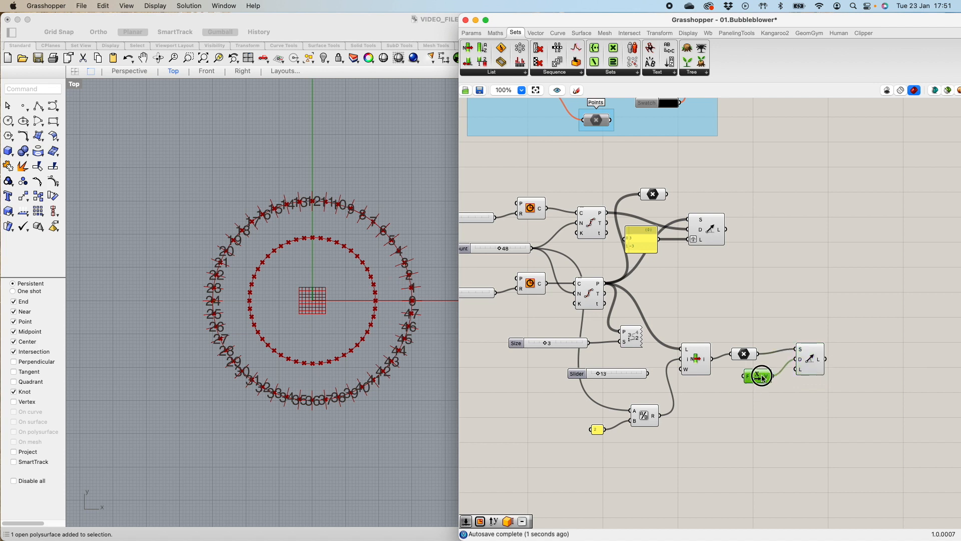
- Tidy the layout by moving the List Item, Point List, unused slider, Division component and its panel closer together
scroll(314, 286, down, 3)
scroll(314, 286, up, 3)
scroll(314, 286, down, 3)
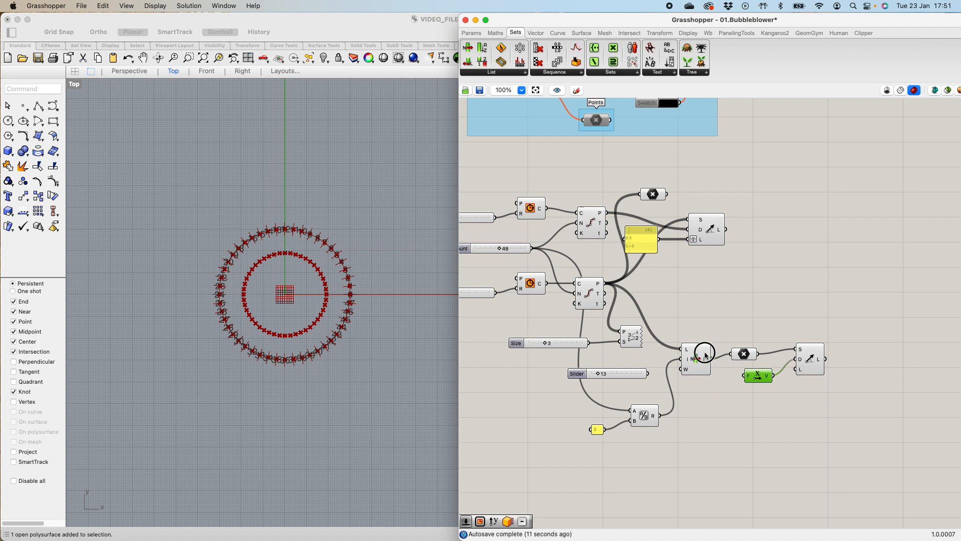
drag(706, 356, 705, 315)
drag(632, 336, 635, 325)
drag(622, 372, 609, 371)
drag(645, 419, 649, 358)
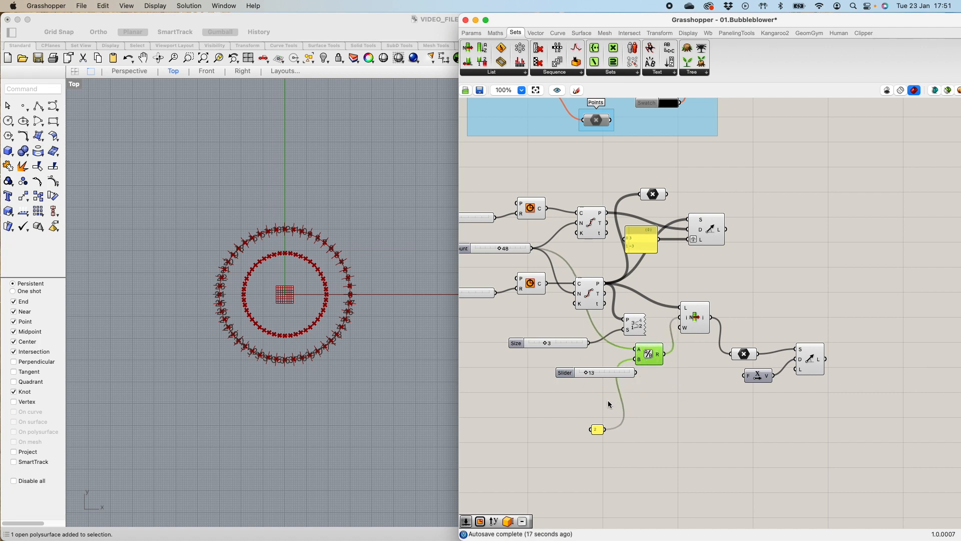
drag(597, 429, 615, 360)
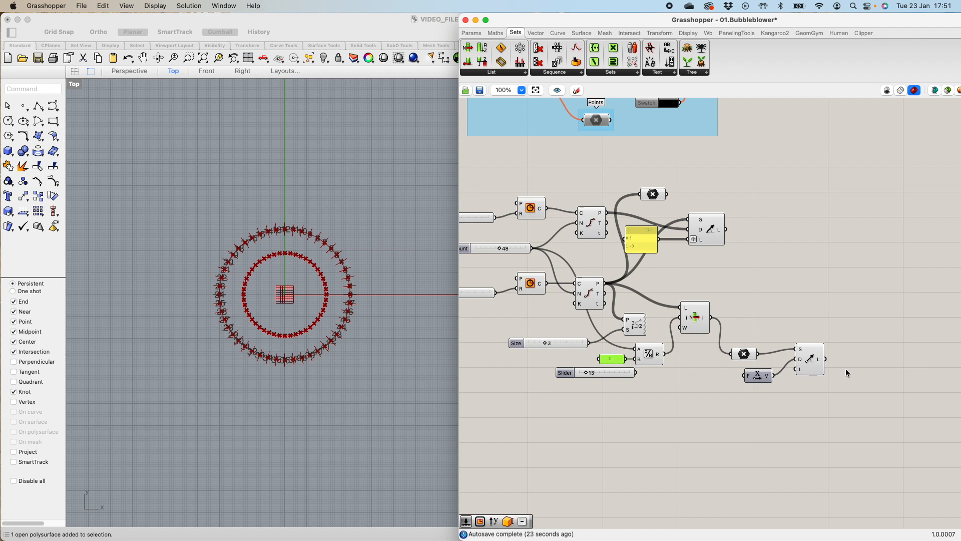
right_drag(829, 401, 798, 366)
double_click(671, 347)
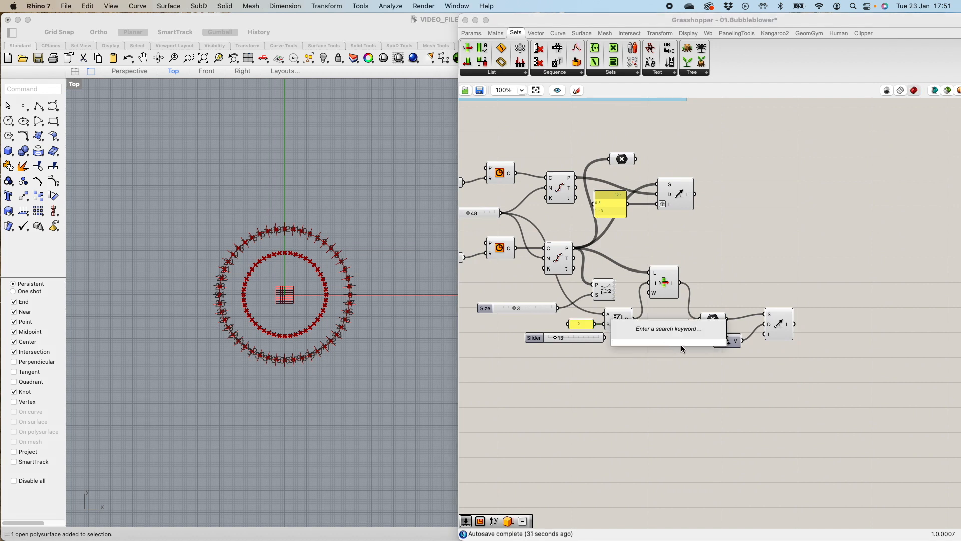
text(-70)
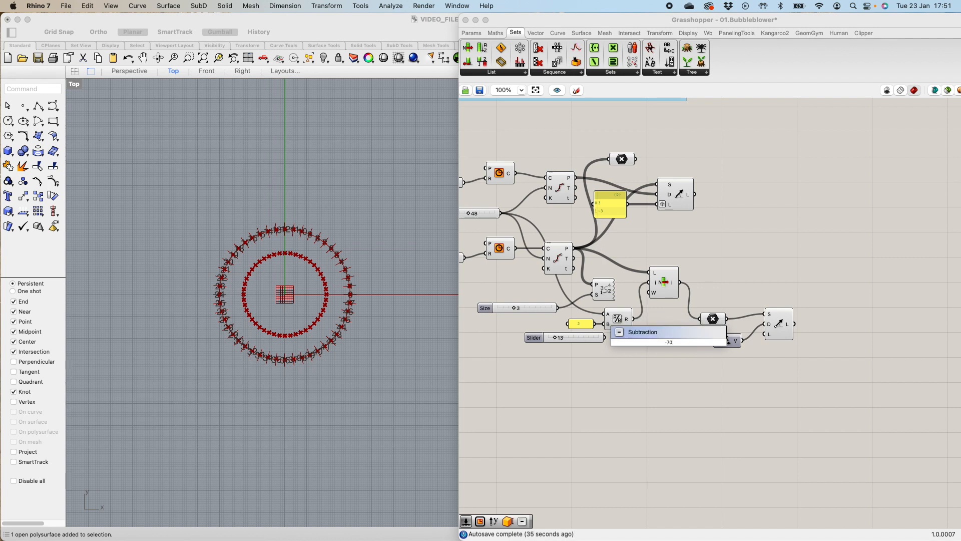
key(Return)
click(666, 344)
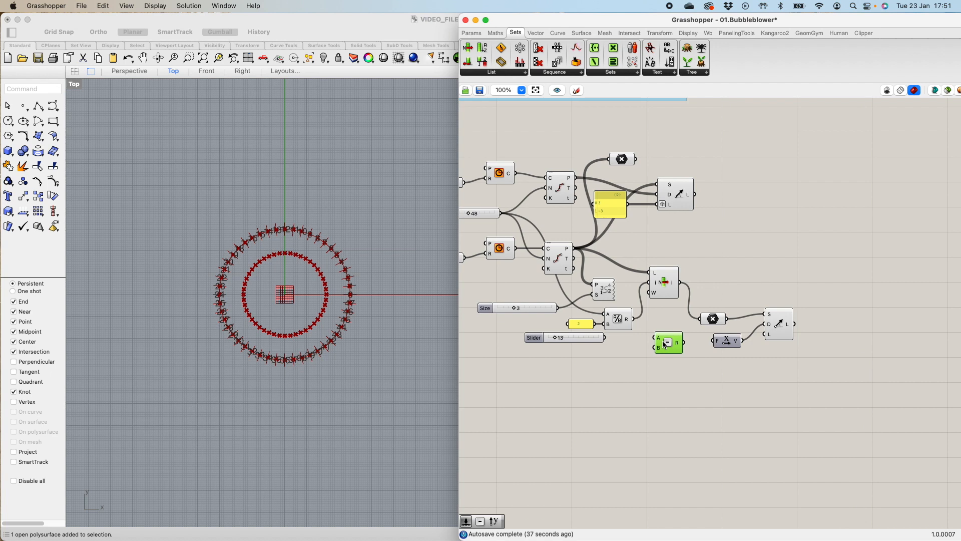
key(Delete)
- Add a number slider beside the Unit X component, with a range of -100 to 100 and a value of -70
double_click(672, 347)
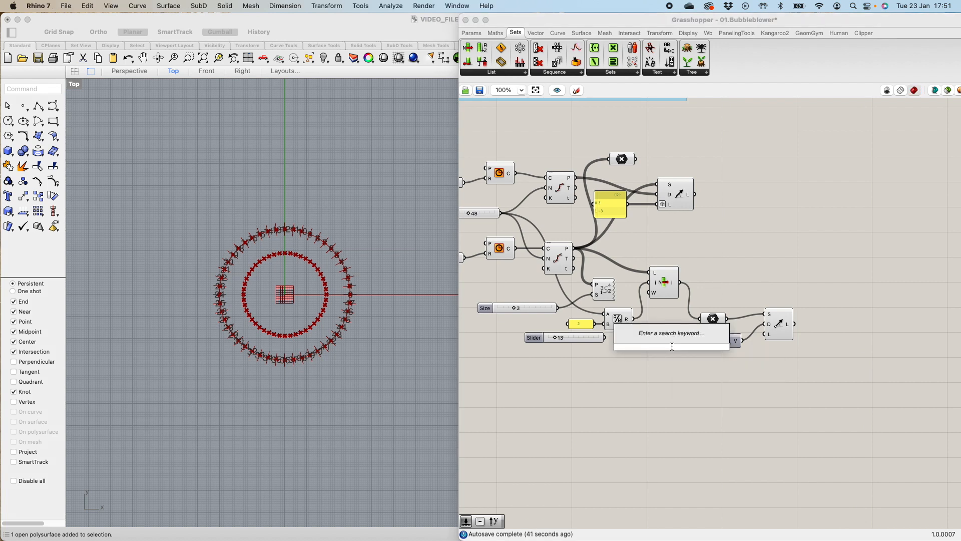
text(70)
key(Return)
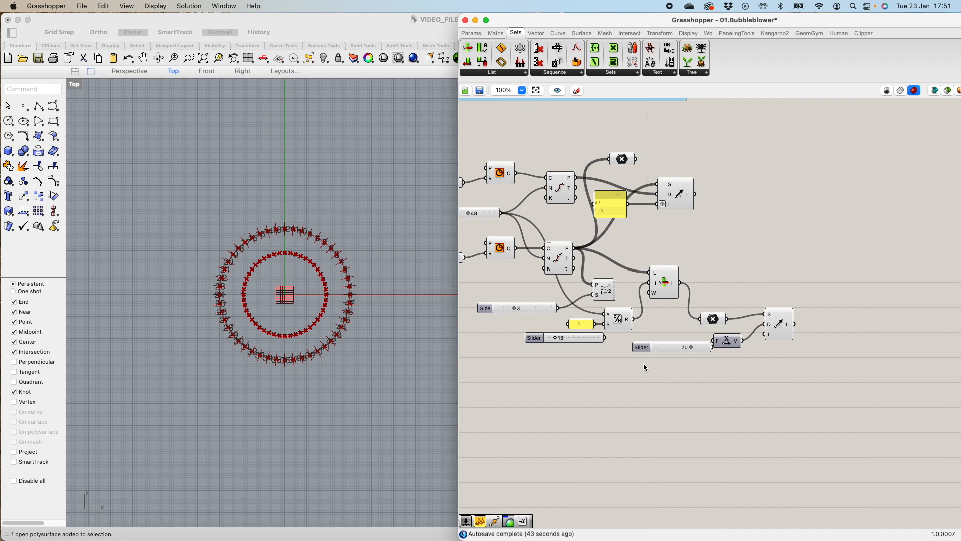
double_click(643, 349)
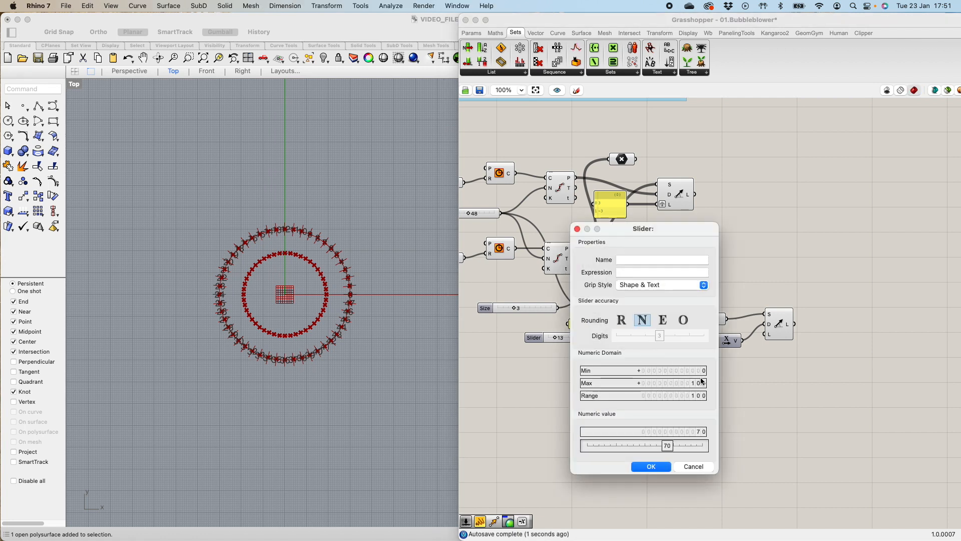
drag(693, 370, 692, 383)
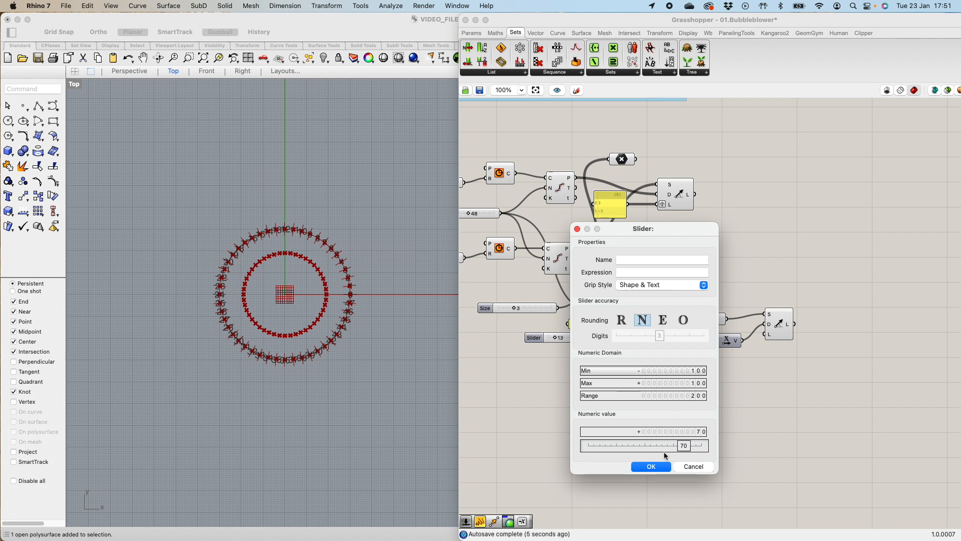
drag(688, 446, 609, 449)
click(651, 466)
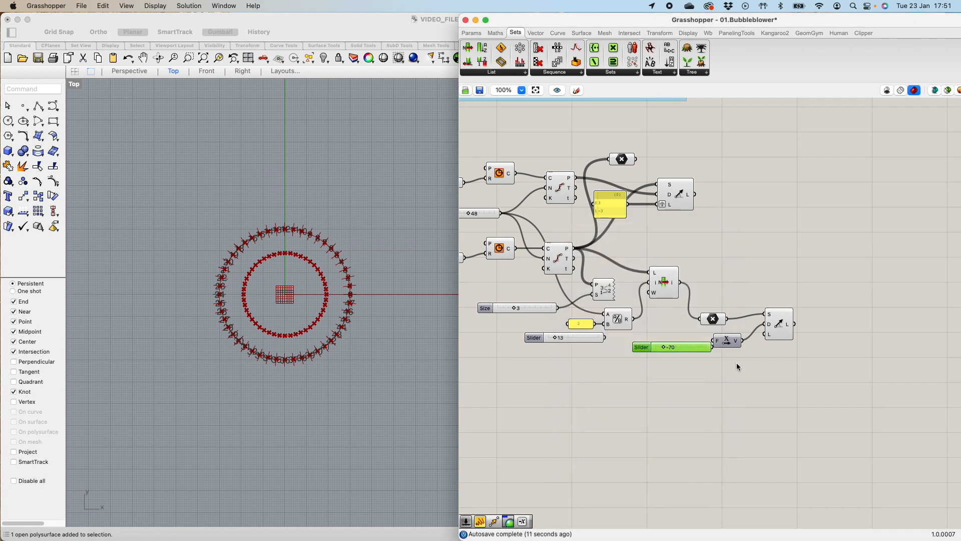
- Connect the -70 slider to the Unit X Factor input and select the Line SDL component to inspect its line
mouse_move(704, 346)
mouse_down()
mouse_move(688, 355)
mouse_move(712, 344)
mouse_up()
click(785, 325)
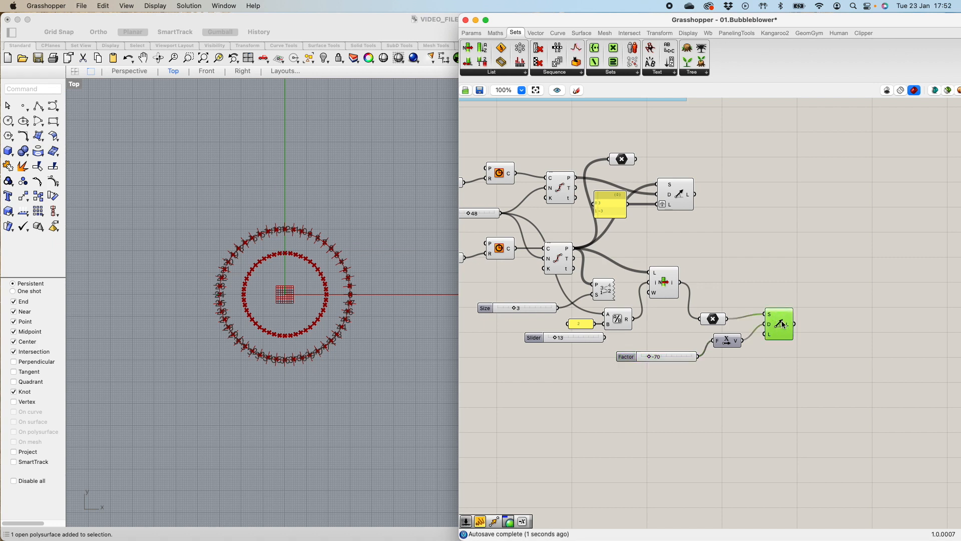
scroll(236, 301, down, 3)
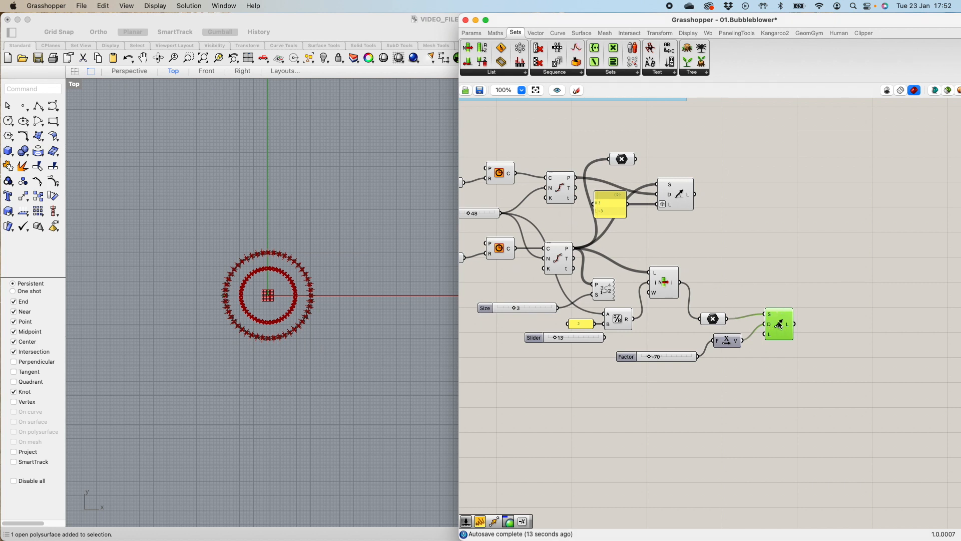
scroll(259, 313, up, 5)
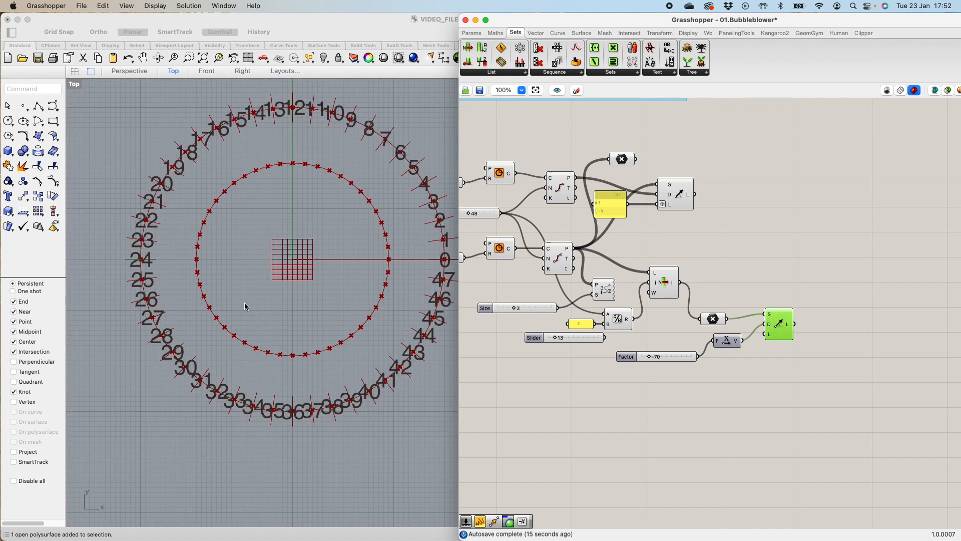
- Disconnect the -70 slider from the Unit X Factor input and connect it to the handle Line SDL's Length input
scroll(118, 262, up, 4)
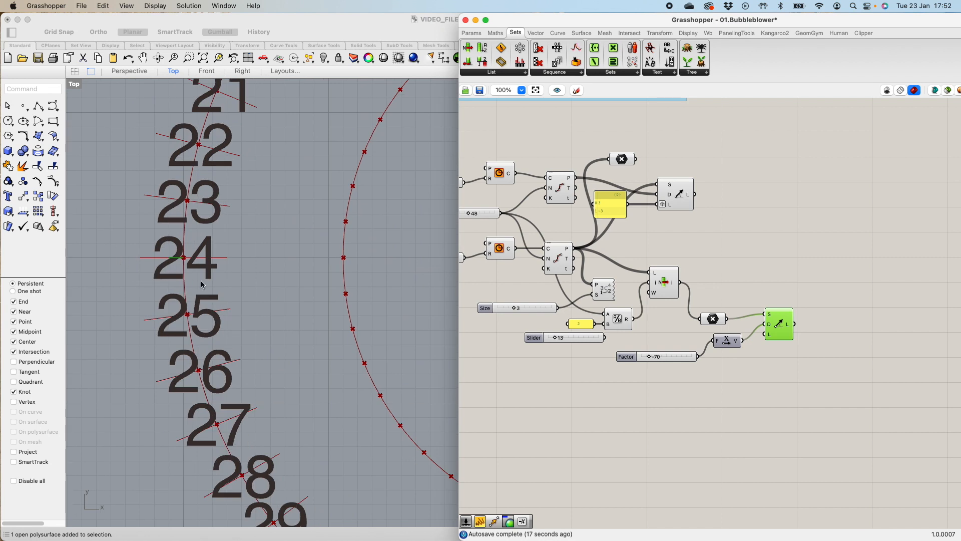
scroll(202, 284, up, 2)
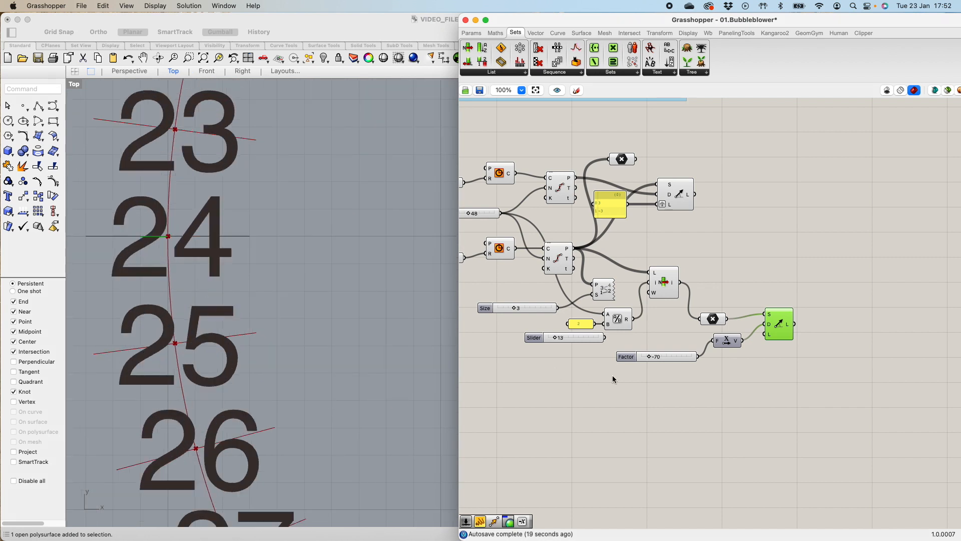
mouse_move(768, 328)
drag(732, 347, 737, 360)
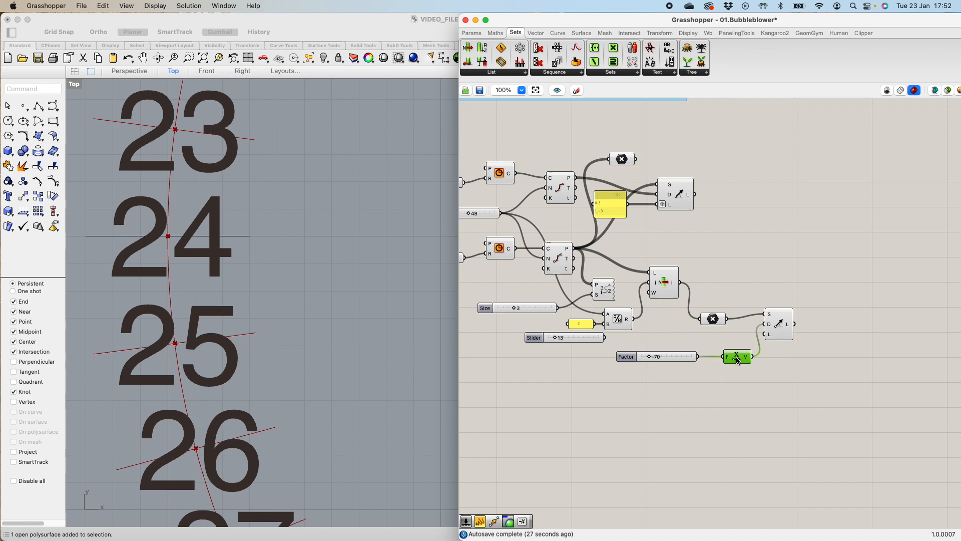
drag(662, 356, 668, 389)
drag(735, 367, 700, 340)
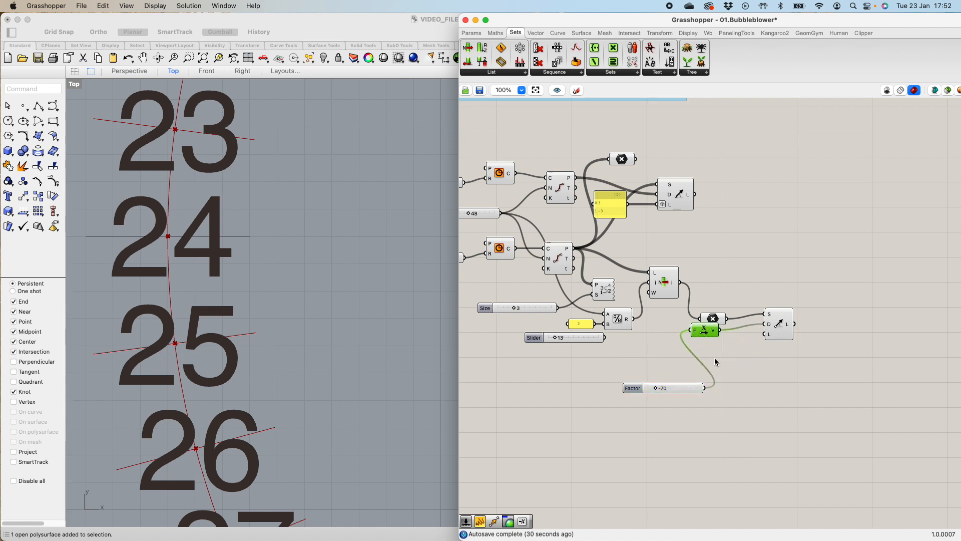
right_click(695, 330)
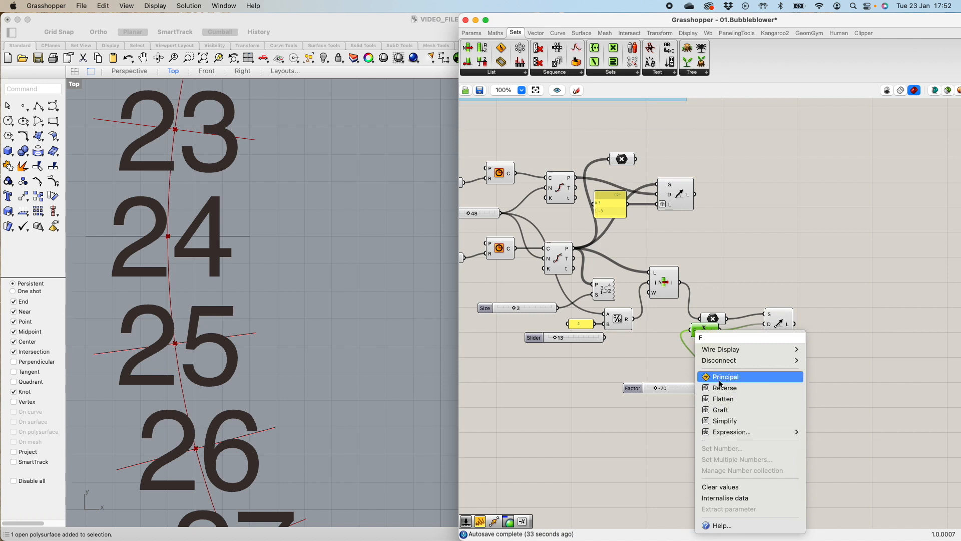
mouse_move(723, 362)
click(816, 361)
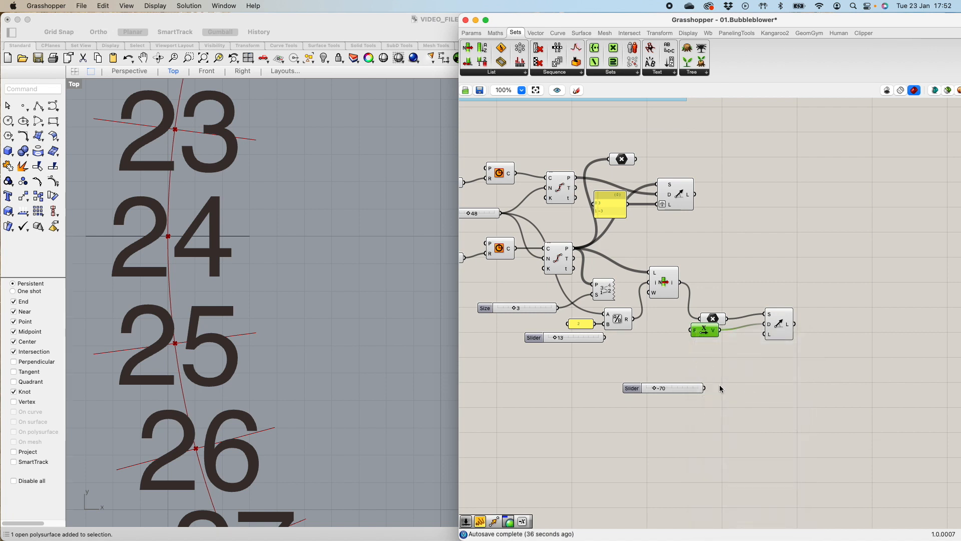
drag(705, 388, 716, 351)
scroll(251, 270, down, 5)
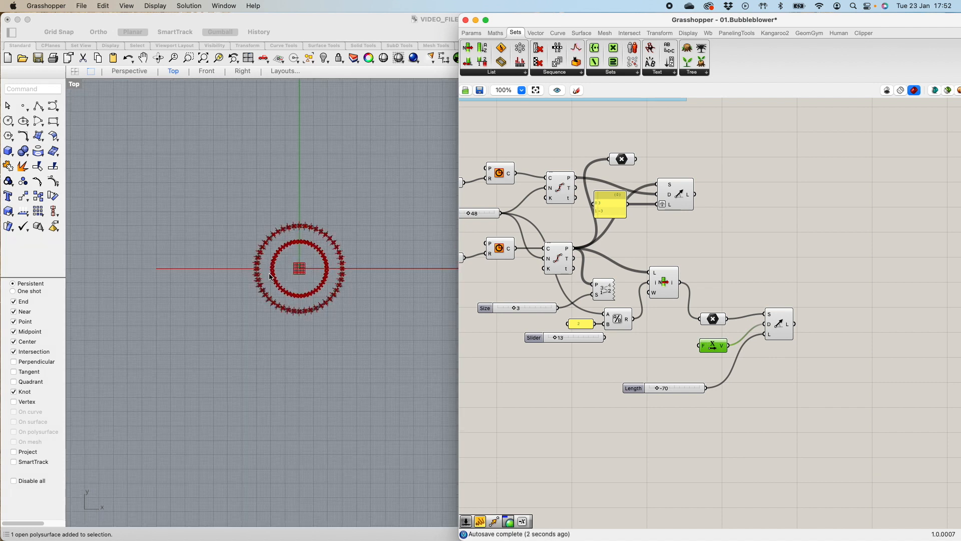
scroll(368, 269, up, 5)
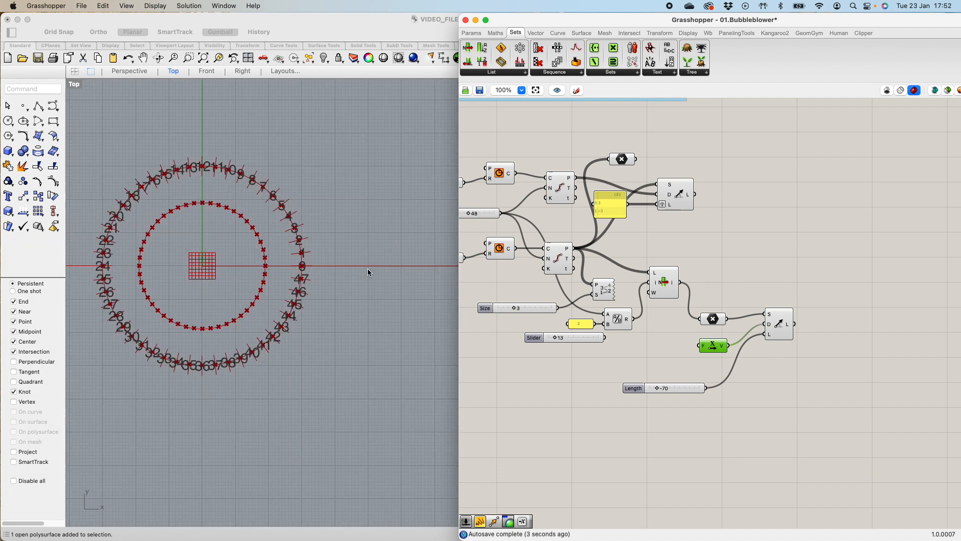
- Select the handle's Line SDL component to highlight its line and set the Length slider to -100
click(775, 331)
scroll(133, 285, down, 5)
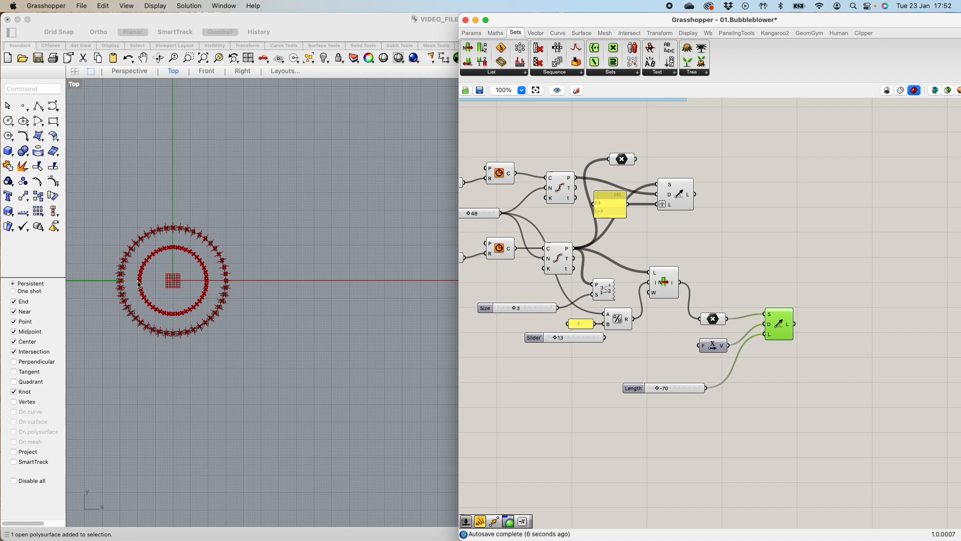
scroll(78, 269, up, 6)
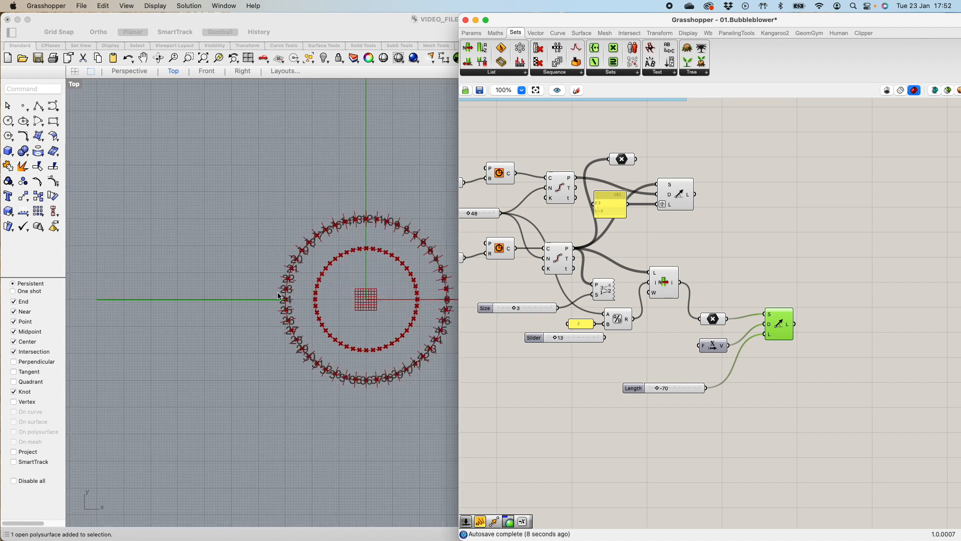
click(831, 338)
click(781, 325)
drag(662, 387, 650, 387)
scroll(96, 300, down, 5)
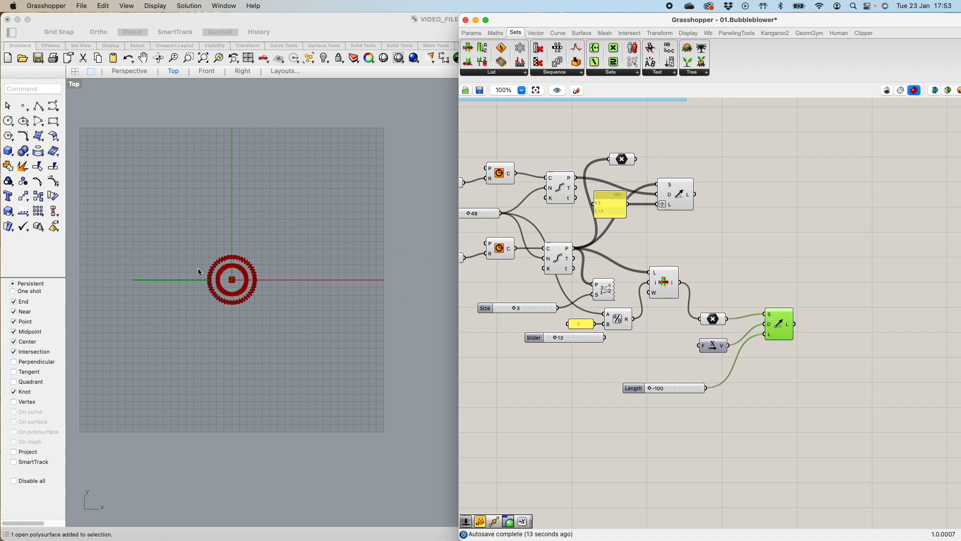
scroll(198, 272, up, 3)
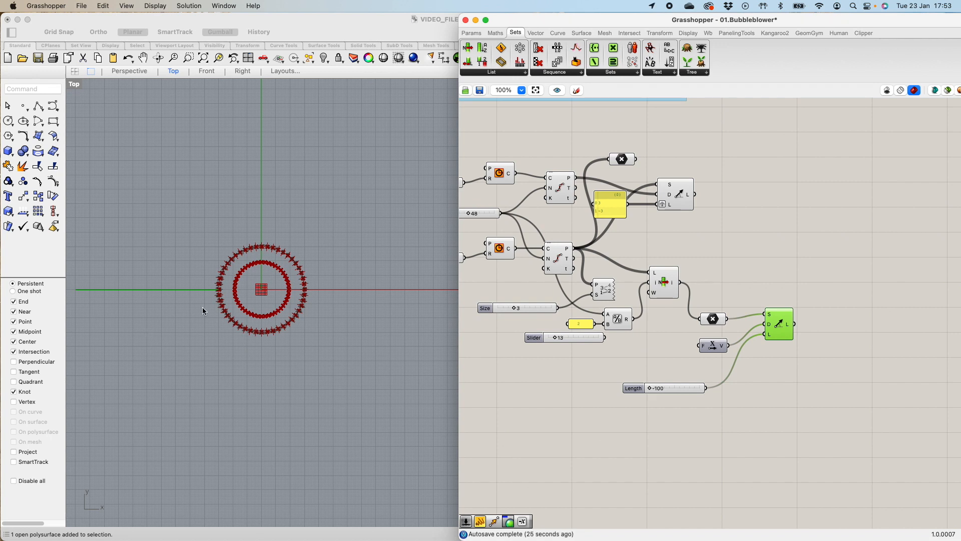
- Add a Merge component beside the radial Line SDL and flatten its D1 and D2 inputs
drag(678, 193, 711, 207)
double_click(773, 230)
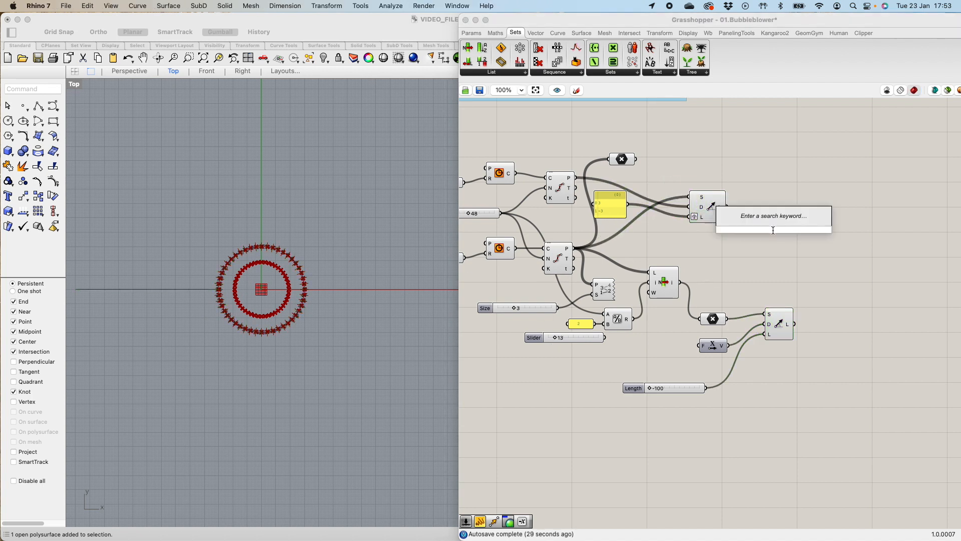
text(merg)
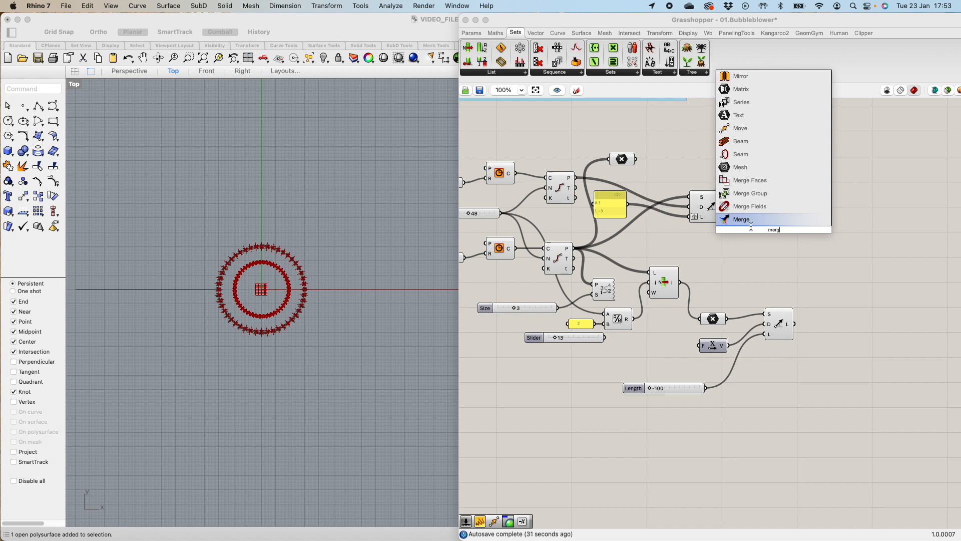
key(Return)
scroll(765, 228, down, 3)
scroll(765, 228, up, 3)
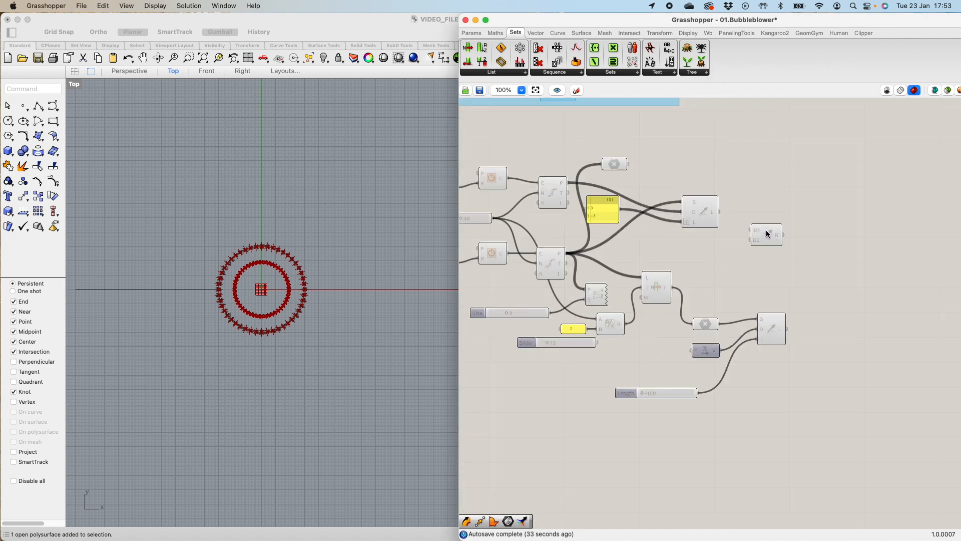
right_click(759, 233)
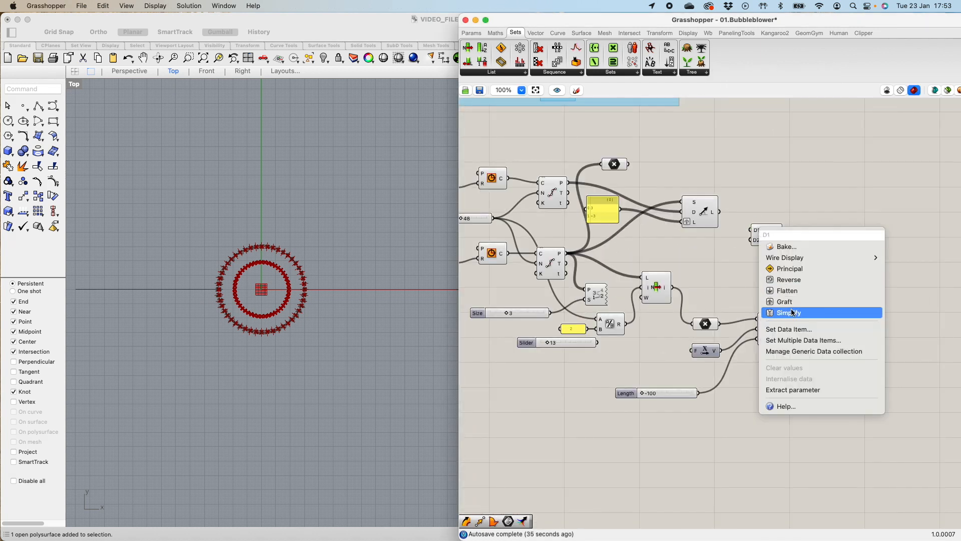
click(788, 290)
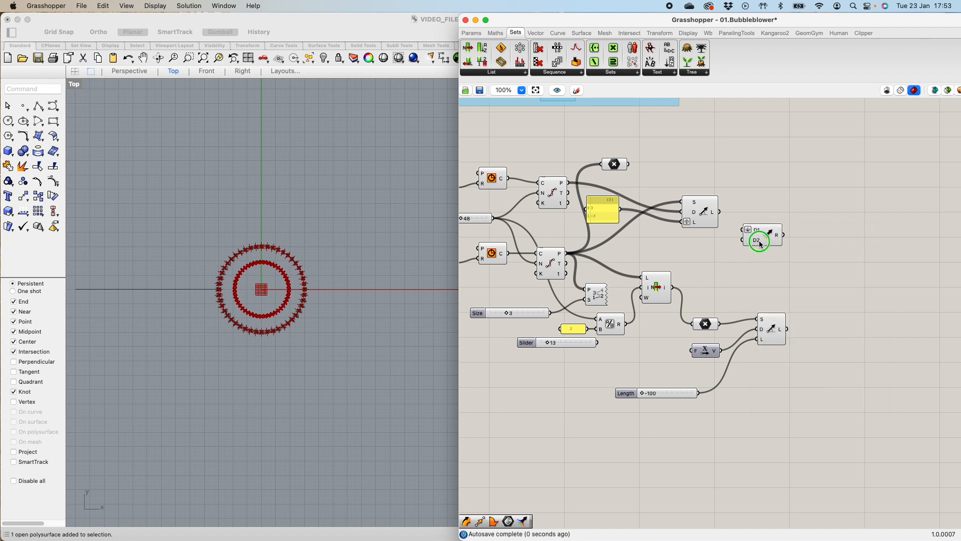
right_click(759, 241)
click(779, 303)
scroll(600, 301, down, 2)
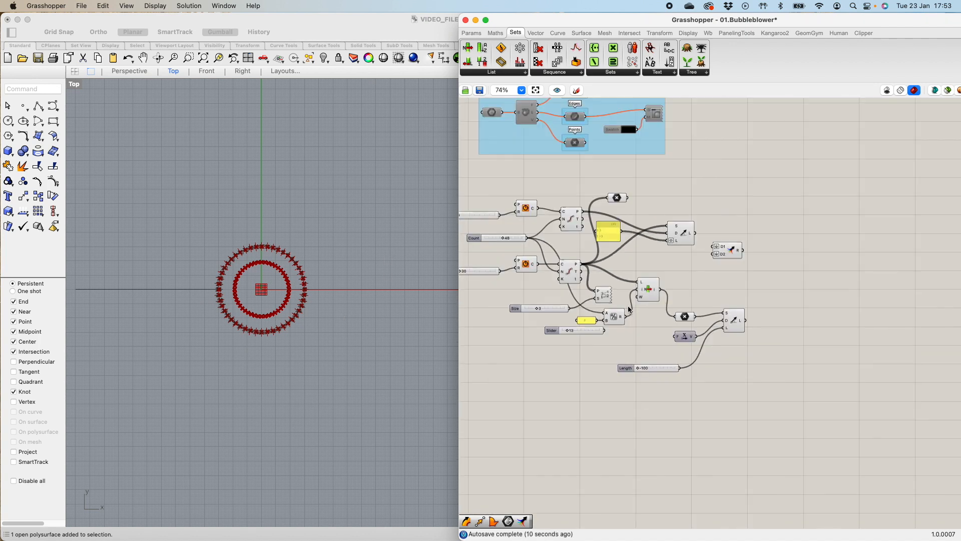
- Connect the outer circle of radius 30 to the Merge's D1 input and the radial Line SDL output to D2
right_drag(508, 253, 610, 267)
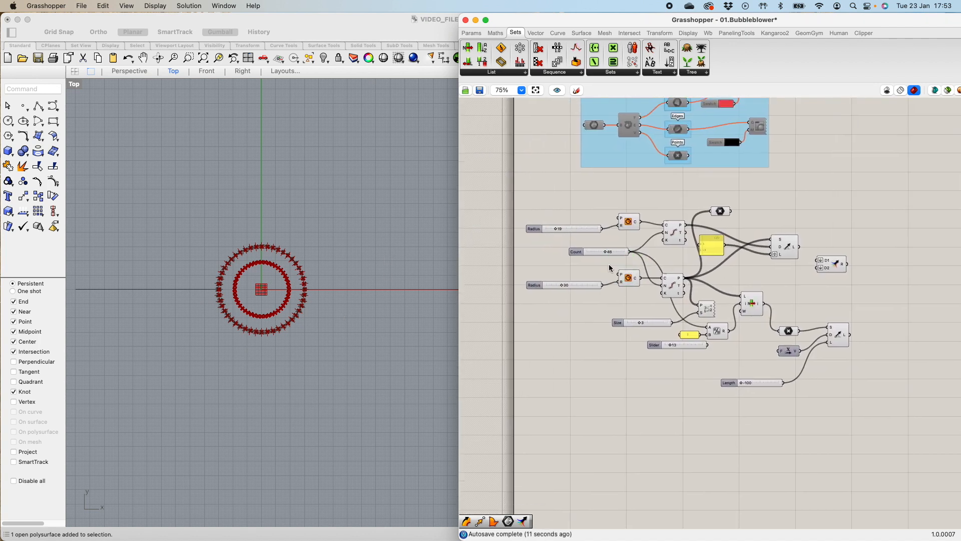
scroll(610, 298, up, 2)
click(635, 273)
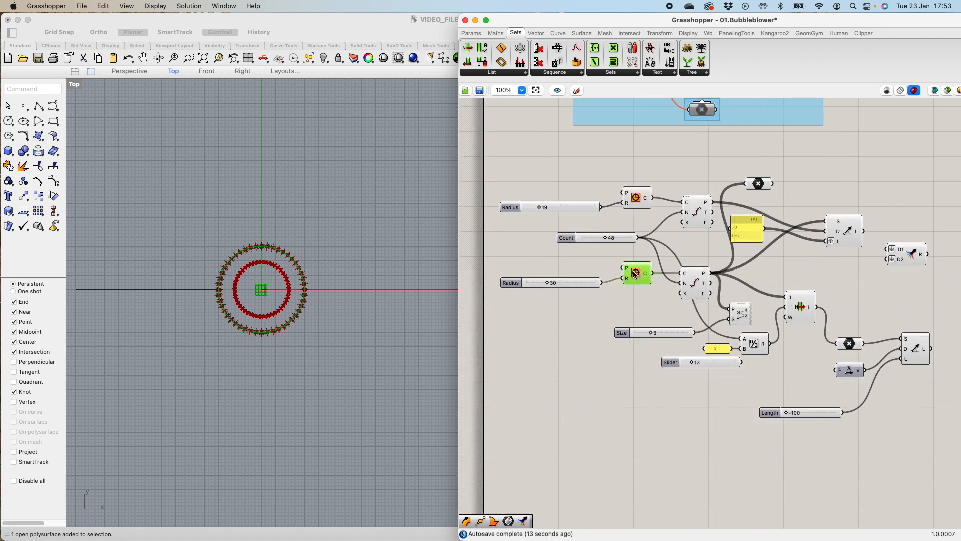
scroll(333, 298, down, 2)
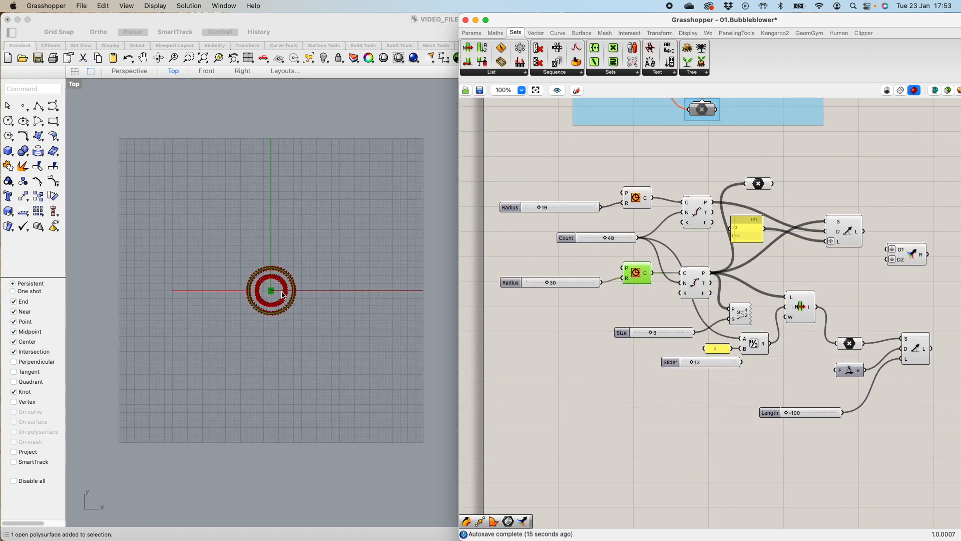
scroll(297, 290, up, 4)
right_drag(603, 313, 495, 297)
drag(794, 245, 816, 253)
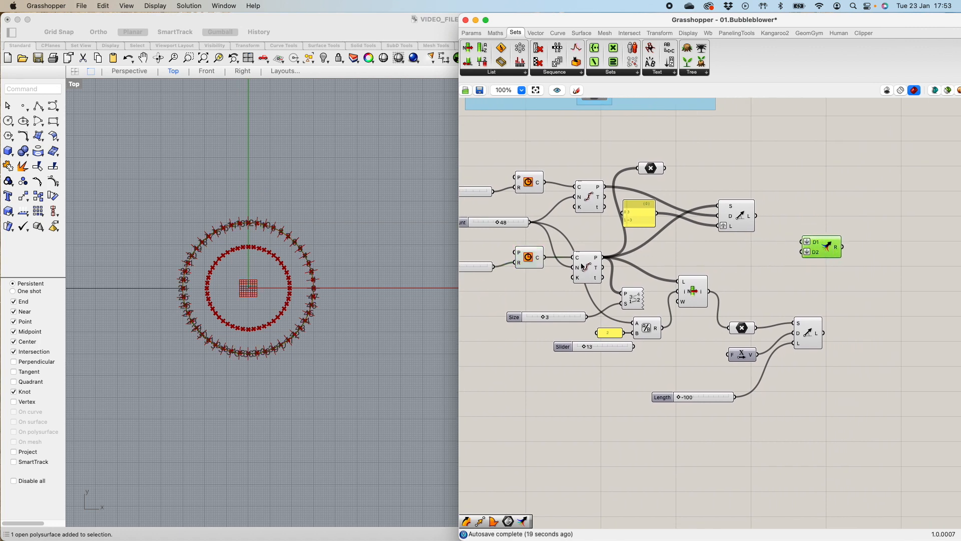
drag(603, 258, 819, 250)
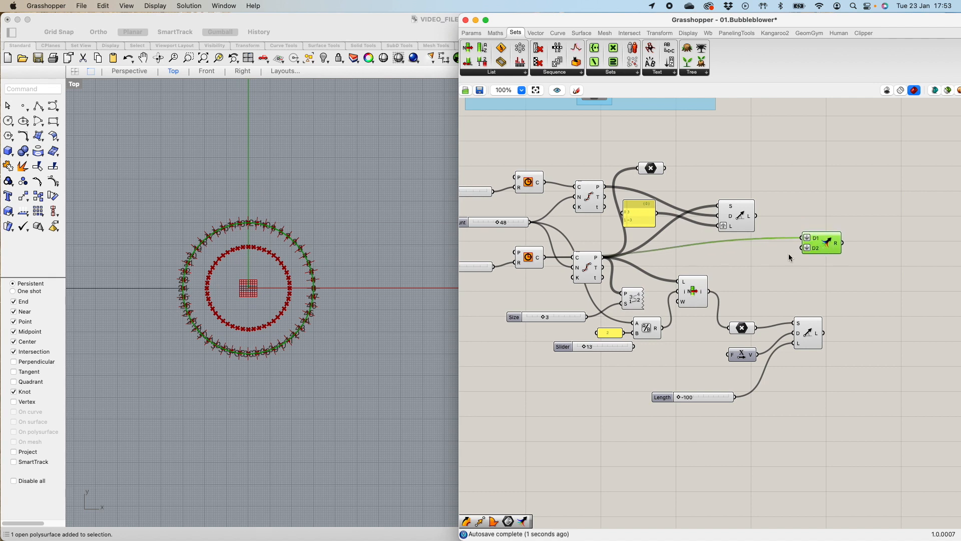
drag(757, 216, 846, 246)
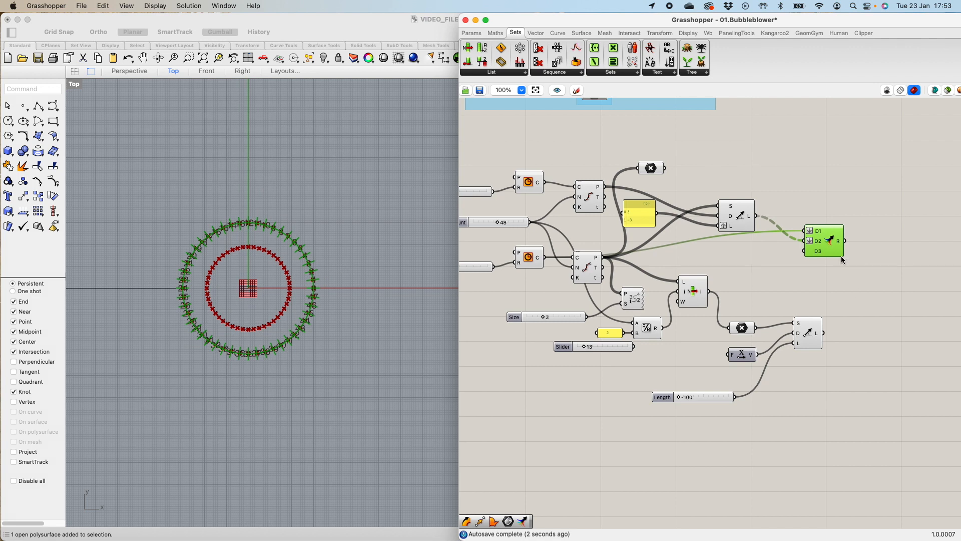
- Flatten the Merge's D3 input and connect the handle's Line SDL output to it
scroll(817, 252, up, 5)
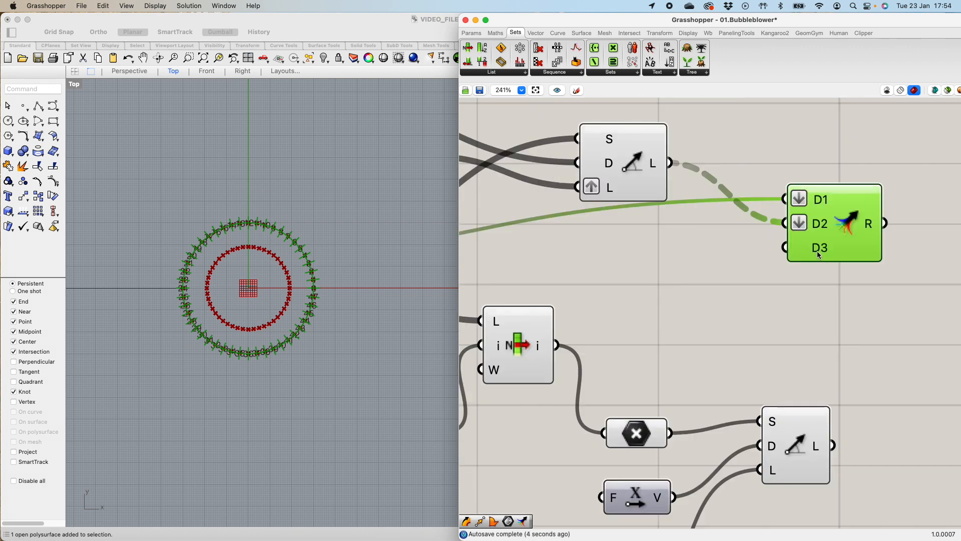
right_click(818, 251)
click(847, 311)
scroll(731, 311, down, 3)
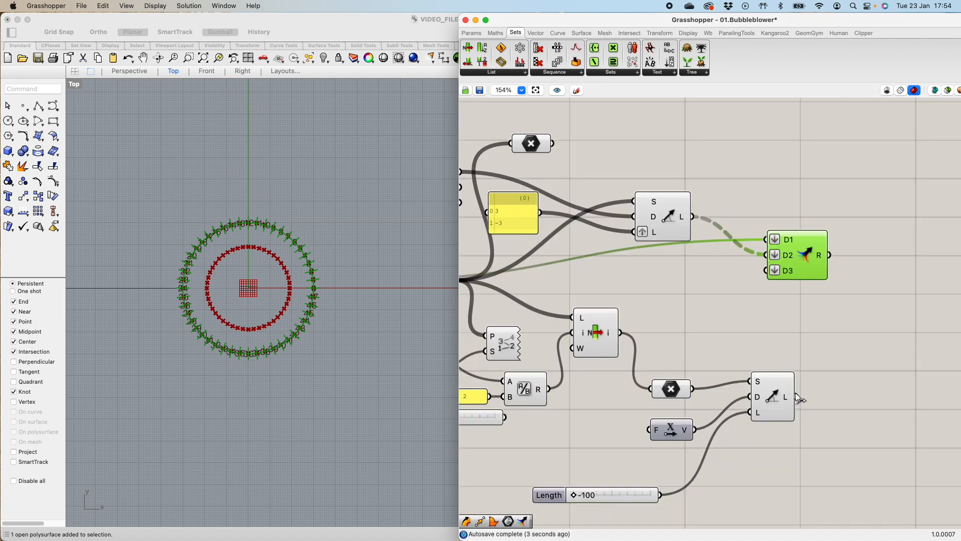
drag(797, 397, 850, 282)
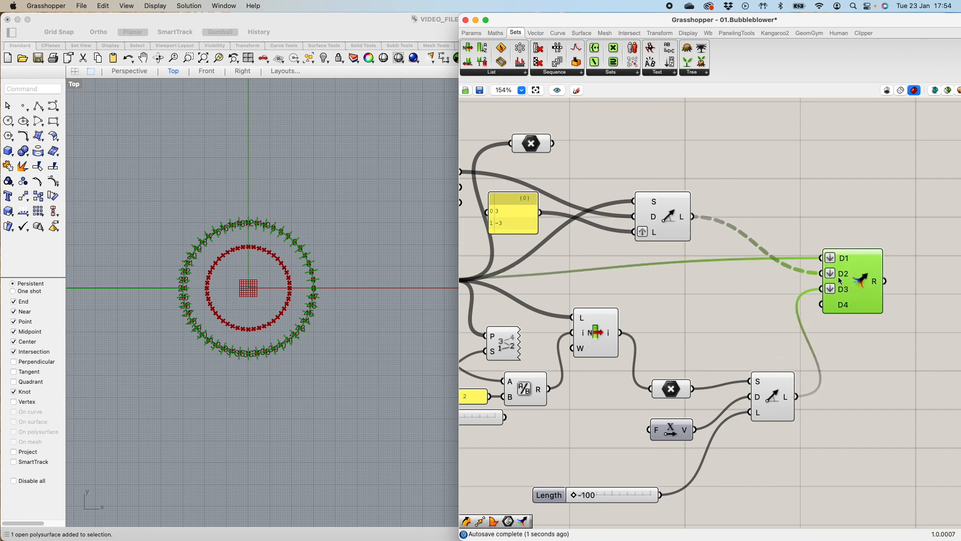
scroll(384, 332, down, 2)
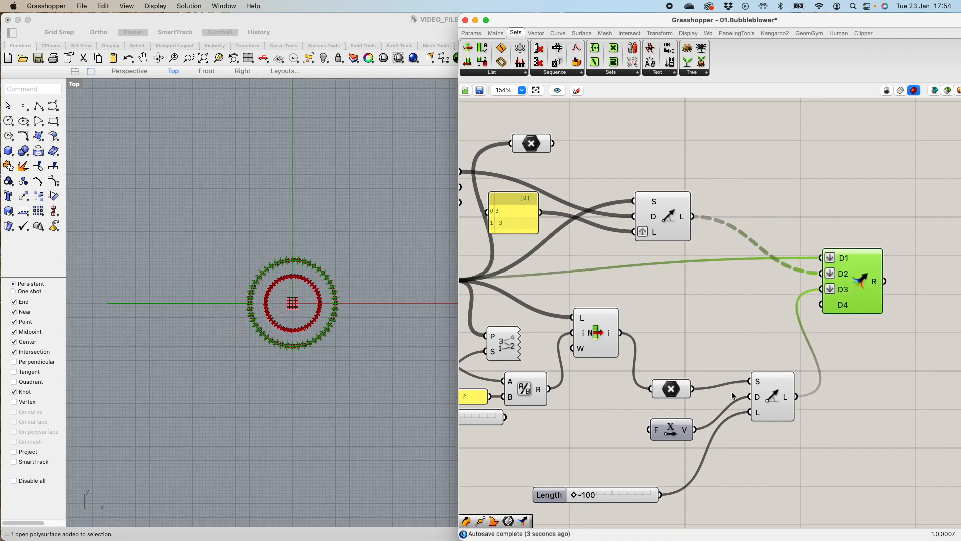
scroll(758, 392, up, 3)
- Turn off the preview of all bubble blower components feeding the Merge, and select the Merge to check its geometry
scroll(758, 392, down, 5)
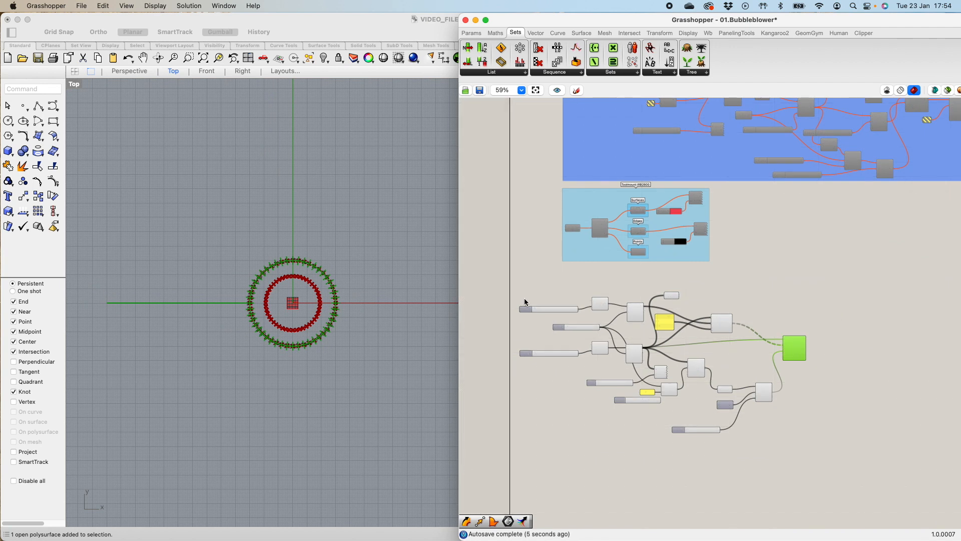
drag(504, 277, 827, 485)
middle_click(734, 346)
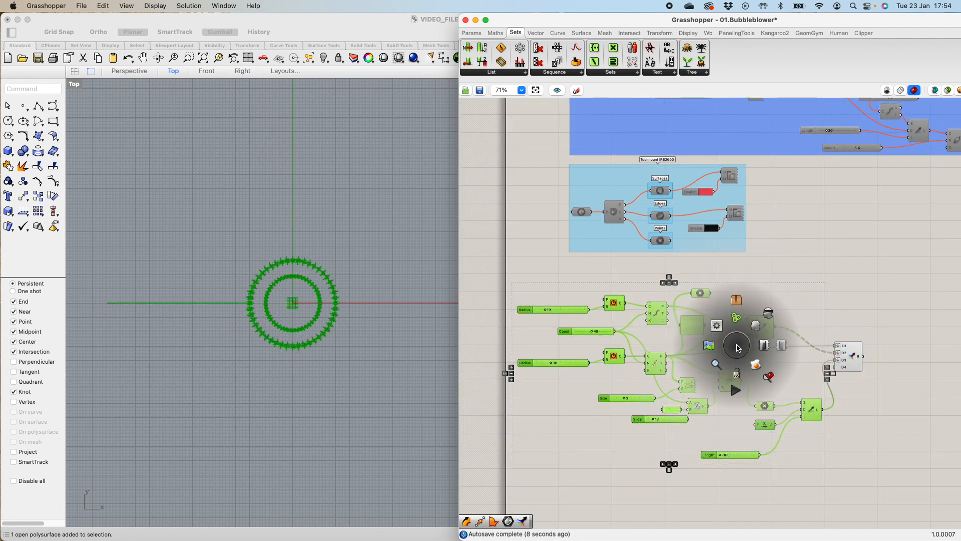
click(771, 317)
click(853, 359)
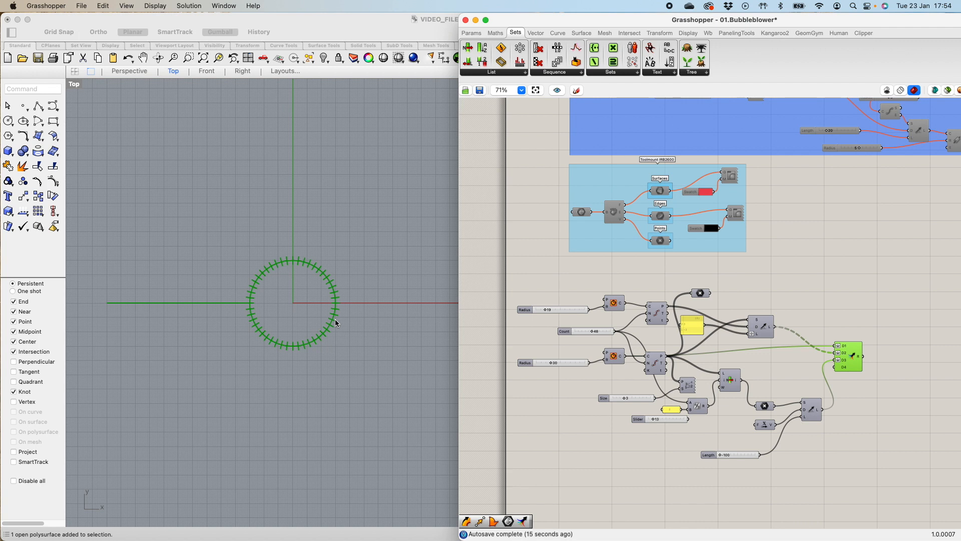
scroll(704, 364, down, 4)
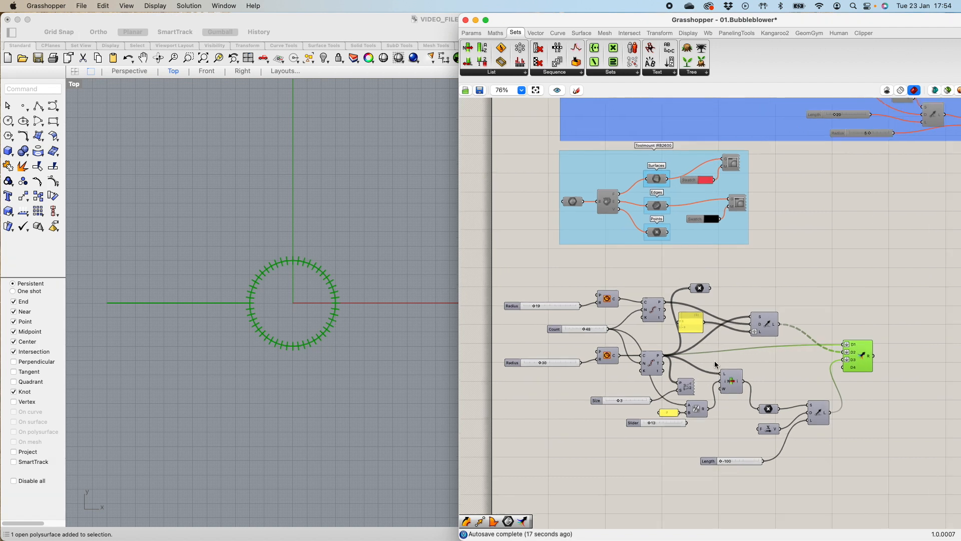
- Add a Pipe component beside the Merge component
right_drag(817, 393, 725, 289)
scroll(720, 211, up, 5)
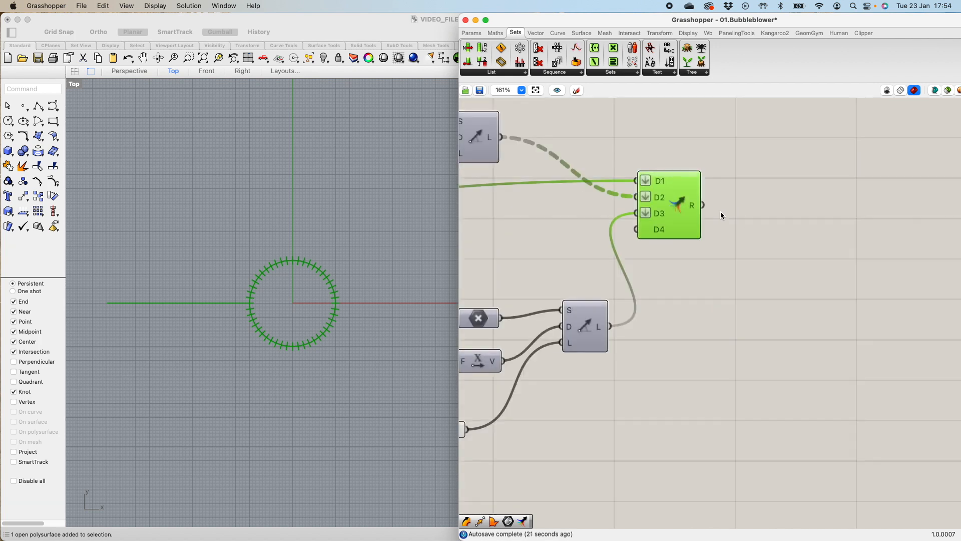
click(761, 253)
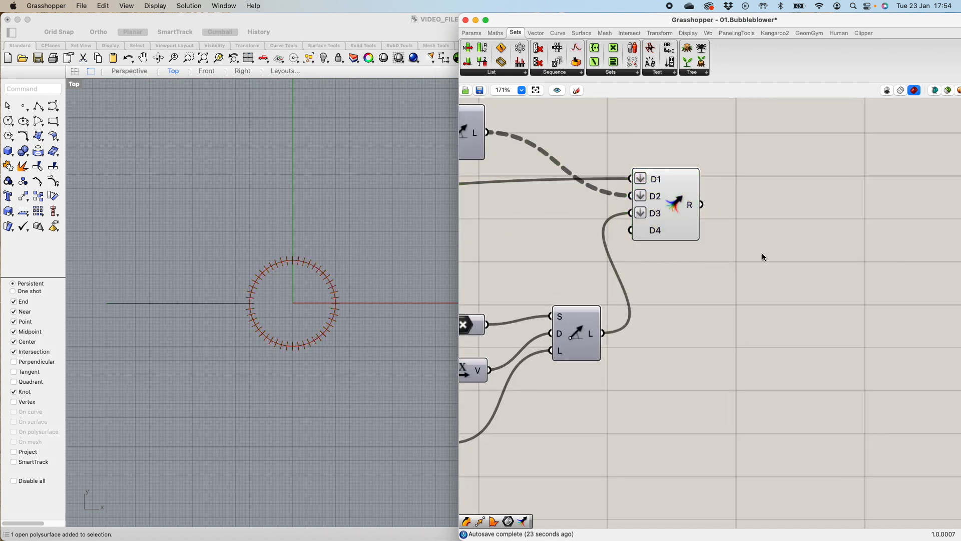
double_click(764, 223)
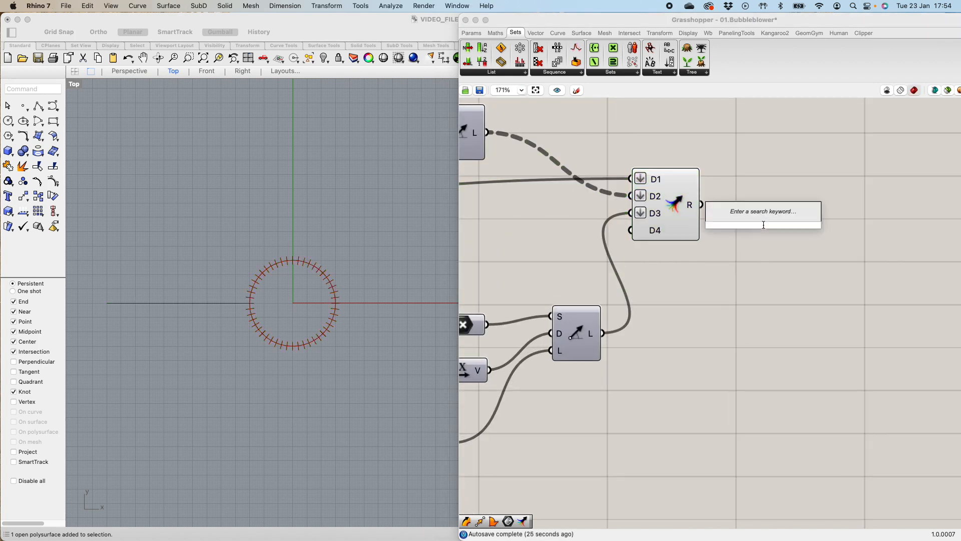
text(pipe)
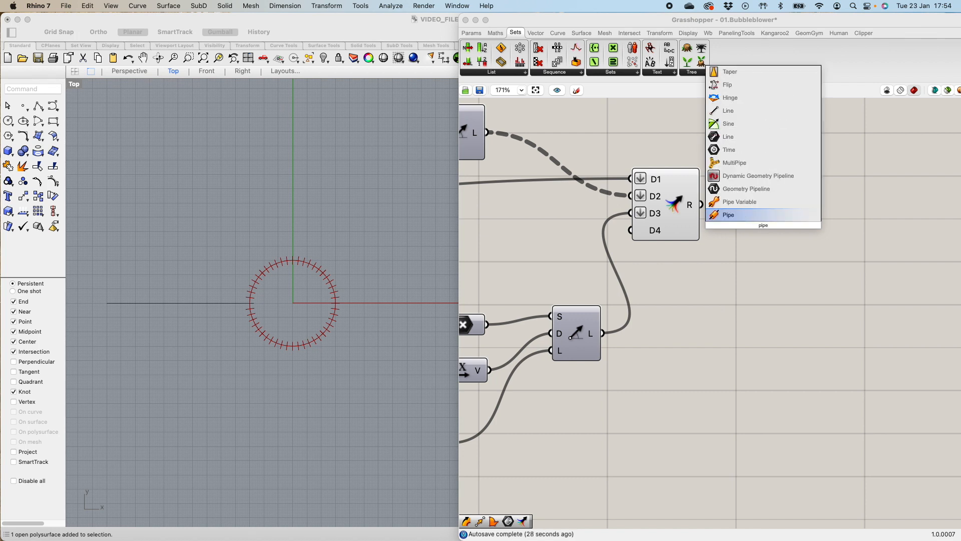
click(756, 216)
drag(766, 227, 794, 260)
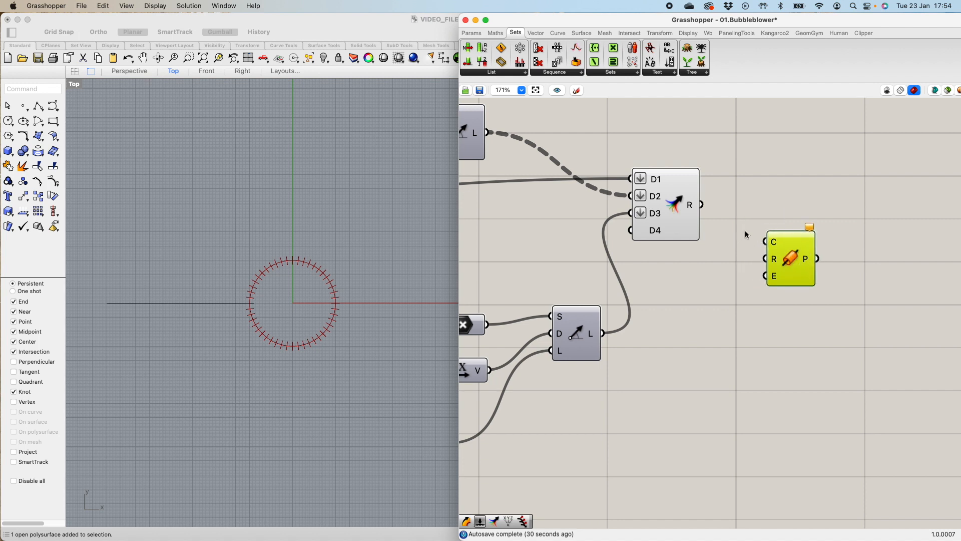
- Connect the Merge's R output to the Pipe's C input and check the piped geometry and the Pipe's radius input
drag(703, 205, 787, 252)
scroll(264, 328, up, 5)
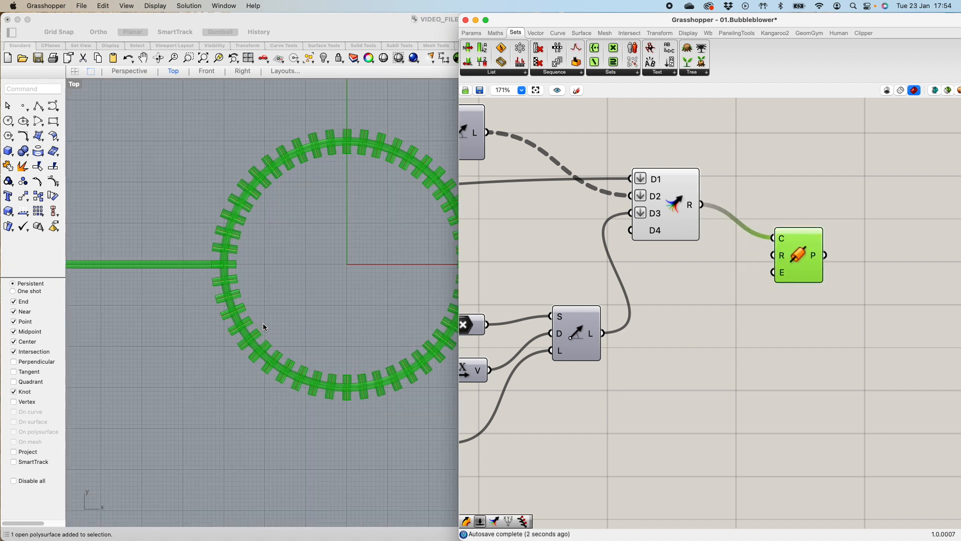
scroll(217, 258, up, 5)
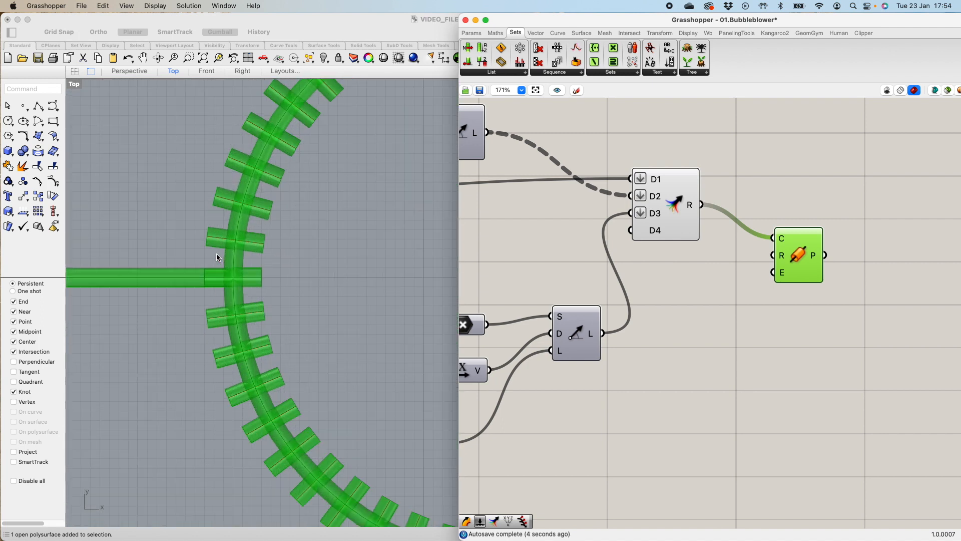
mouse_move(784, 258)
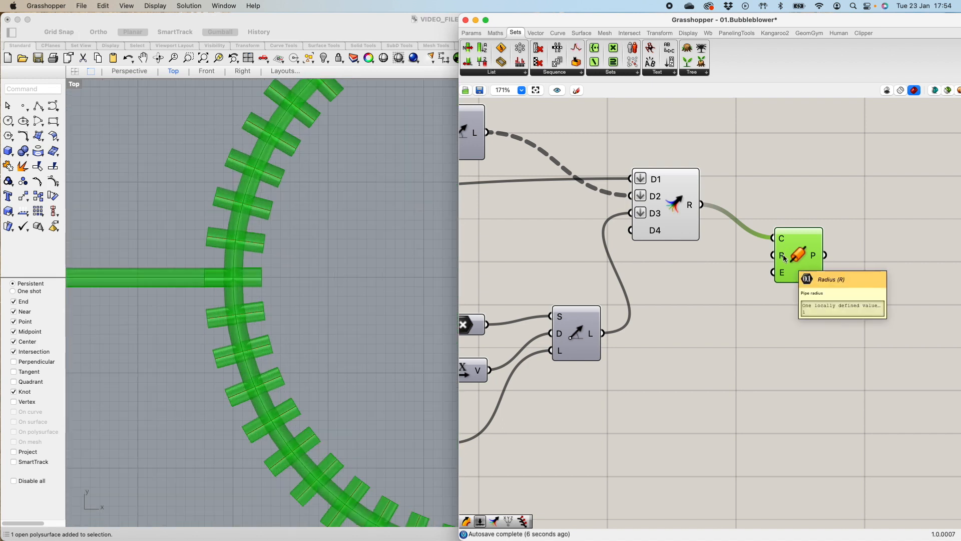
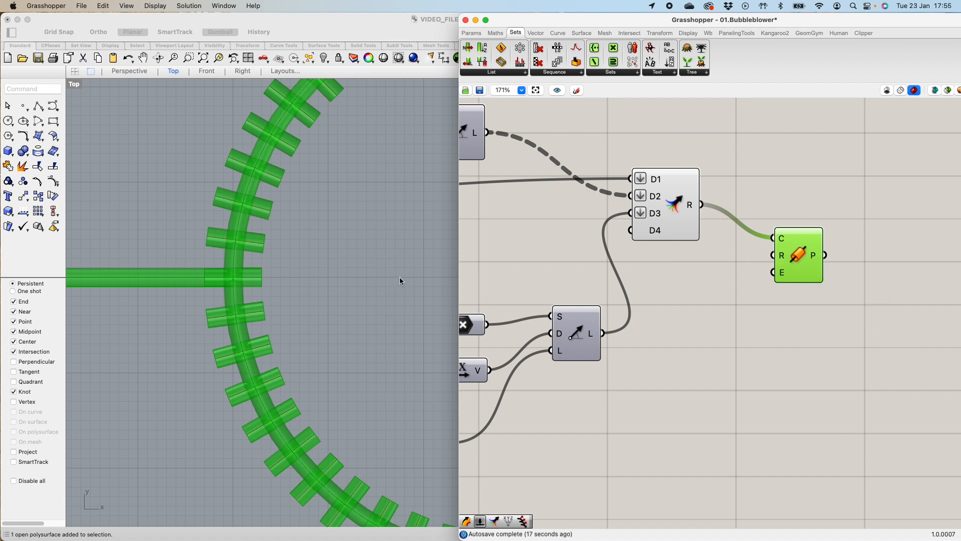
- Set the Pipe's end caps (E input) to Round and inspect the capped pipes up close
right_click(783, 276)
mouse_move(814, 295)
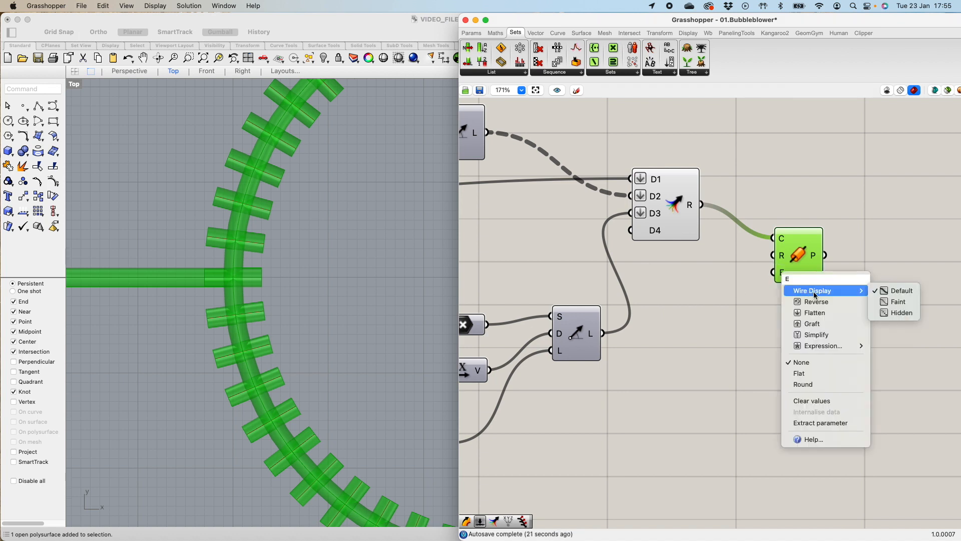
click(824, 384)
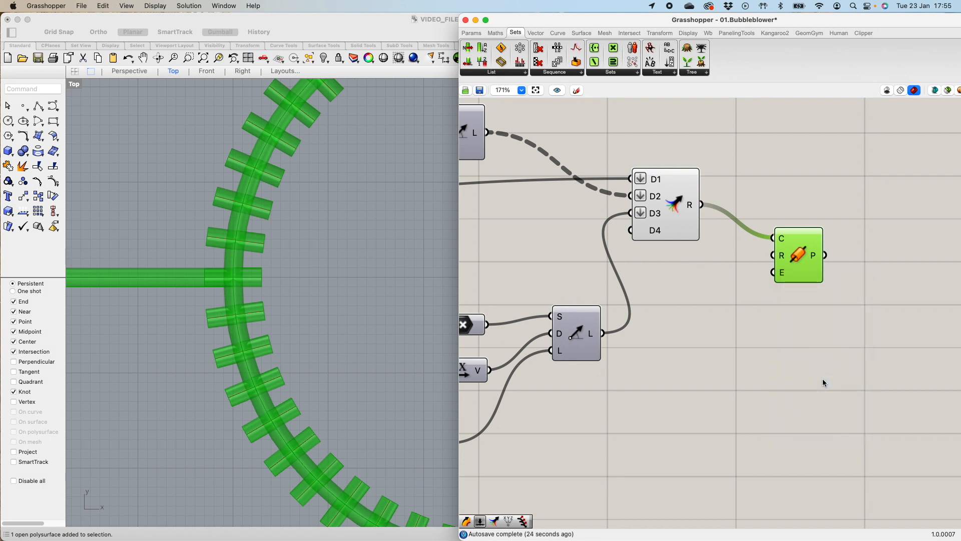
scroll(322, 305, down, 3)
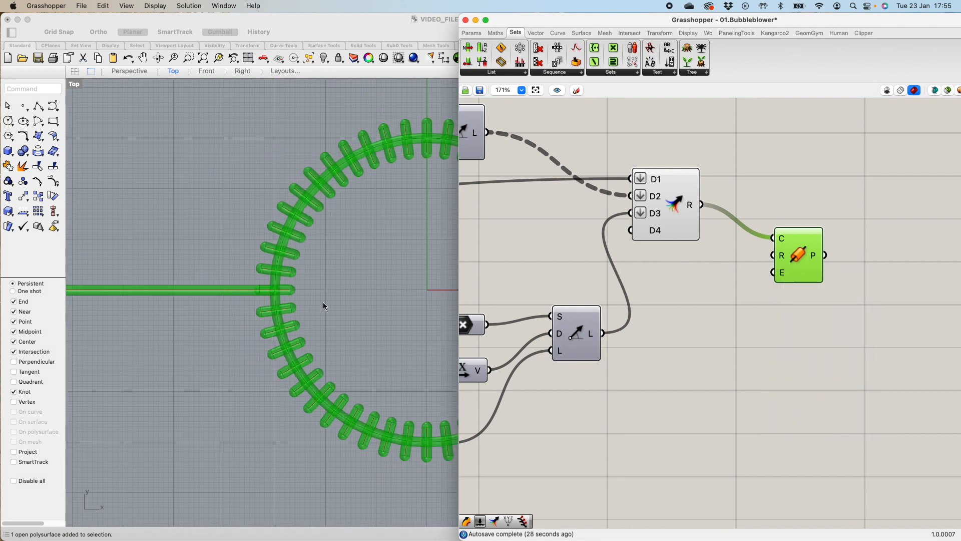
scroll(319, 329, down, 5)
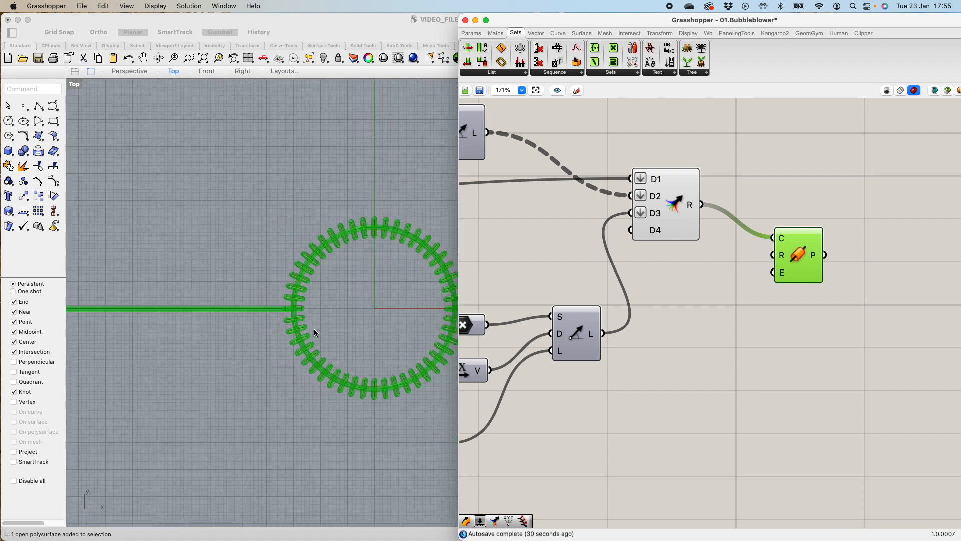
scroll(320, 333, up, 4)
scroll(283, 328, down, 4)
scroll(268, 326, up, 6)
scroll(269, 324, down, 3)
- Set the outer circle's Radius slider to 20
scroll(775, 382, down, 5)
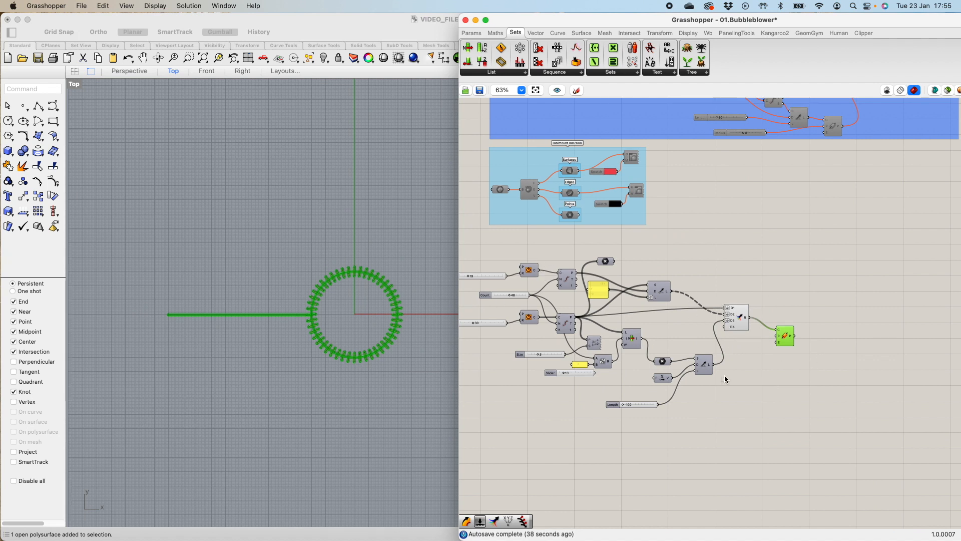
scroll(682, 369, up, 1)
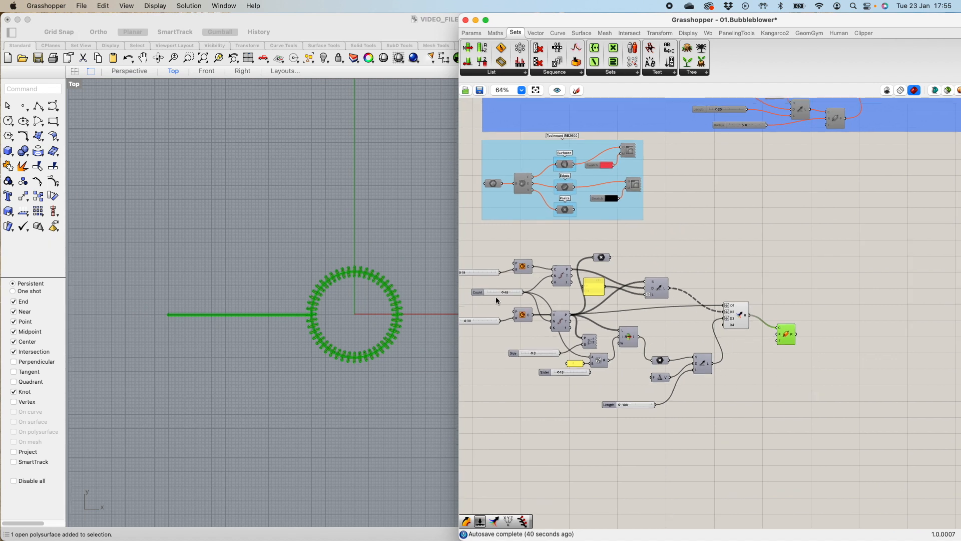
scroll(508, 293, up, 2)
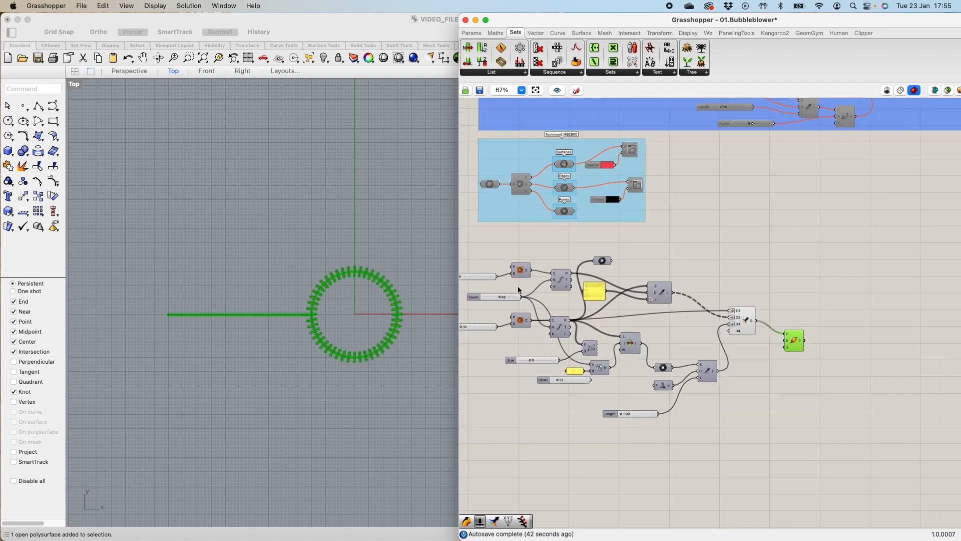
right_drag(512, 289, 621, 295)
scroll(621, 295, down, 3)
scroll(621, 295, up, 2)
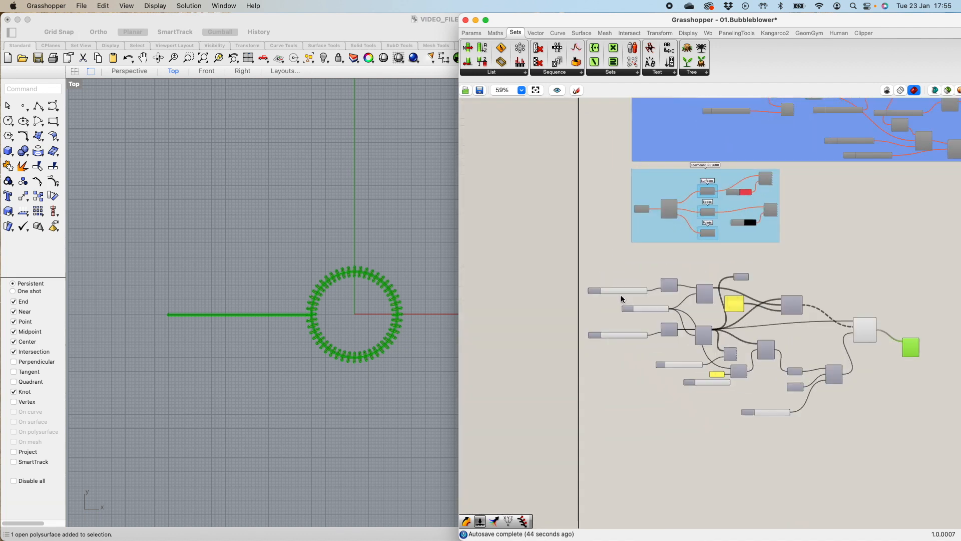
scroll(621, 295, up, 5)
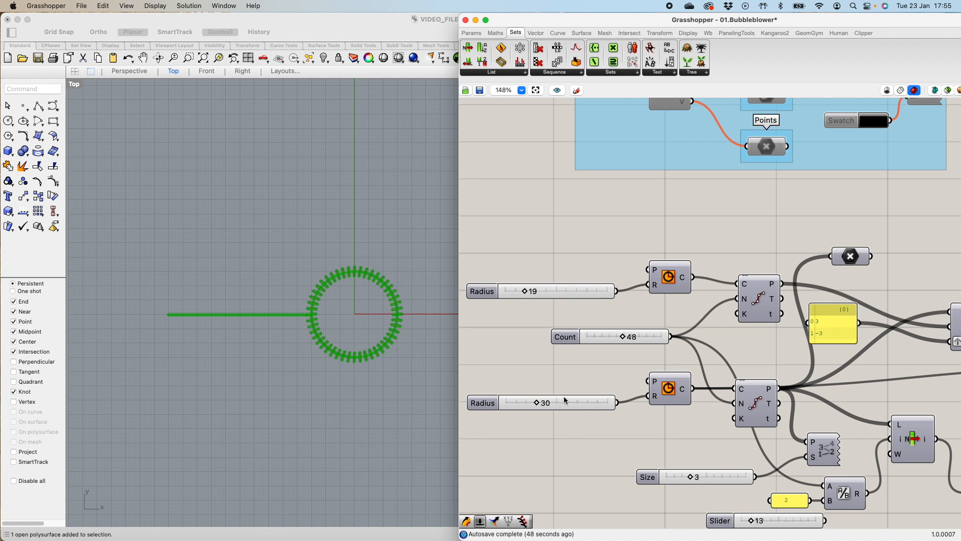
double_click(483, 404)
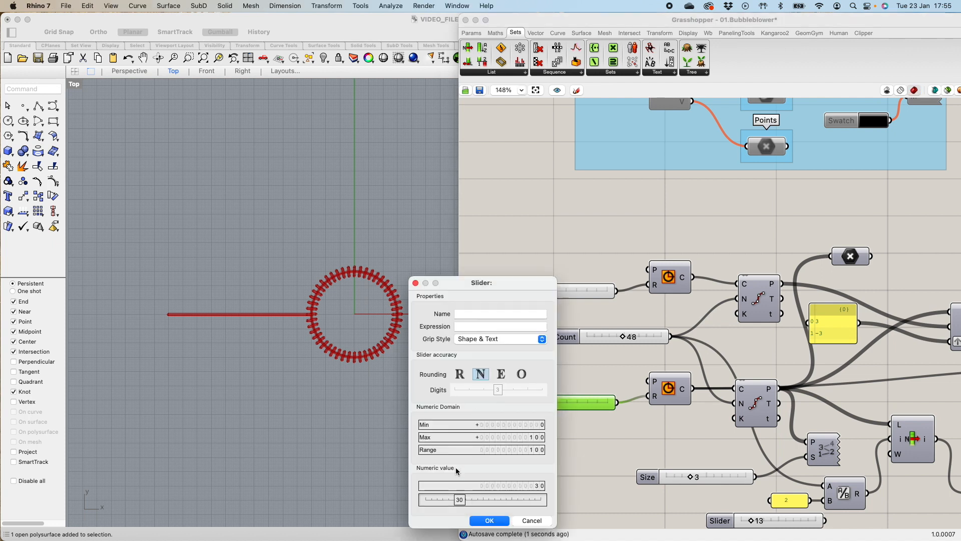
double_click(463, 499)
text(40)
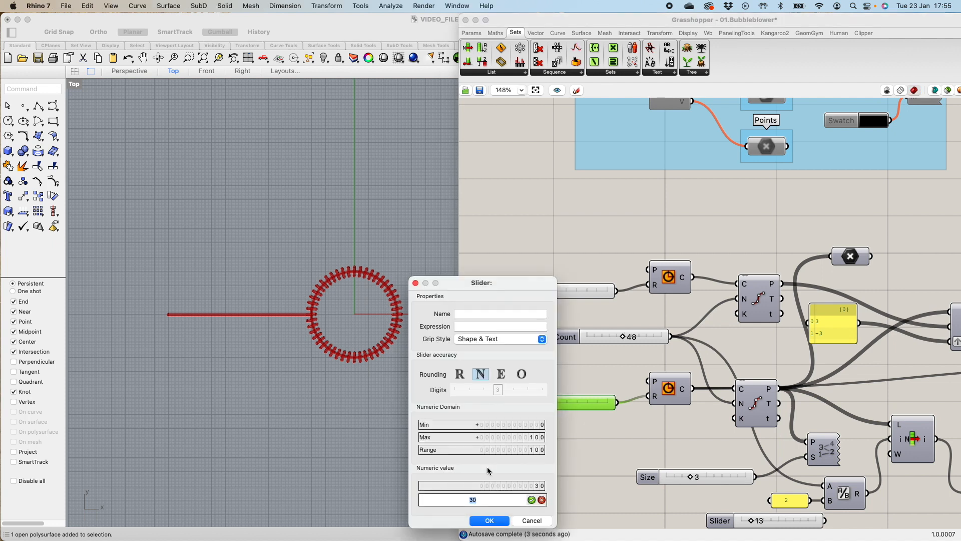
click(532, 500)
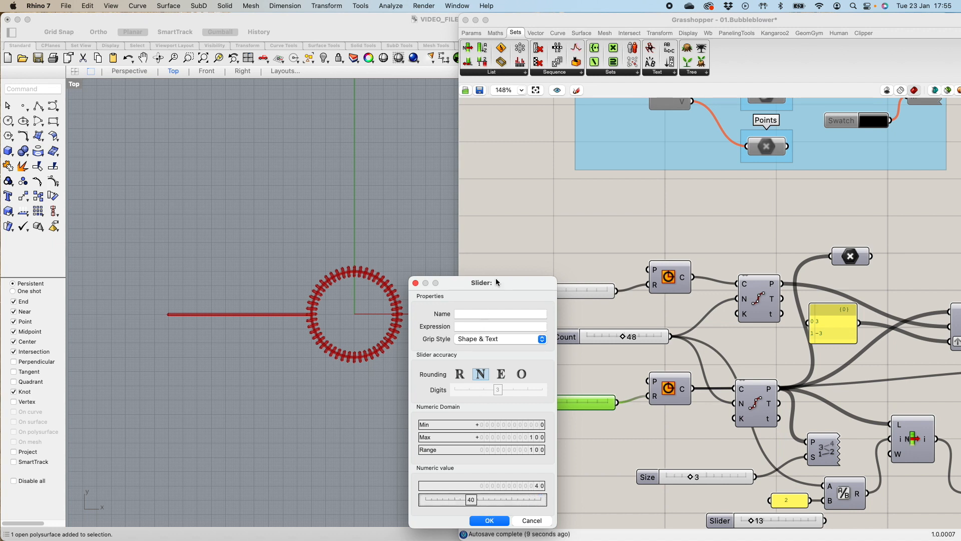
drag(498, 284, 422, 240)
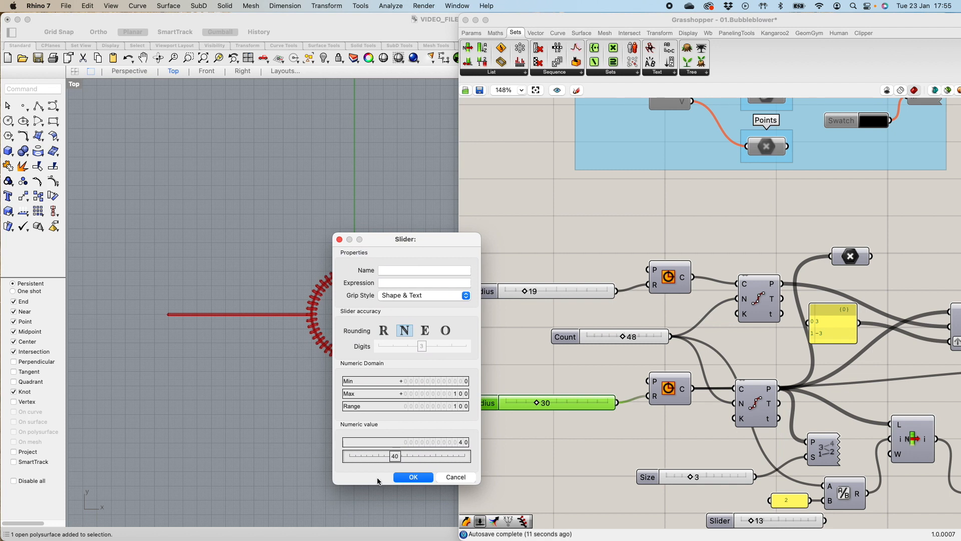
drag(393, 457, 374, 461)
double_click(374, 459)
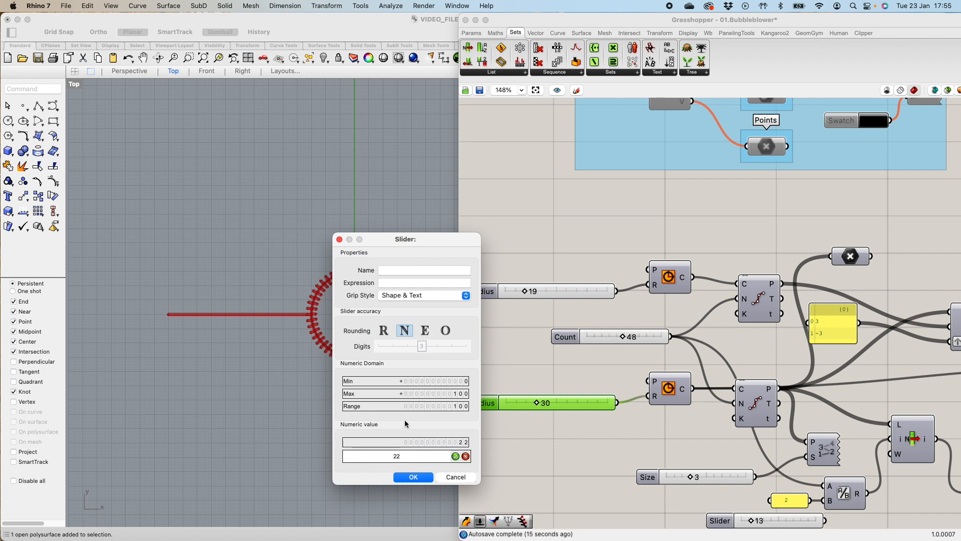
click(391, 456)
key(BackSpace)
text(0)
click(456, 456)
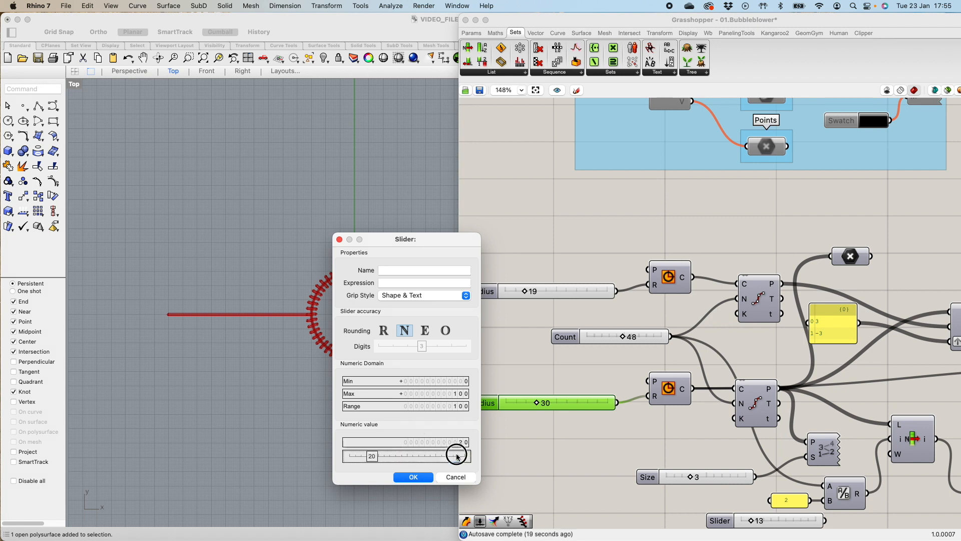
click(413, 476)
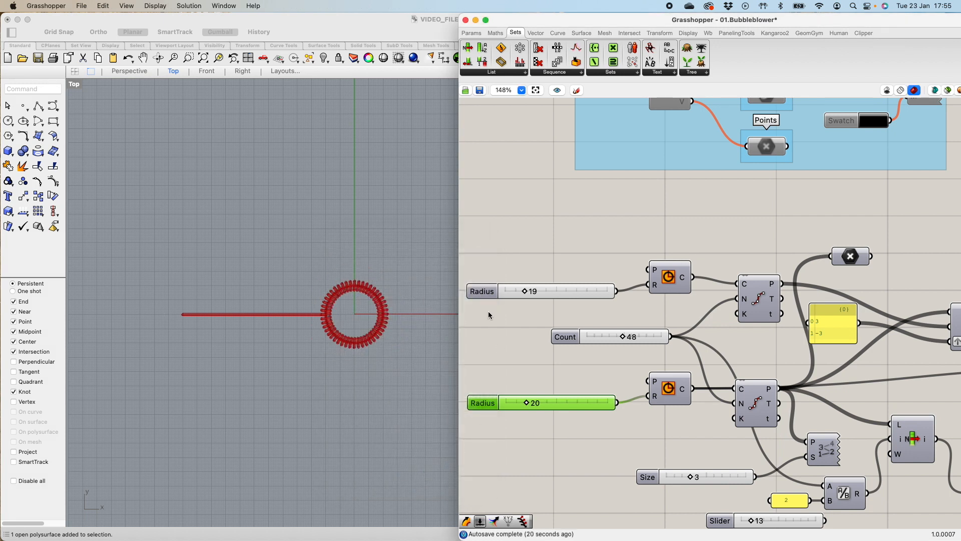
- Set the inner circle's Radius slider to 14
scroll(518, 297, down, 3)
scroll(377, 308, up, 3)
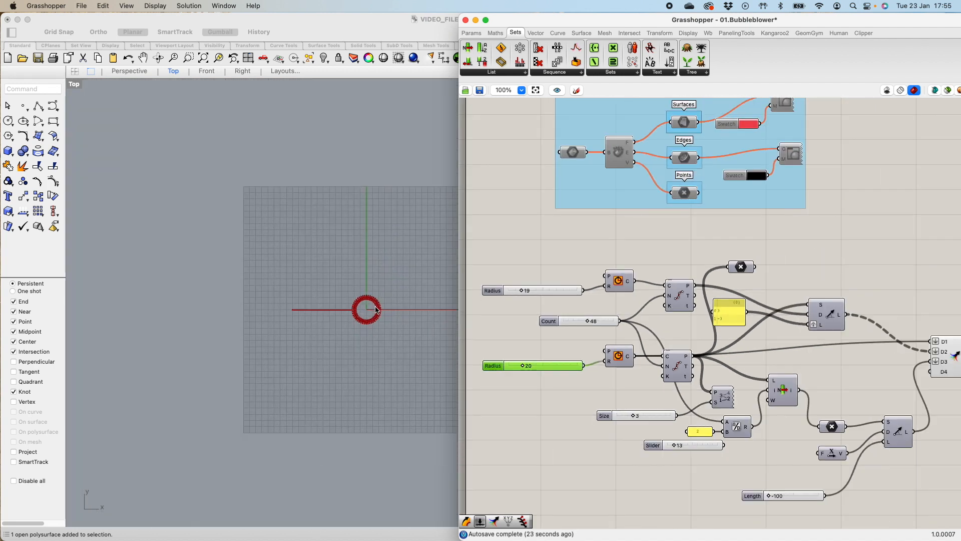
scroll(376, 308, up, 3)
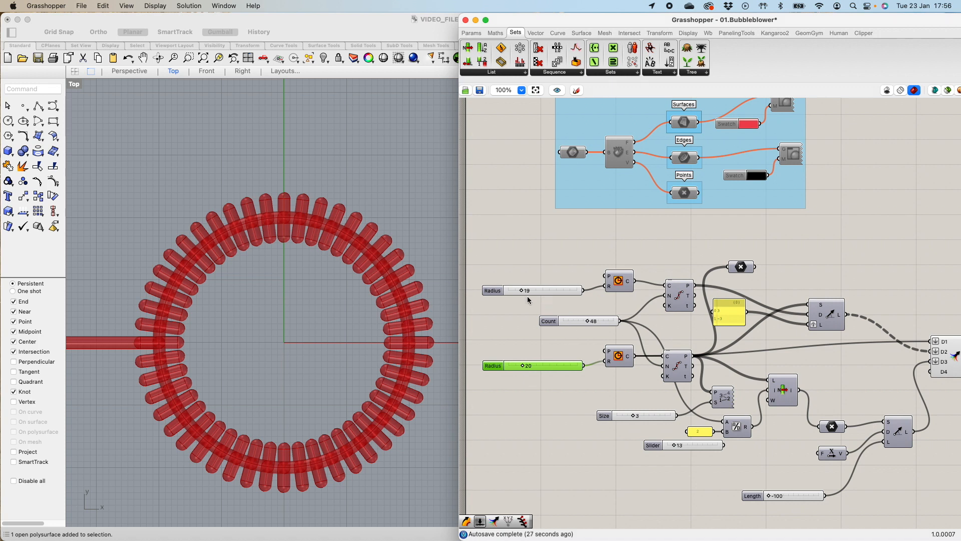
double_click(495, 289)
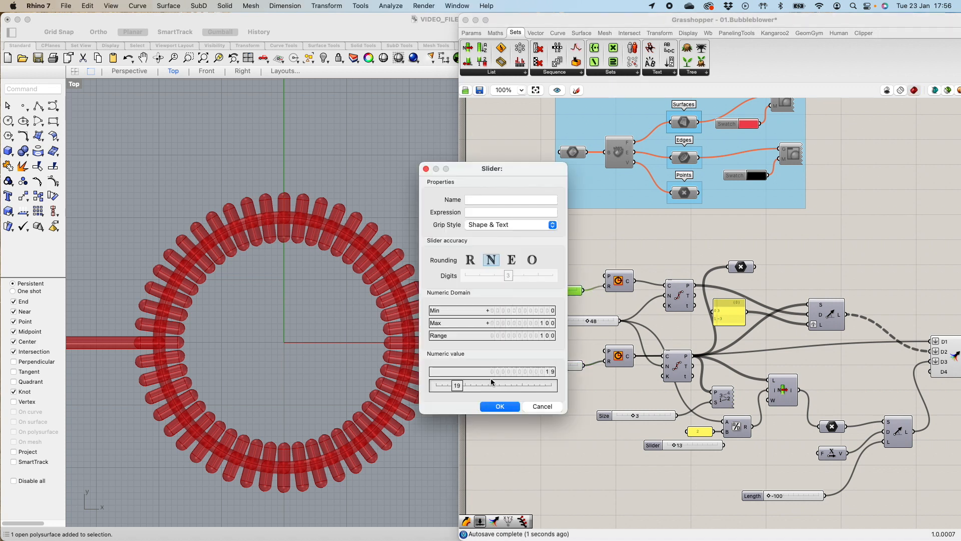
drag(457, 389, 451, 388)
click(503, 408)
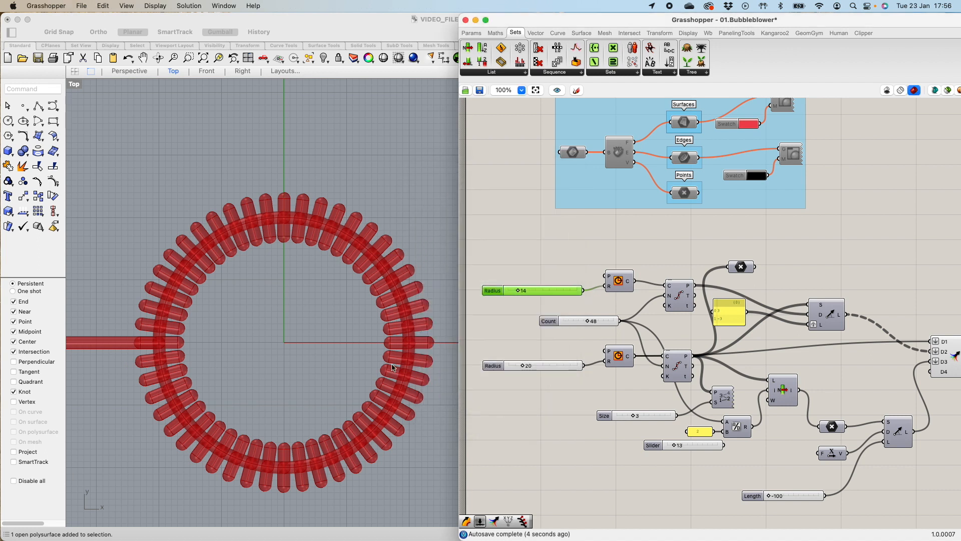
scroll(390, 365, down, 3)
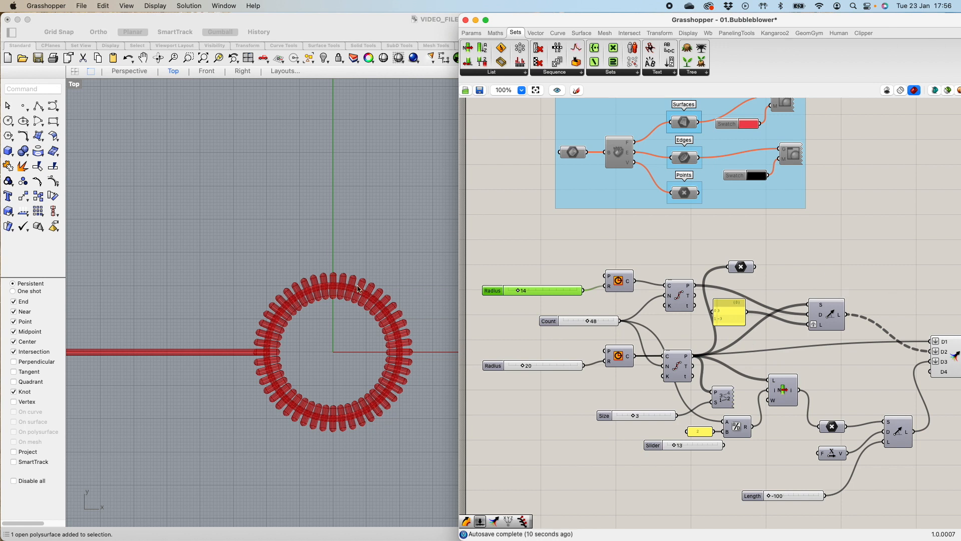
scroll(730, 307, up, 10)
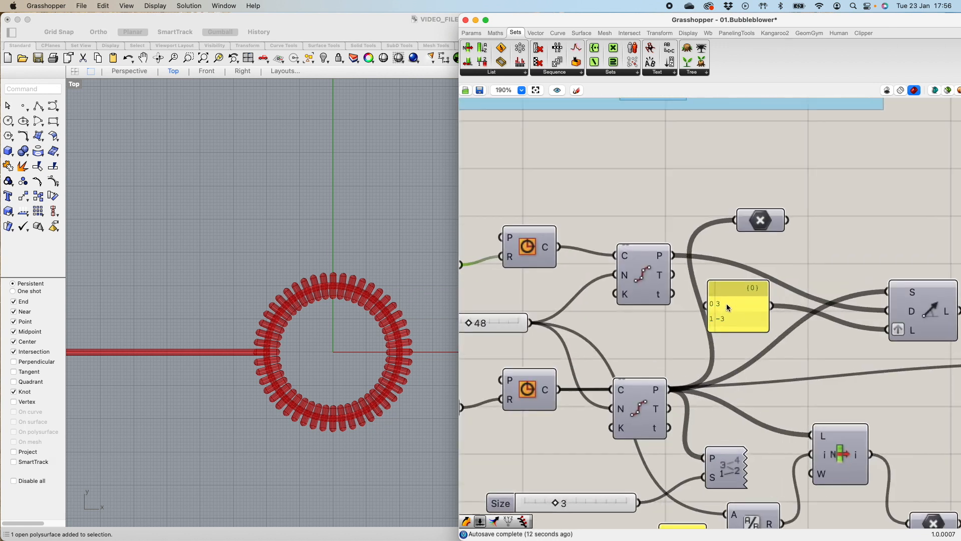
click(709, 302)
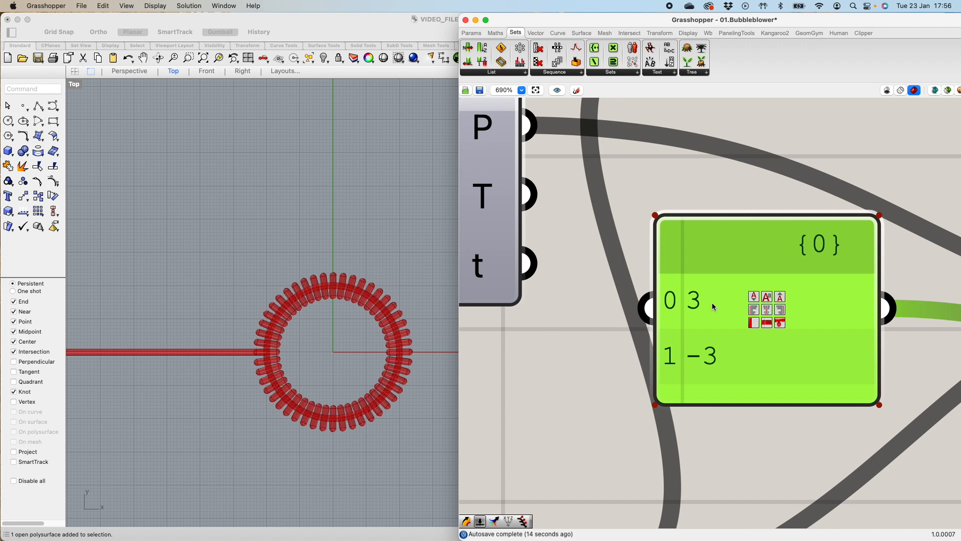
scroll(778, 311, down, 4)
right_drag(863, 331, 729, 324)
double_click(654, 331)
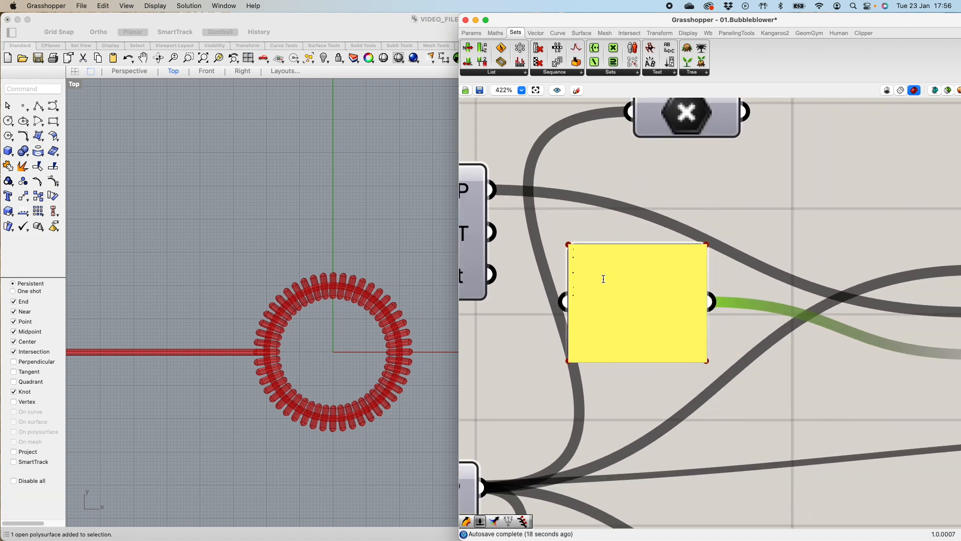
key(Escape)
mouse_move(604, 278)
mouse_down()
mouse_move(600, 300)
mouse_move(603, 285)
mouse_up()
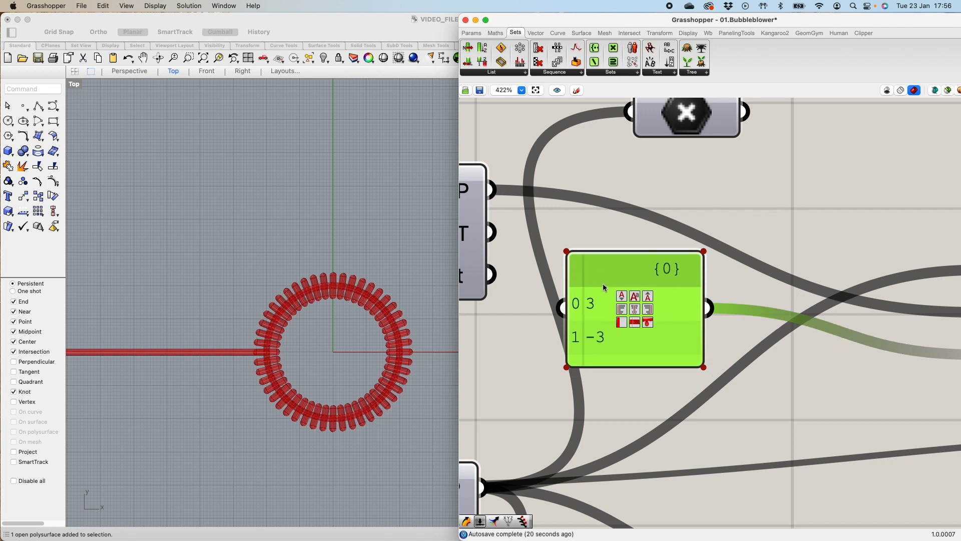
right_click(605, 309)
click(683, 277)
scroll(676, 287, up, 1)
double_click(661, 302)
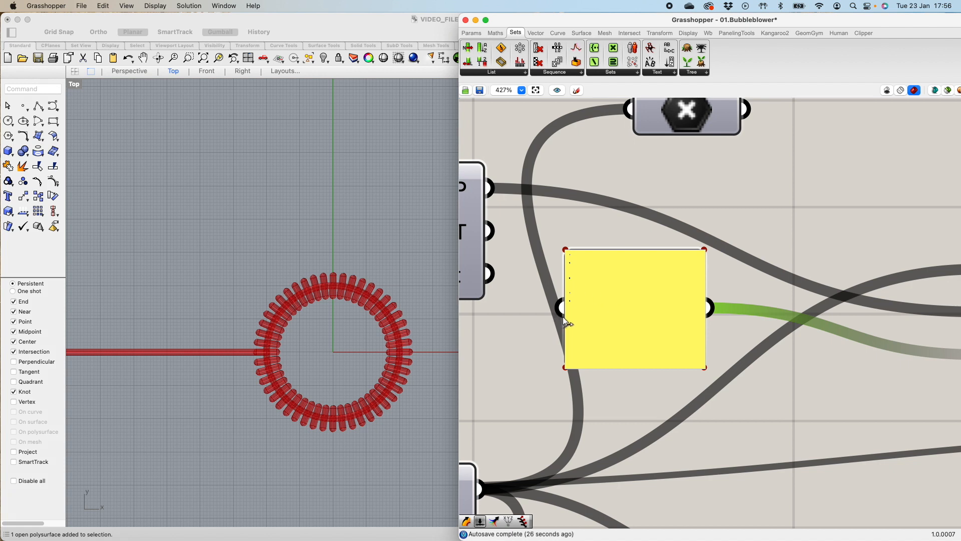
scroll(627, 368, up, 3)
scroll(645, 359, down, 5)
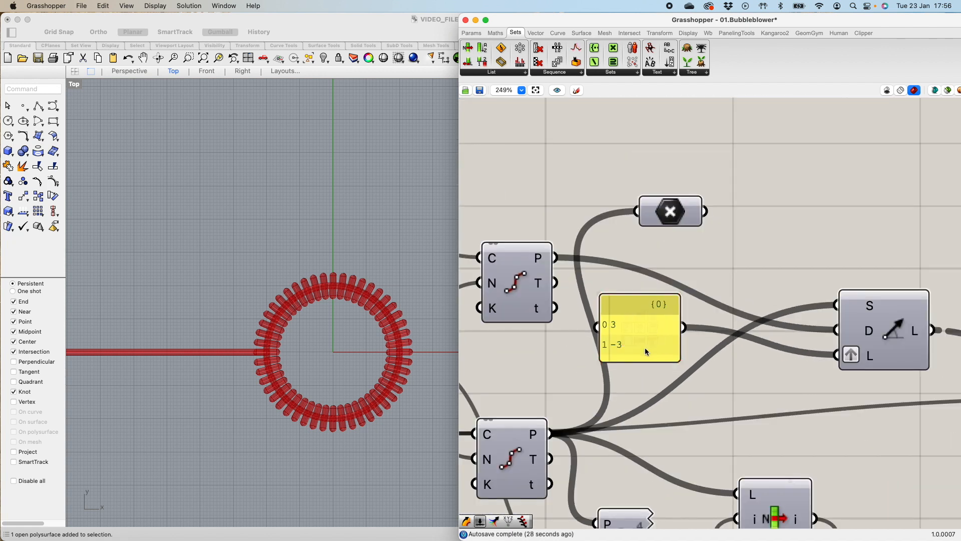
click(636, 330)
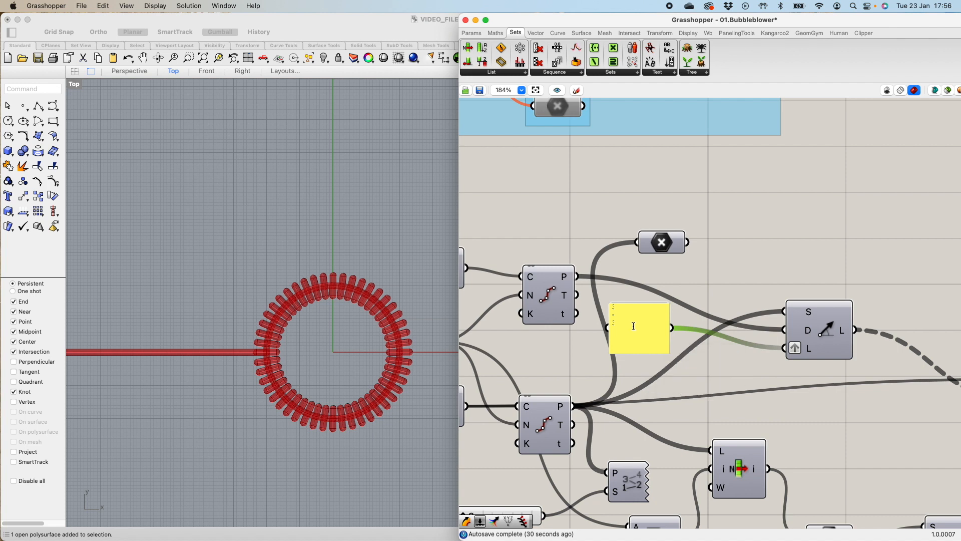
scroll(639, 361, down, 3)
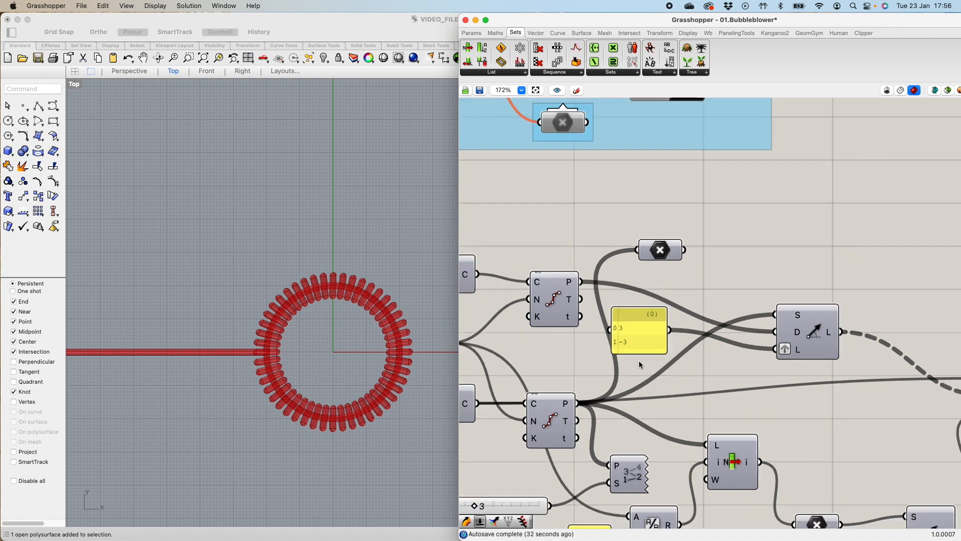
- Set the panel values feeding the radial lines' length input to 1.5 and -1.5
double_click(640, 343)
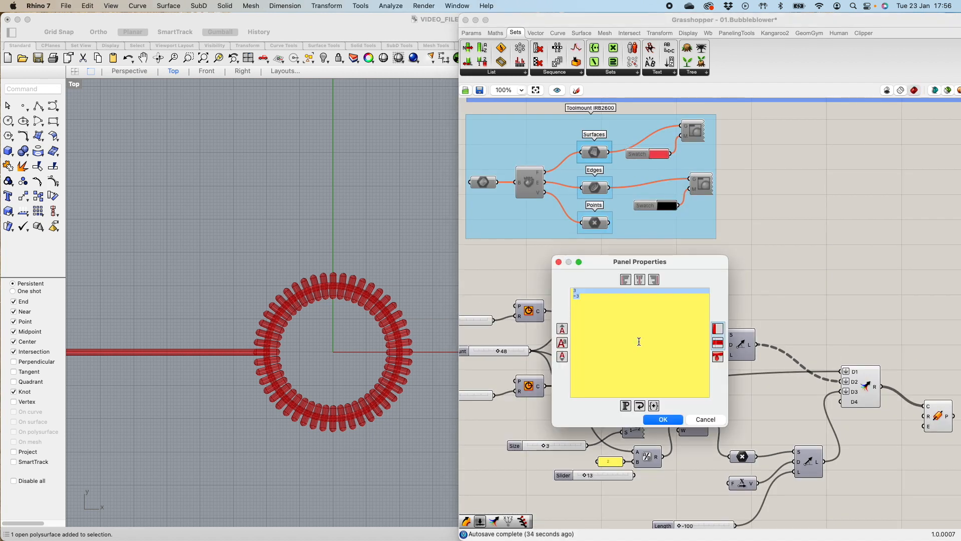
click(585, 295)
drag(577, 290, 568, 292)
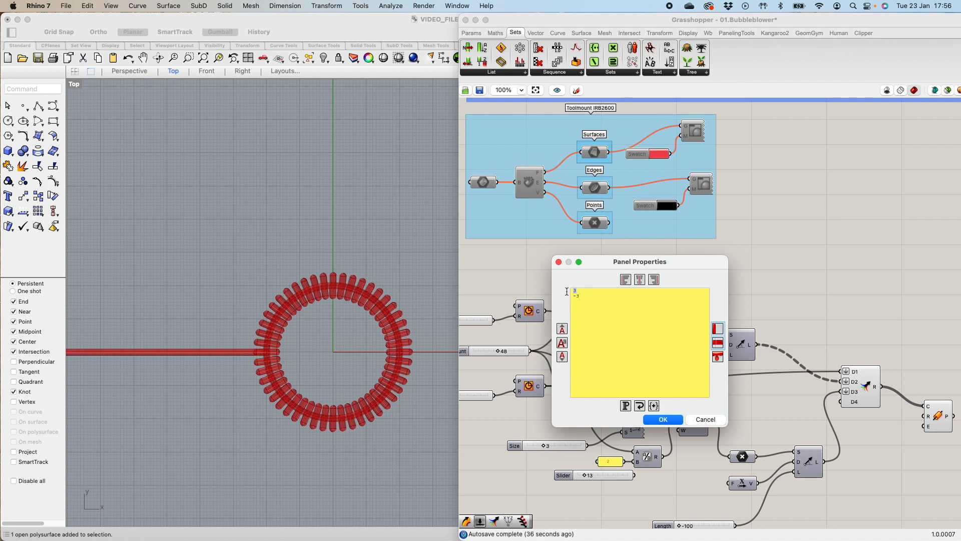
key(BackSpace)
text(1.5)
click(587, 296)
key(BackSpace)
click(663, 420)
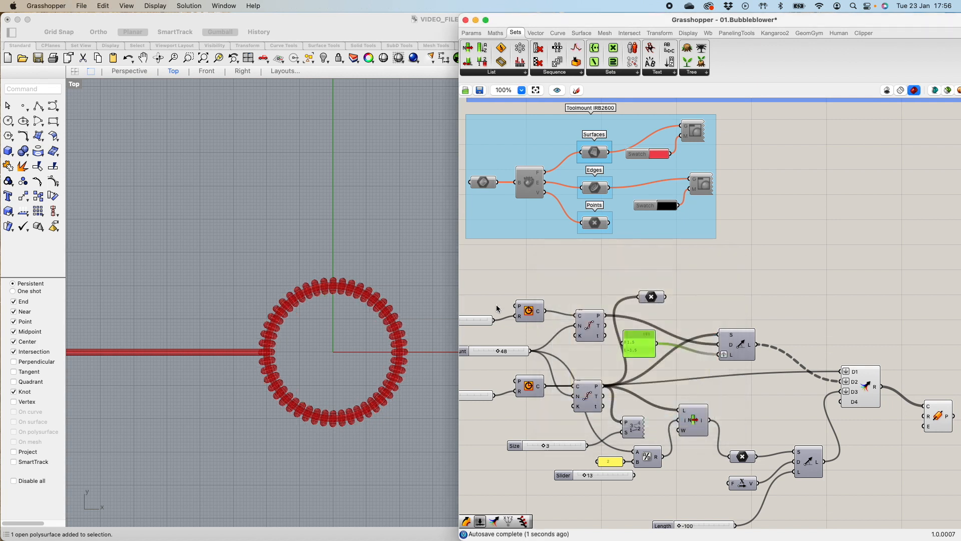
- Inspect the piped ring with its radial lines and handle, and trace the lines wired into the Merge
scroll(383, 390, up, 3)
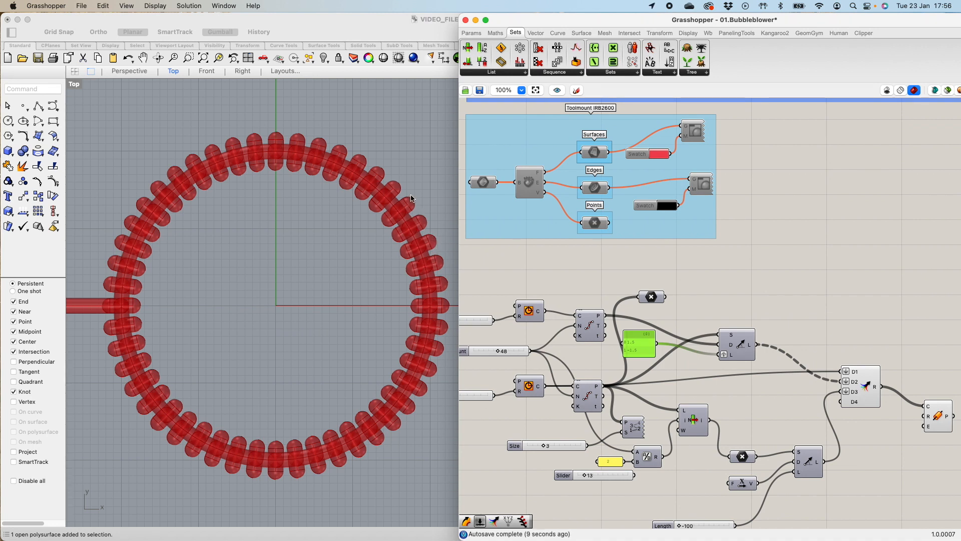
scroll(247, 285, down, 6)
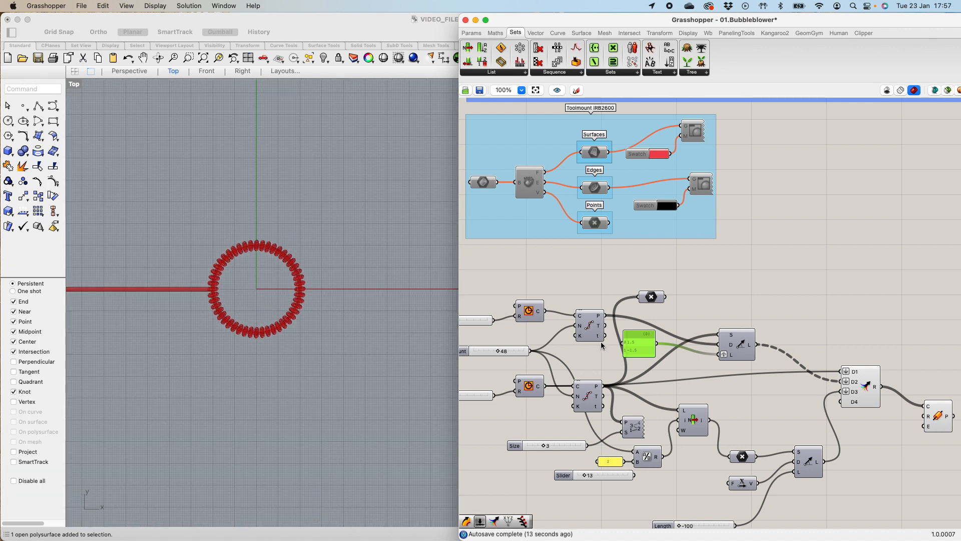
scroll(737, 338, down, 3)
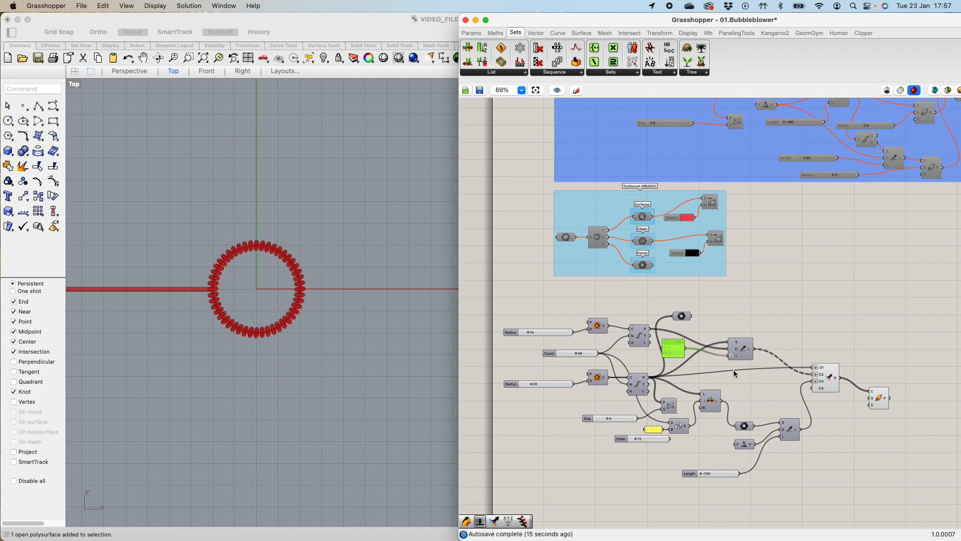
scroll(273, 281, down, 5)
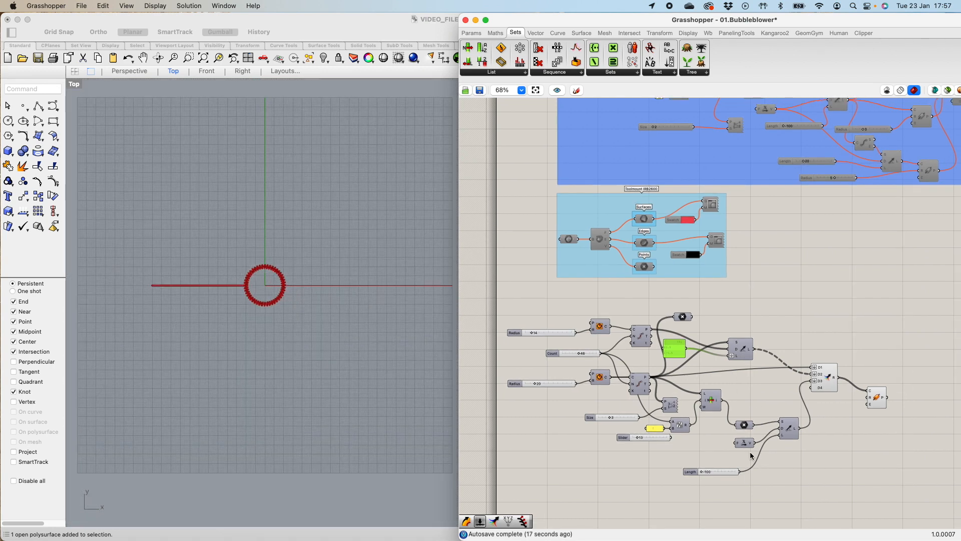
scroll(756, 449, down, 1)
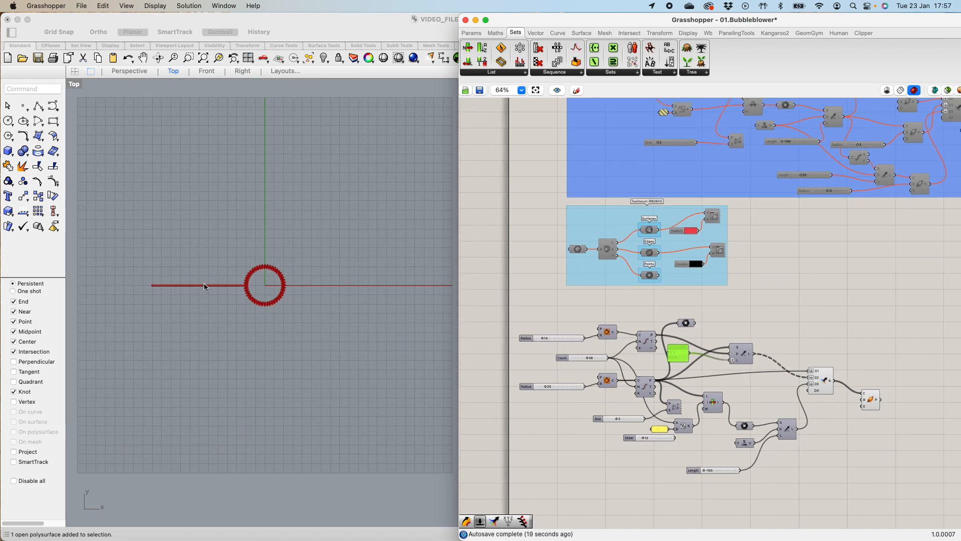
scroll(204, 286, up, 3)
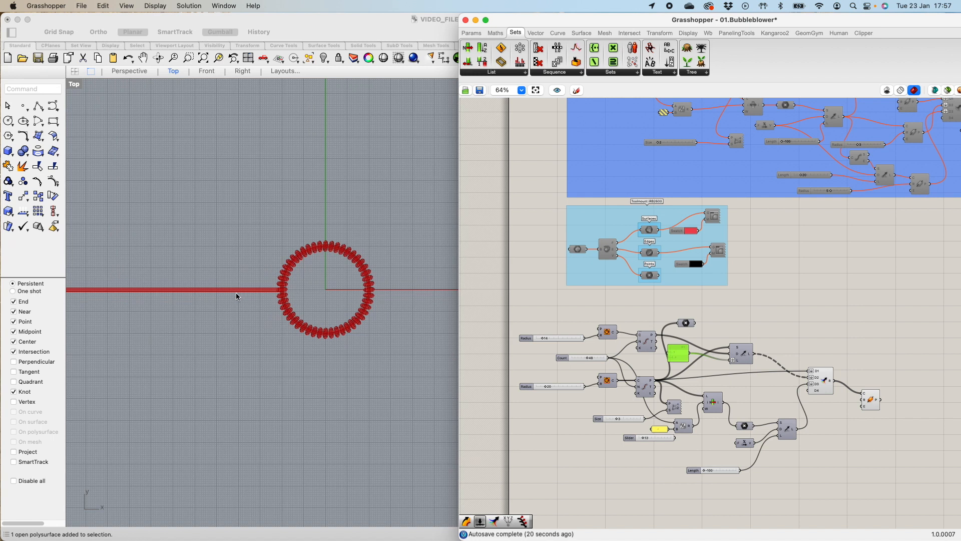
scroll(814, 425, down, 2)
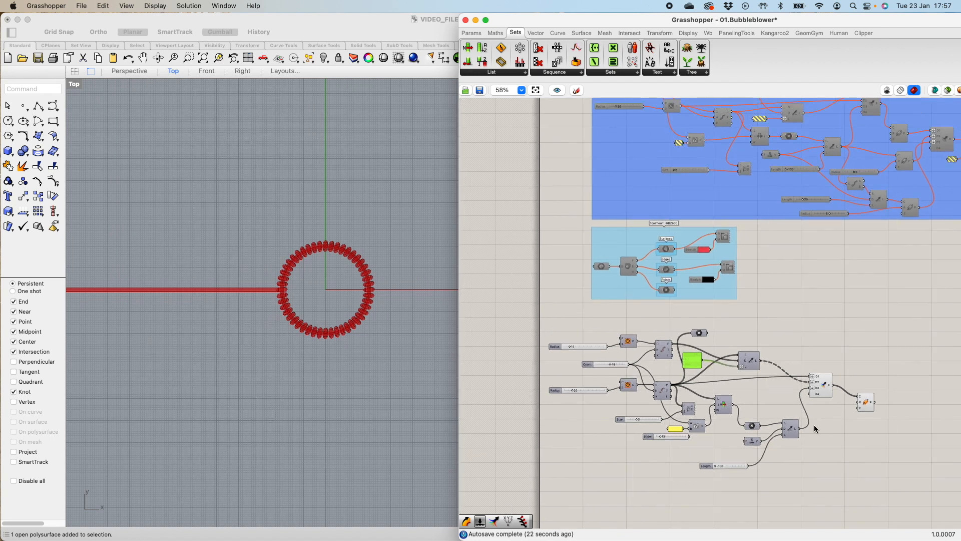
scroll(815, 425, up, 5)
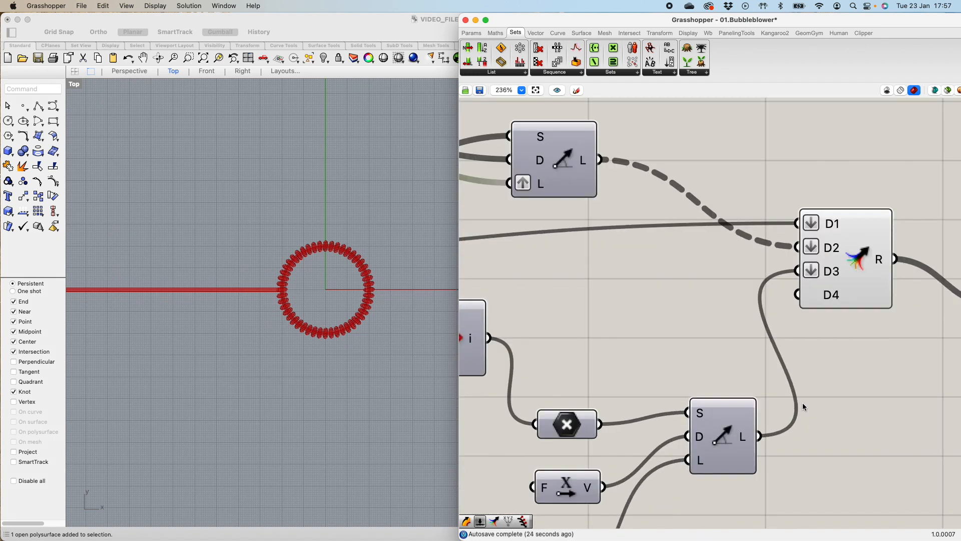
scroll(803, 405, down, 1)
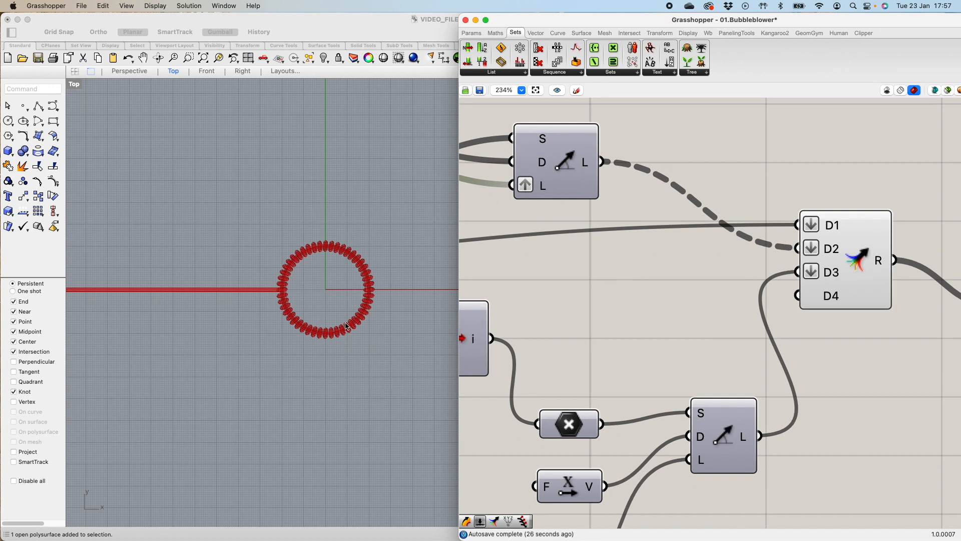
scroll(326, 327, up, 3)
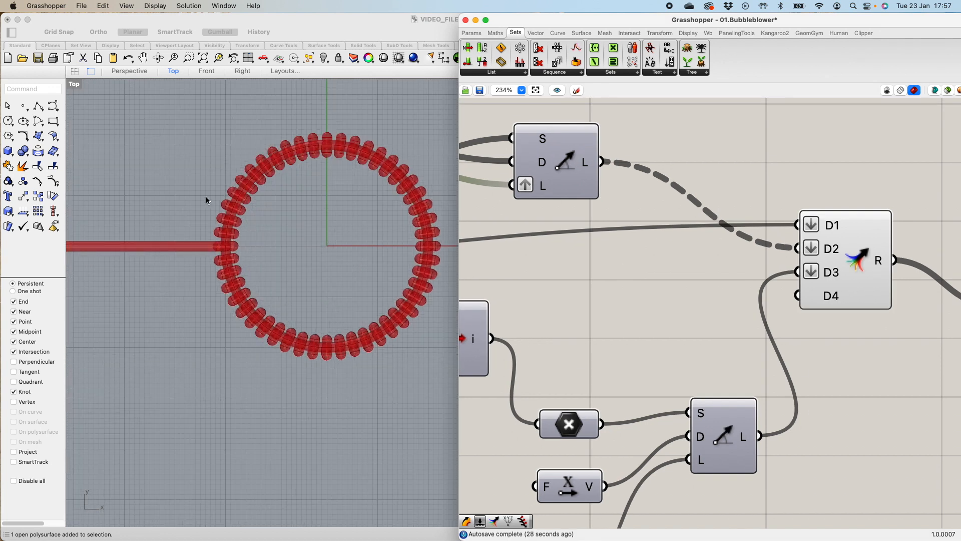
scroll(643, 436, down, 6)
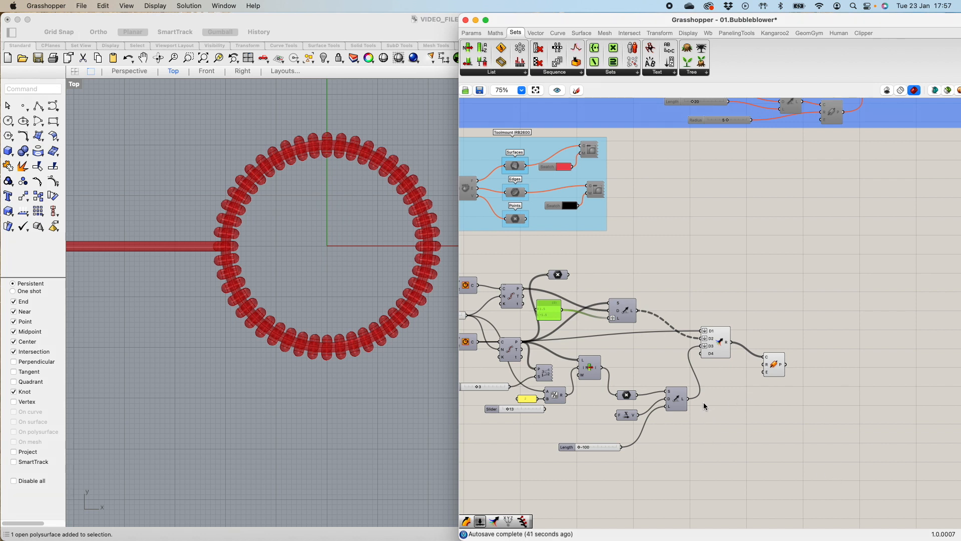
- Turn off the preview of the upstream circle and line components and of the Merge and Pipe
scroll(702, 408, down, 2)
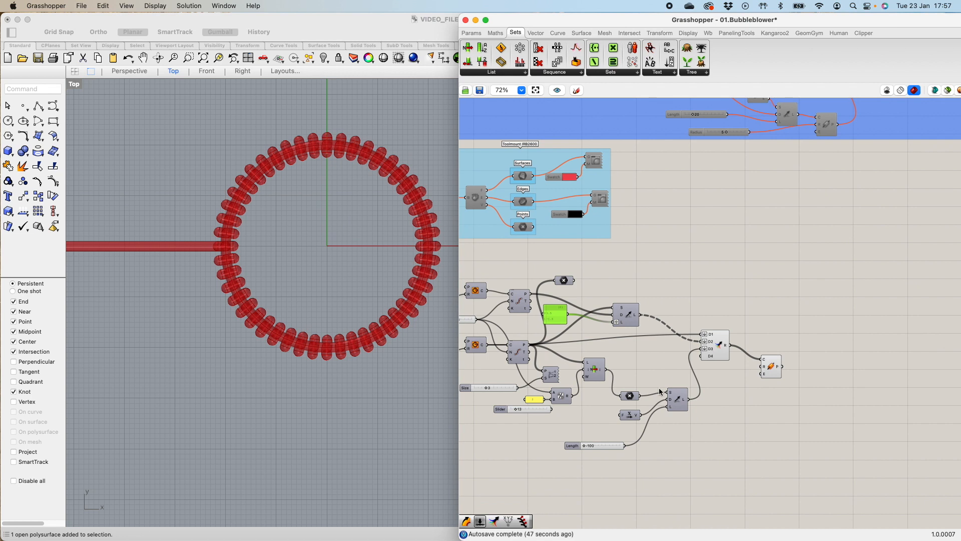
scroll(652, 382, down, 2)
click(677, 401)
scroll(752, 395, down, 10)
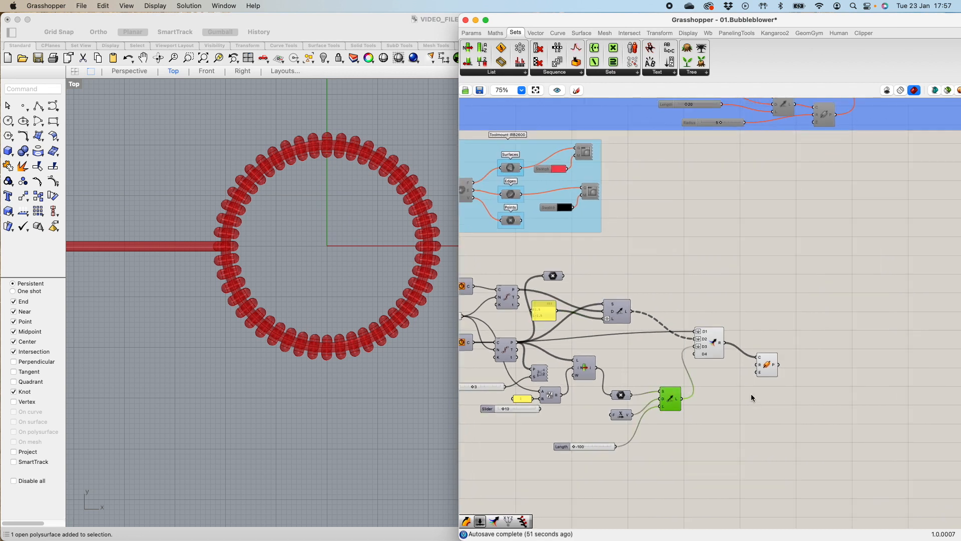
drag(530, 322, 704, 435)
middle_click(685, 386)
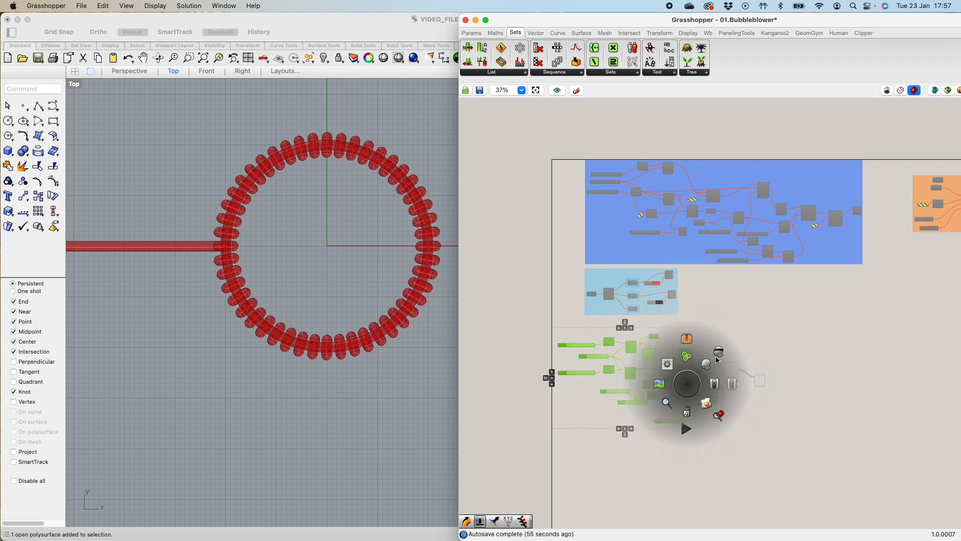
drag(716, 354, 756, 376)
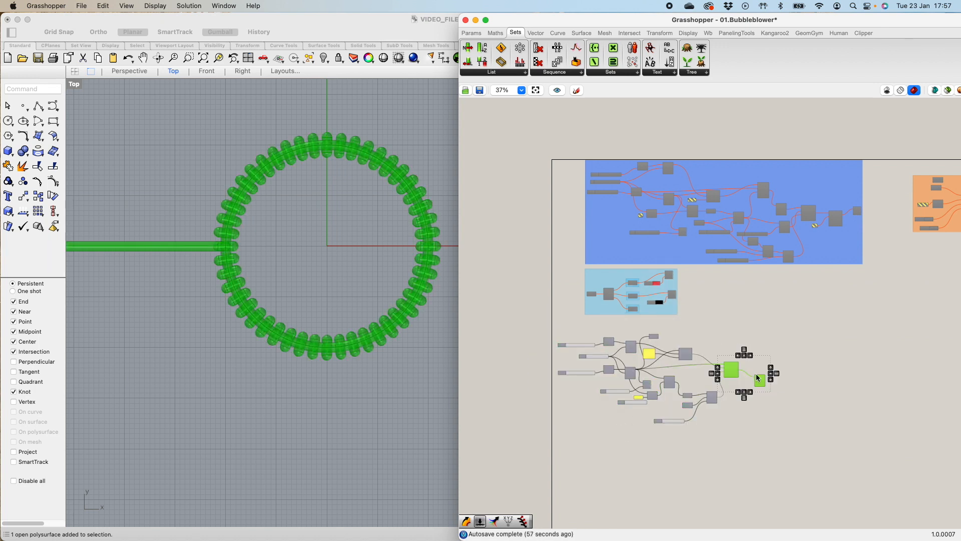
middle_click(755, 373)
click(787, 341)
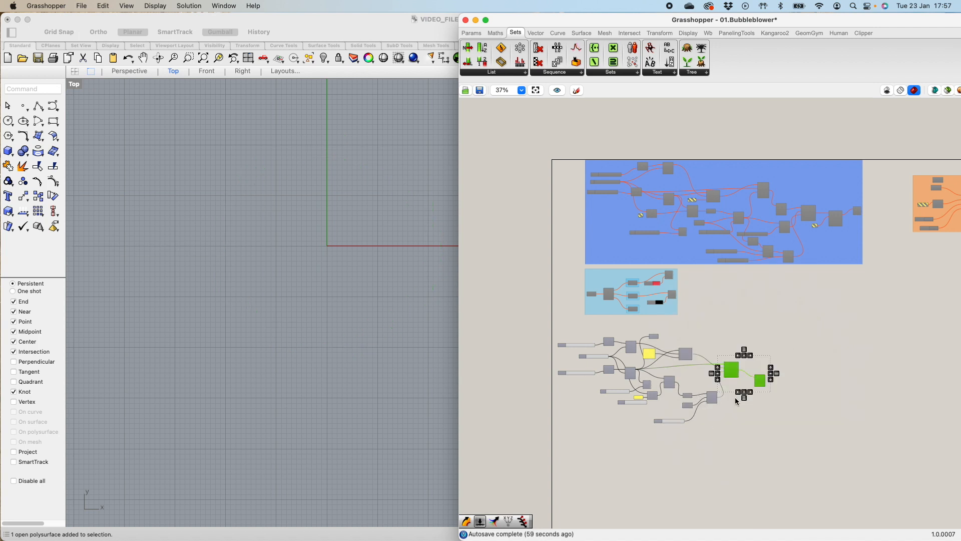
scroll(736, 400, up, 10)
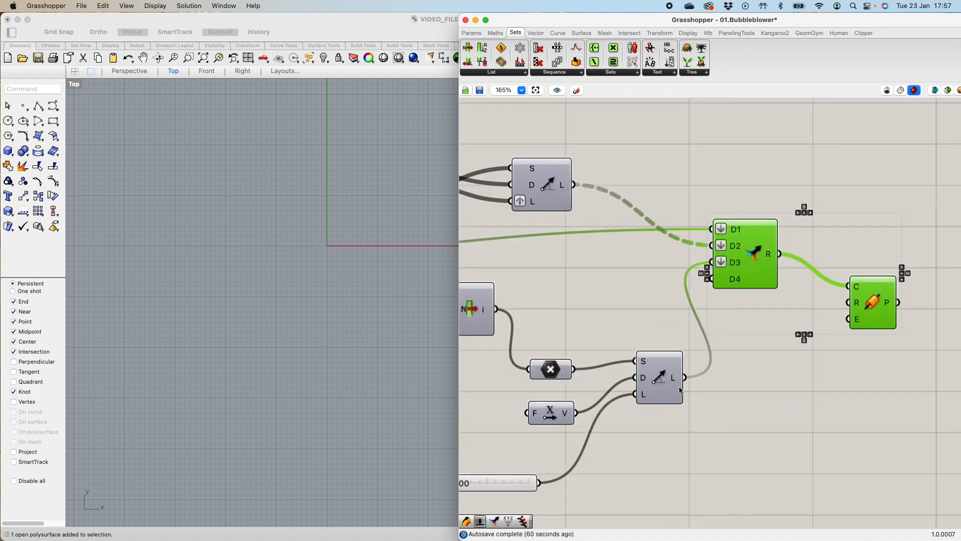
- Enable the preview of the lower Line SDL component that feeds the Merge's D3 input
click(670, 385)
middle_click(665, 382)
click(681, 364)
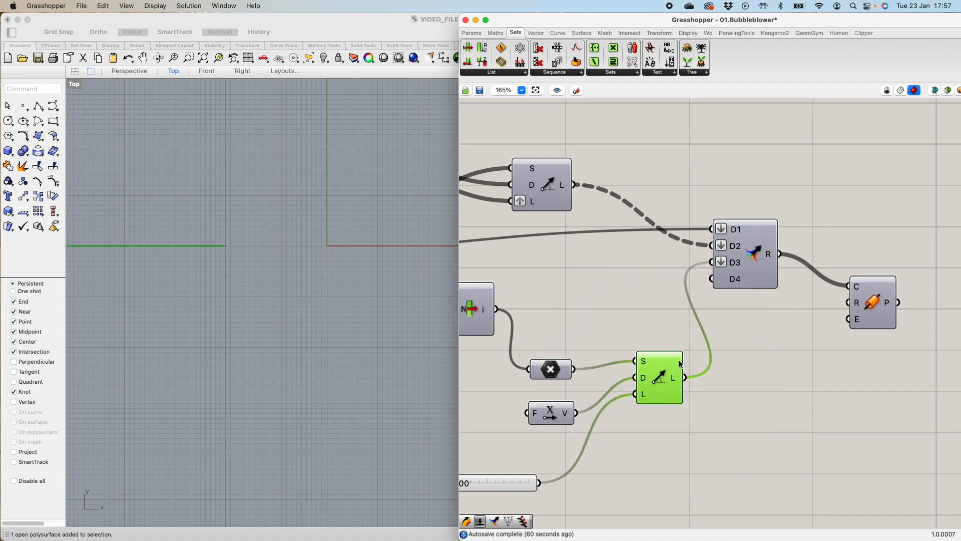
- Add an End Points component and feed it the line from the lower Line SDL
scroll(382, 305, down, 2)
scroll(651, 378, down, 1)
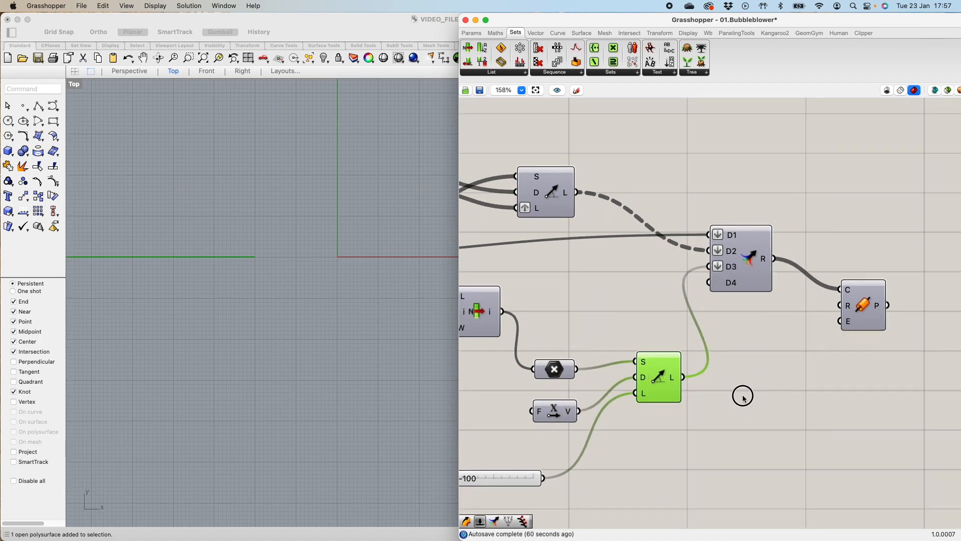
double_click(801, 393)
text(end)
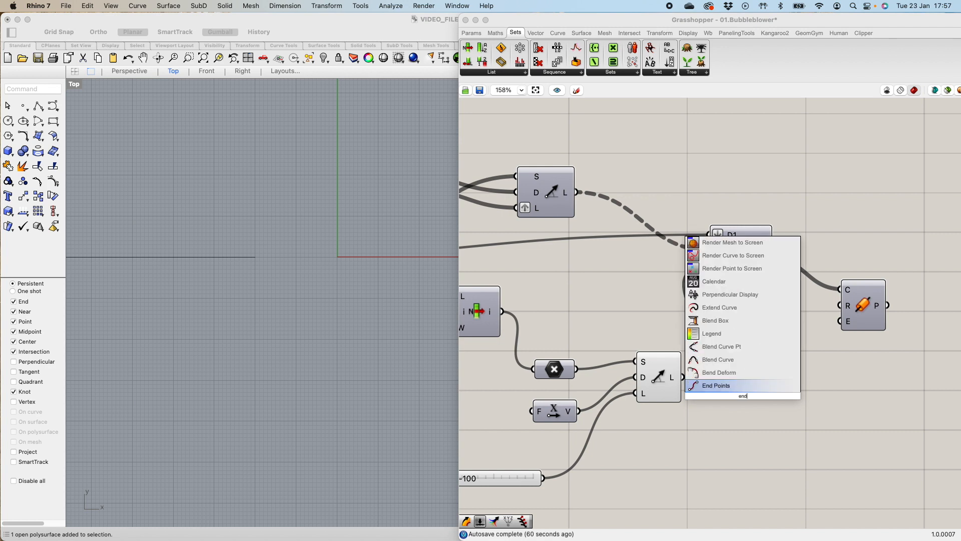
click(731, 386)
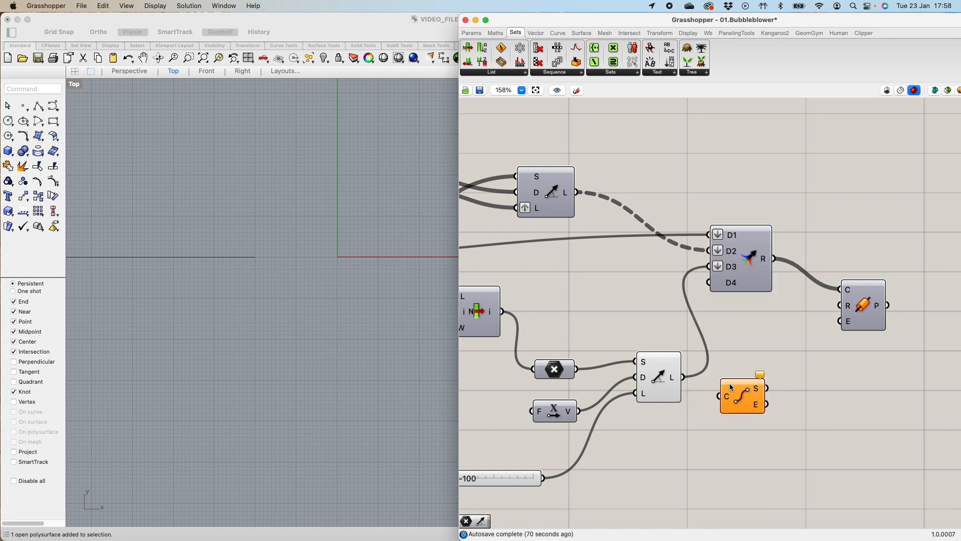
drag(684, 377, 755, 396)
scroll(430, 337, down, 3)
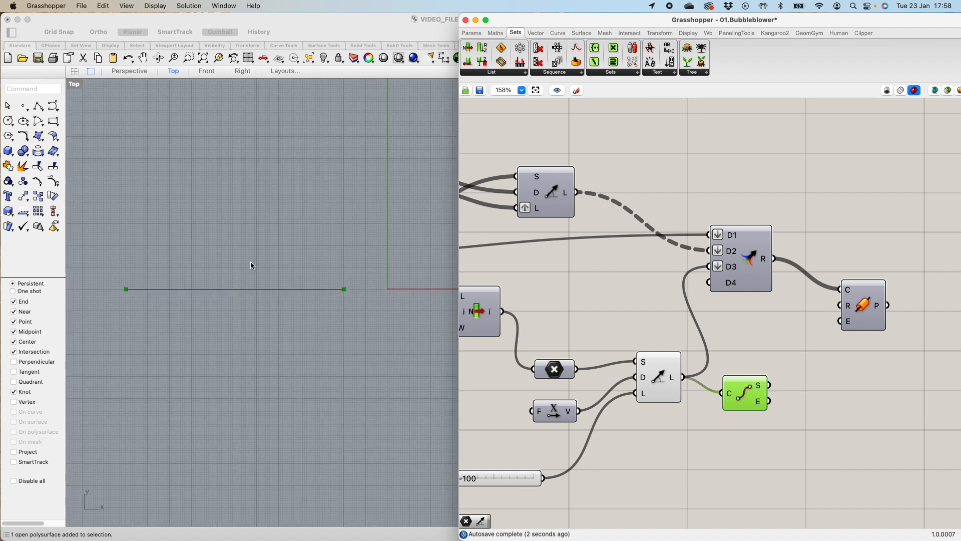
click(742, 417)
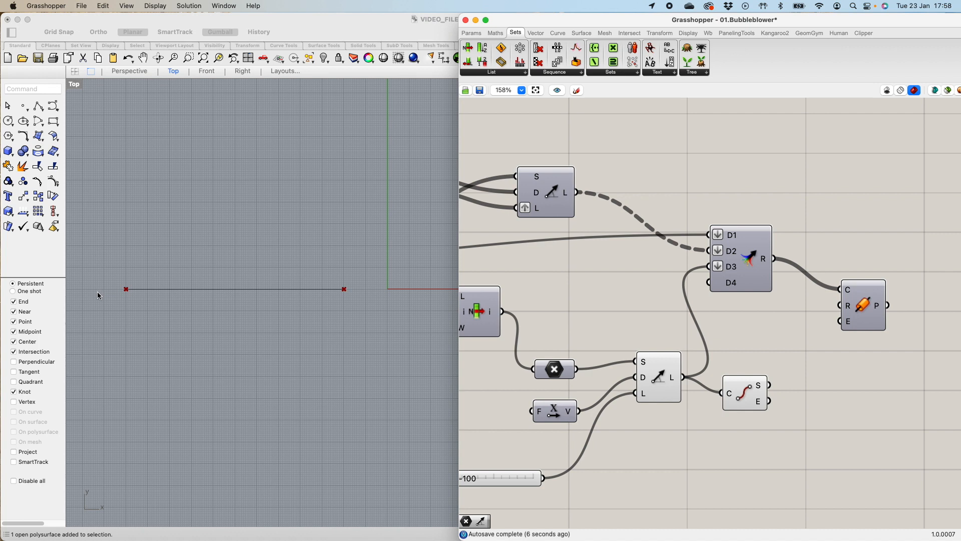
- Add another Line SDL that starts at the End Points' E output and takes its direction from the Unit X vector
scroll(787, 430, down, 1)
right_drag(784, 431, 734, 336)
double_click(734, 337)
text(l)
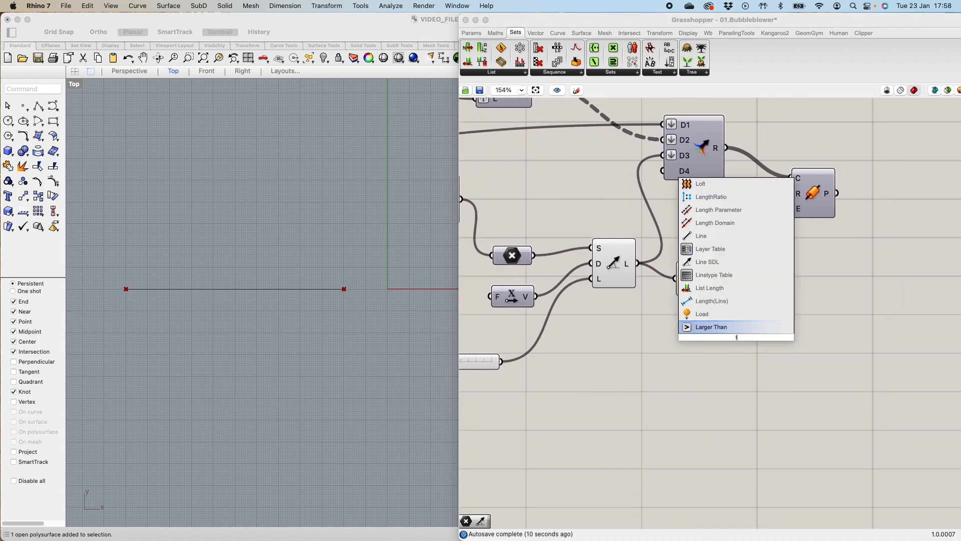
text(ine)
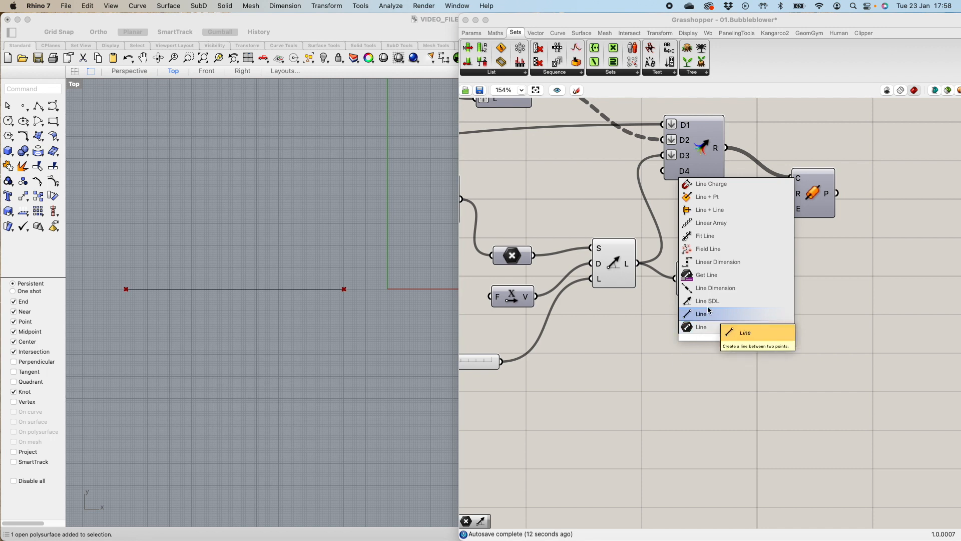
key(Return)
drag(735, 345, 786, 358)
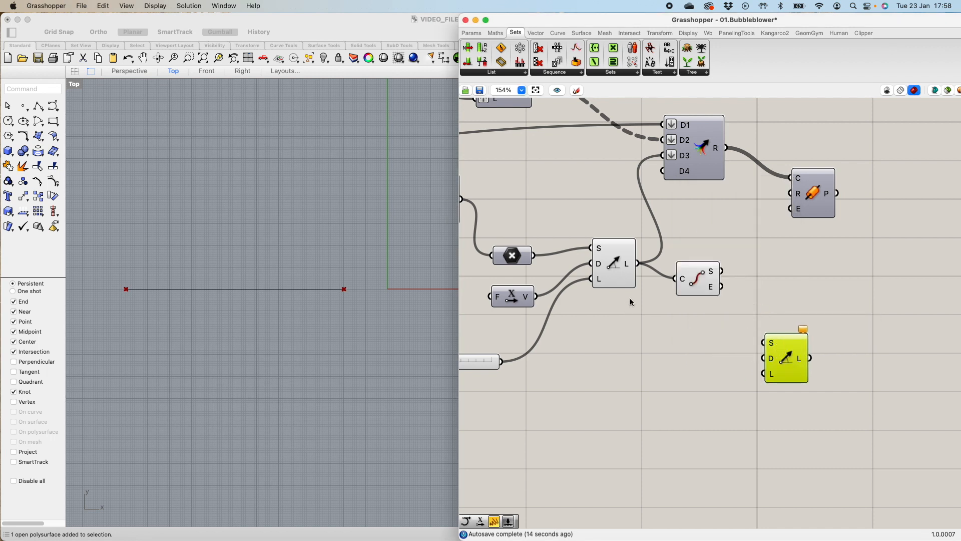
drag(536, 297, 750, 359)
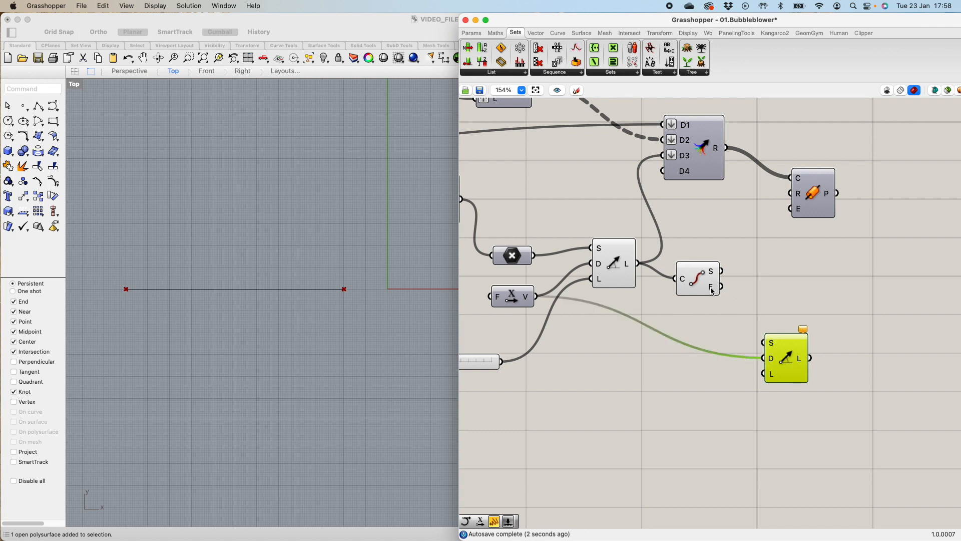
drag(712, 289, 774, 345)
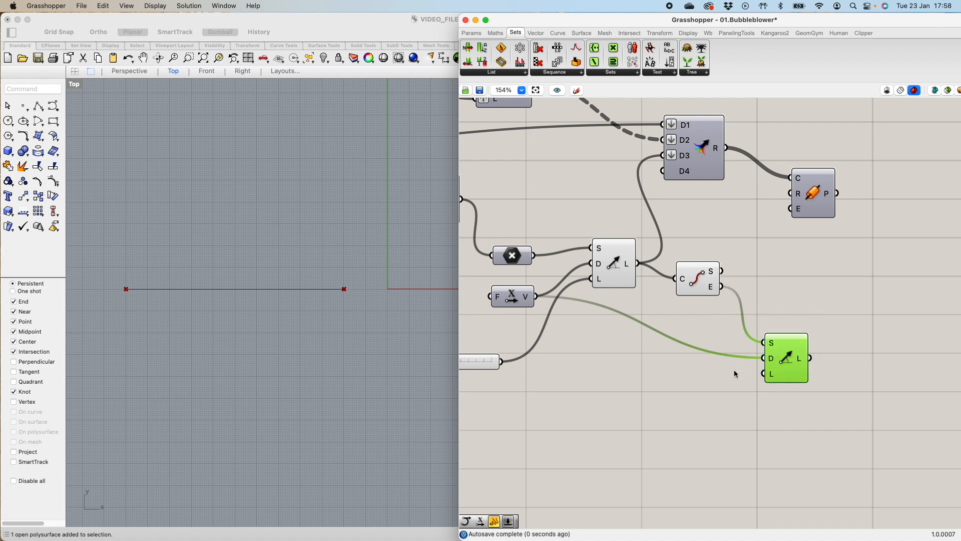
- Create a panel with the value -20 and connect it to the new Line SDL's length input
double_click(716, 385)
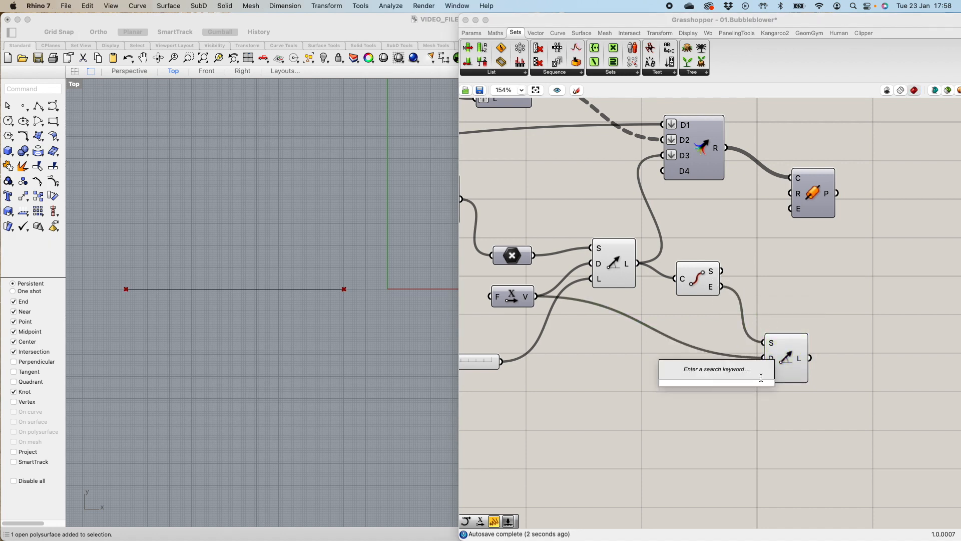
text(//2)
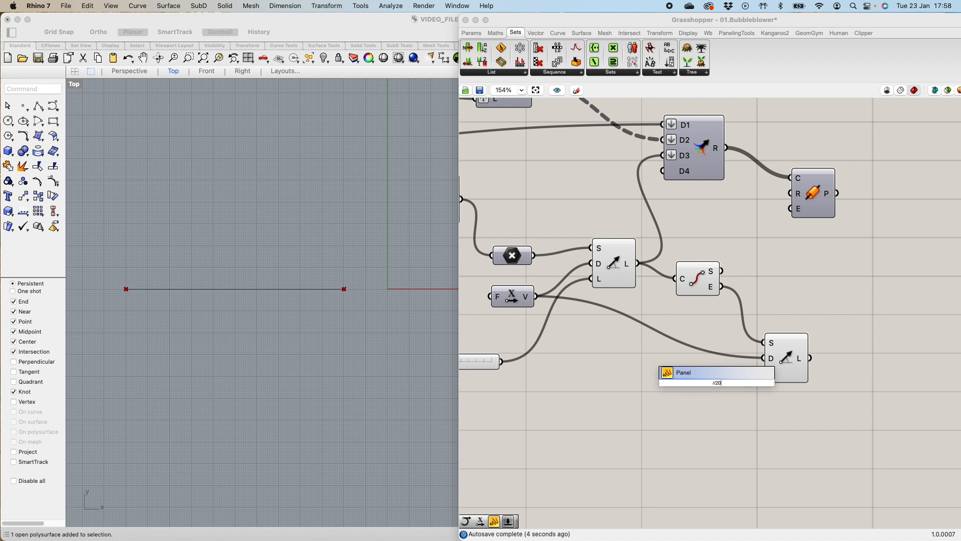
text(0)
key(Return)
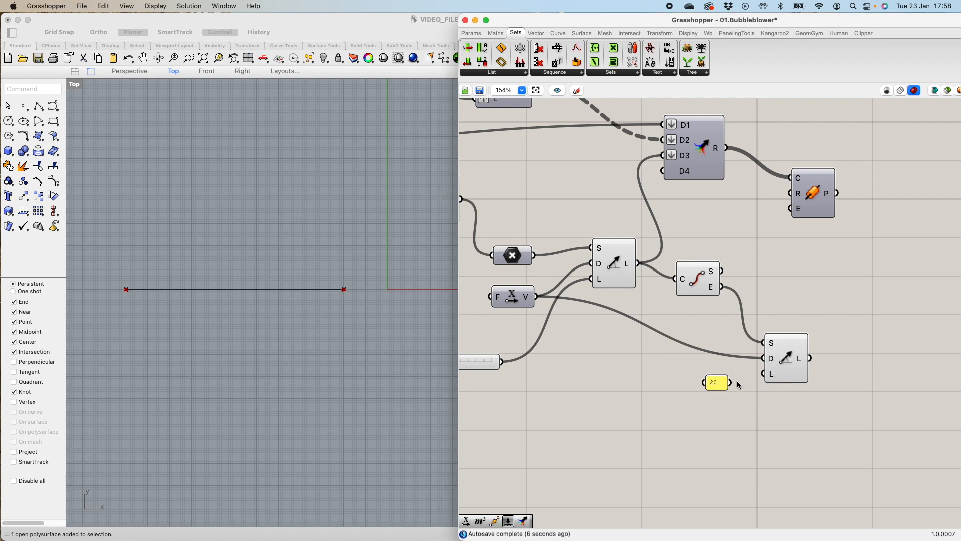
double_click(709, 382)
key(BackSpace)
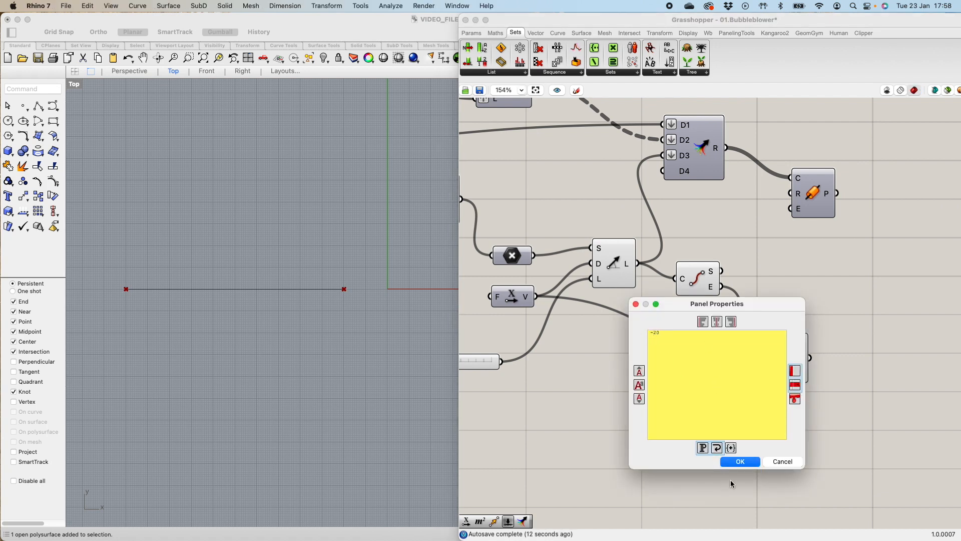
click(740, 462)
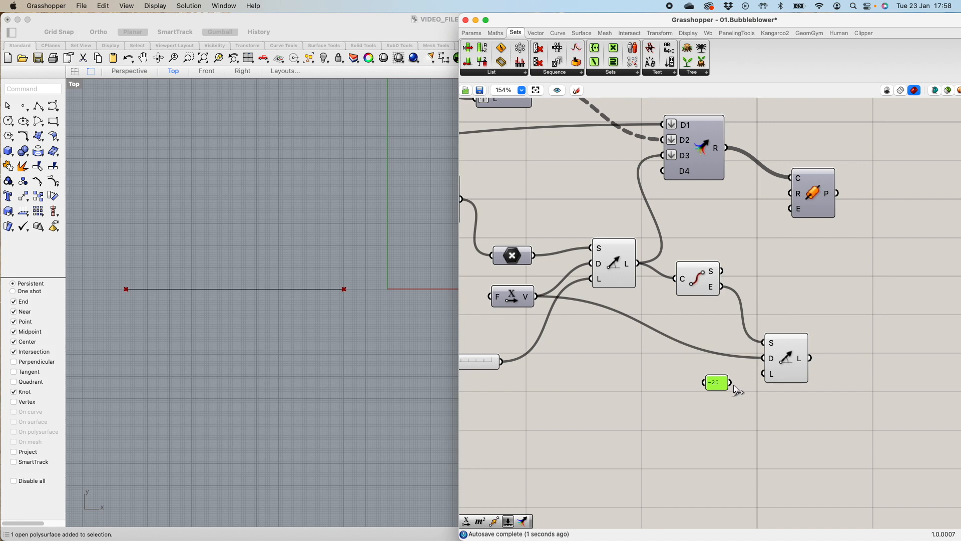
drag(730, 384, 756, 378)
scroll(279, 316, down, 6)
scroll(180, 287, up, 8)
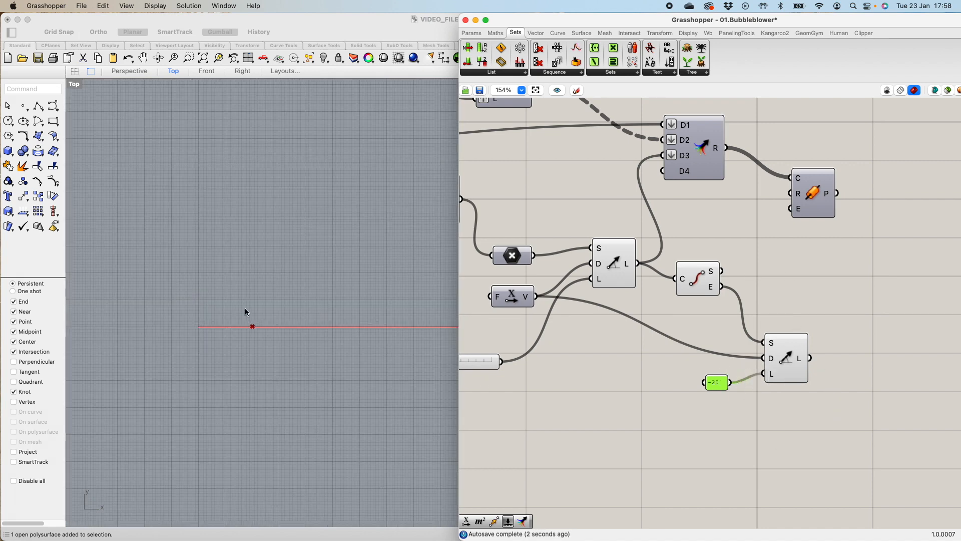
- Add a Pipe component and connect the new Line SDL's output to its curve input
scroll(702, 386, down, 3)
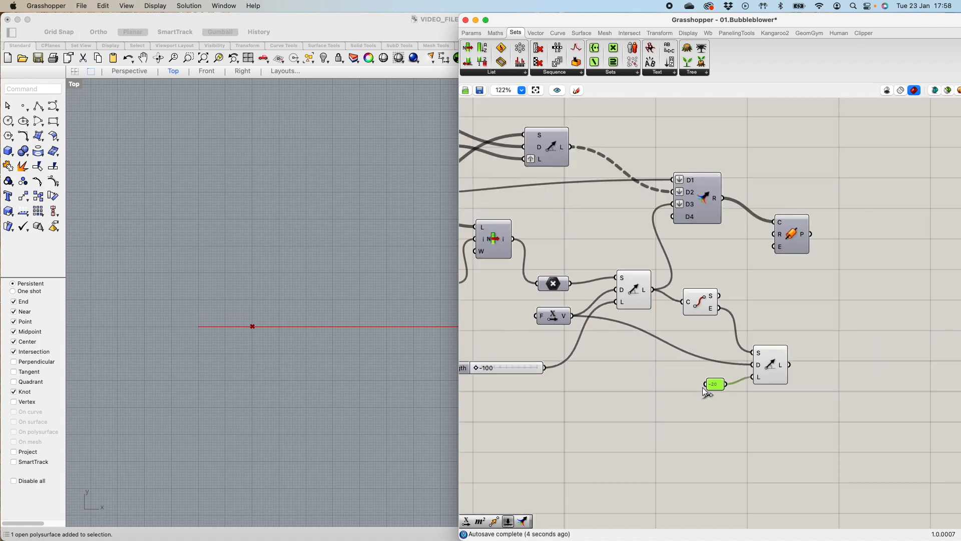
right_drag(786, 399, 647, 353)
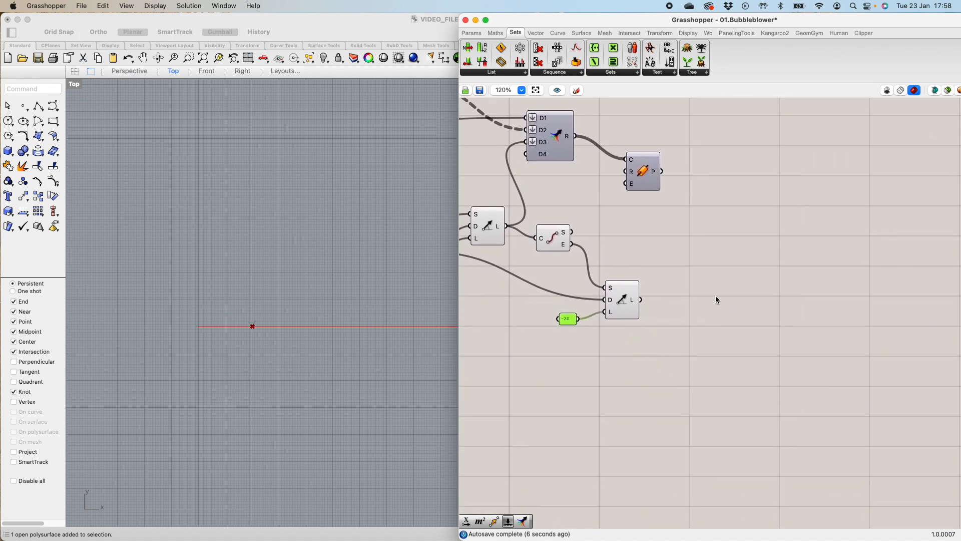
double_click(698, 294)
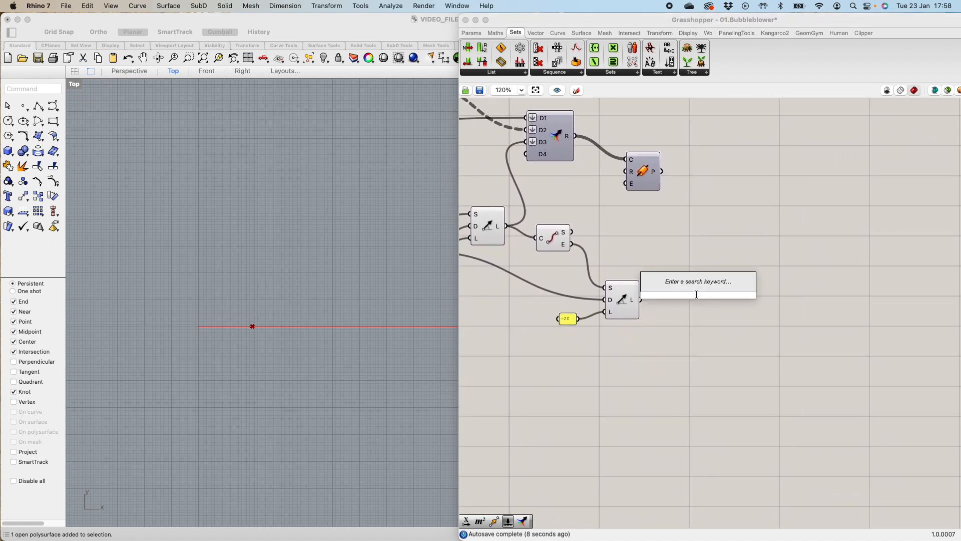
text(pi)
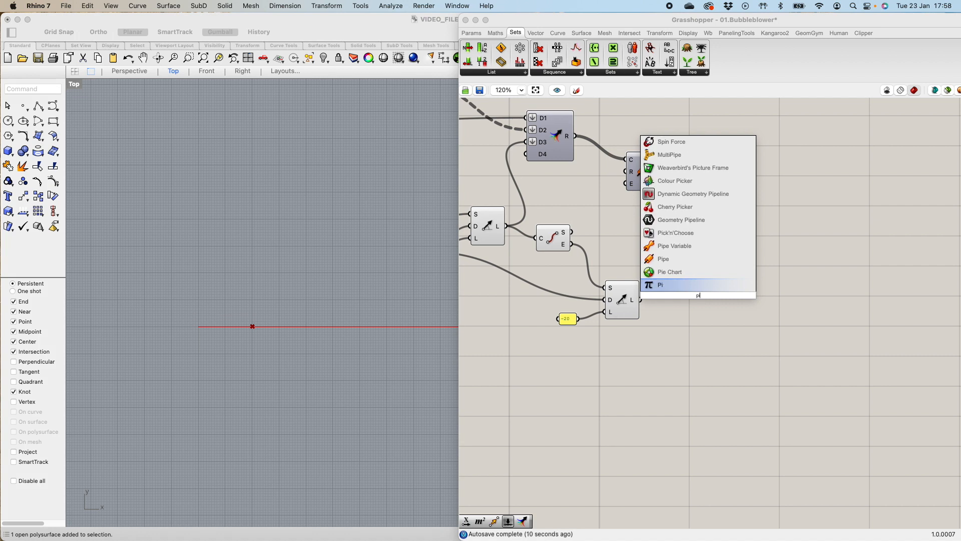
click(671, 258)
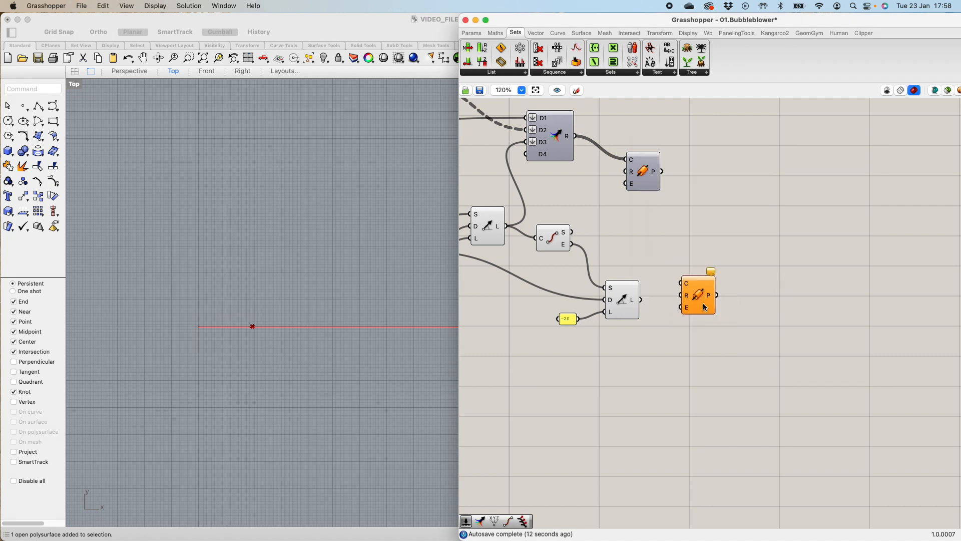
drag(641, 299, 684, 284)
click(693, 293)
- Set the new Pipe's end caps to Round
scroll(706, 313, down, 3)
scroll(707, 320, up, 5)
scroll(706, 320, up, 5)
right_click(703, 318)
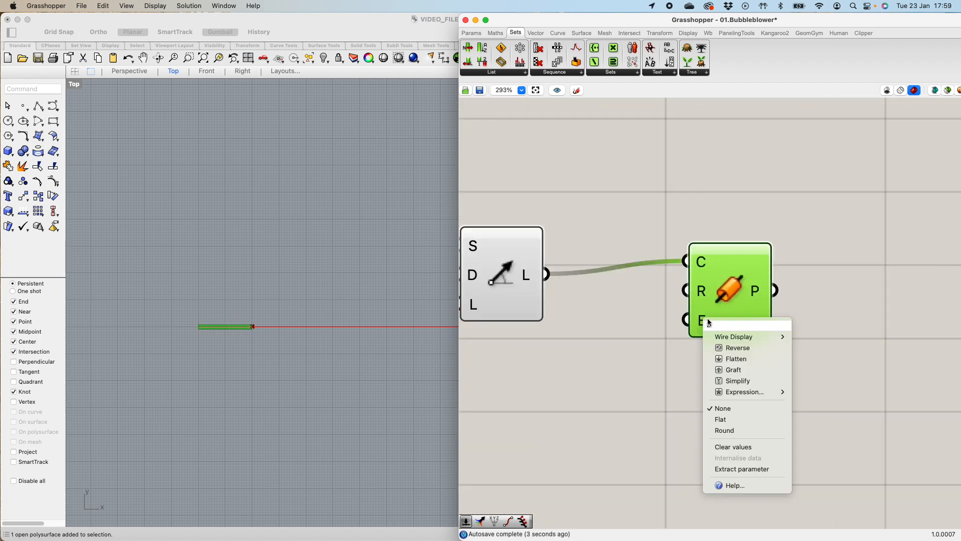
click(723, 431)
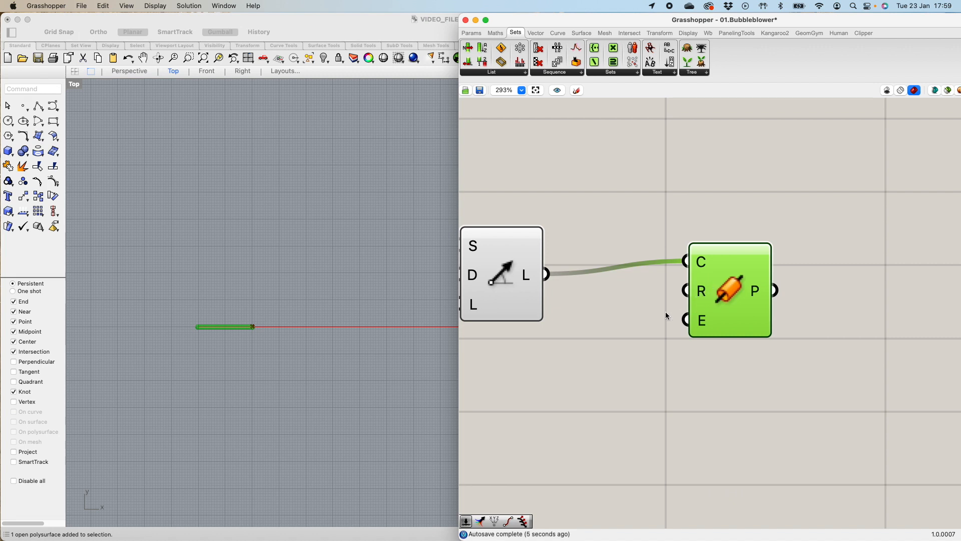
- Create a panel with the value 10 and connect it to the new Pipe's radius input
double_click(638, 311)
text(//10)
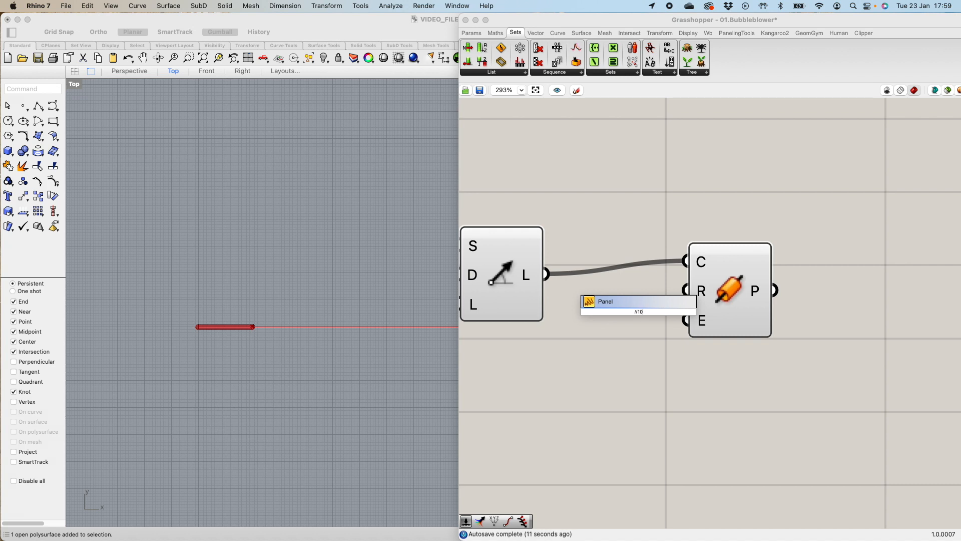
key(Return)
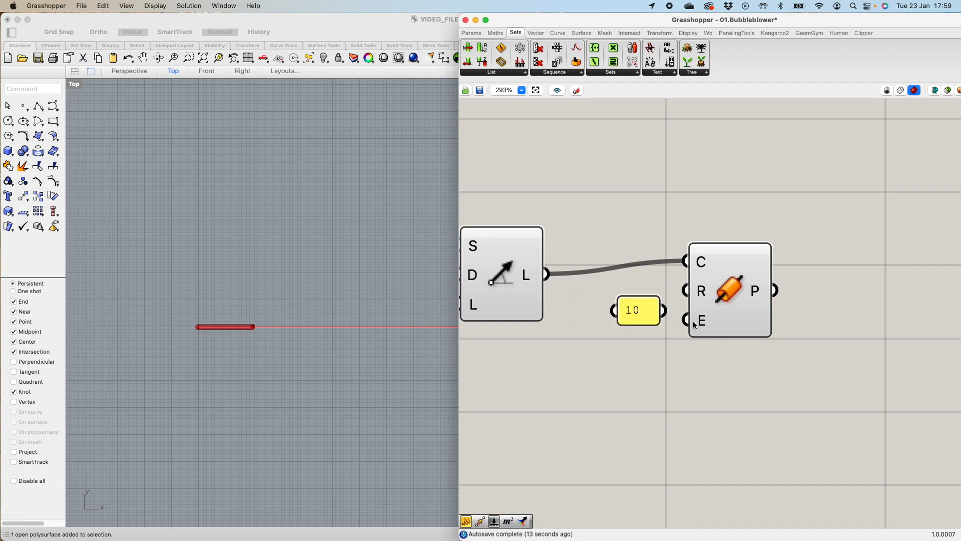
drag(664, 311, 686, 291)
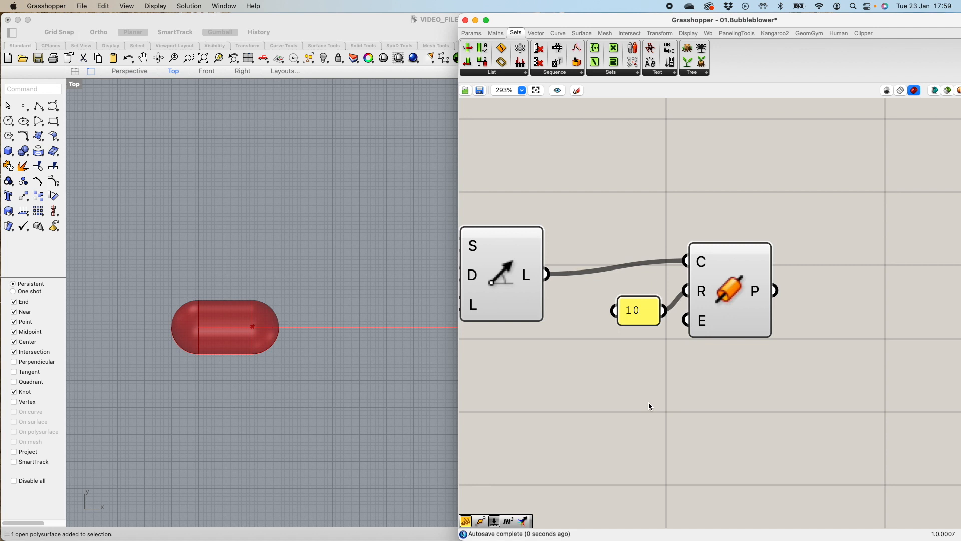
- Tidy the layout by placing the two Pipe components one above the other and the radius panel just below them
scroll(649, 405, down, 5)
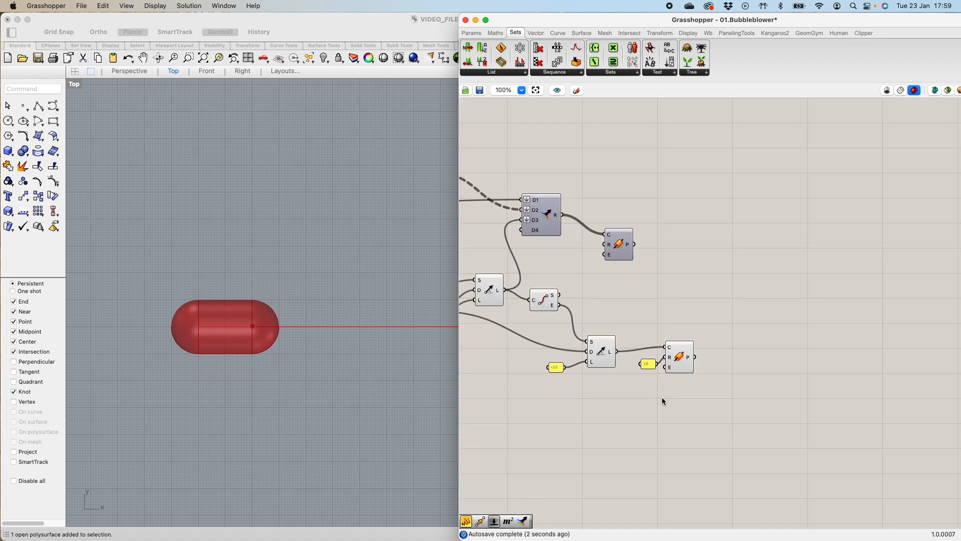
scroll(663, 401, down, 3)
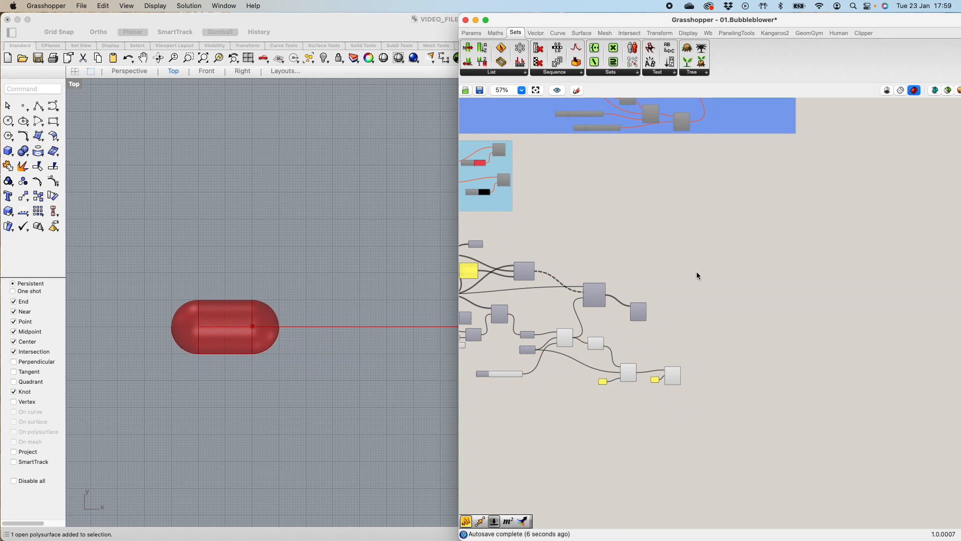
drag(638, 311, 658, 315)
scroll(674, 335, down, 1)
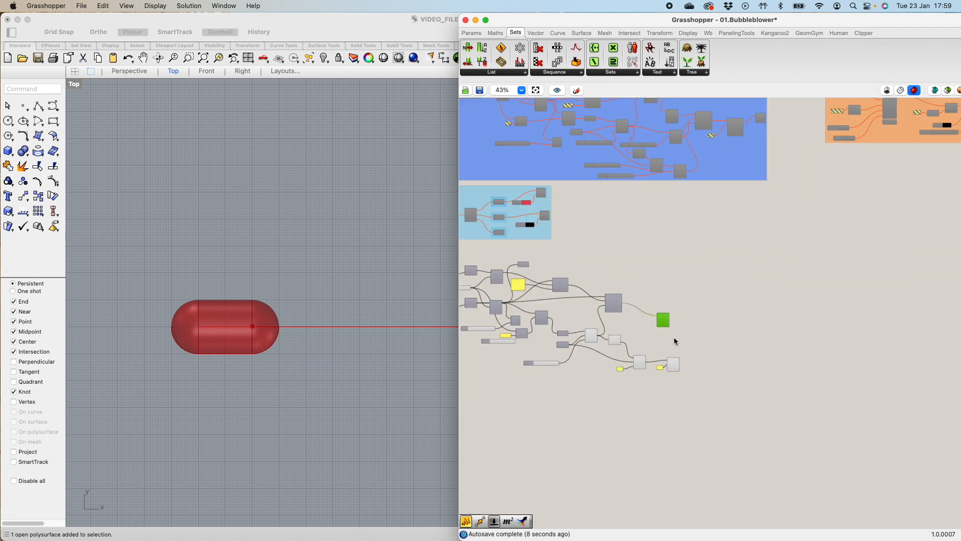
scroll(674, 341, up, 3)
drag(668, 395, 658, 356)
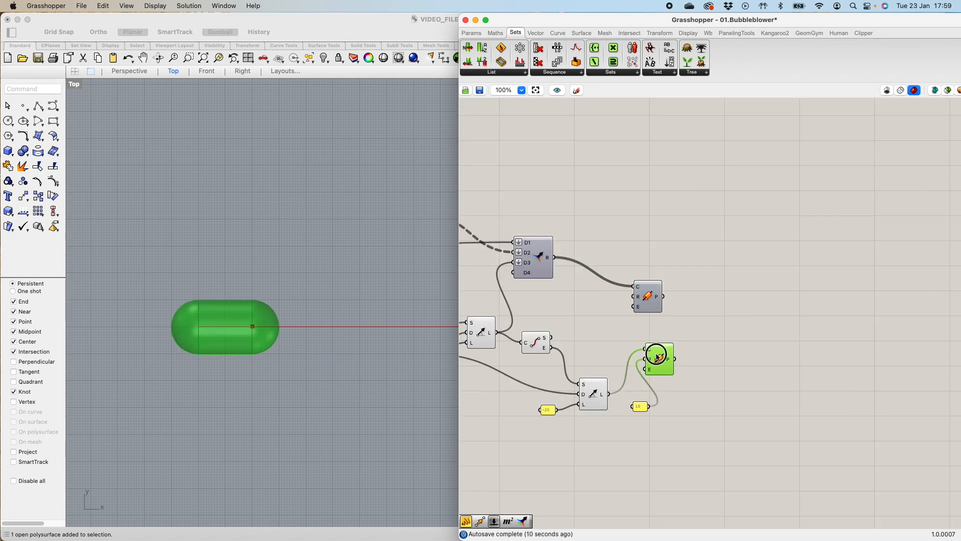
drag(640, 406, 634, 395)
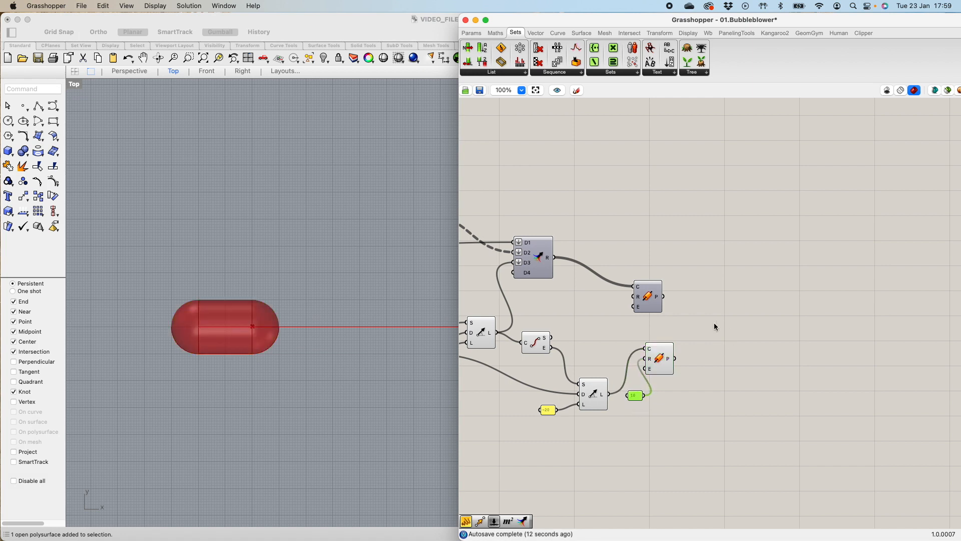
- Add a Merge component beside the two Pipe components and flatten its D1 and D2 inputs
double_click(714, 326)
text(merg)
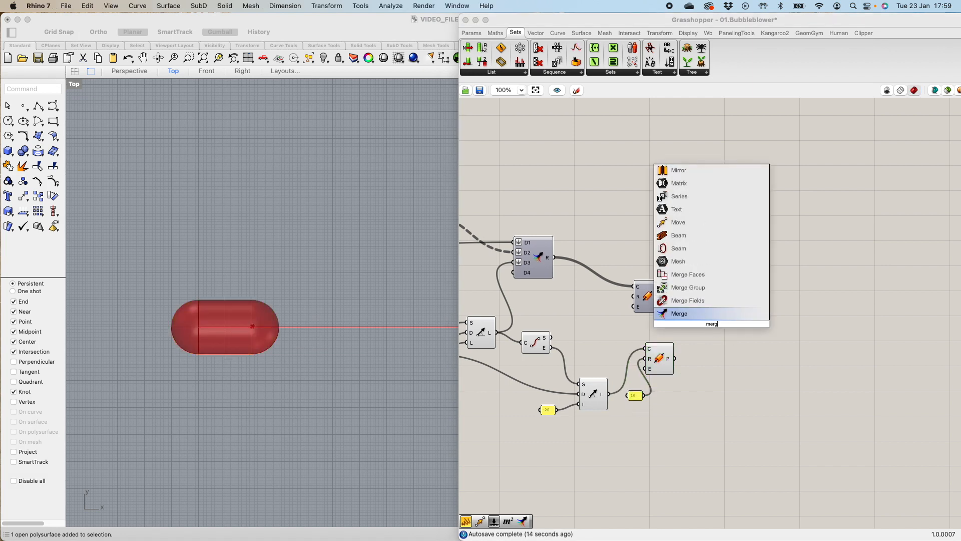
key(Return)
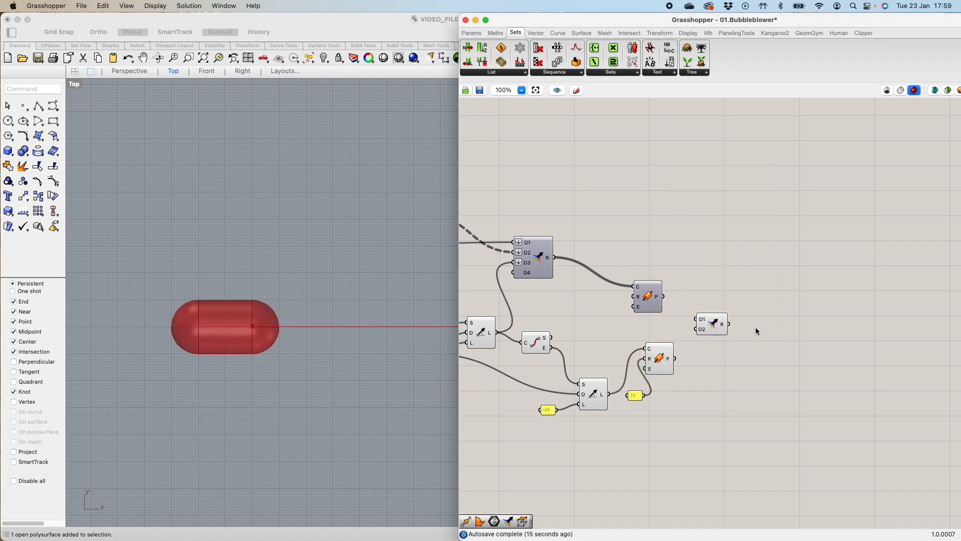
scroll(711, 323, up, 4)
right_click(700, 319)
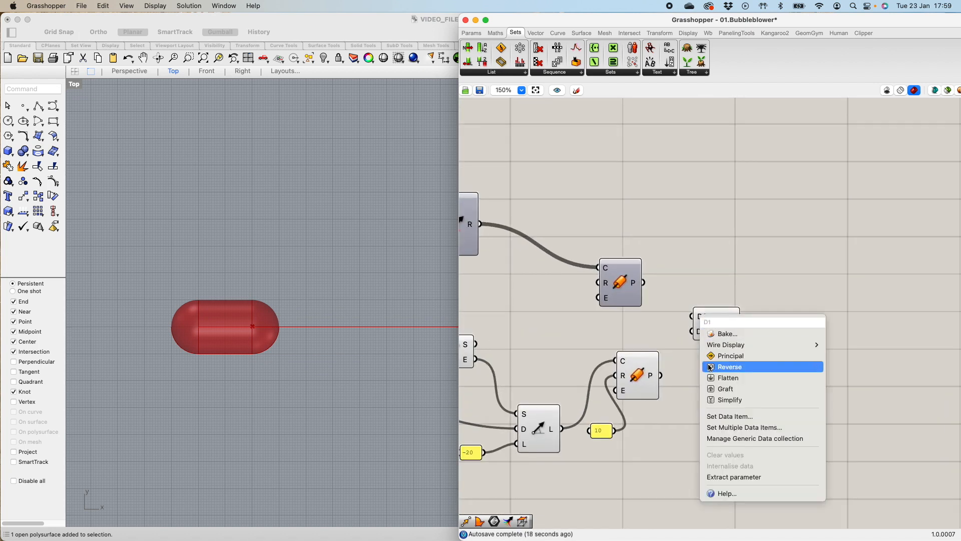
click(713, 379)
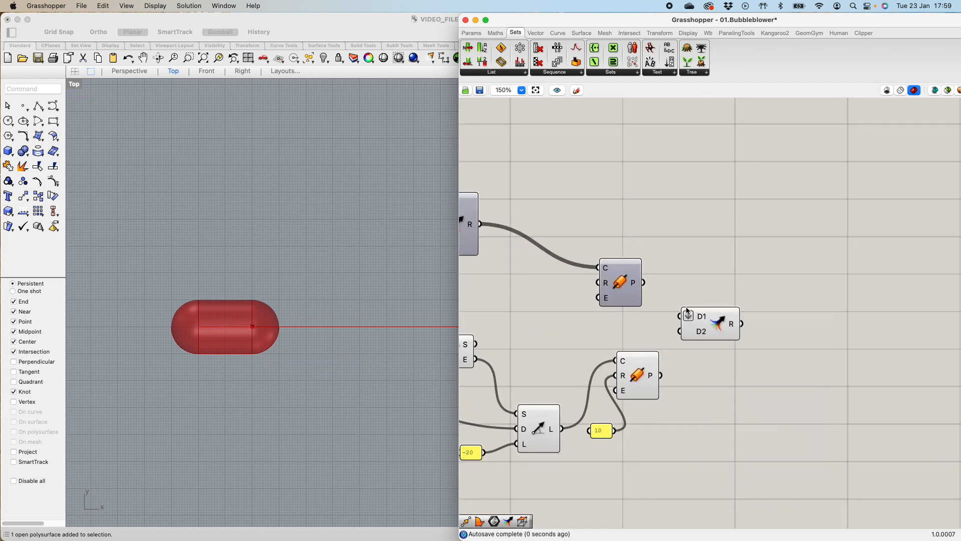
right_click(701, 332)
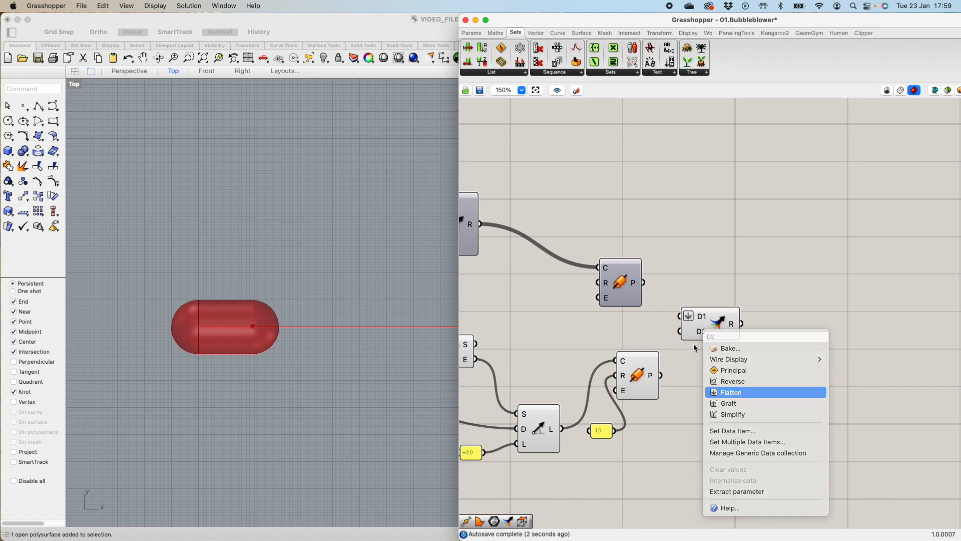
click(715, 392)
- Connect the upper Pipe's output to the new Merge's D1 input and the round-capped Pipe's output to D2
drag(661, 375, 680, 331)
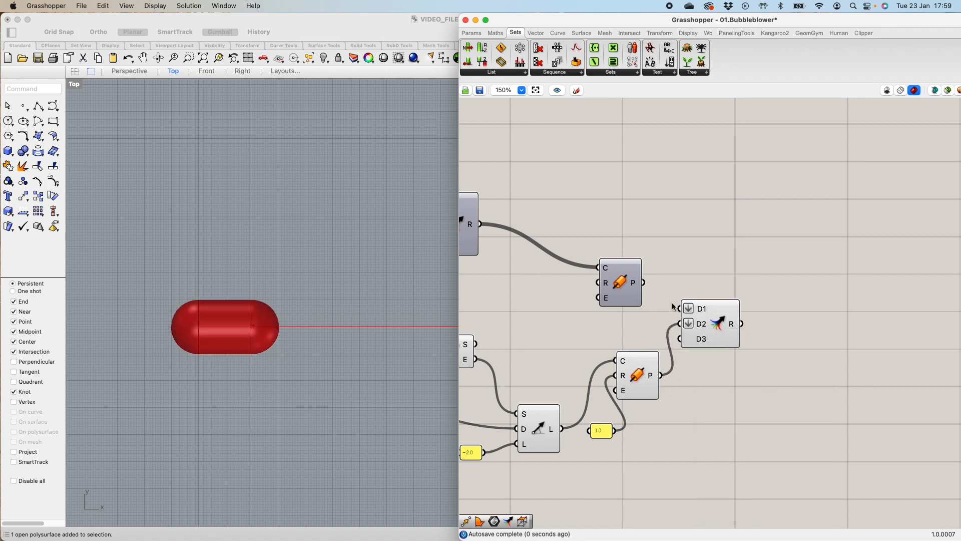
drag(645, 283, 716, 322)
scroll(375, 349, down, 5)
scroll(376, 348, up, 3)
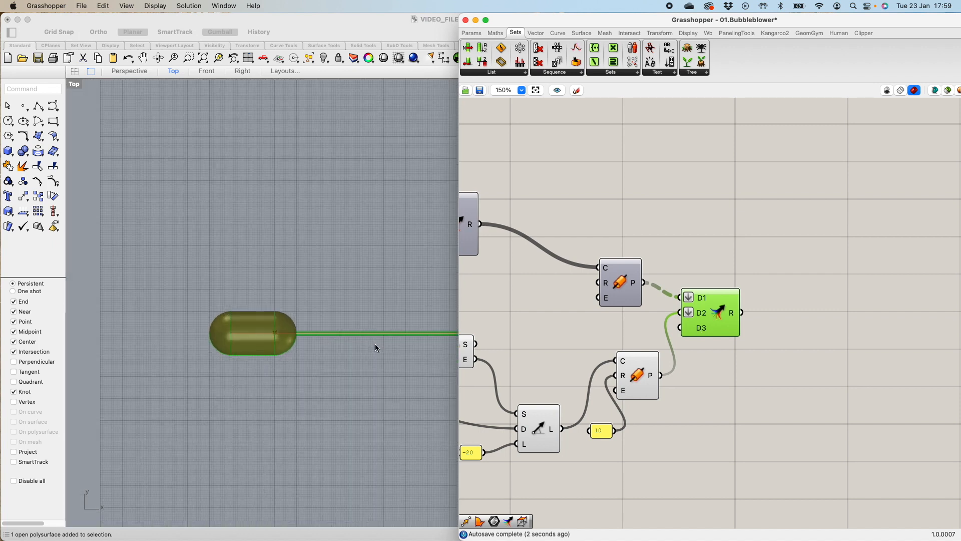
- Examine the merged bubble blower in the Top view, comparing the thin handle with the round-capped end and the ring
scroll(320, 320, down, 5)
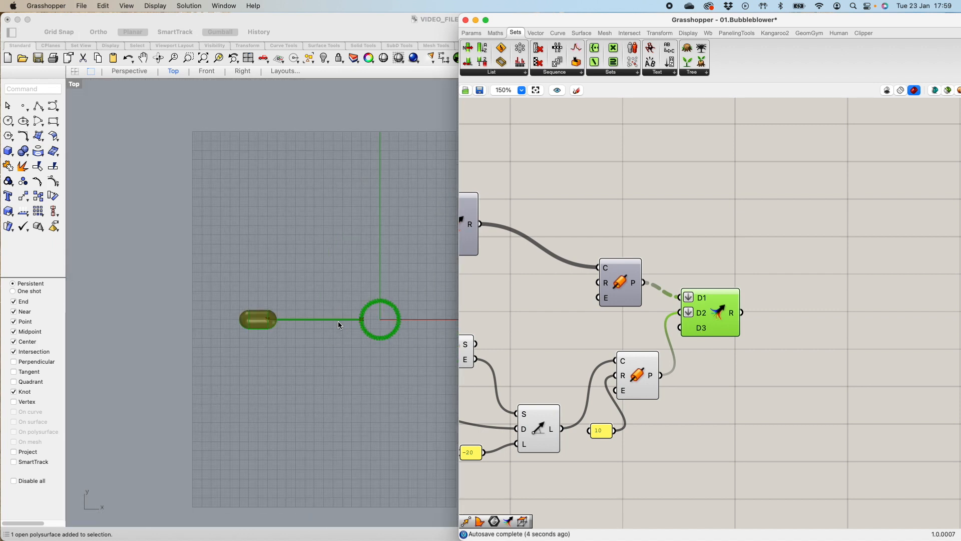
scroll(338, 323, up, 6)
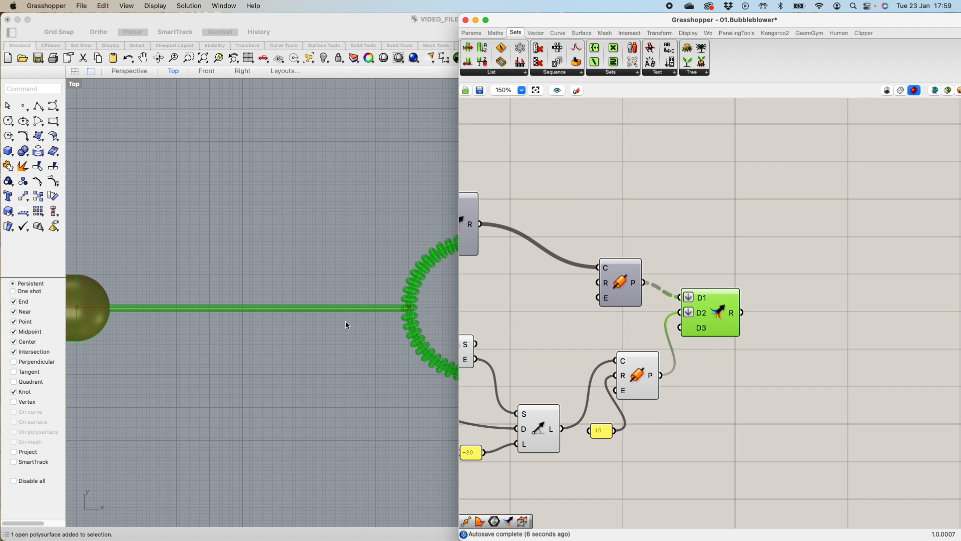
drag(641, 365, 638, 359)
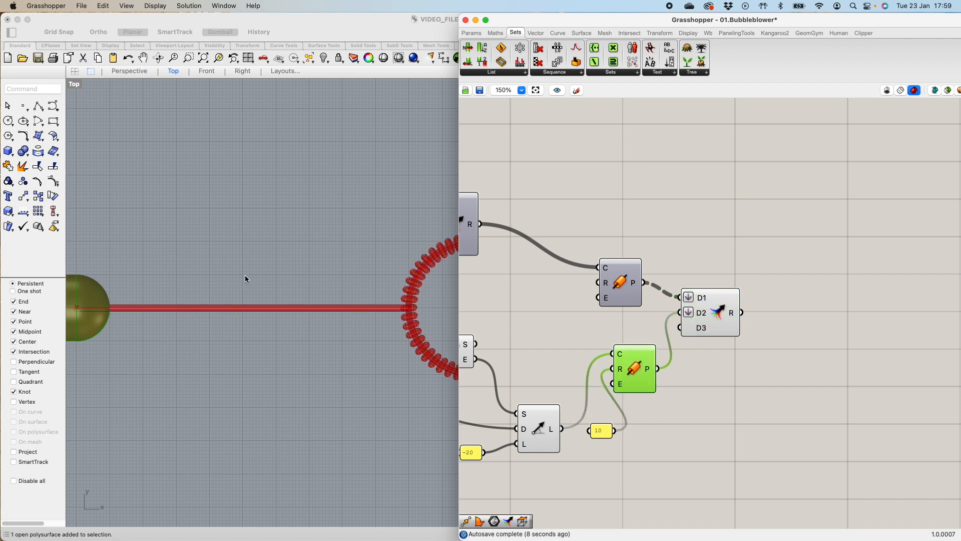
scroll(295, 298, down, 3)
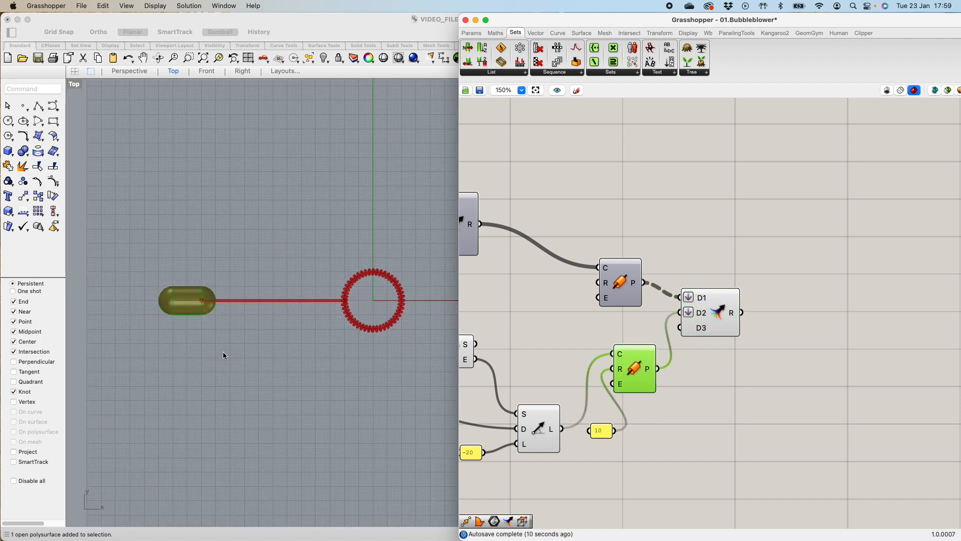
scroll(758, 405, down, 1)
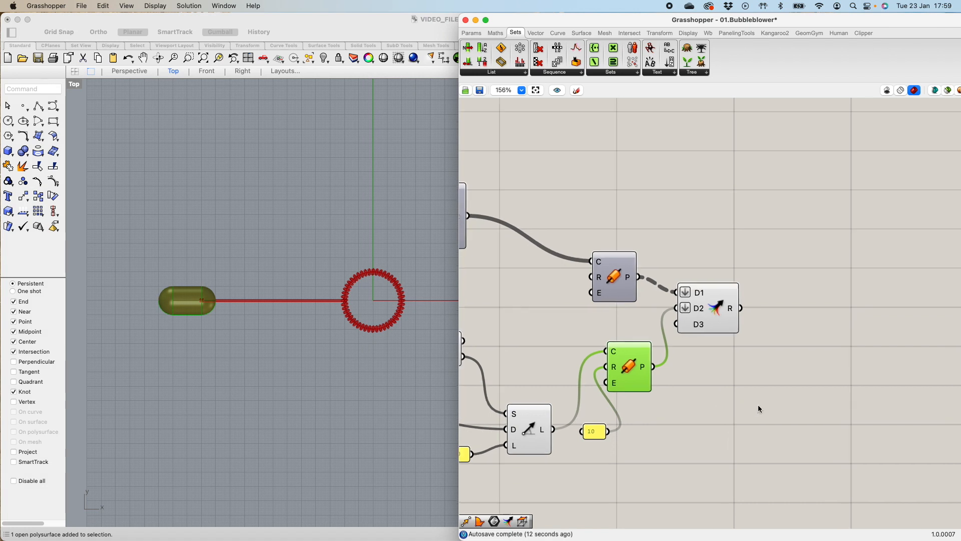
scroll(713, 402, down, 2)
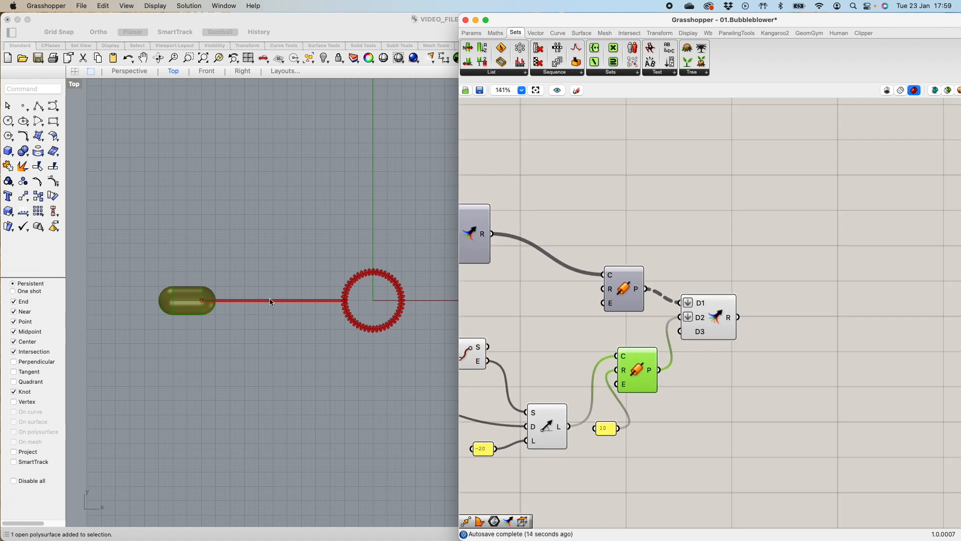
scroll(260, 302, up, 3)
scroll(261, 302, down, 3)
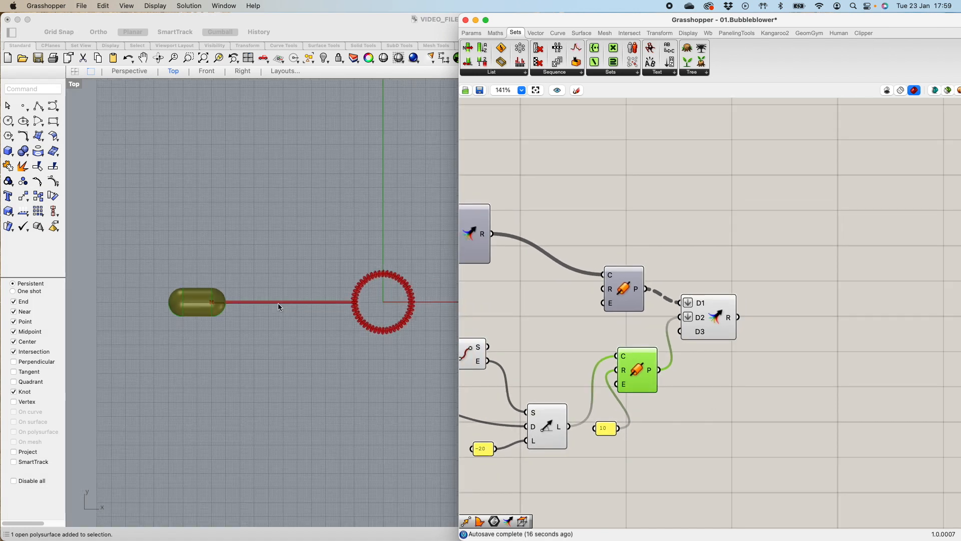
scroll(710, 389, down, 5)
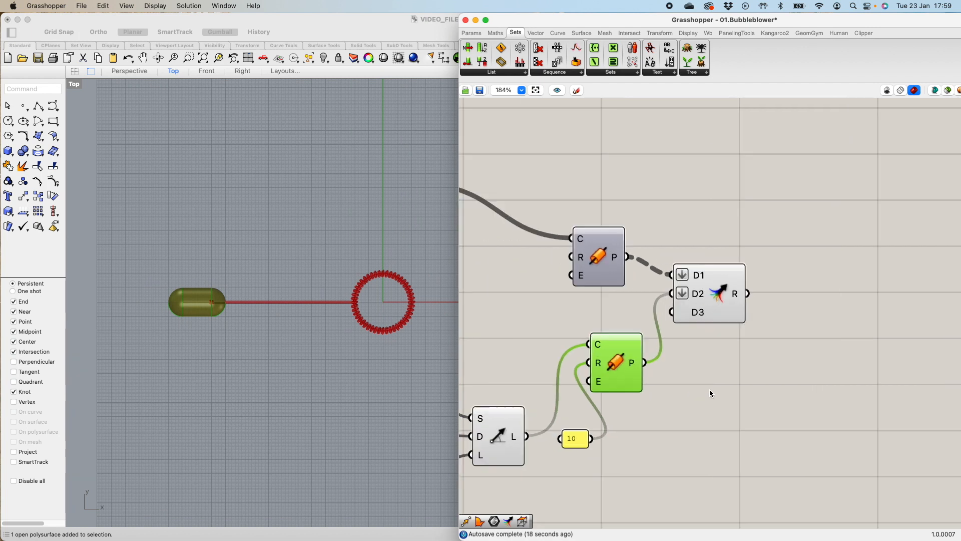
right_drag(709, 432, 798, 390)
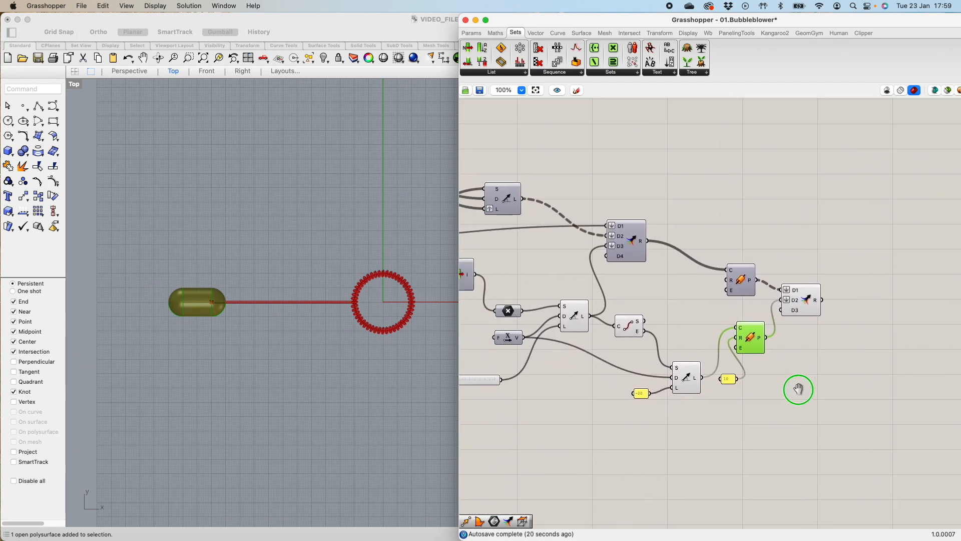
- Shift the End Points component down and add a Pipe above it, fed by the handle's Line SDL output
click(576, 320)
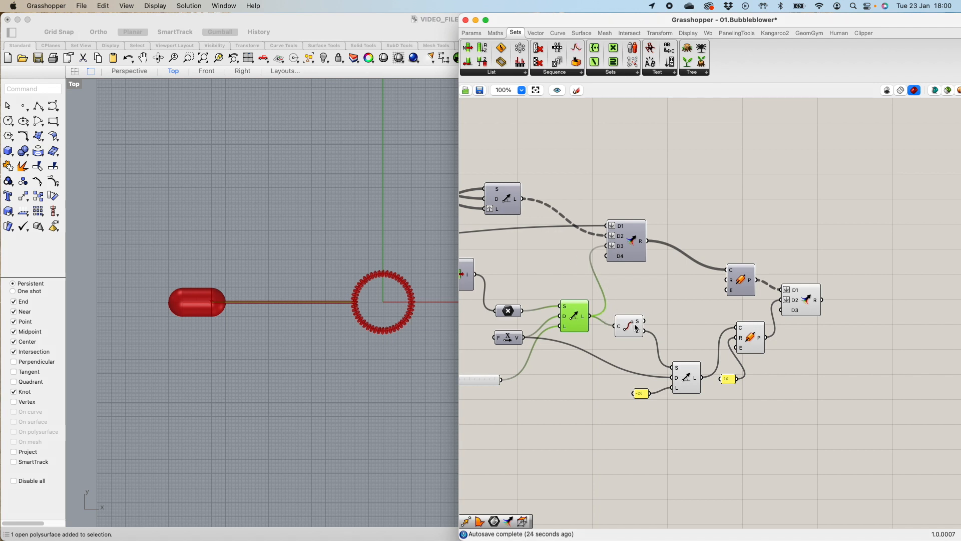
drag(626, 327, 622, 347)
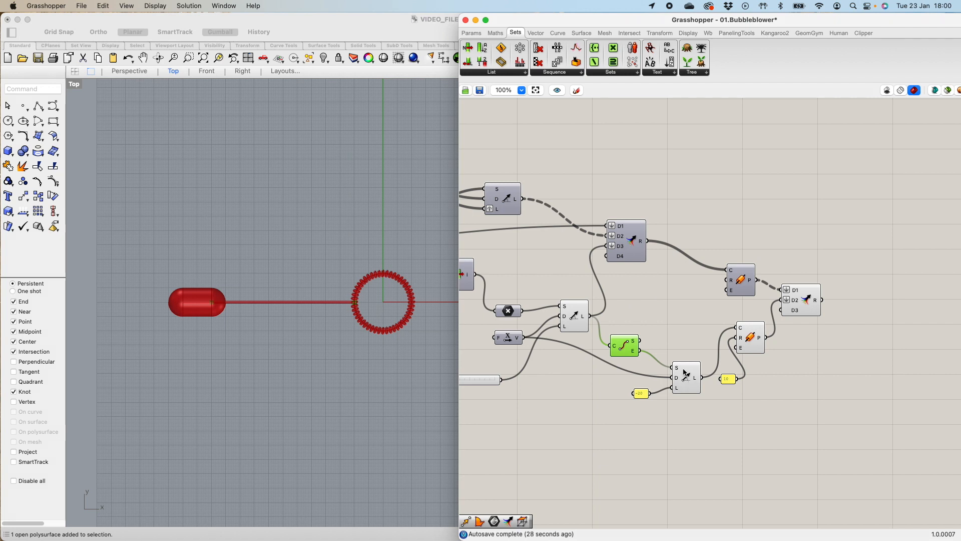
double_click(662, 314)
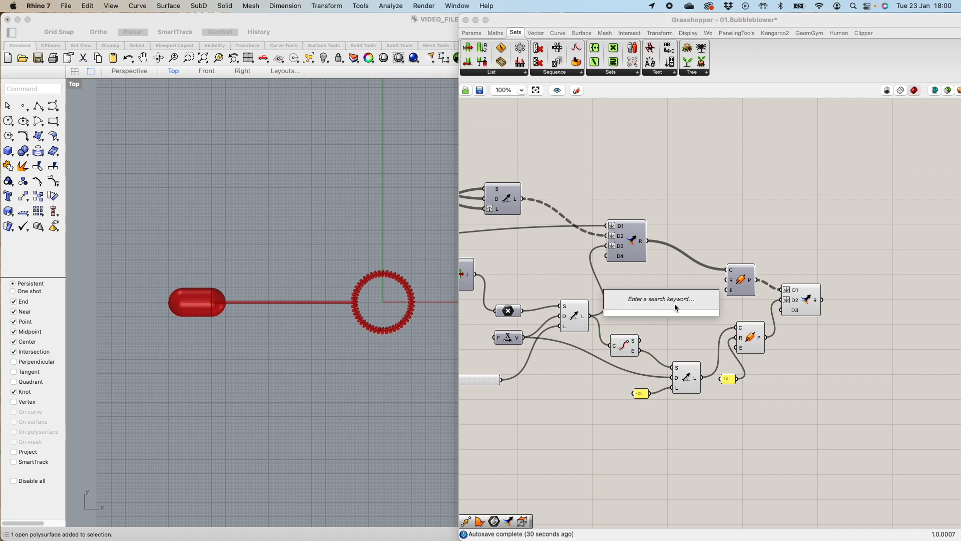
text(pip)
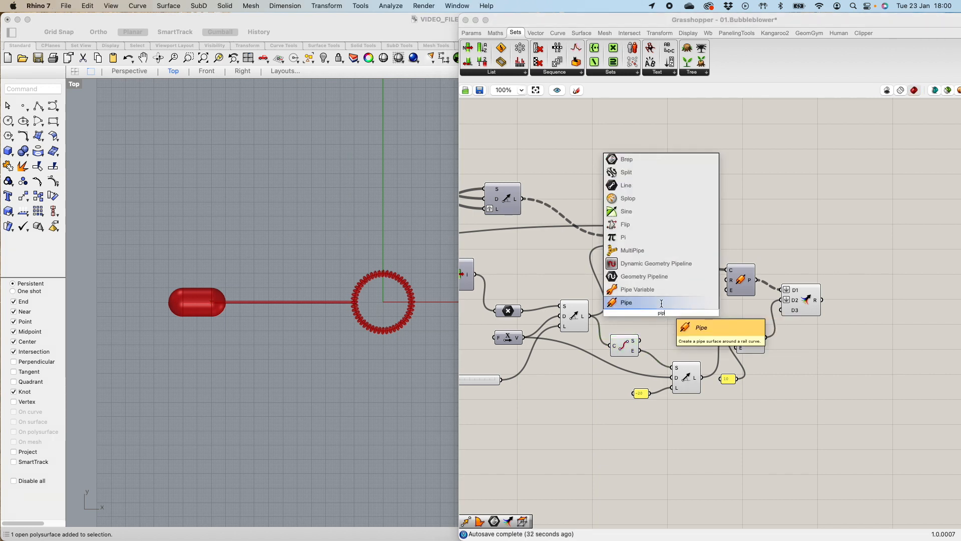
click(662, 302)
drag(591, 316, 685, 311)
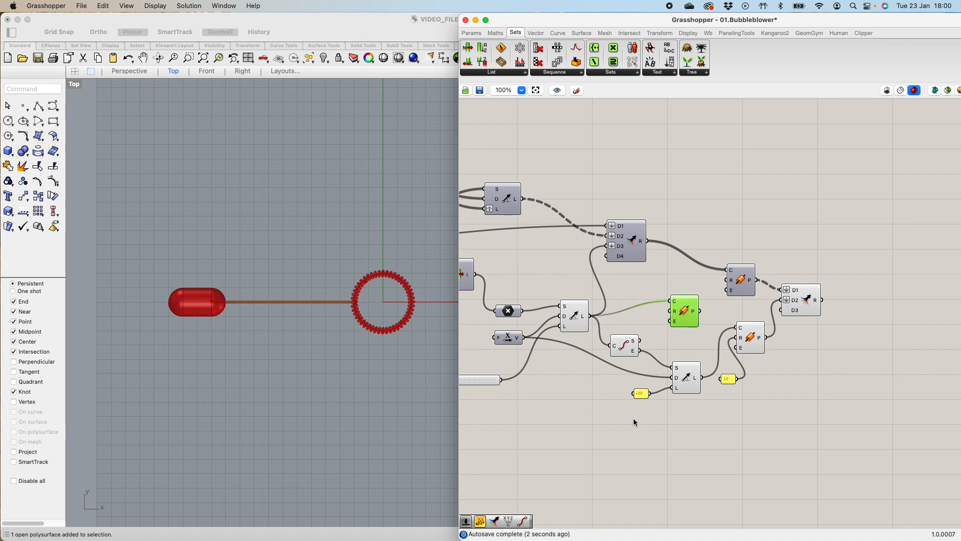
double_click(655, 317)
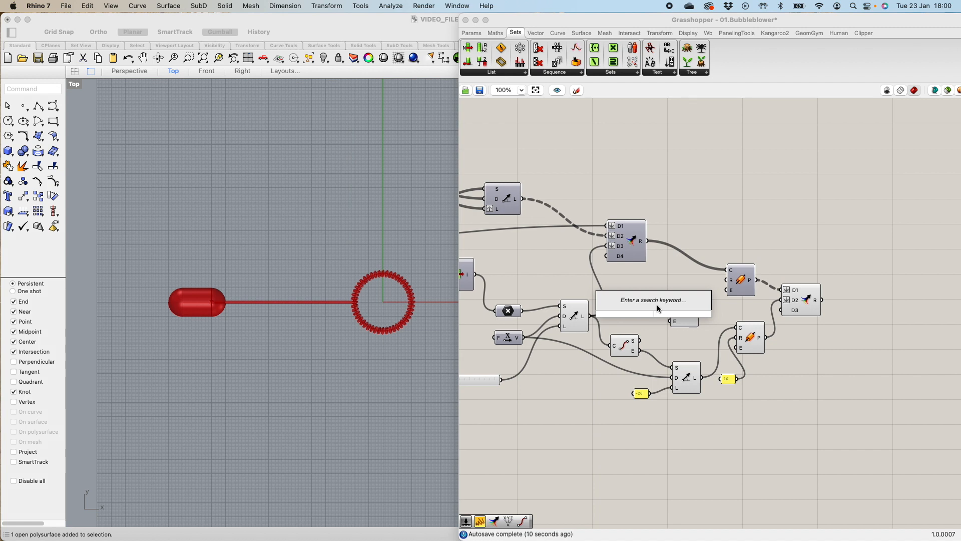
text(4)
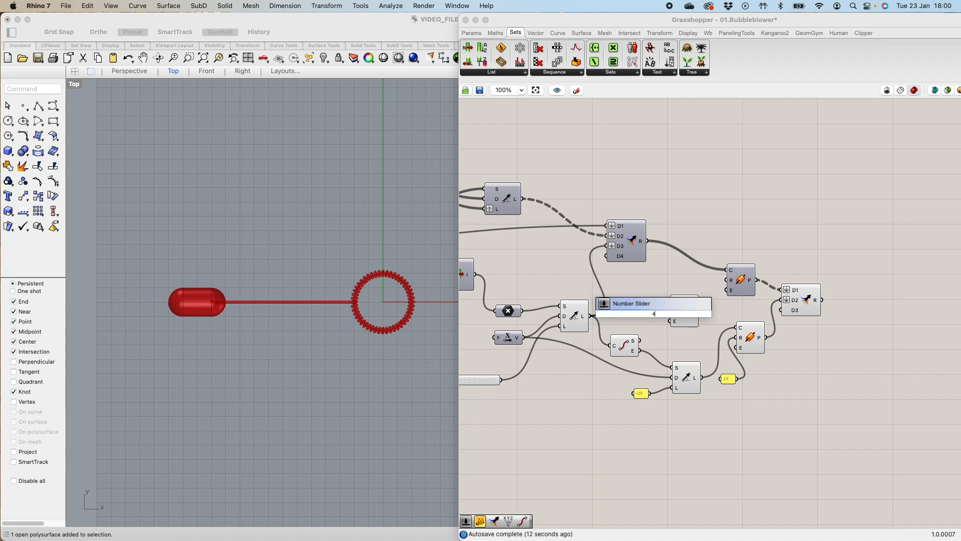
key(Return)
click(617, 314)
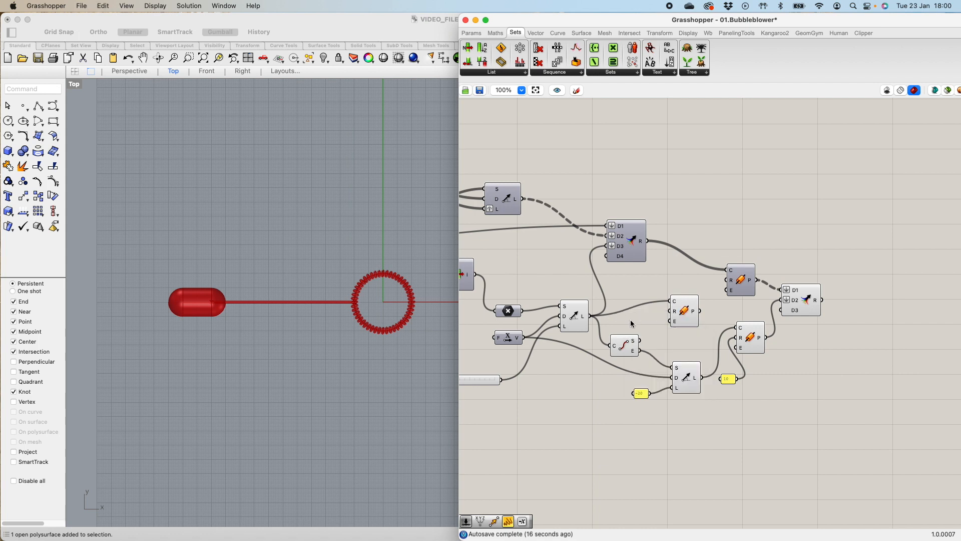
- Create a panel with the value 4 and connect it to the handle Pipe's radius input
double_click(651, 314)
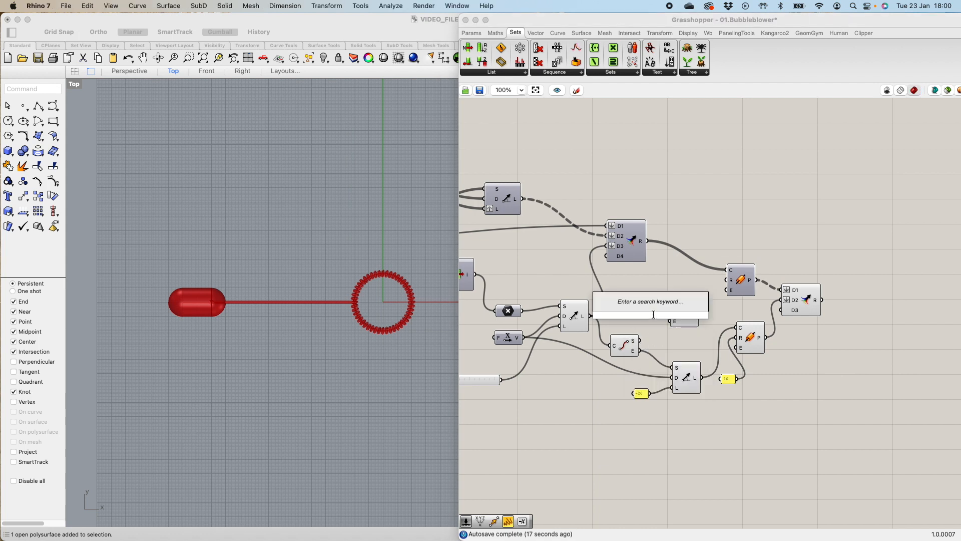
text(//4)
key(Return)
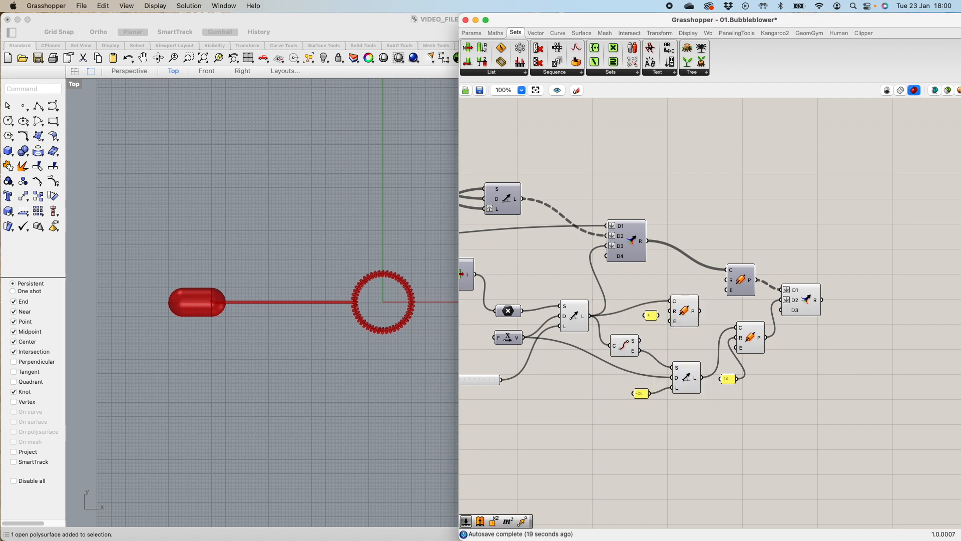
drag(659, 316, 673, 311)
click(680, 317)
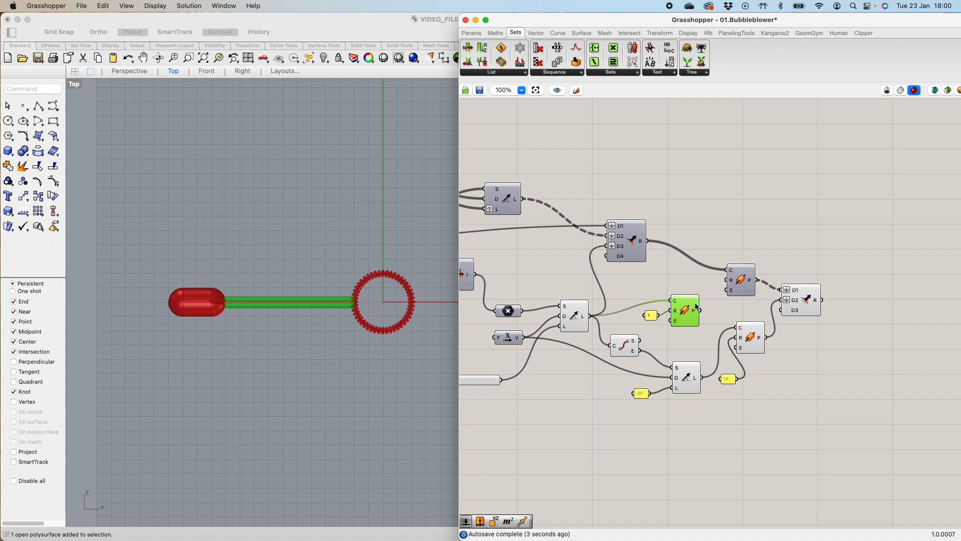
drag(690, 306, 688, 303)
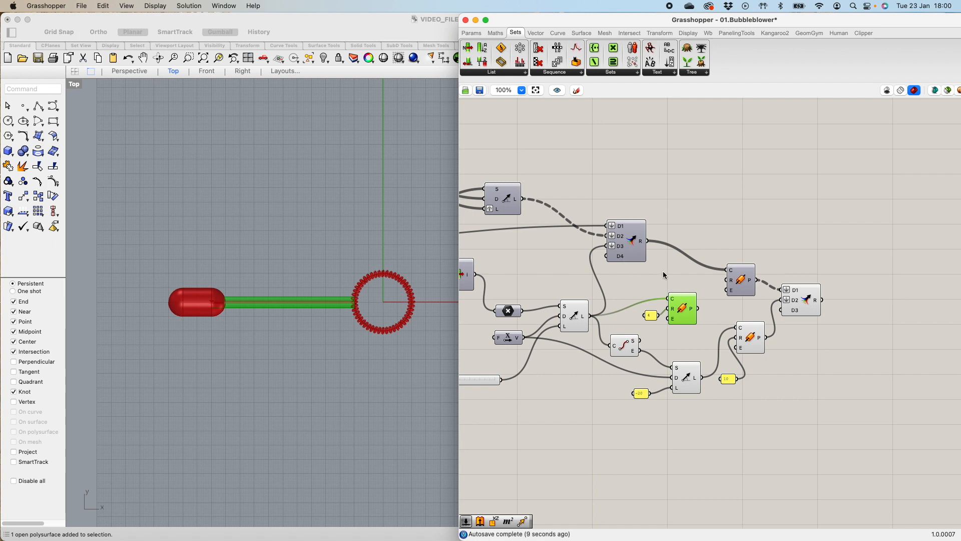
- Try feeding the handle Pipe into the curve Merge's D3 input, and reconnect the handle's Line SDL output there
drag(699, 309, 685, 245)
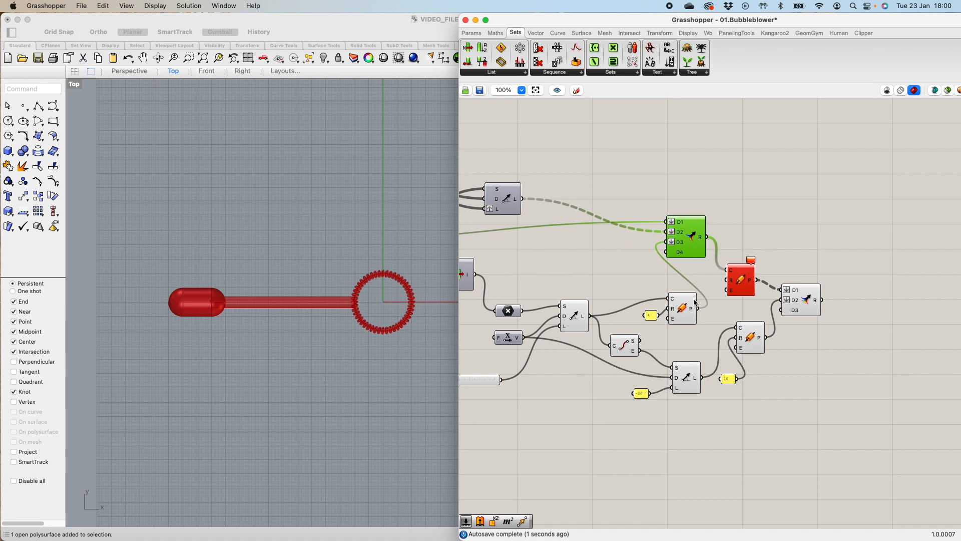
drag(685, 302, 685, 300)
drag(590, 316, 681, 254)
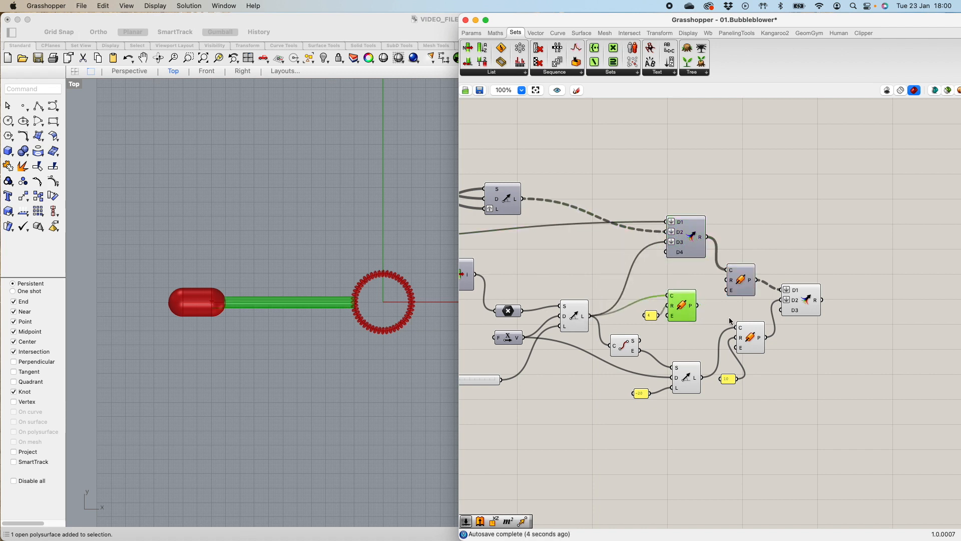
- Flatten the final Merge's D3 input and connect the handle Pipe's output to it
drag(745, 288, 747, 280)
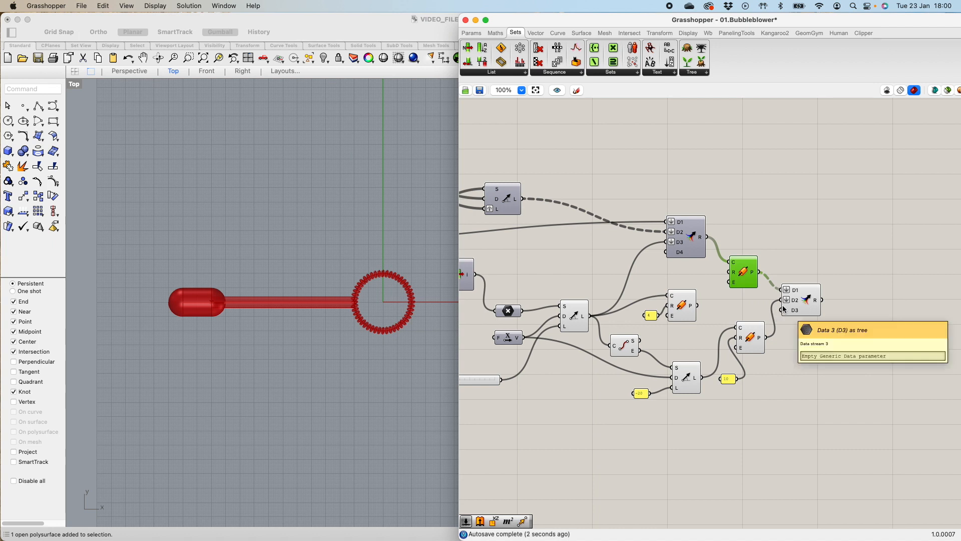
right_click(787, 315)
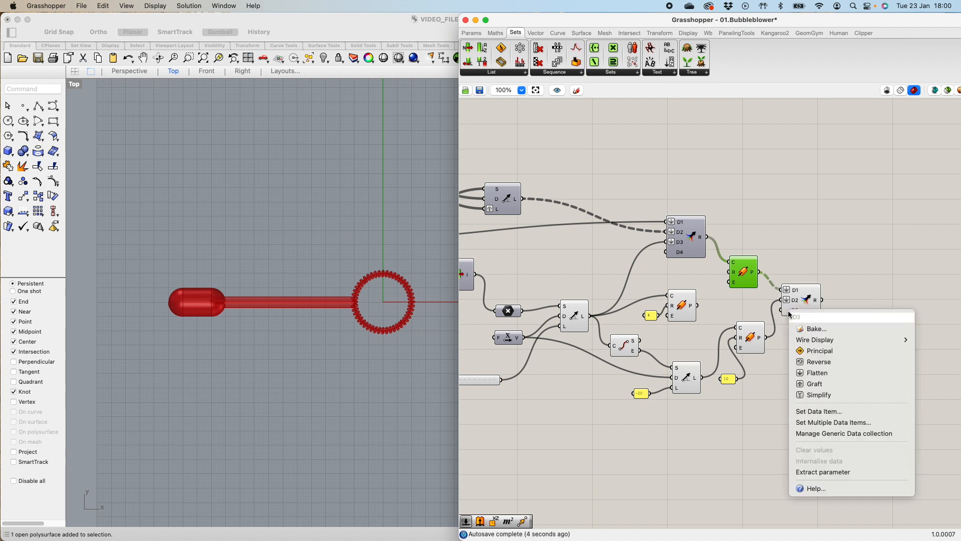
click(813, 378)
drag(697, 306, 782, 310)
click(803, 303)
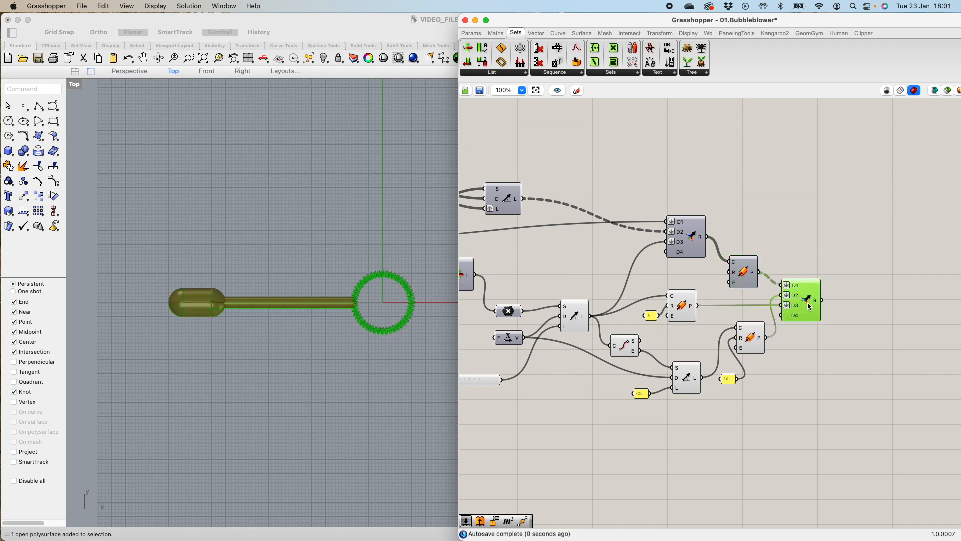
click(862, 484)
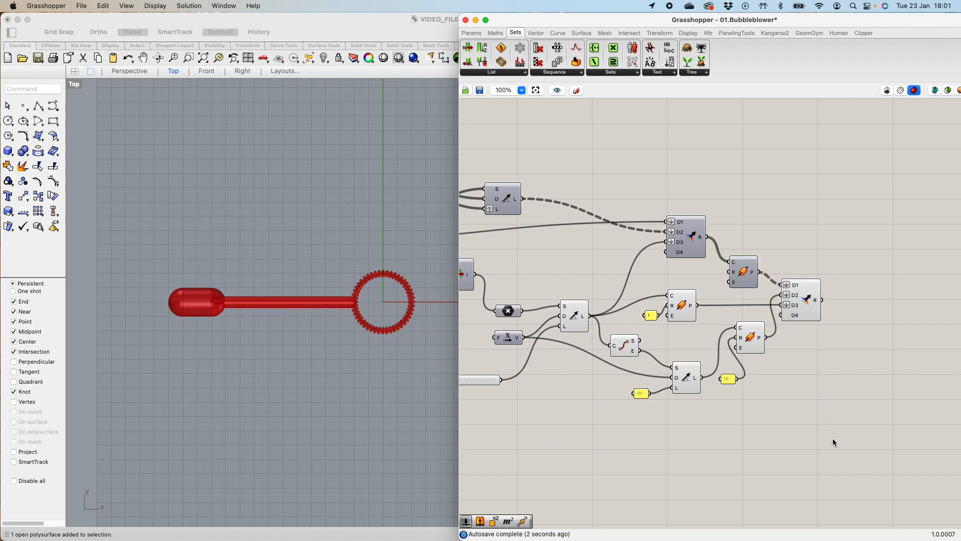
click(799, 318)
scroll(292, 353, down, 3)
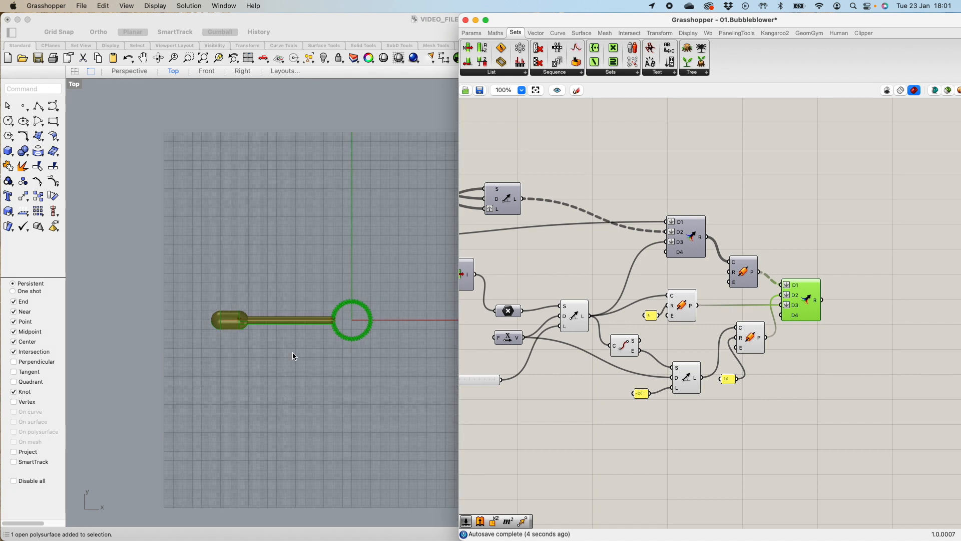
- Shift the final Merge component farther away from the Pipe components that feed it
scroll(329, 298, up, 3)
drag(818, 303, 839, 296)
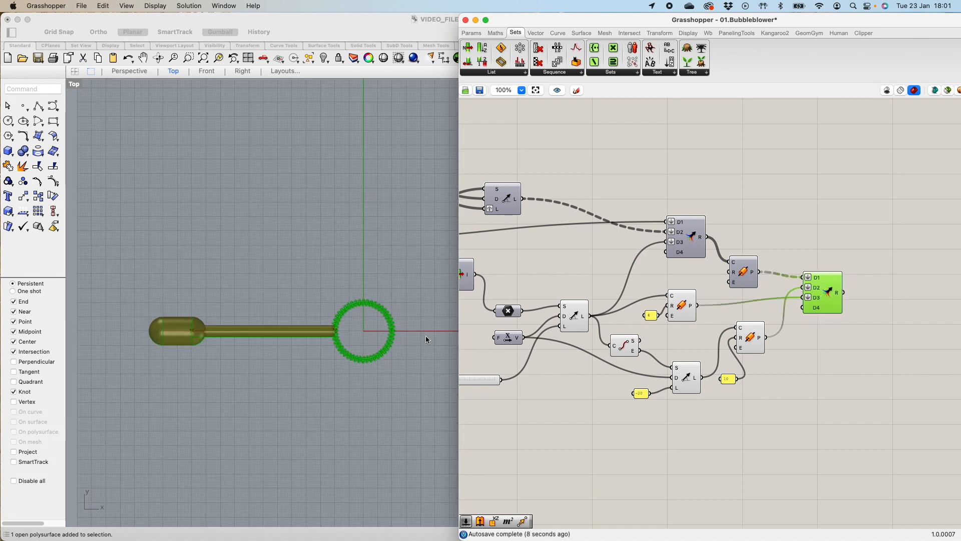
scroll(305, 317, down, 3)
scroll(368, 363, up, 2)
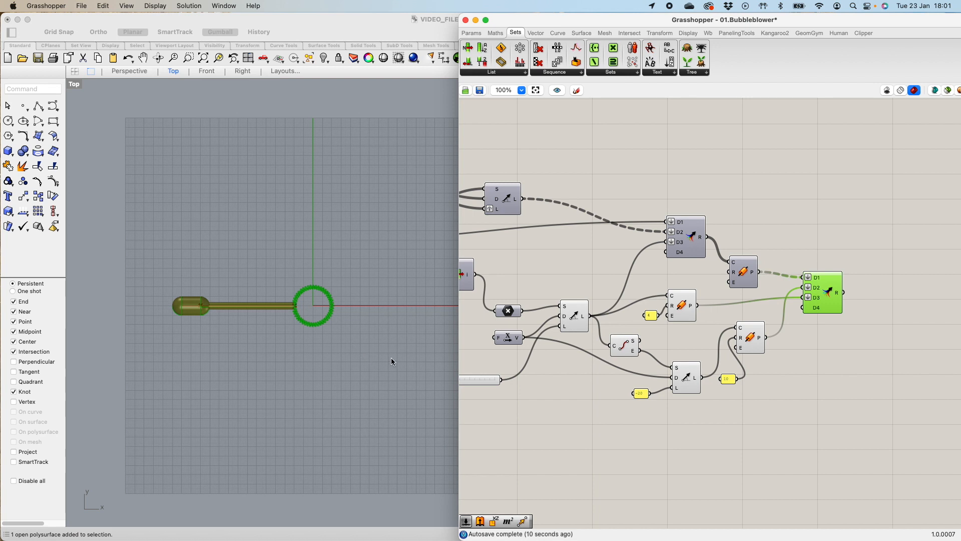
double_click(885, 299)
text(rot)
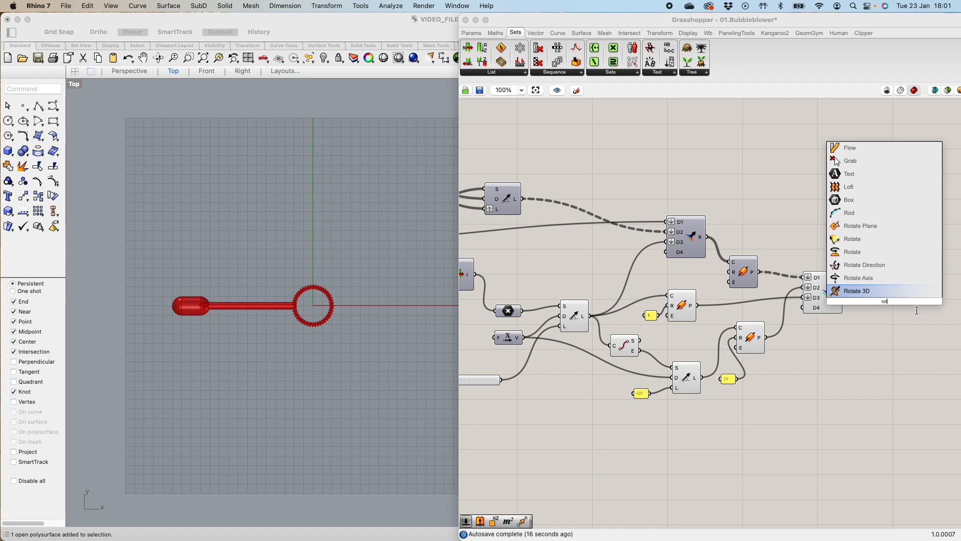
click(886, 255)
drag(884, 300, 889, 298)
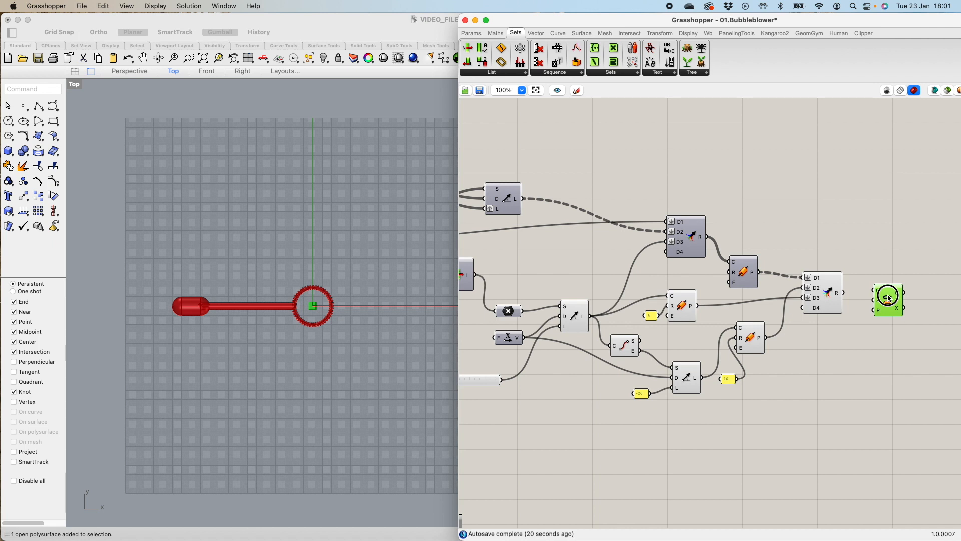
click(881, 343)
click(898, 303)
key(Delete)
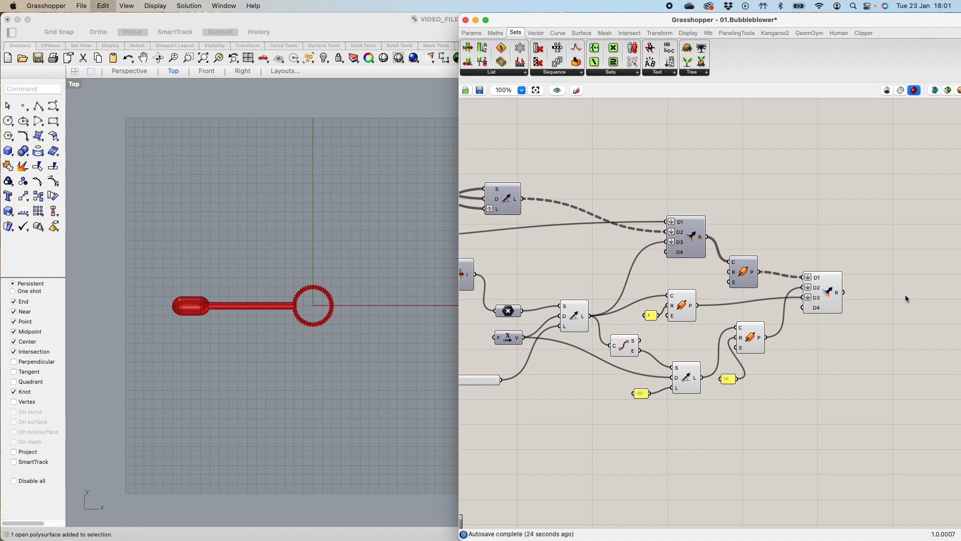
- Add a Rotate 3D component beside the final Merge and feed the merged geometry into its geometry input
double_click(880, 293)
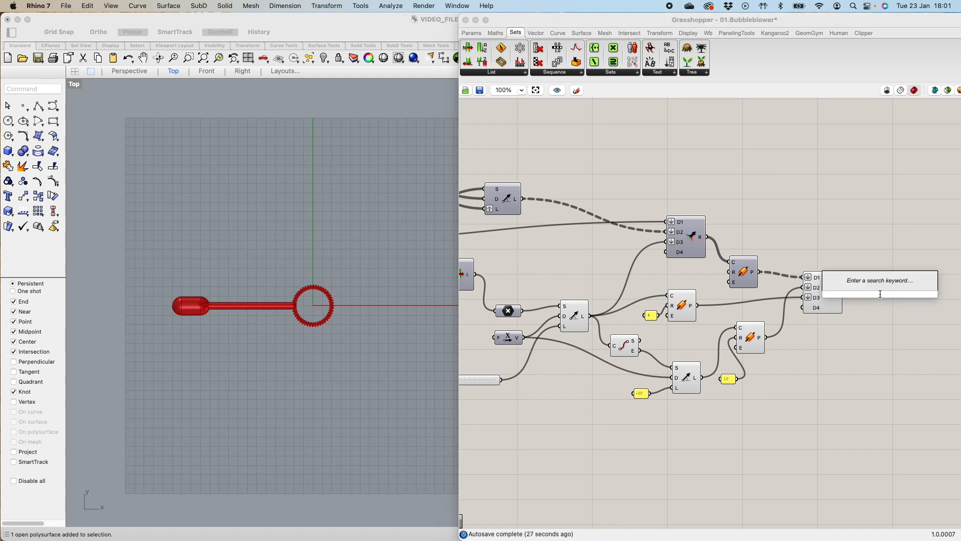
text(rota)
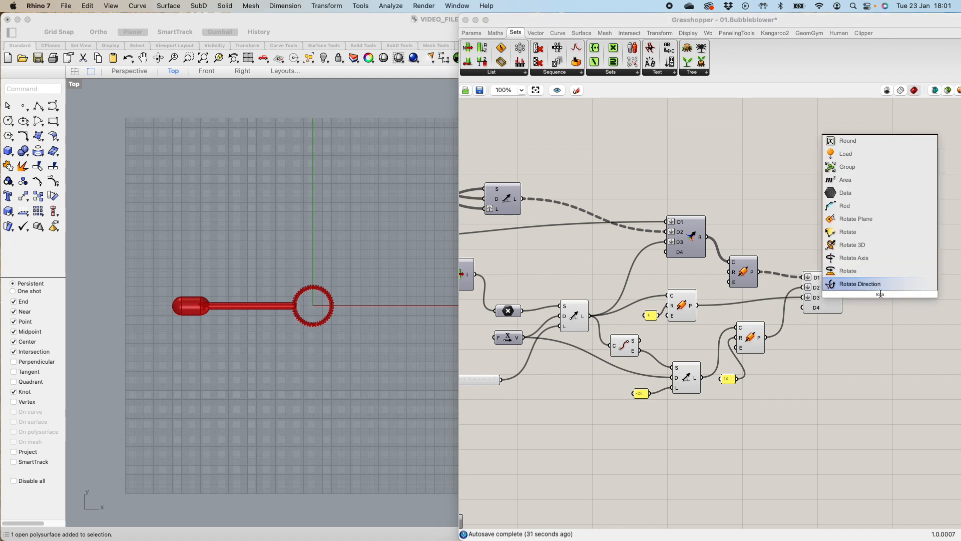
key(Up)
key(Up)
key(Up)
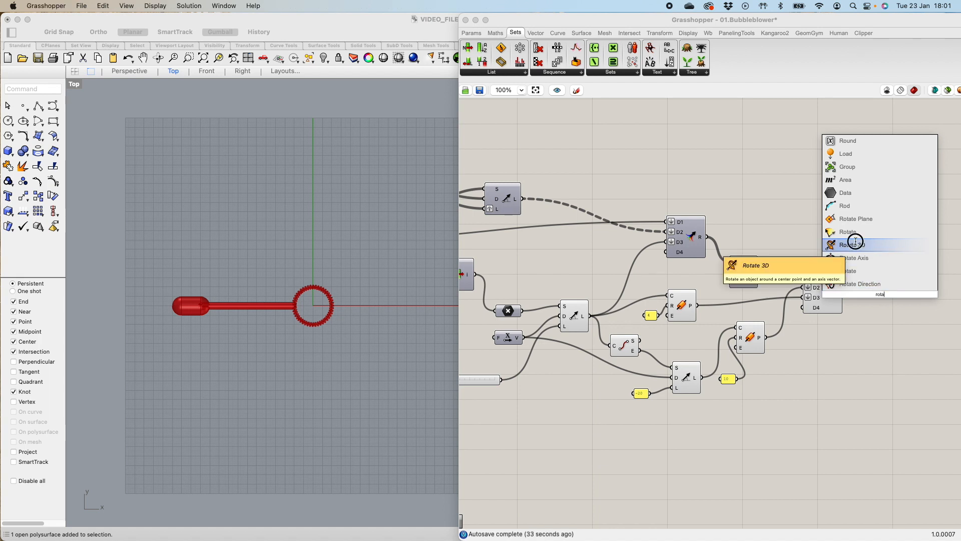
key(Return)
drag(845, 292, 876, 293)
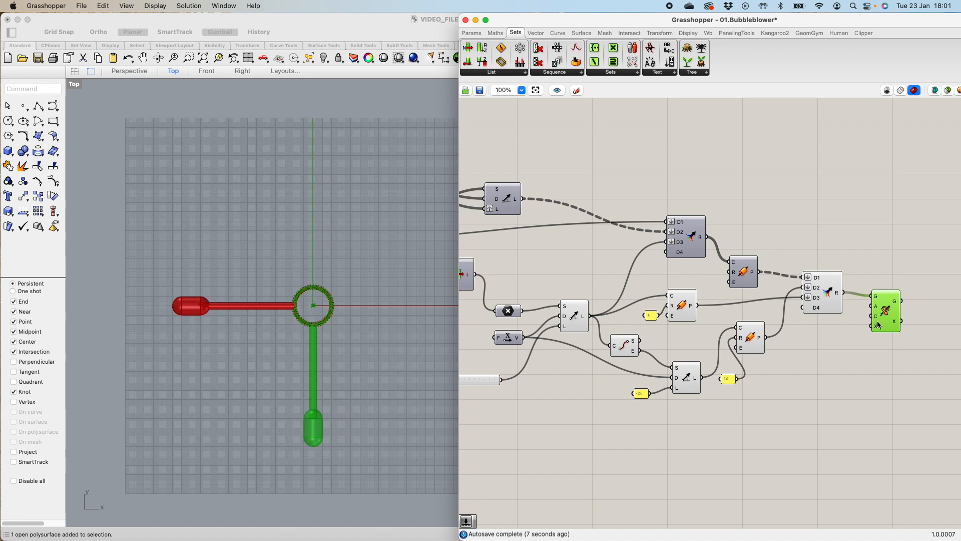
drag(887, 312, 894, 320)
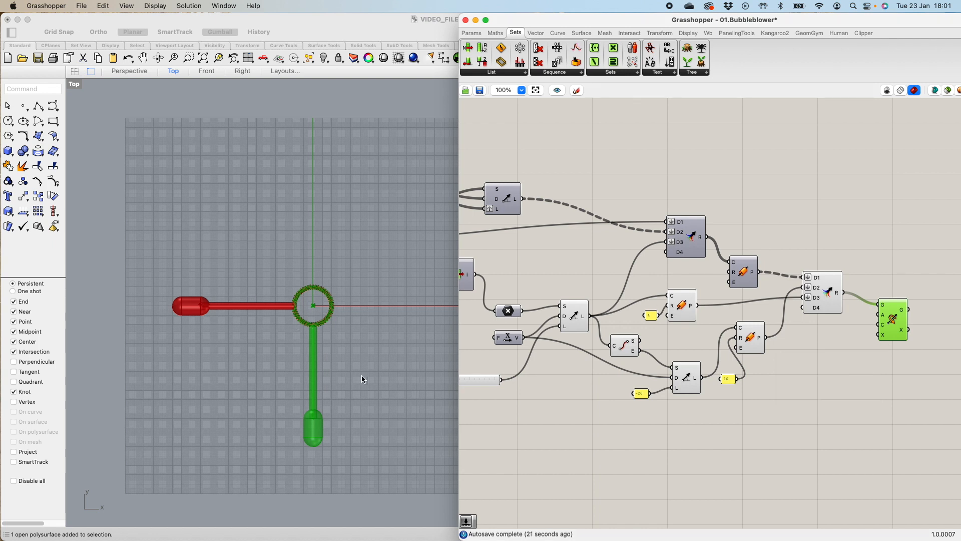
- Switch the Rotate 3D angle input to degrees and connect a new panel with the value 90 to it
right_click(885, 316)
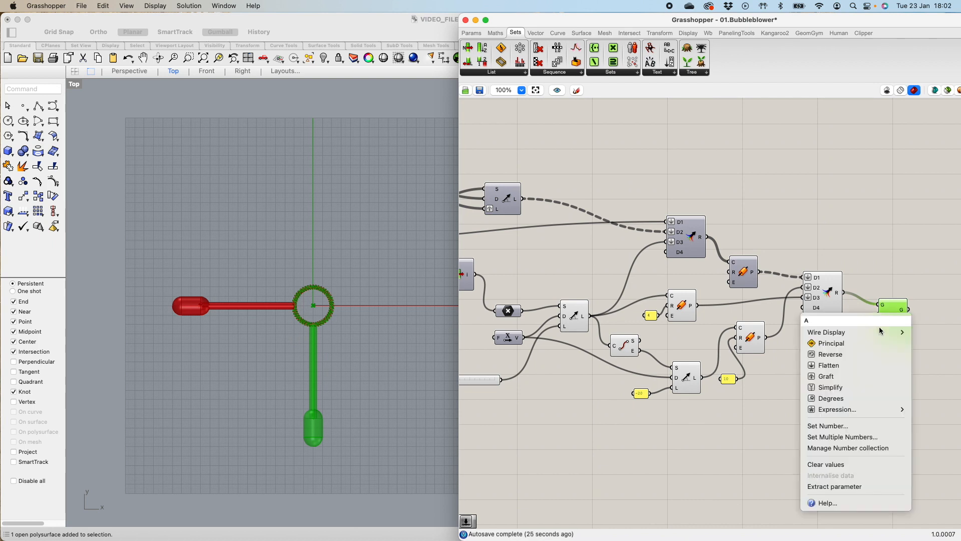
click(855, 398)
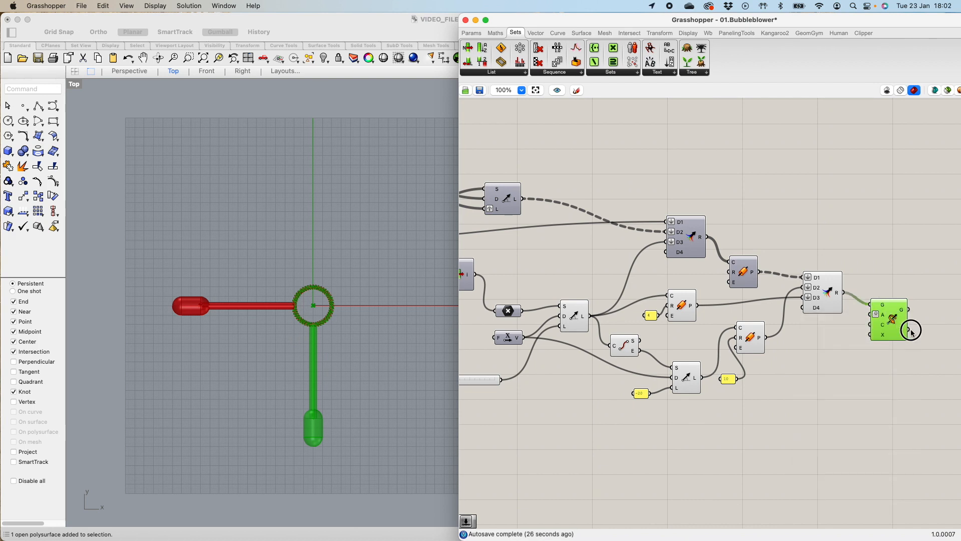
double_click(861, 329)
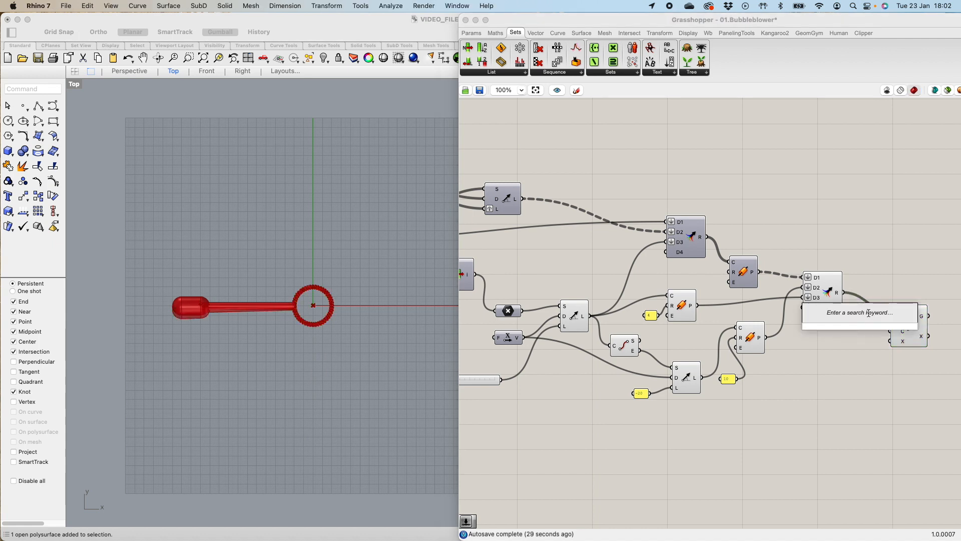
text(//90)
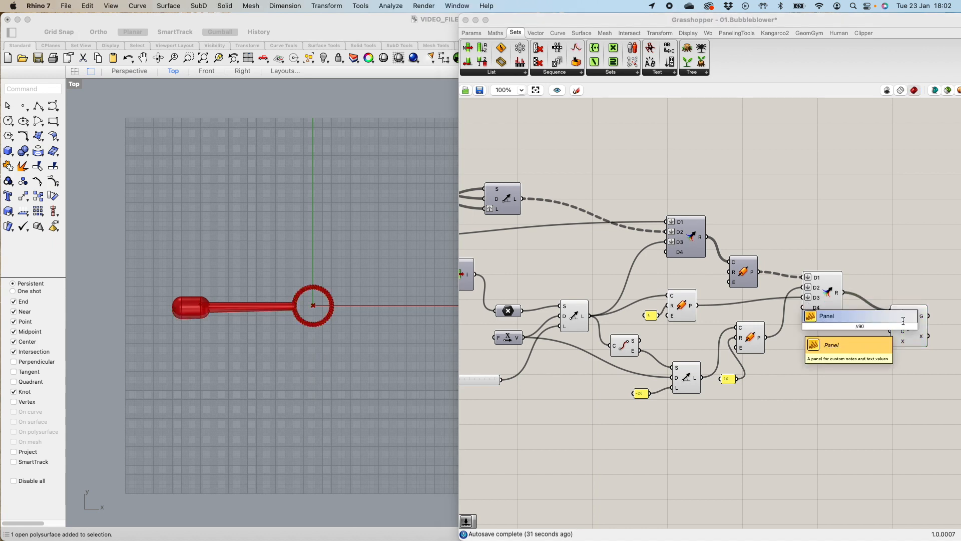
key(Return)
click(887, 322)
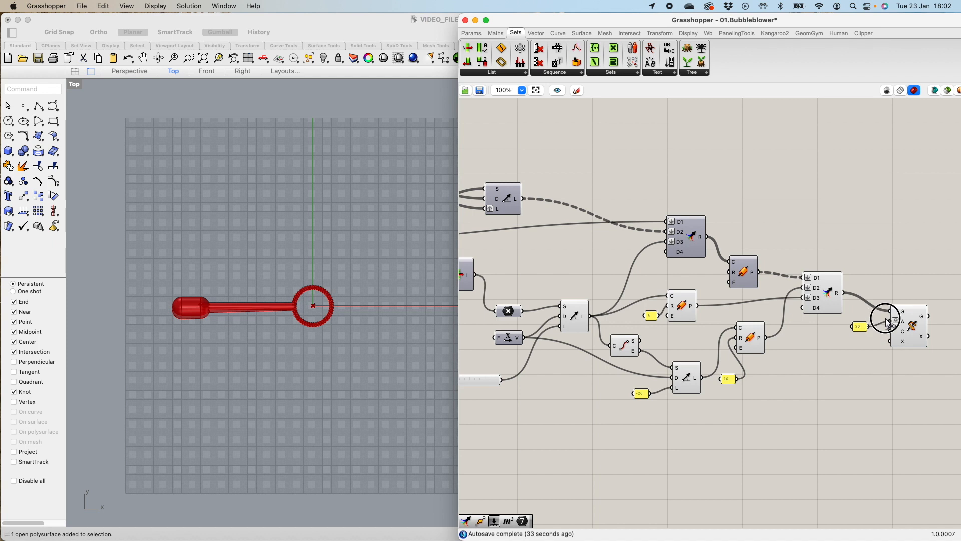
drag(902, 318, 893, 316)
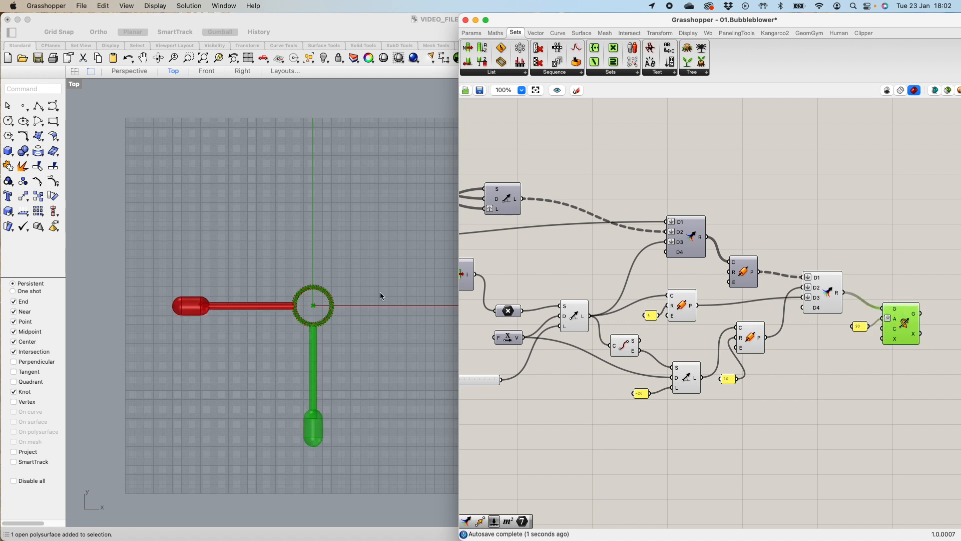
- Save the definition and group all the bubble blower components, from the sliders through Rotate 3D
scroll(795, 324, down, 2)
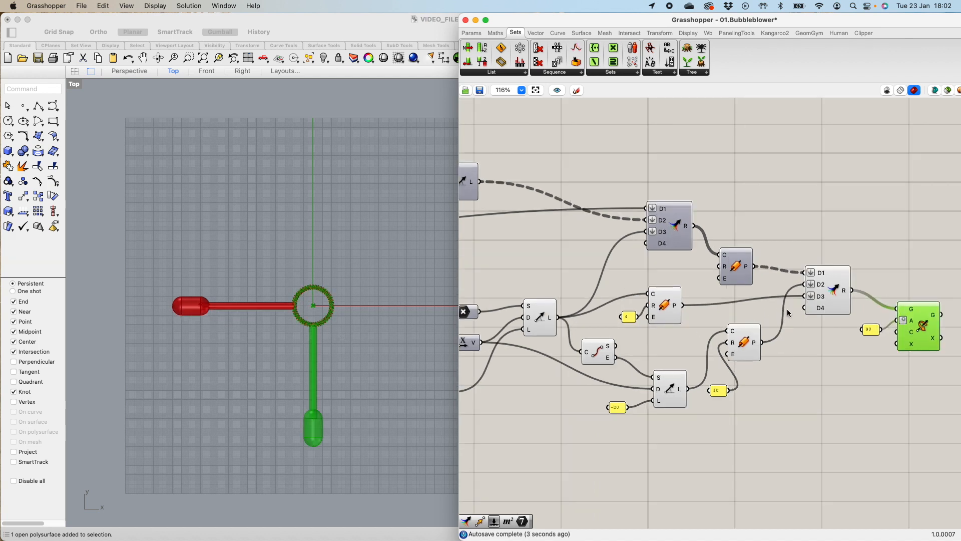
key(super+s)
scroll(773, 405, up, 1)
scroll(774, 404, down, 4)
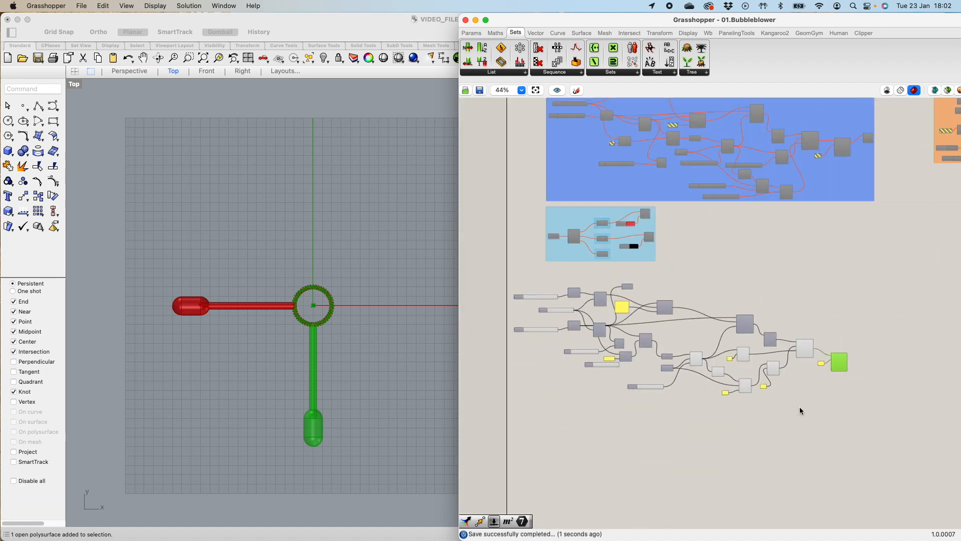
drag(494, 271, 868, 442)
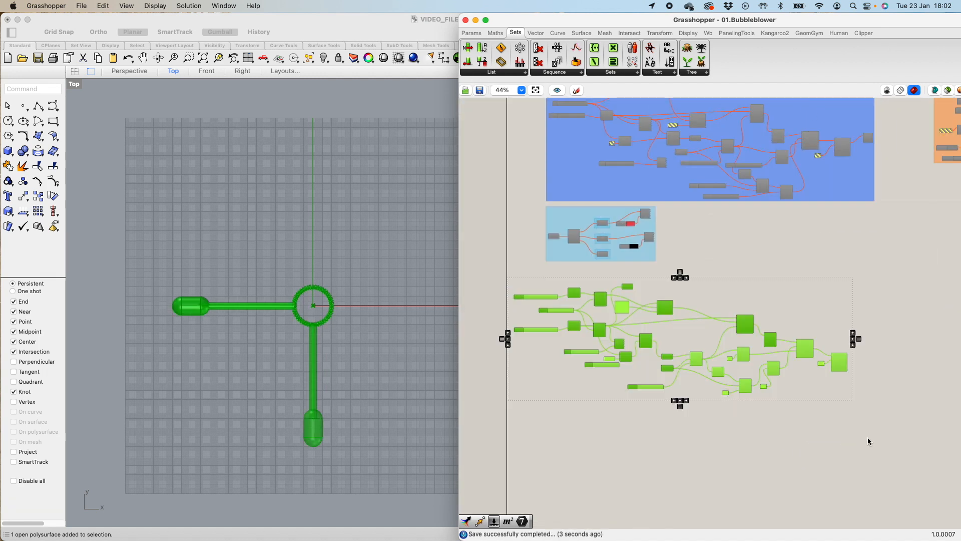
middle_click(684, 317)
click(688, 366)
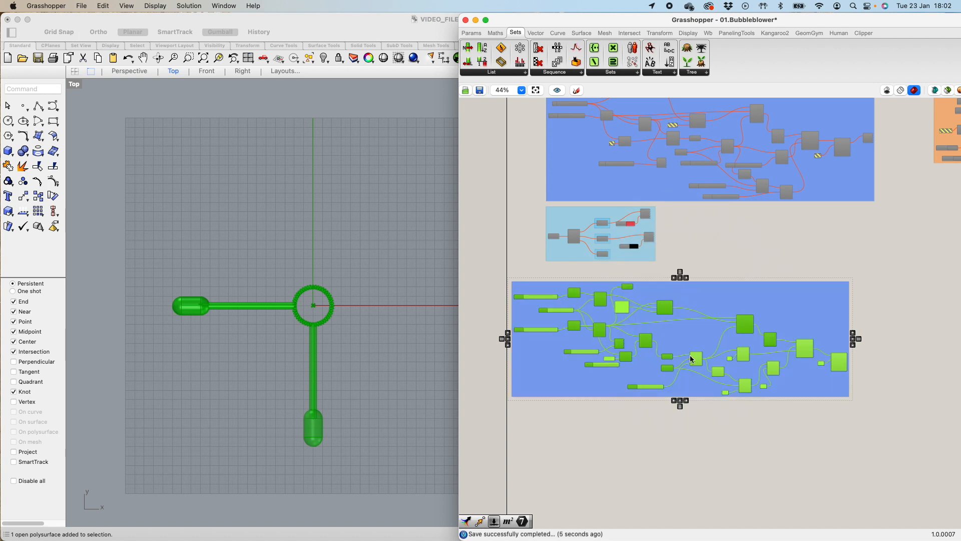
- Recolour the bubble blower group light purple with R 207, G 173, B 255
right_click(677, 330)
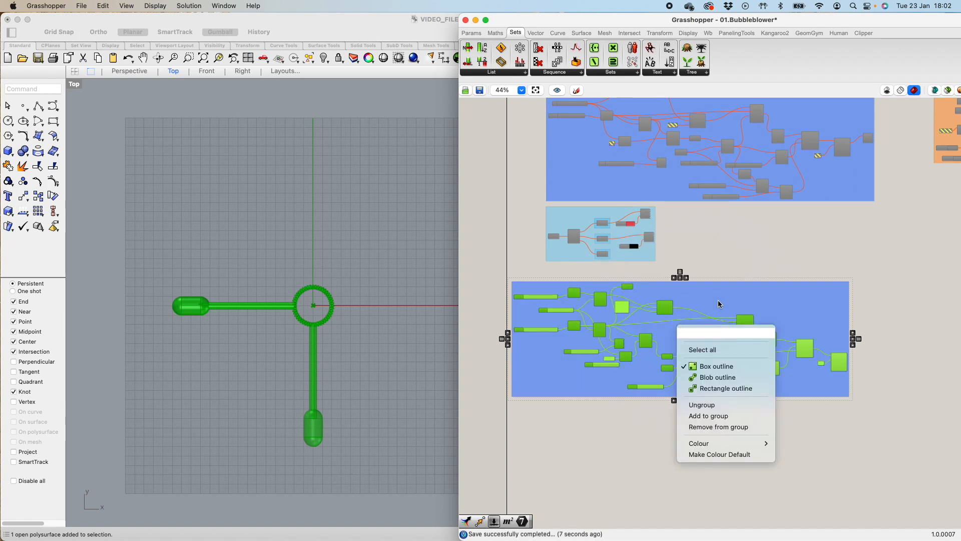
mouse_move(701, 443)
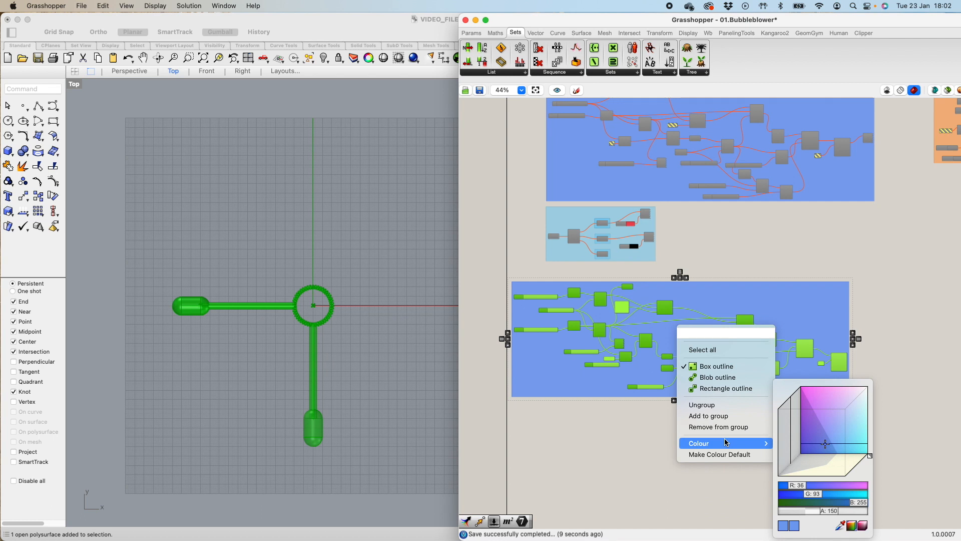
click(852, 427)
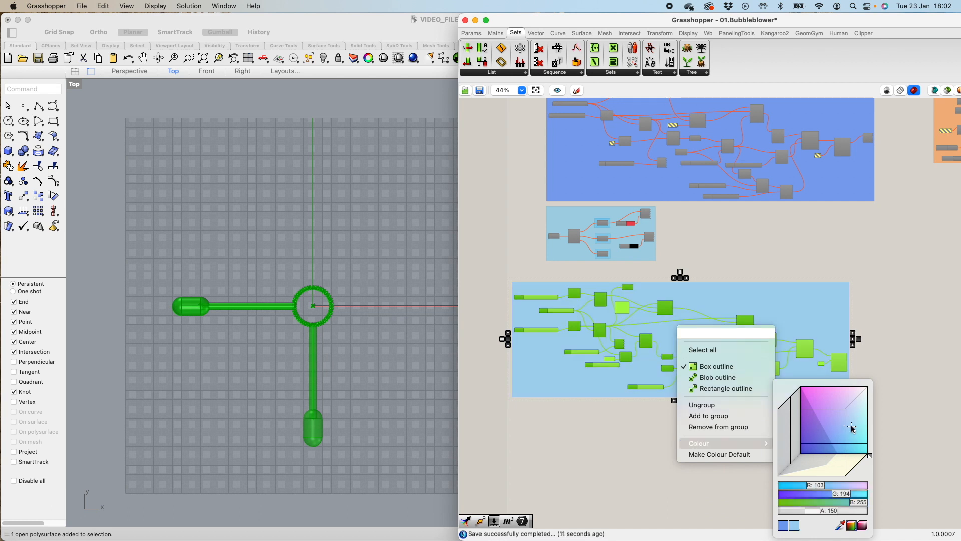
click(846, 400)
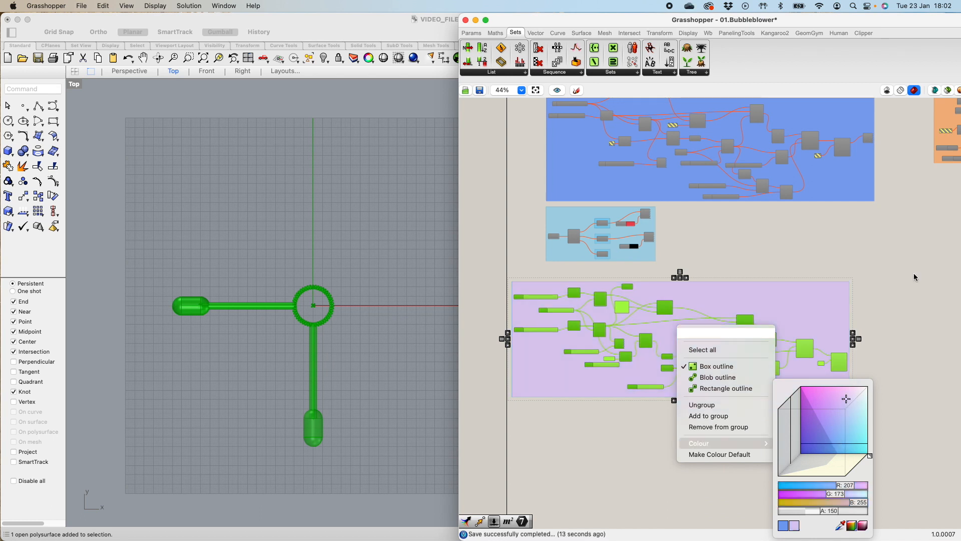
- Turn off the preview of every component in the purple group except Rotate 3D
scroll(706, 260, up, 5)
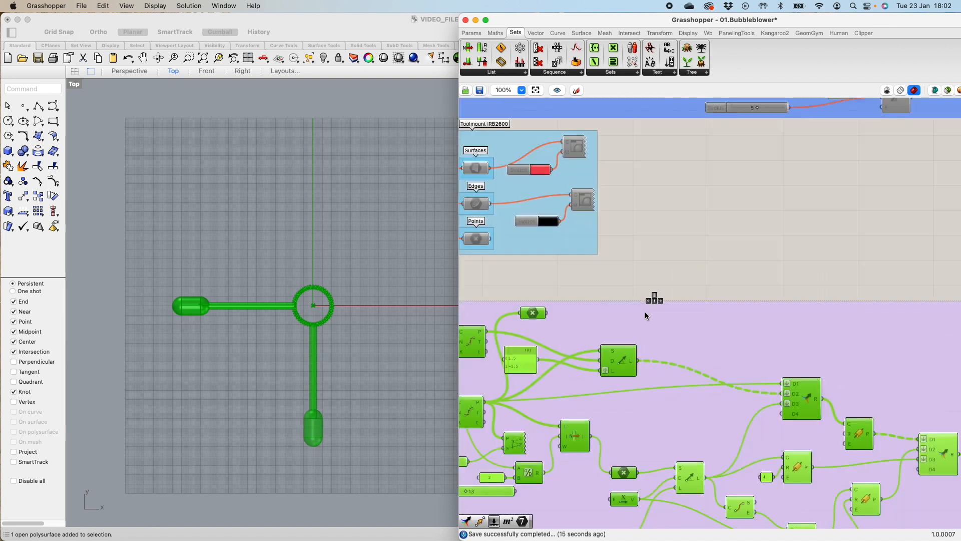
scroll(341, 317, up, 3)
scroll(386, 318, down, 3)
scroll(680, 332, down, 6)
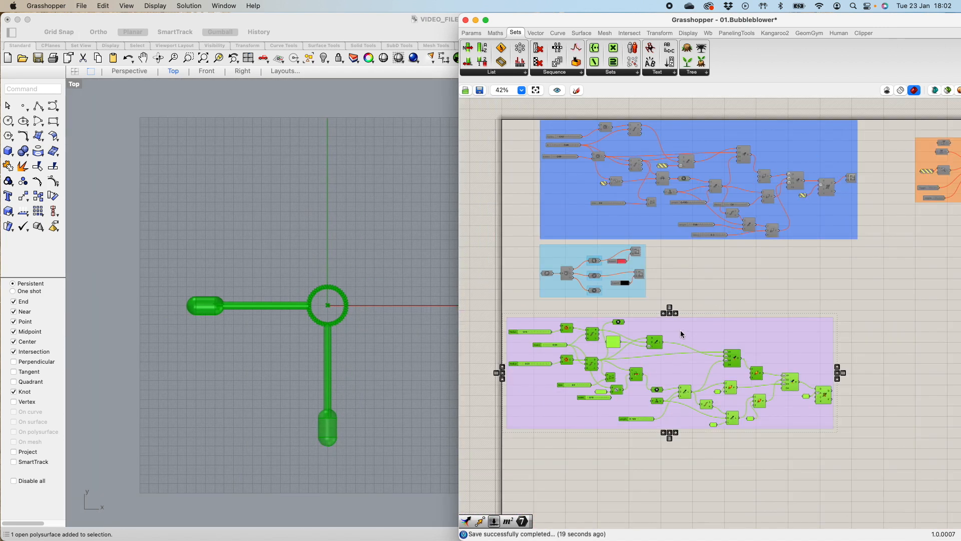
scroll(612, 314, up, 2)
drag(522, 305, 858, 477)
key(space)
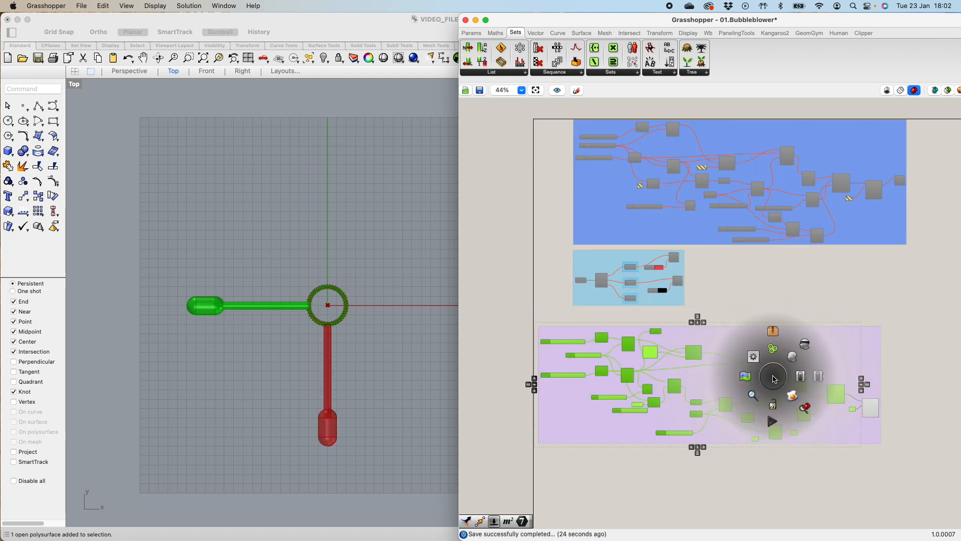
click(804, 345)
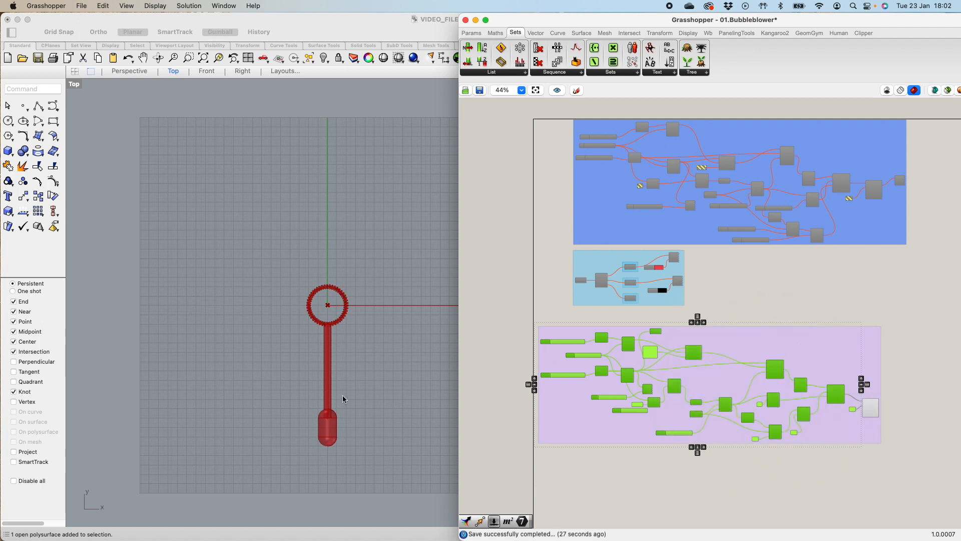
- Place a Curve parameter outside the purple group and connect Rotate 3D's geometry output to it
scroll(343, 392, up, 5)
scroll(345, 387, down, 4)
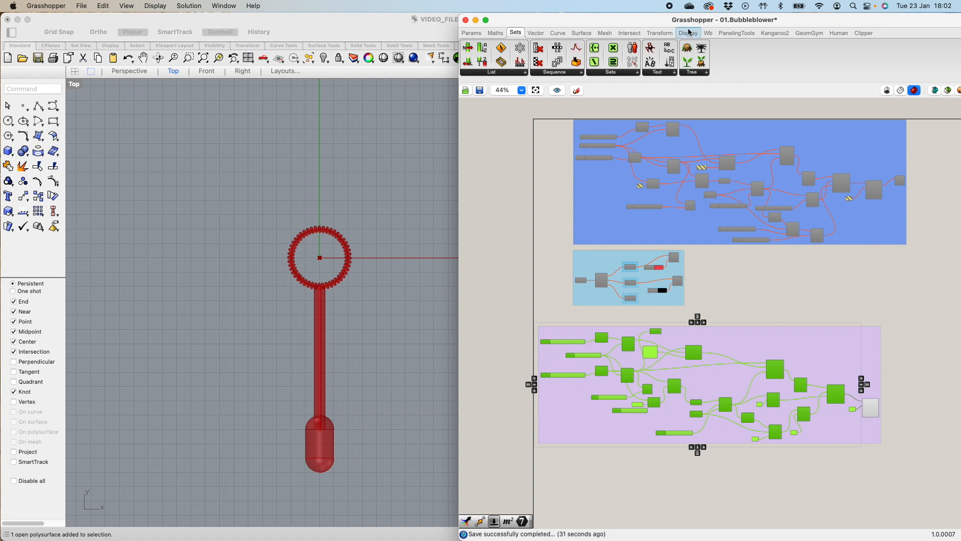
scroll(912, 432, down, 3)
scroll(919, 423, up, 8)
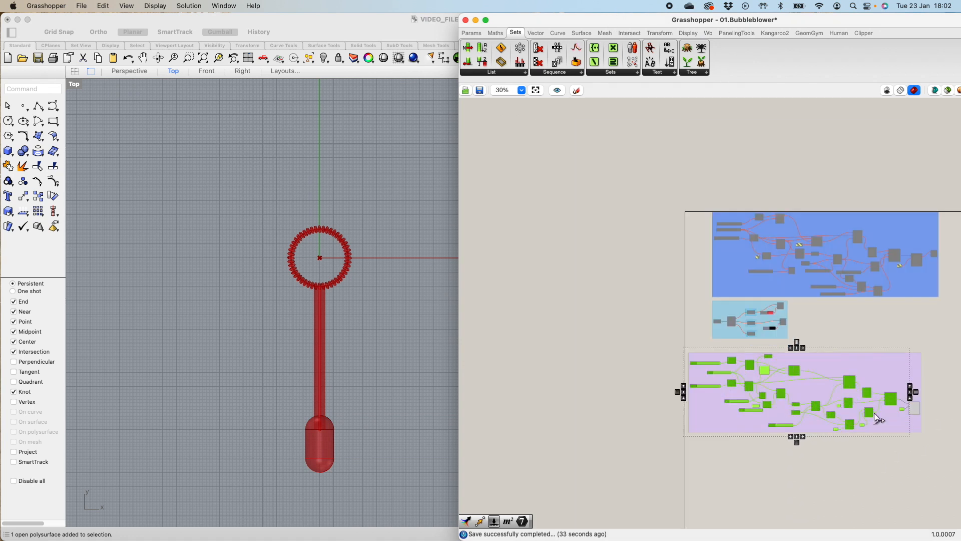
right_drag(909, 409, 852, 333)
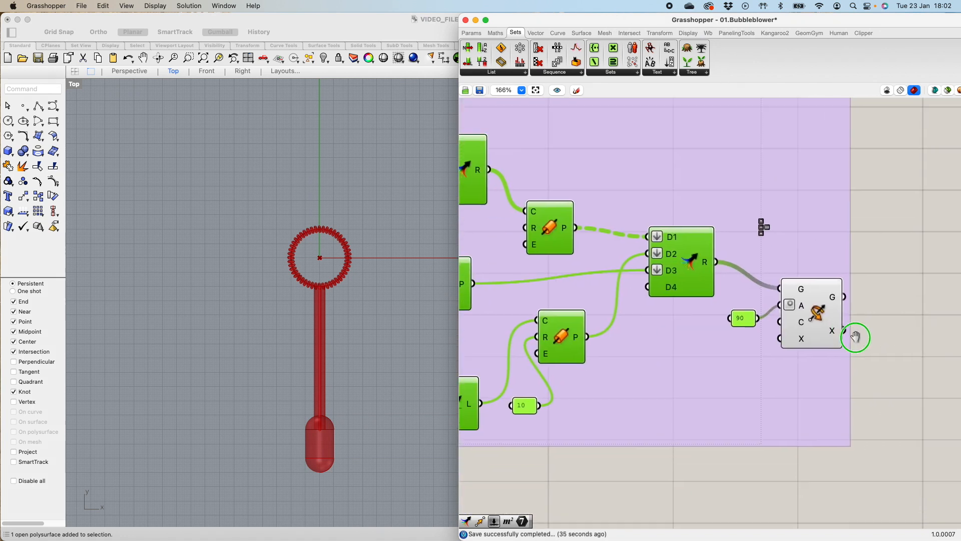
scroll(871, 308, down, 1)
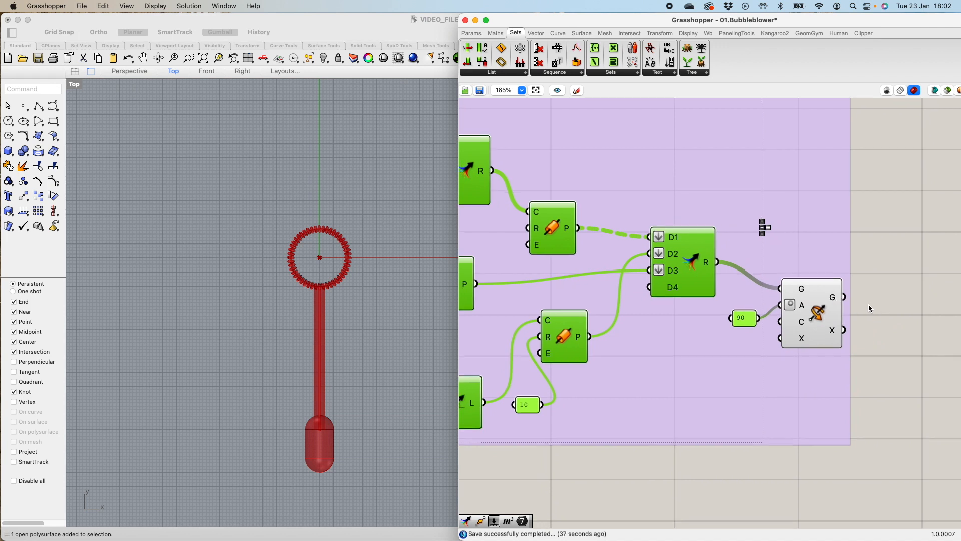
click(480, 34)
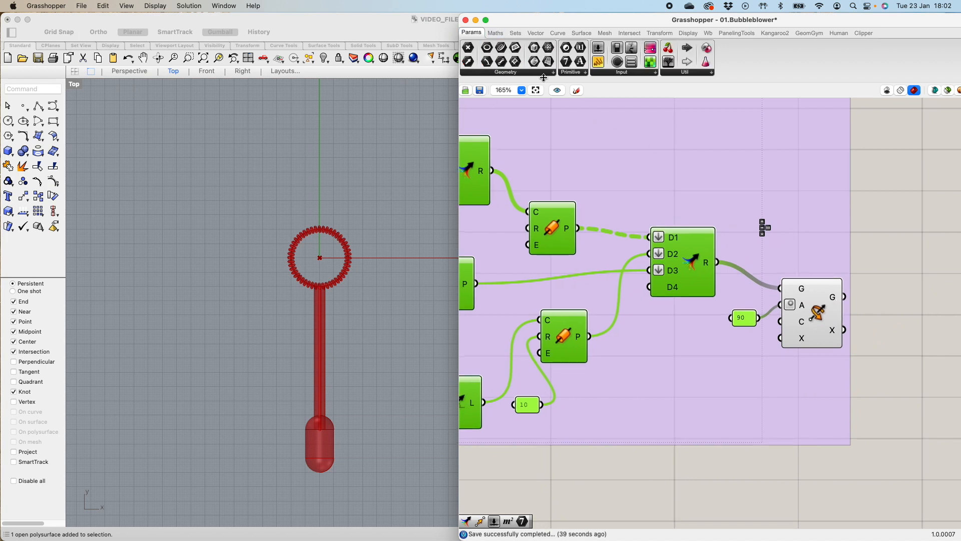
right_click(828, 299)
click(879, 261)
drag(500, 48, 890, 303)
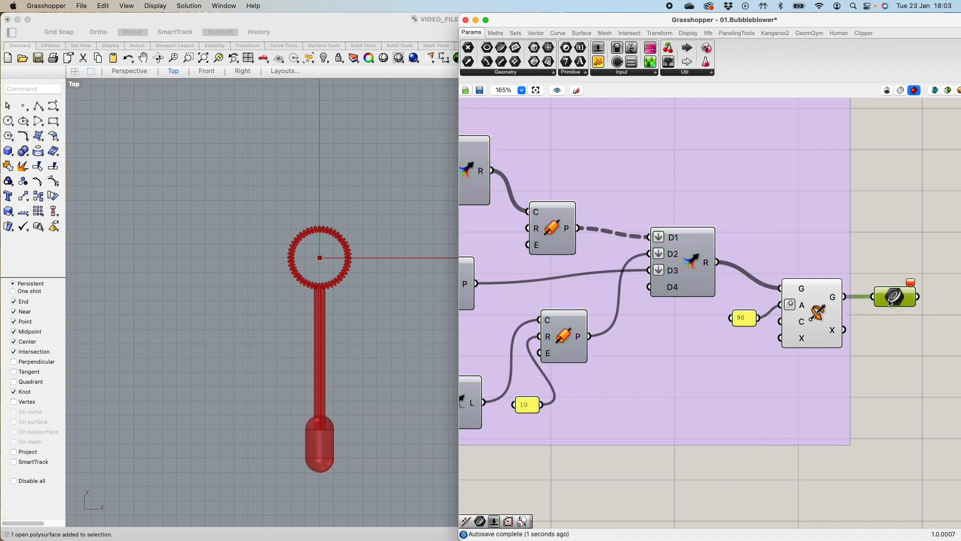
mouse_move(912, 284)
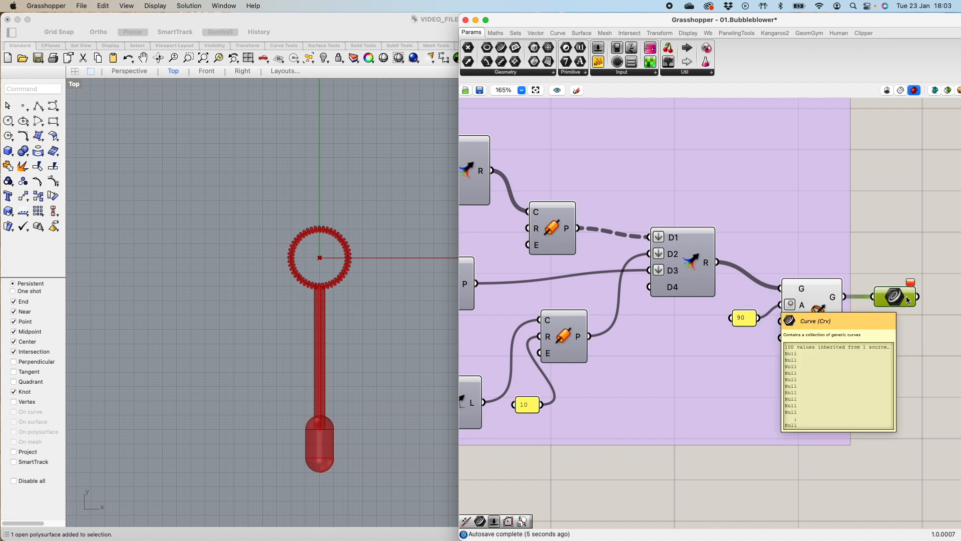
- Replace the Curve parameter outside the purple group with a Brep parameter connected to Rotate 3D's geometry output
key(Delete)
double_click(894, 291)
text(geo)
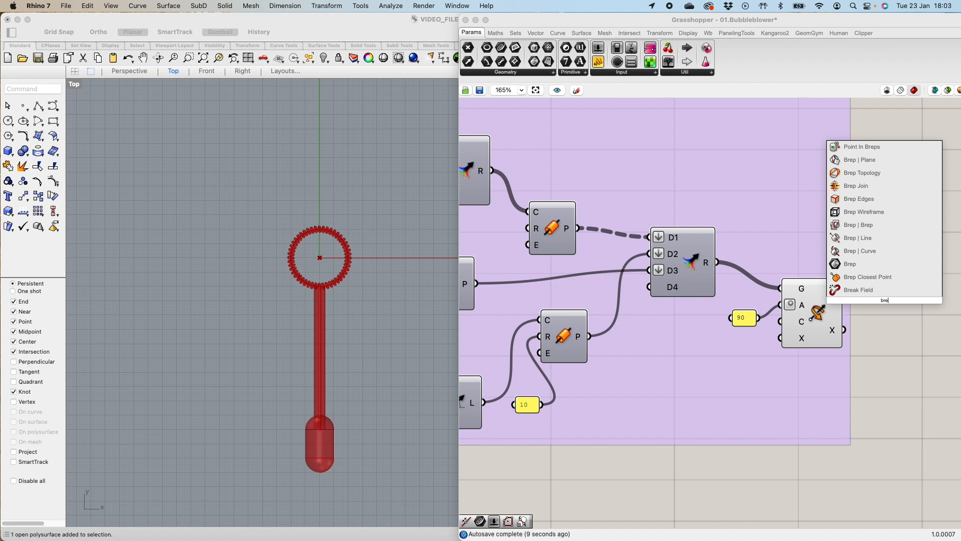
click(885, 273)
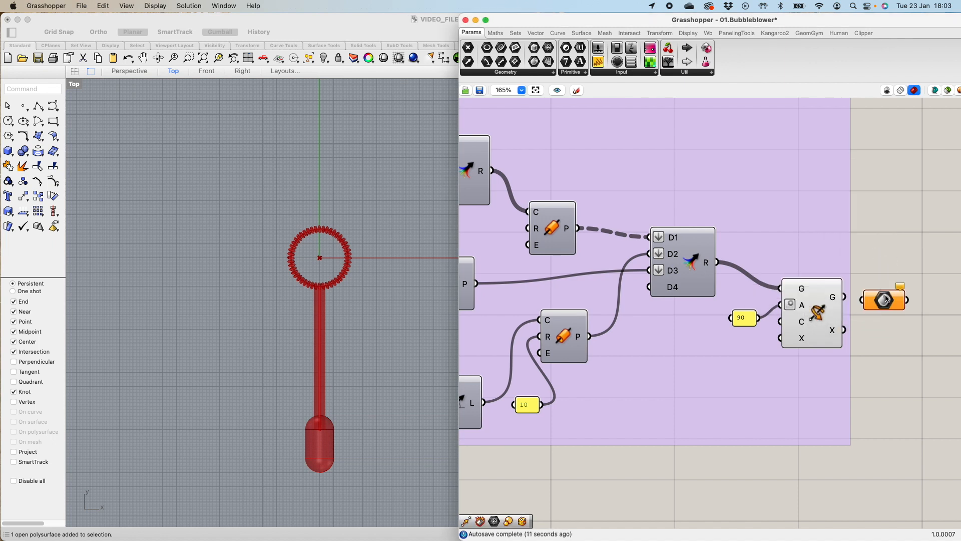
drag(884, 300, 904, 298)
drag(845, 298, 882, 299)
- Bake the Brep parameter's geometry onto Layer 04 with its colour set by layer
right_click(897, 304)
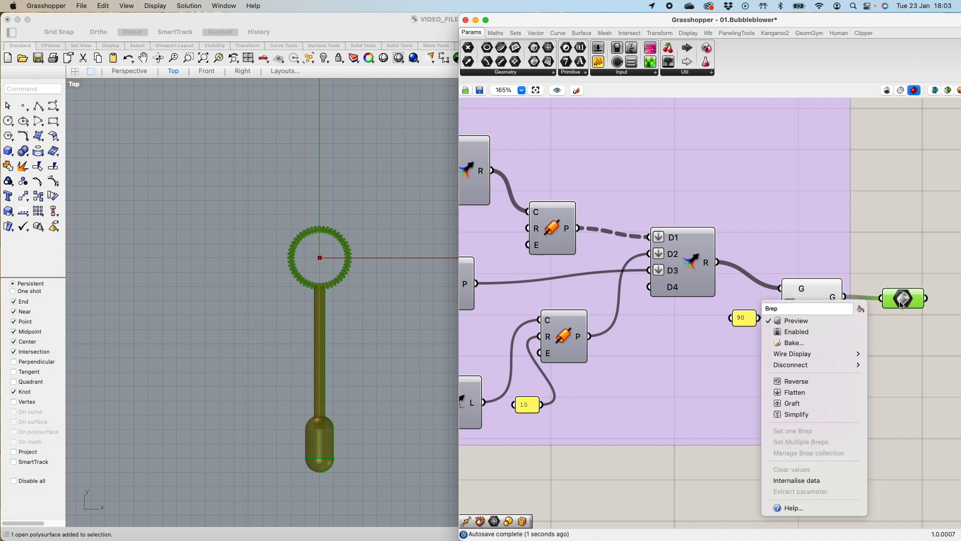
click(823, 345)
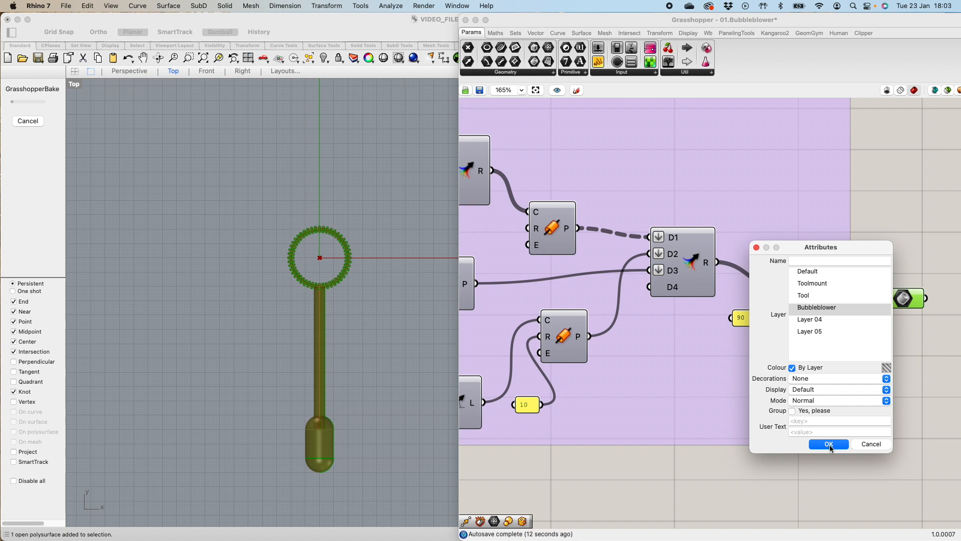
click(811, 324)
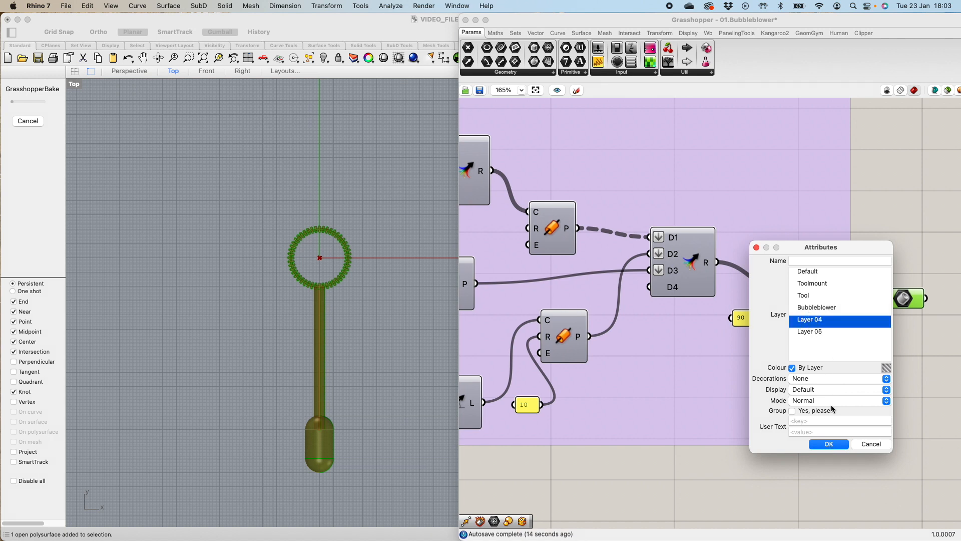
click(831, 444)
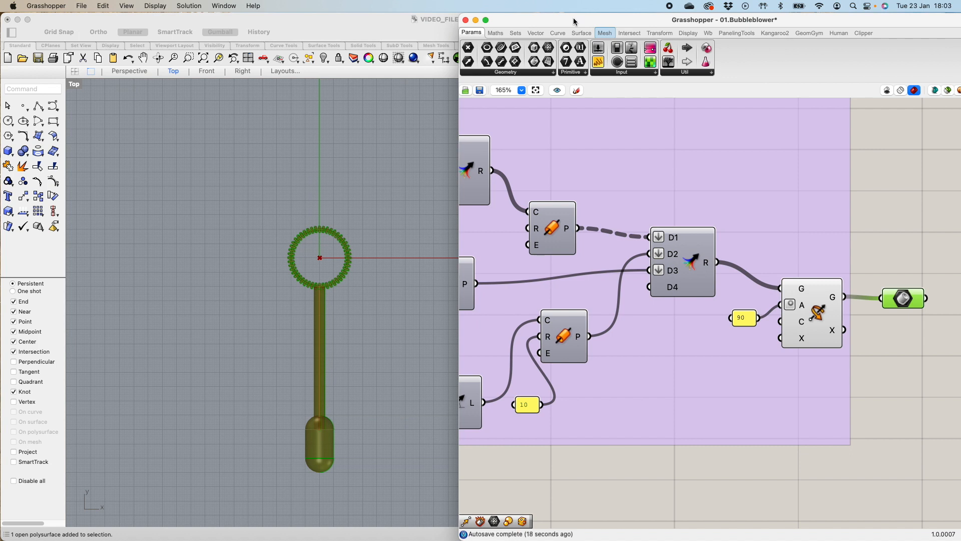
- Compare the bubble blower geometry in the Top view with the Brep parameter selected and deselected, and check the parameter's contents
click(874, 373)
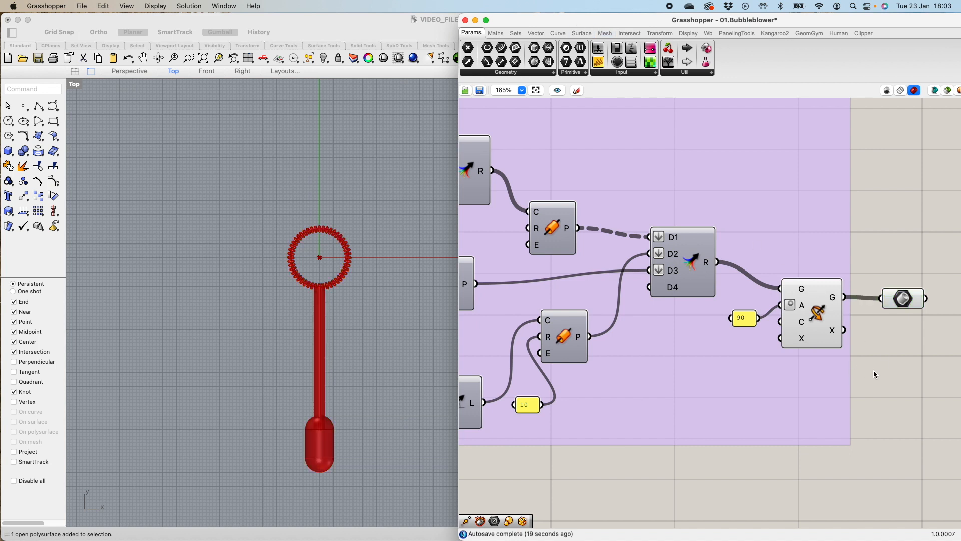
click(334, 289)
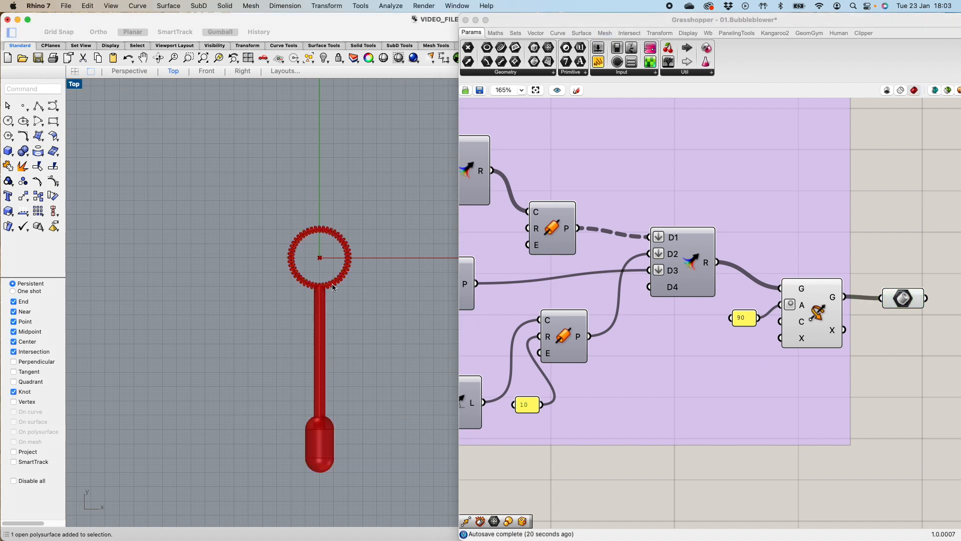
click(904, 298)
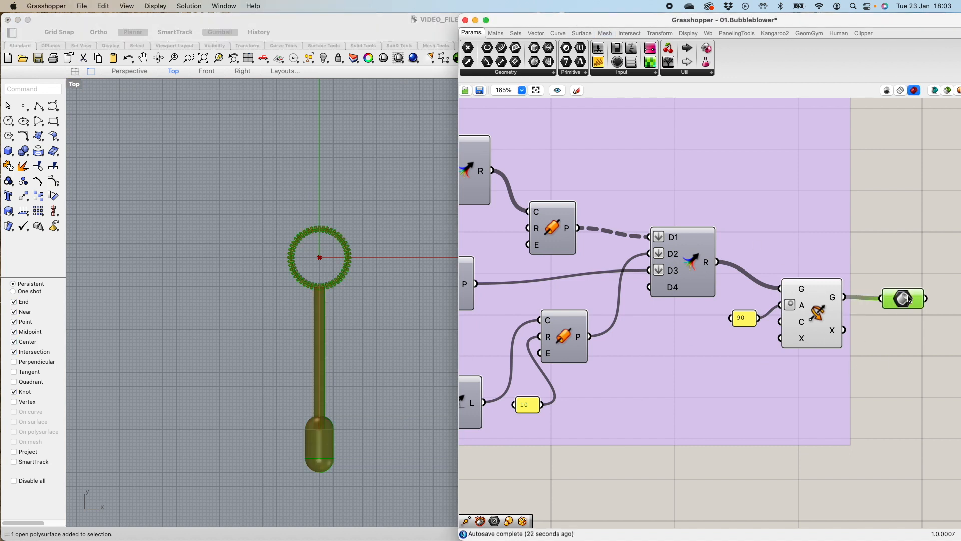
click(352, 267)
click(346, 278)
scroll(383, 293, down, 3)
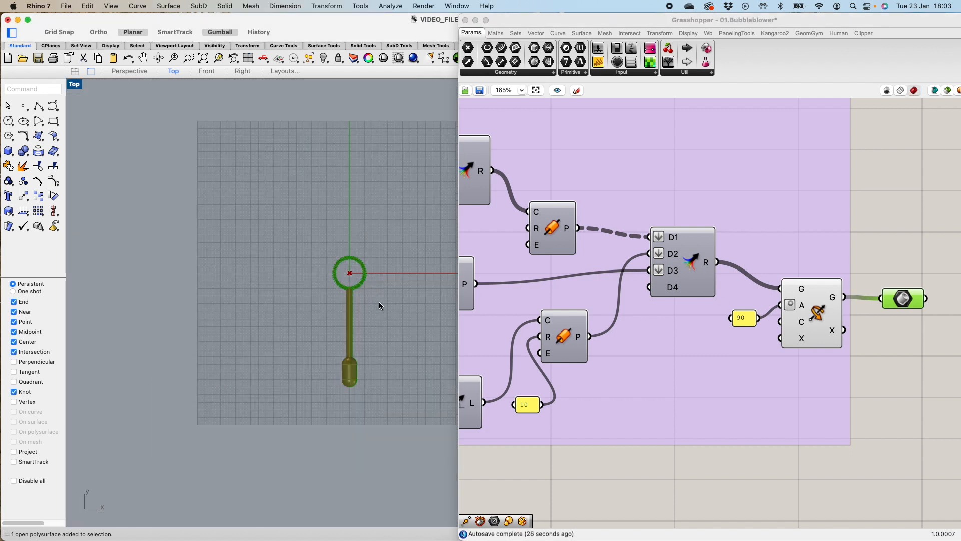
scroll(376, 307, up, 5)
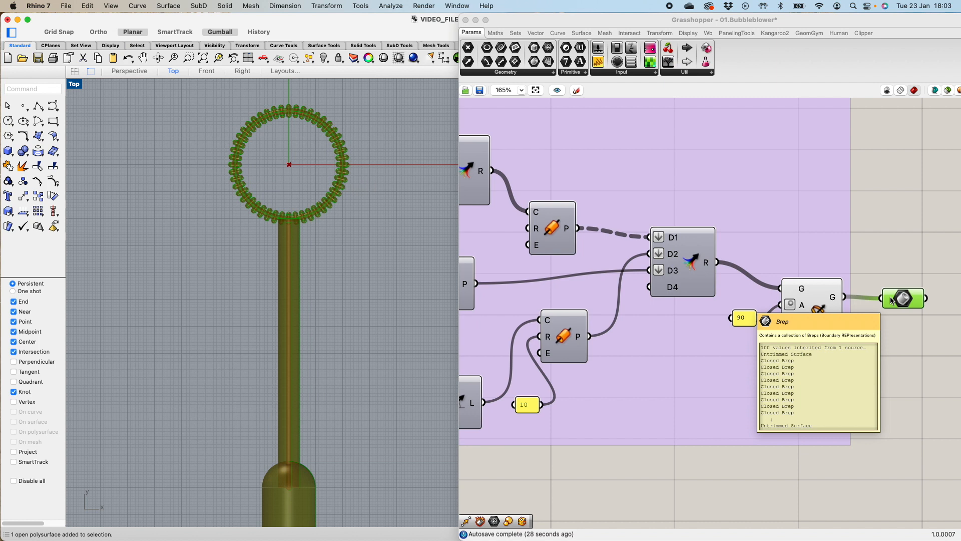
click(332, 195)
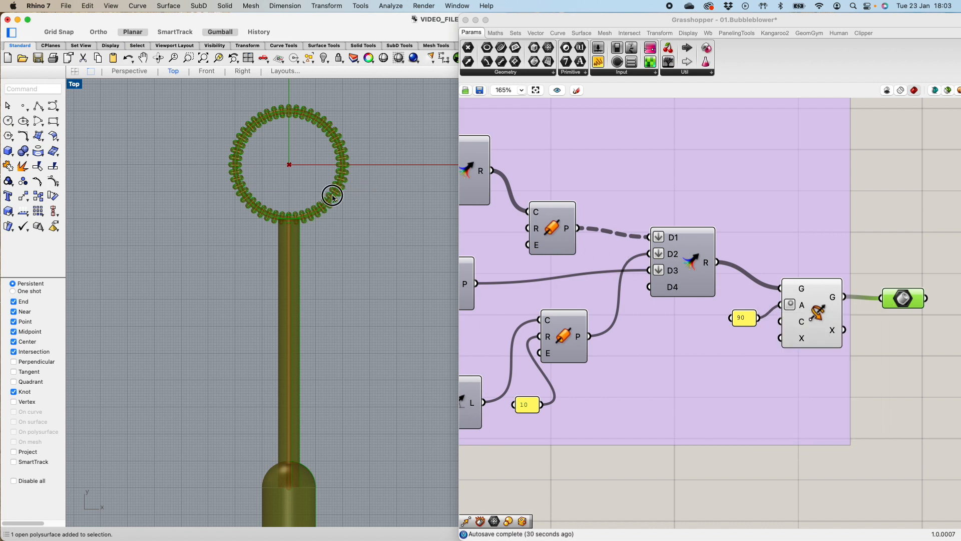
- Uncover the Rhino layer list, turn on Layer 04, make it the current layer and select the baked ring pipe
drag(517, 18, 649, 241)
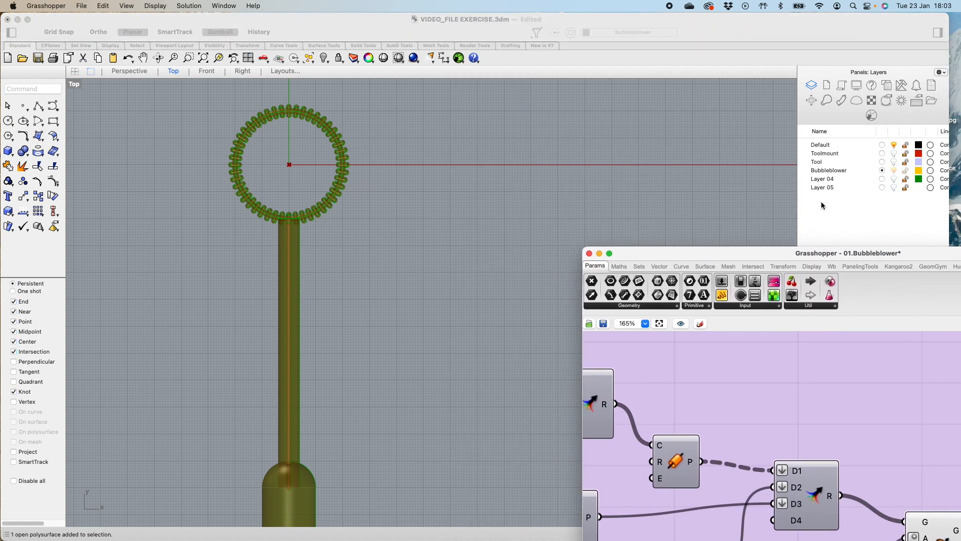
click(894, 179)
click(894, 179)
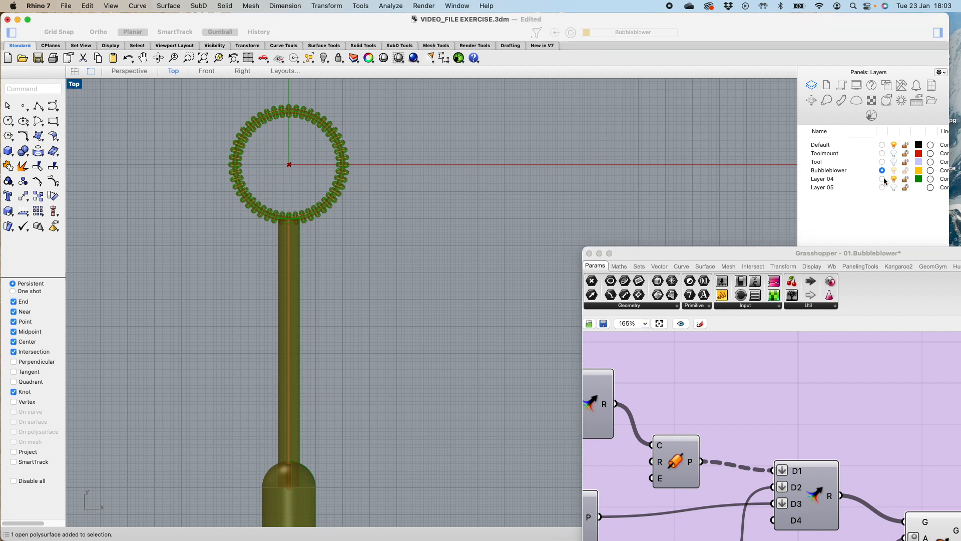
click(882, 179)
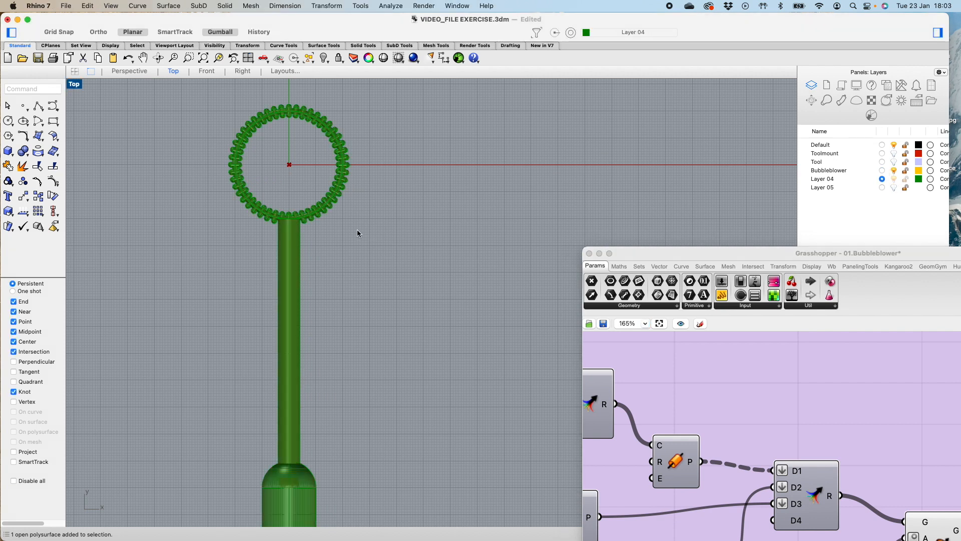
click(323, 207)
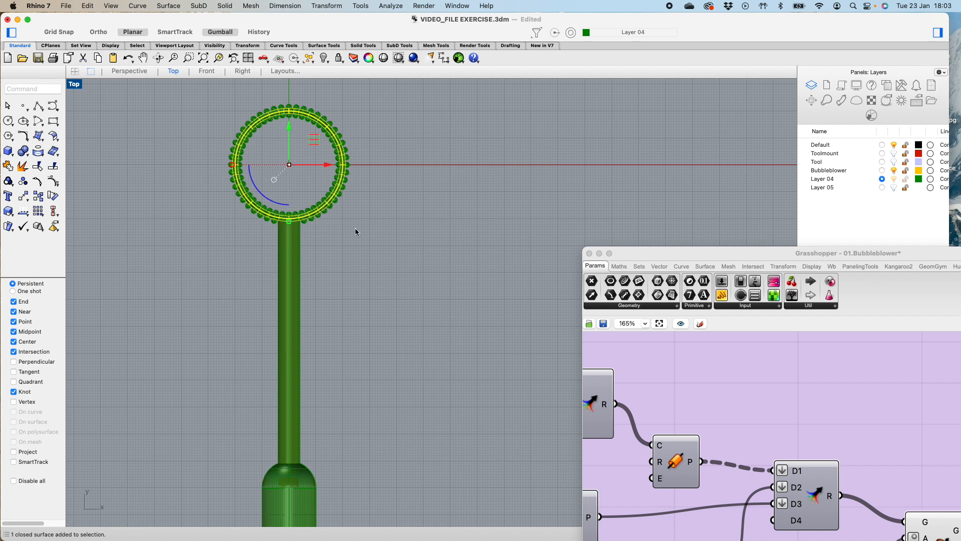
- Bring the Grasshopper window back beside the model and save the bubble blower definition
drag(646, 252, 517, 95)
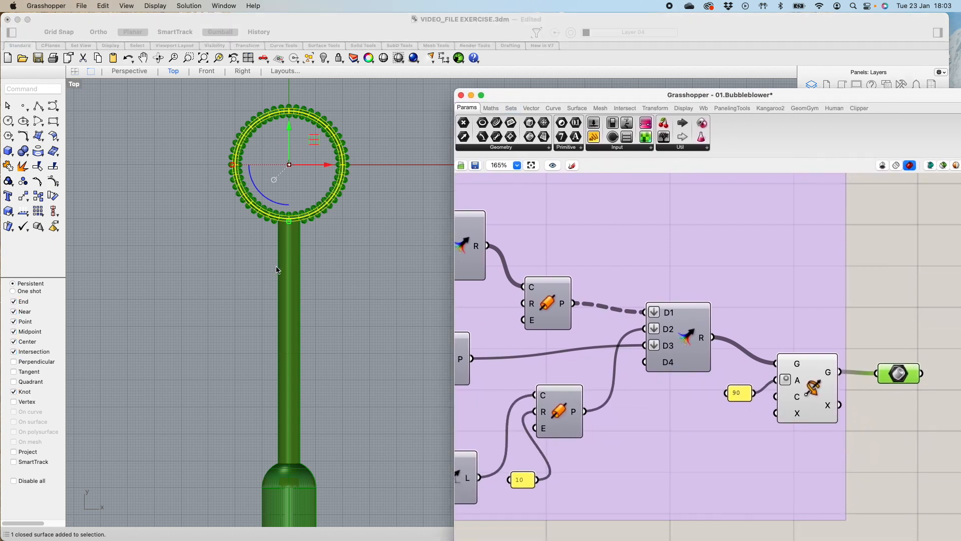
click(475, 166)
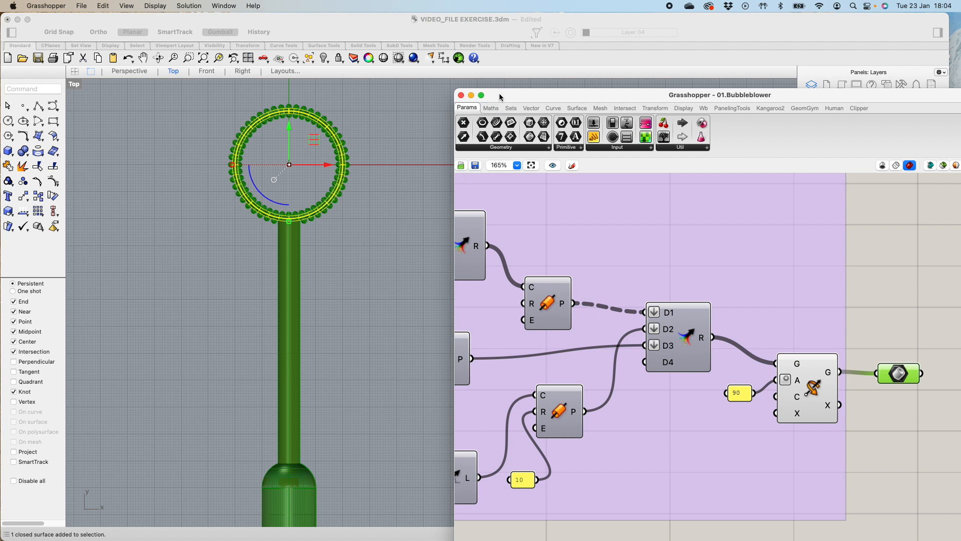
mouse_move(885, 374)
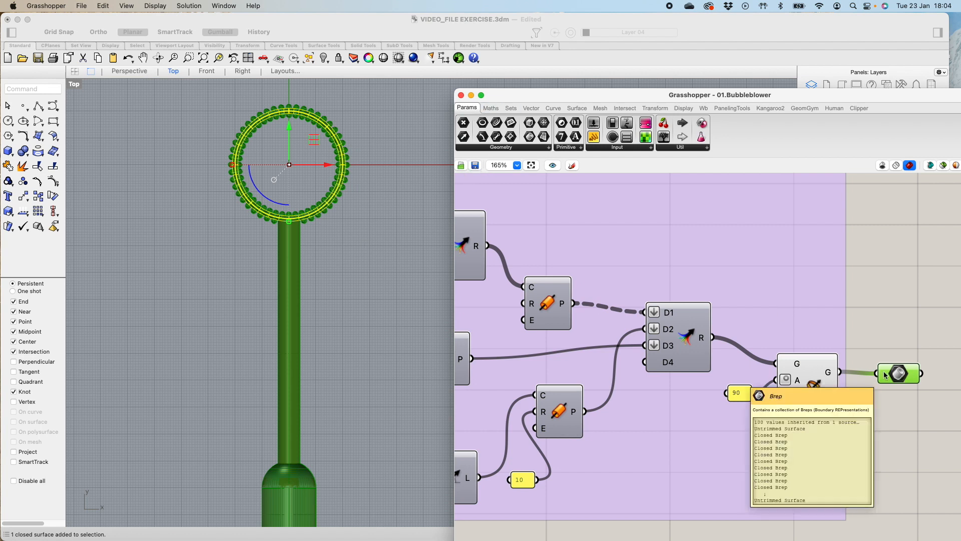
- Look over the whole purple bubble blower group, from the Radius sliders to the merged pipes
drag(621, 95, 543, 47)
scroll(643, 222, down, 5)
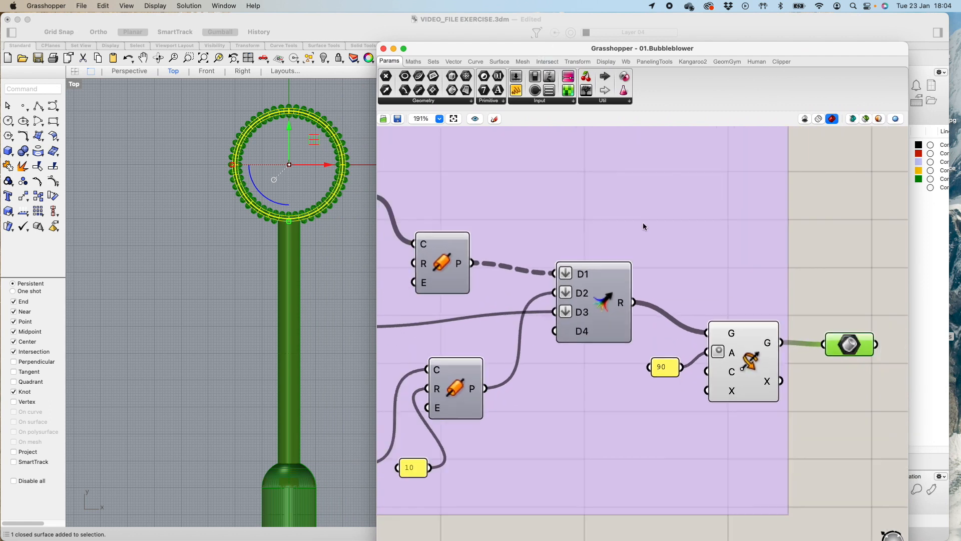
scroll(652, 242, down, 3)
right_drag(446, 185, 538, 201)
scroll(538, 202, up, 5)
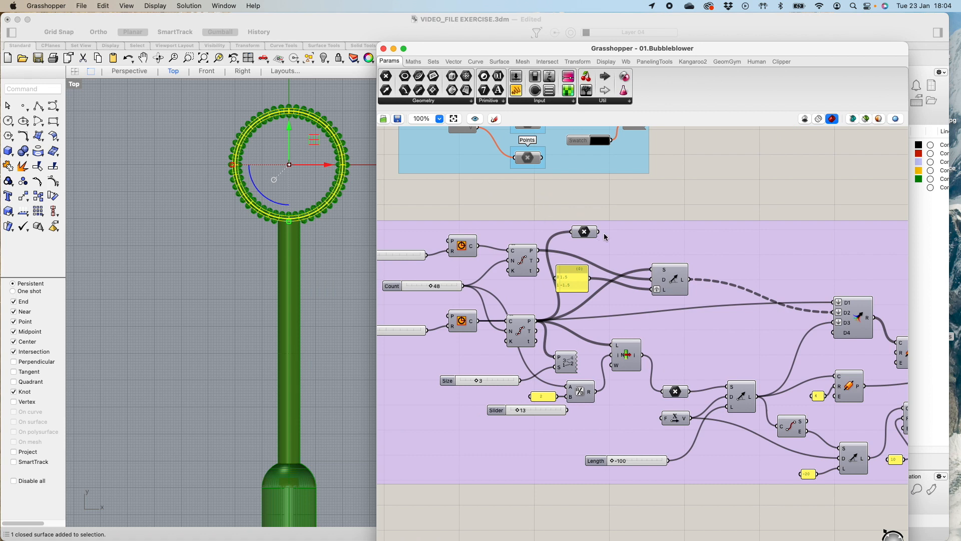
click(653, 193)
scroll(649, 219, down, 3)
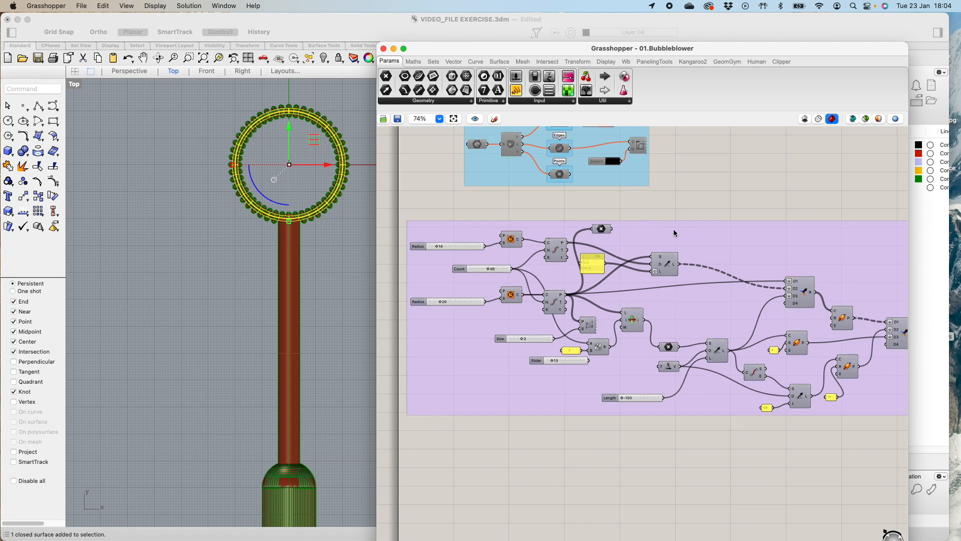
right_drag(713, 206, 691, 187)
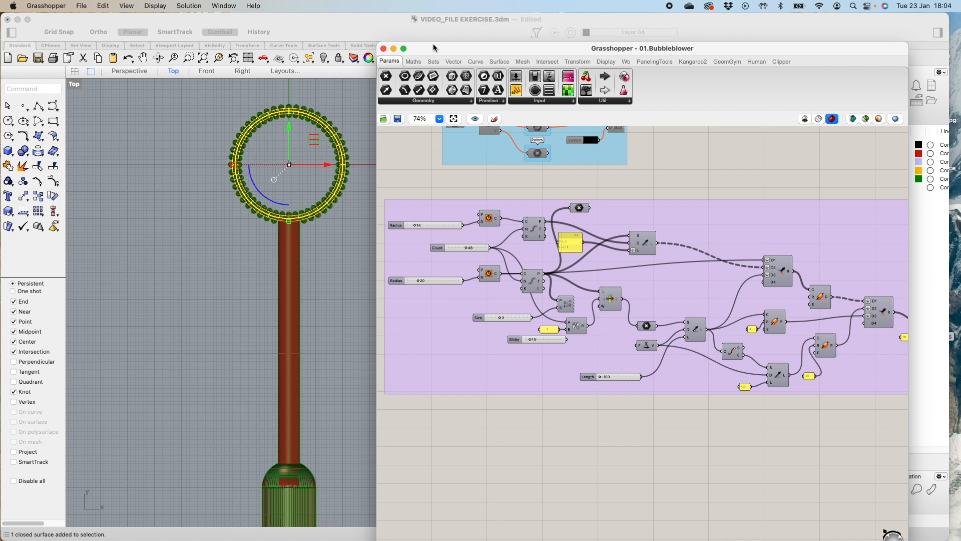
- Move the Grasshopper window clear of the Rhino model, select all components and hide their preview
drag(433, 51, 960, 95)
click(493, 186)
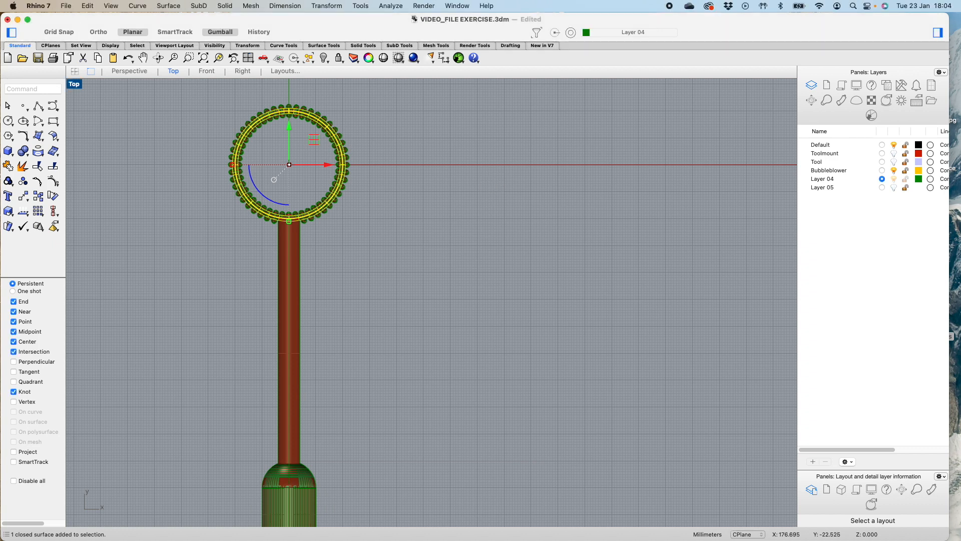
key(super+grave)
key(ctrl+a)
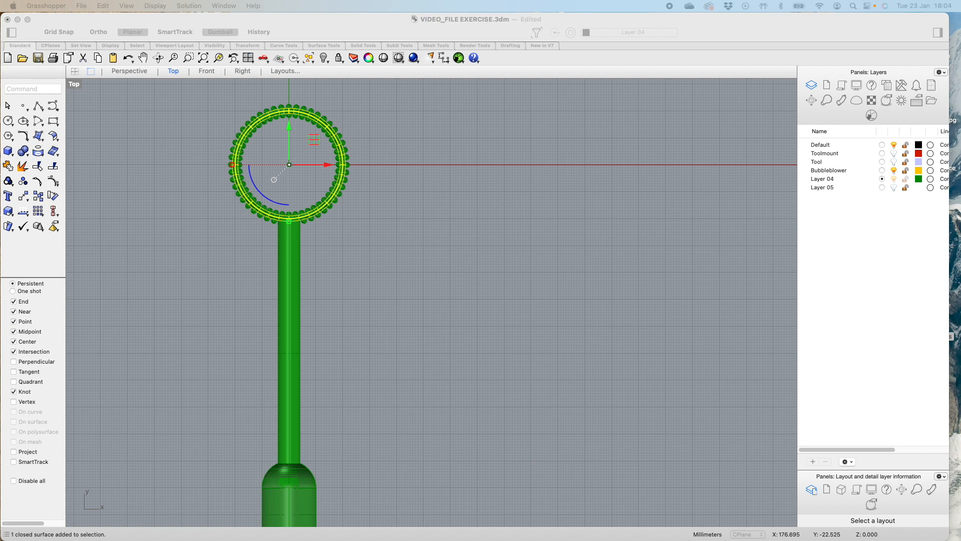
key(super+grave)
- Select the baked stem pipe and inspect the bubble blower in the four-viewport layout, mainly in Perspective
click(287, 280)
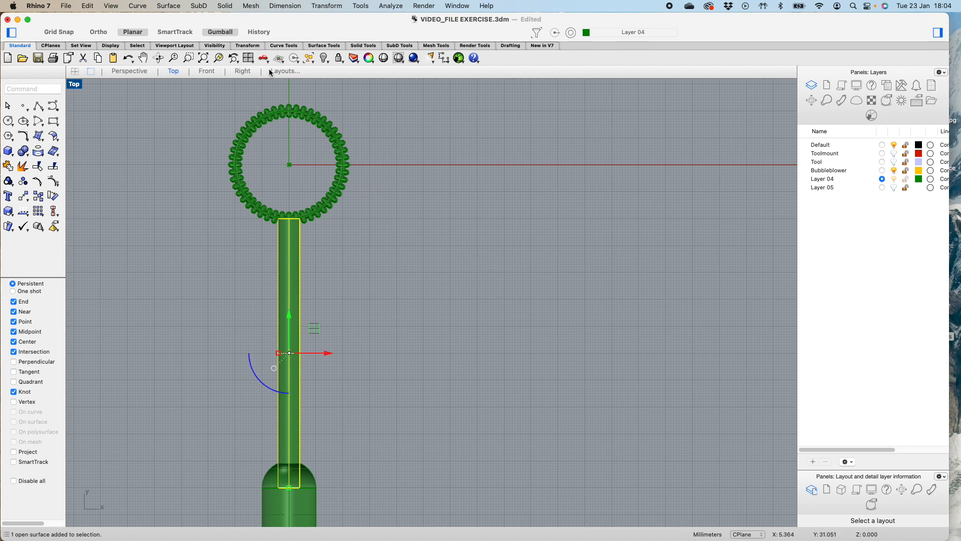
click(248, 58)
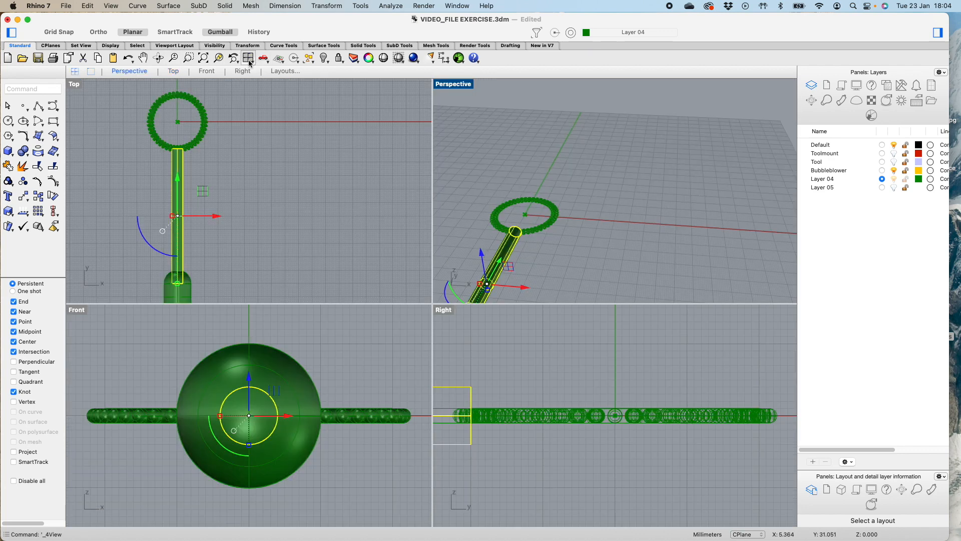
right_drag(629, 233, 540, 242)
scroll(539, 245, down, 8)
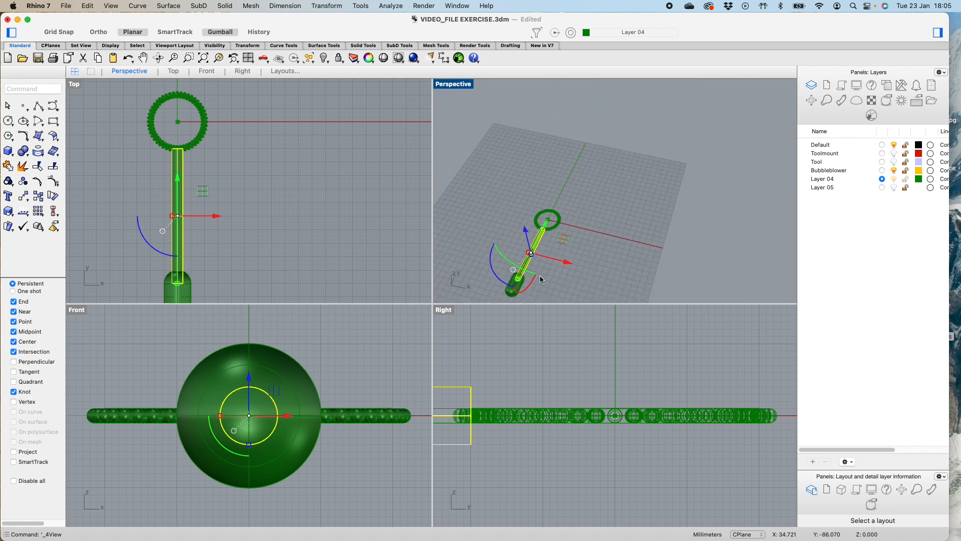
scroll(533, 288, up, 5)
right_drag(532, 288, 580, 246)
scroll(579, 246, down, 3)
scroll(577, 238, up, 4)
right_drag(563, 303, 566, 280)
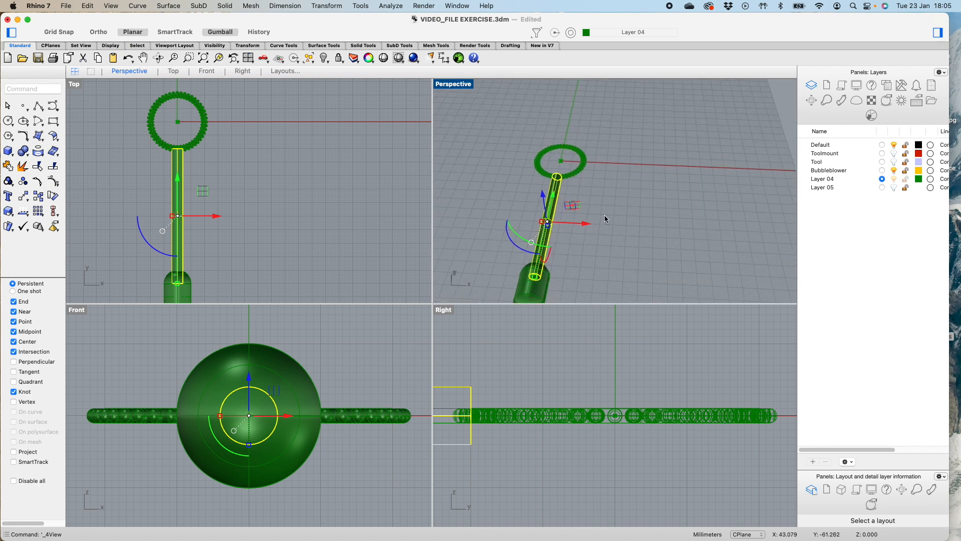
click(628, 237)
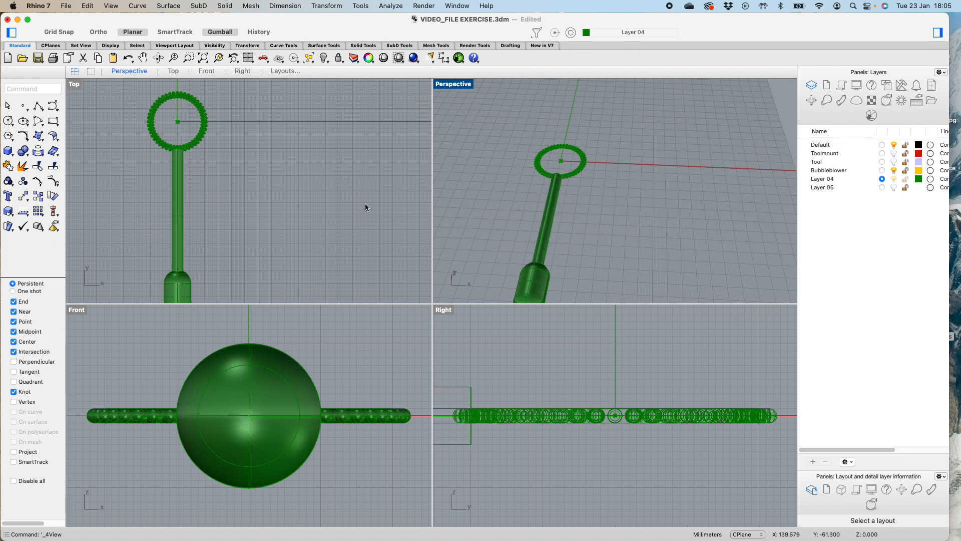
- Select all the baked bubble blower geometry in the Top view and maximise that viewport
scroll(365, 206, down, 3)
mouse_move(224, 111)
mouse_down()
mouse_move(311, 242)
mouse_move(233, 125)
mouse_up()
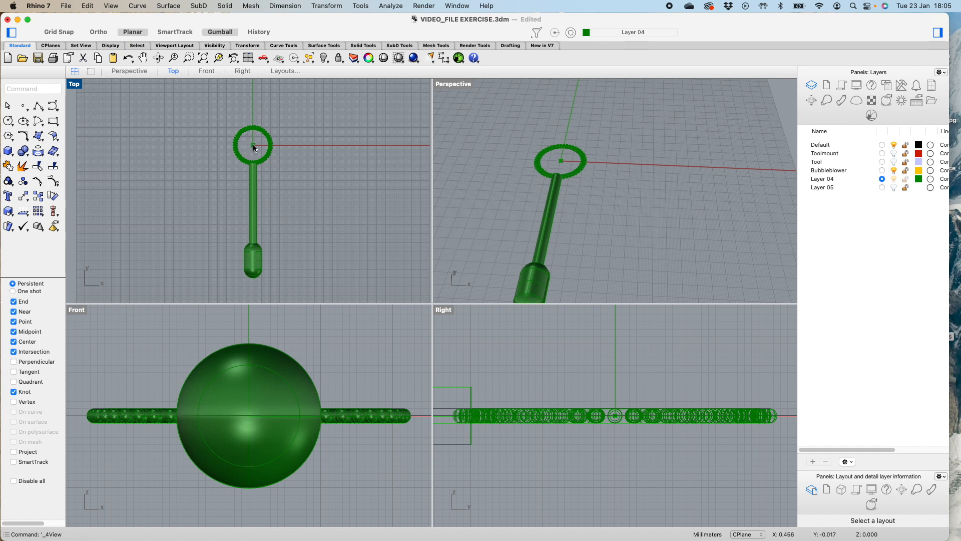
drag(208, 116, 308, 290)
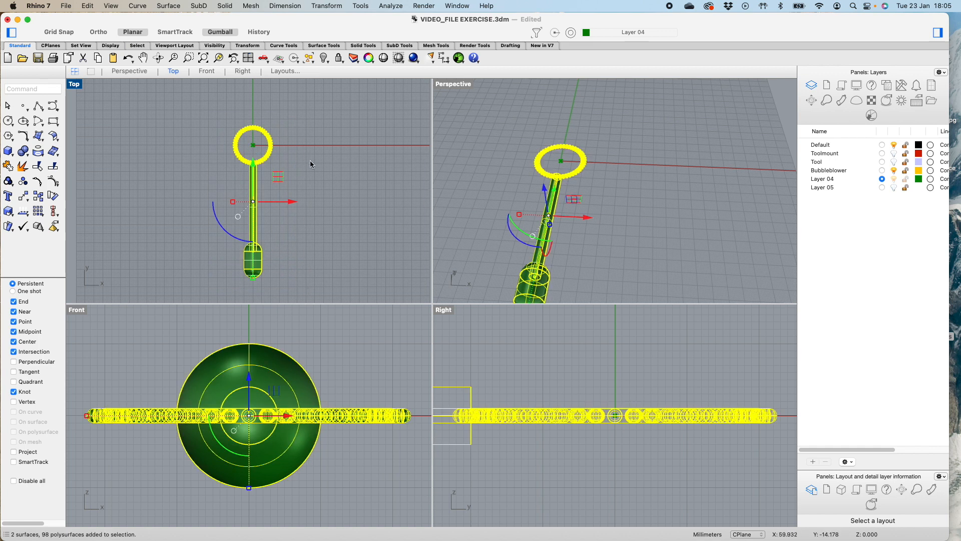
scroll(255, 282, up, 5)
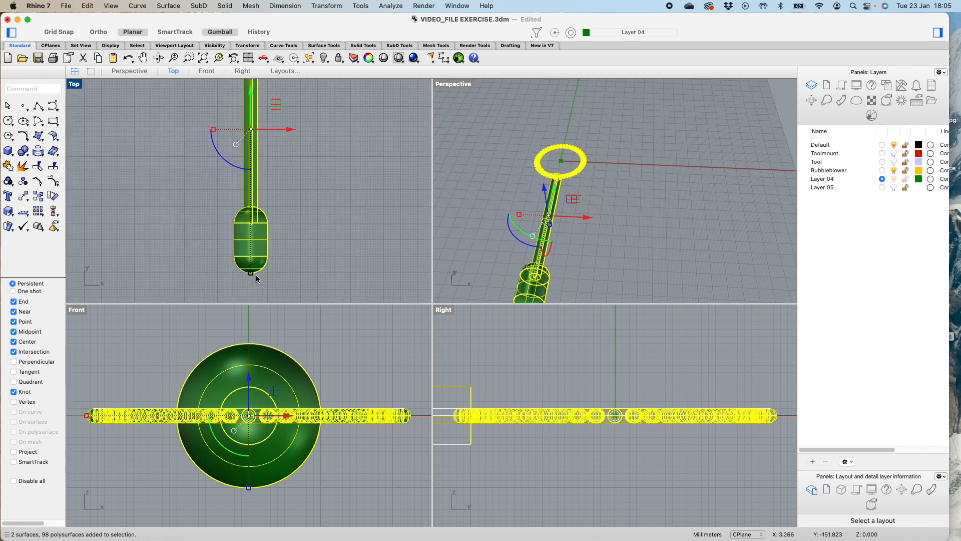
scroll(252, 201, down, 7)
scroll(270, 98, up, 3)
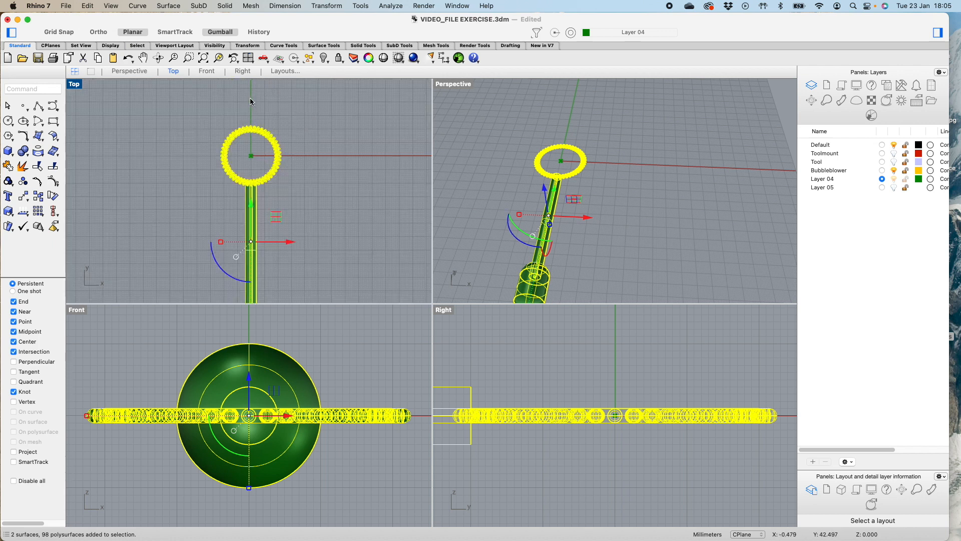
double_click(73, 85)
scroll(293, 224, down, 5)
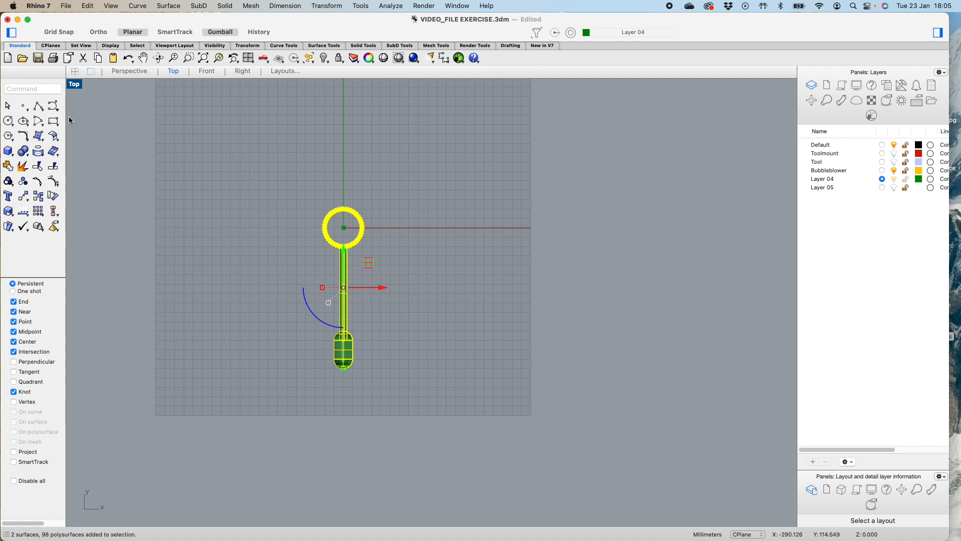
- Make a 2D drawing of the whole bubble blower from the Top view with Make2D, using CPlane projection and properties from input objects
click(31, 89)
text(make)
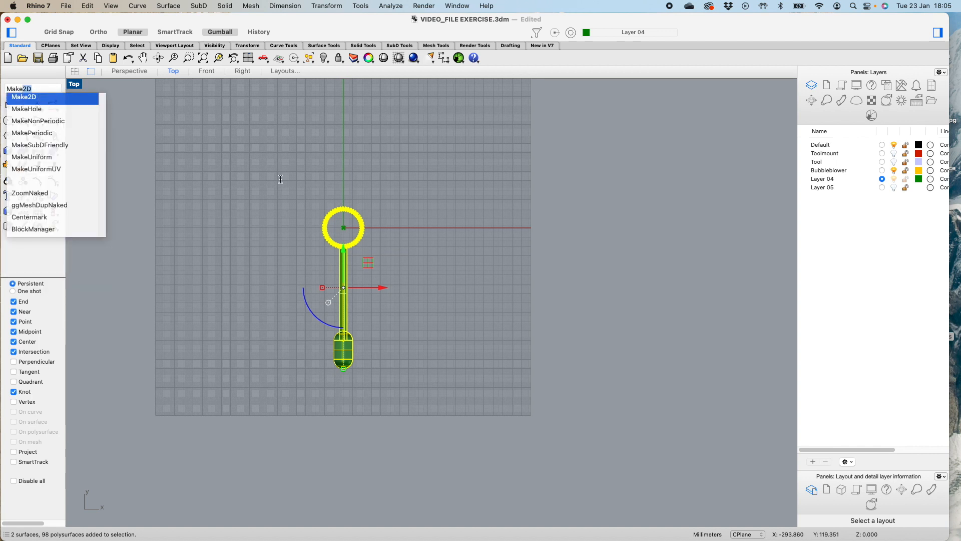
key(Return)
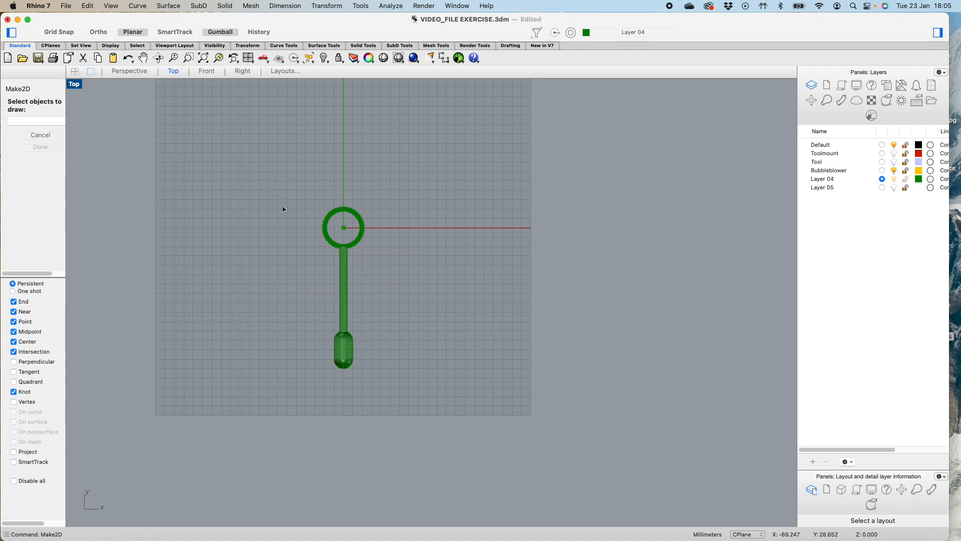
drag(265, 178, 423, 384)
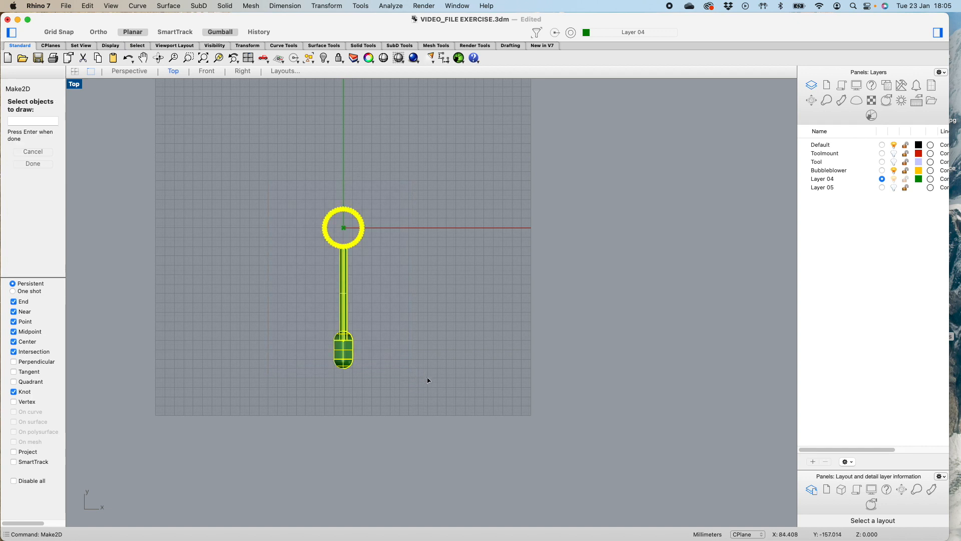
key(Return)
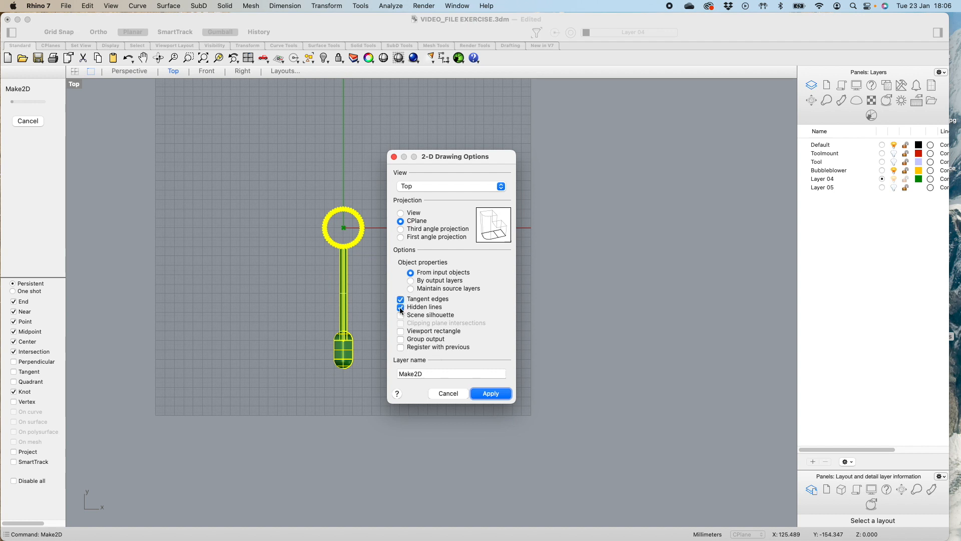
click(401, 340)
click(400, 340)
click(490, 394)
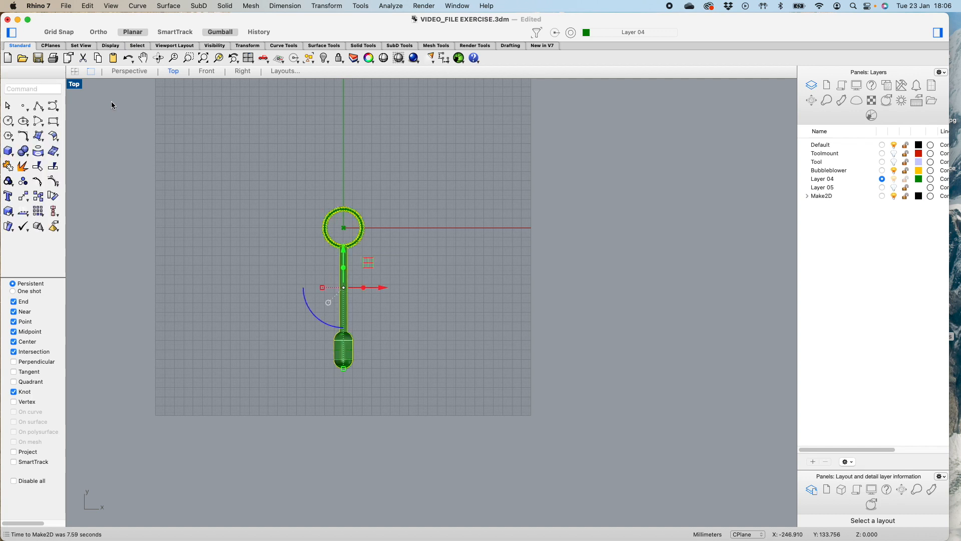
- Move the generated 2D outline along the X axis until it sits clear beside the green 3D model
scroll(406, 239, down, 10)
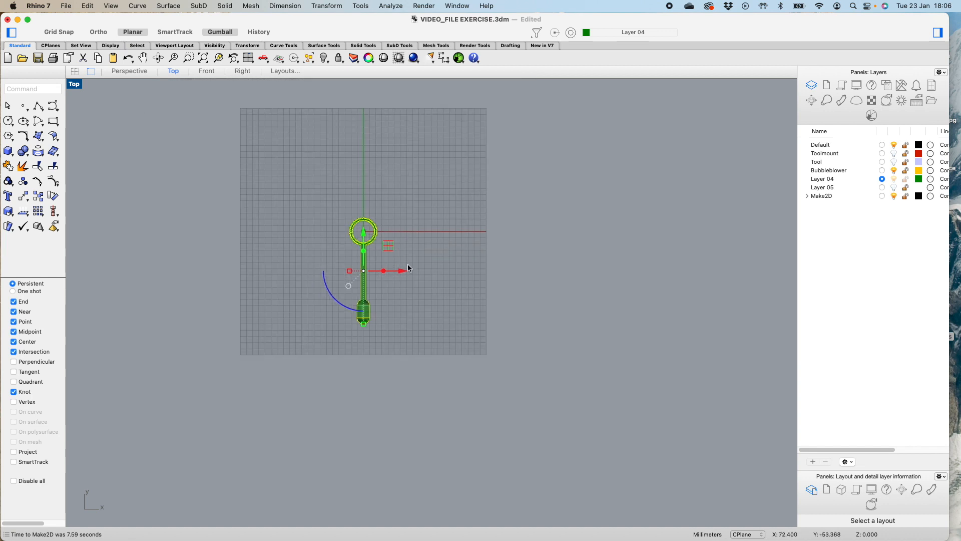
alt+drag(404, 270, 496, 282)
scroll(478, 273, up, 3)
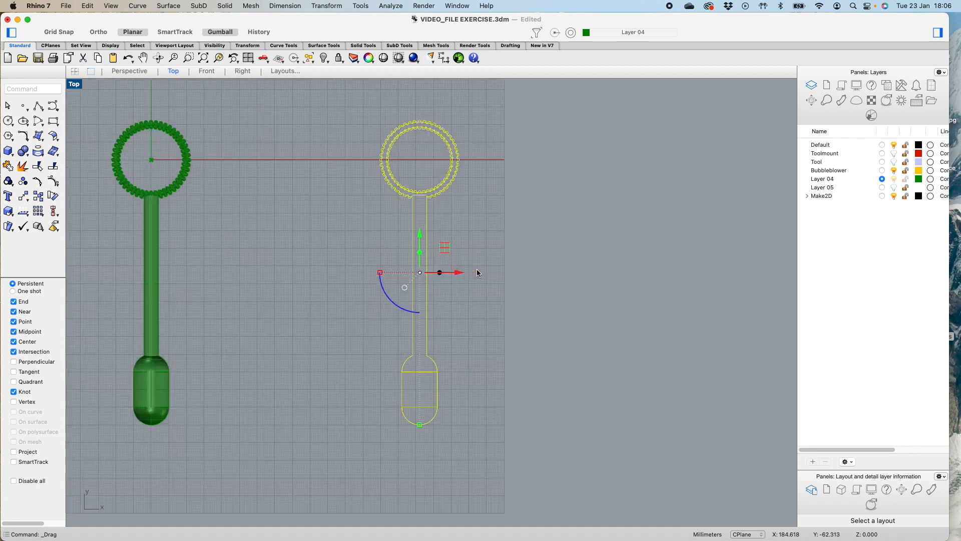
scroll(477, 269, down, 3)
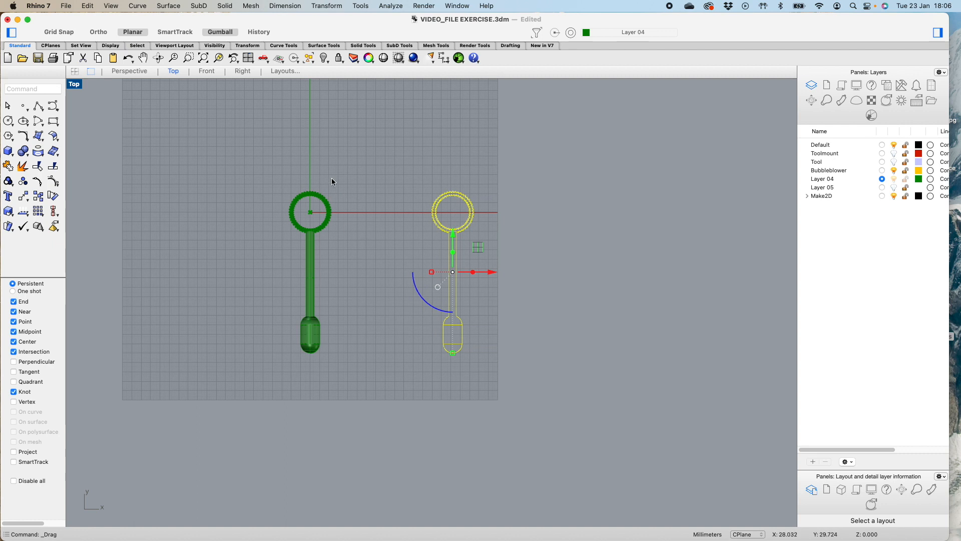
scroll(331, 186, up, 2)
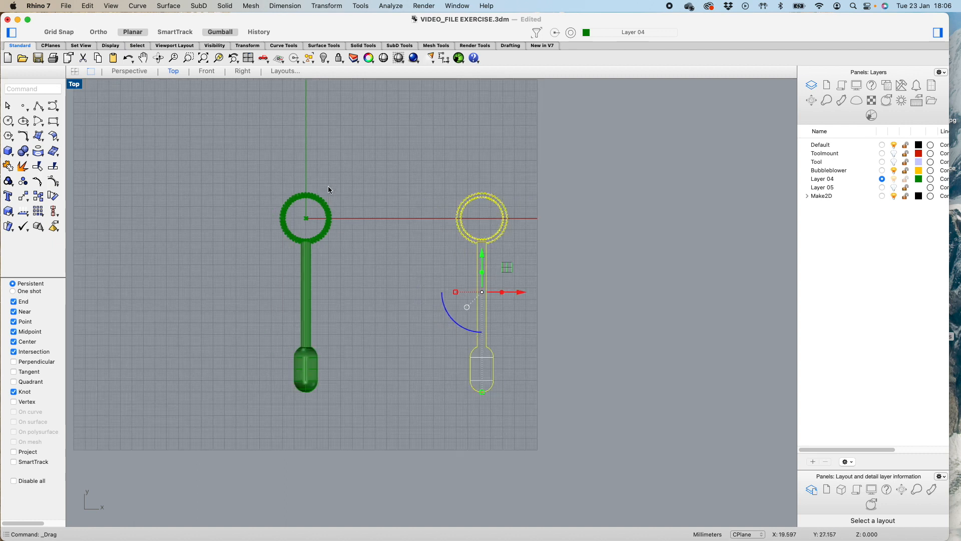
- Compare the flat 2D outline with the solid bubble blower in a maximised Perspective view, with nothing selected
click(249, 58)
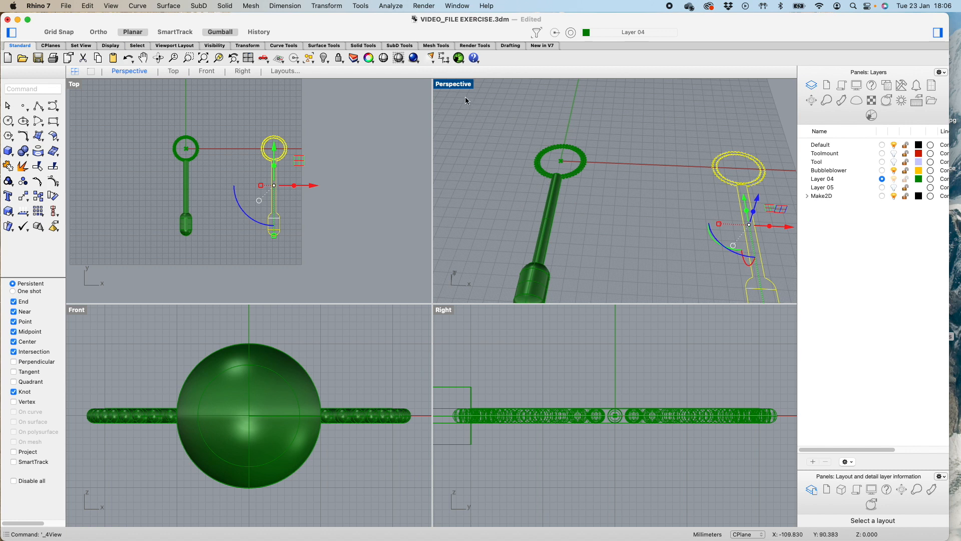
double_click(453, 84)
scroll(365, 263, down, 3)
right_drag(375, 307, 359, 211)
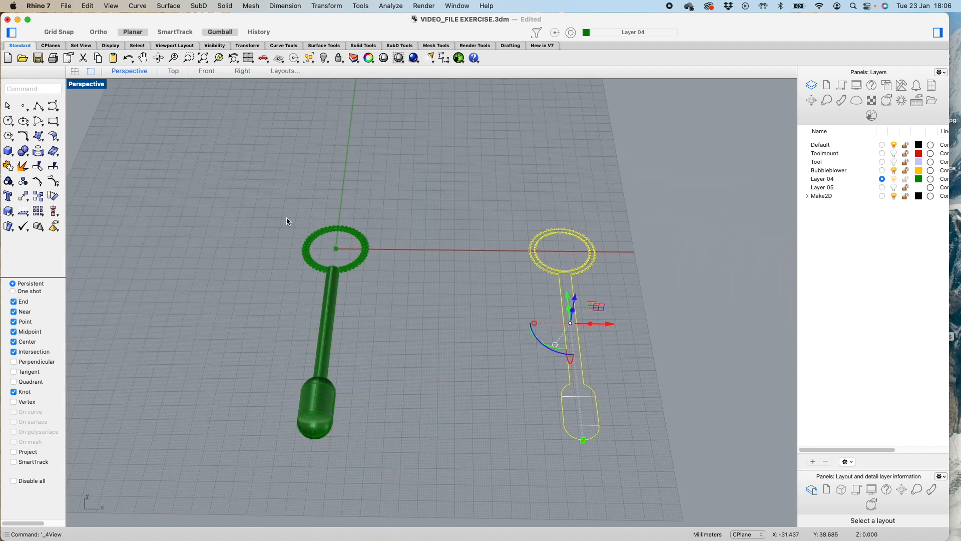
mouse_move(643, 377)
right_down()
mouse_move(553, 388)
mouse_move(506, 323)
mouse_move(532, 348)
mouse_move(614, 343)
mouse_move(662, 367)
mouse_move(647, 377)
right_up()
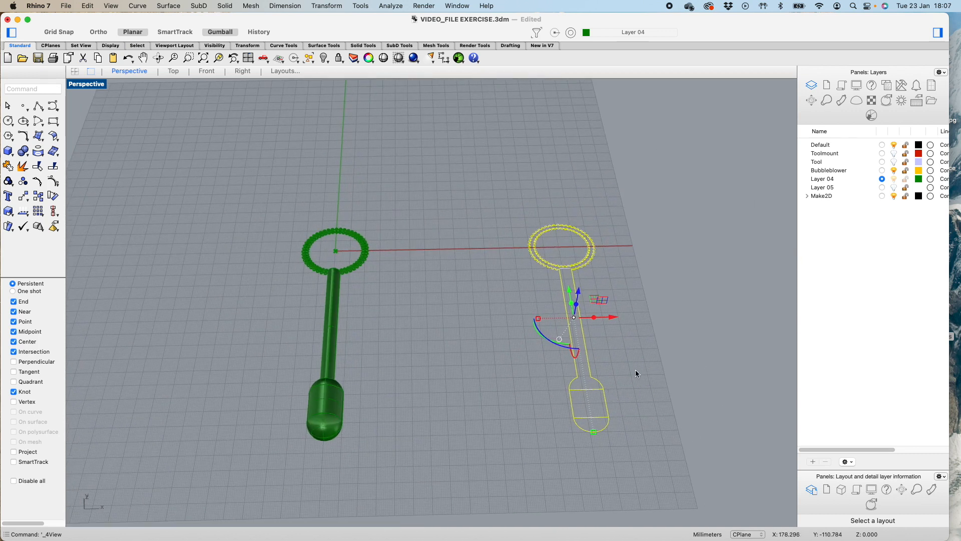
click(638, 317)
scroll(638, 350, up, 5)
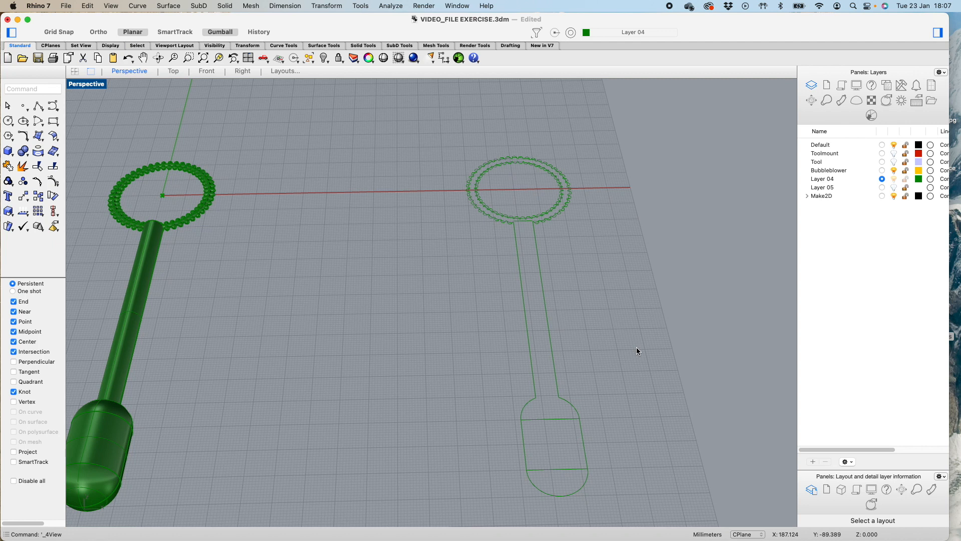
- Move the whole 2D outline further along the X axis in the Top view, off the grid, and deselect it
click(174, 71)
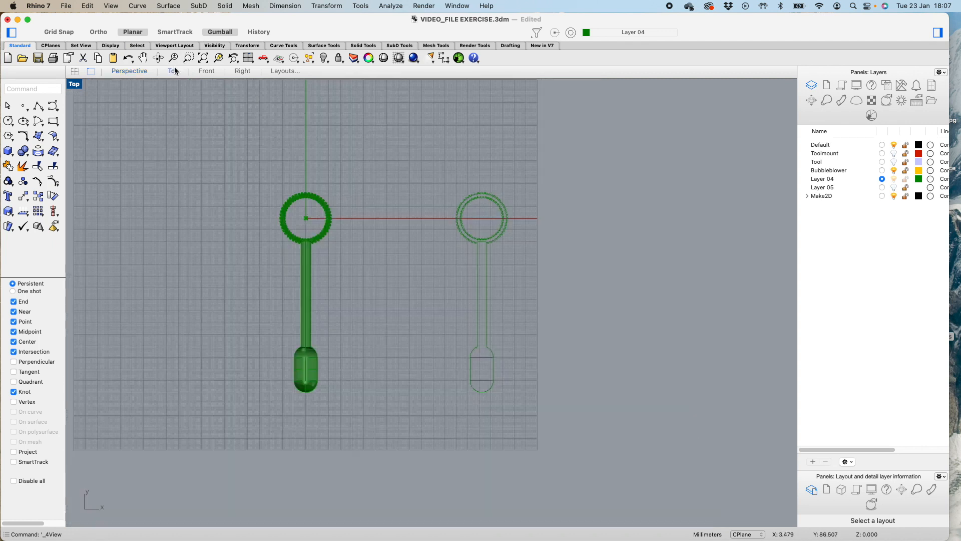
scroll(464, 287, up, 3)
scroll(551, 248, up, 2)
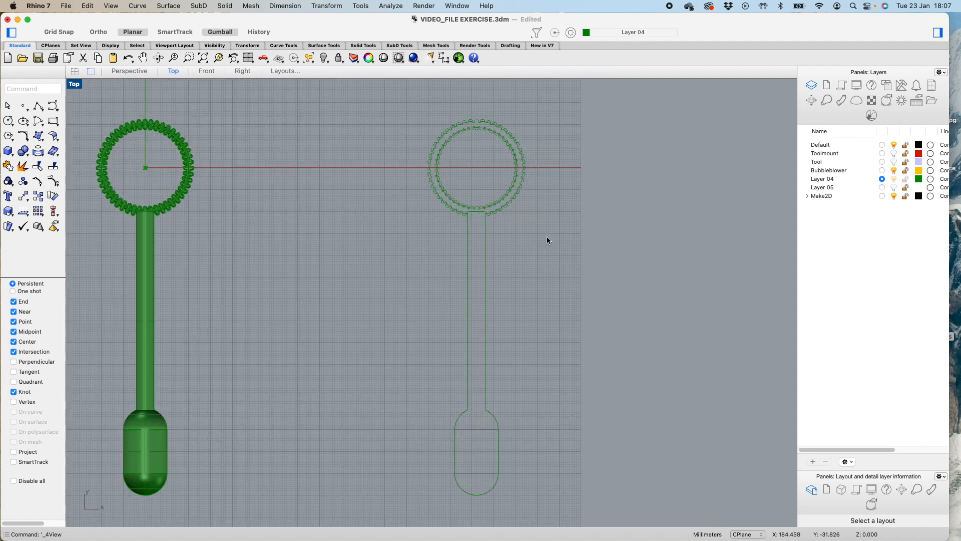
scroll(523, 481, down, 3)
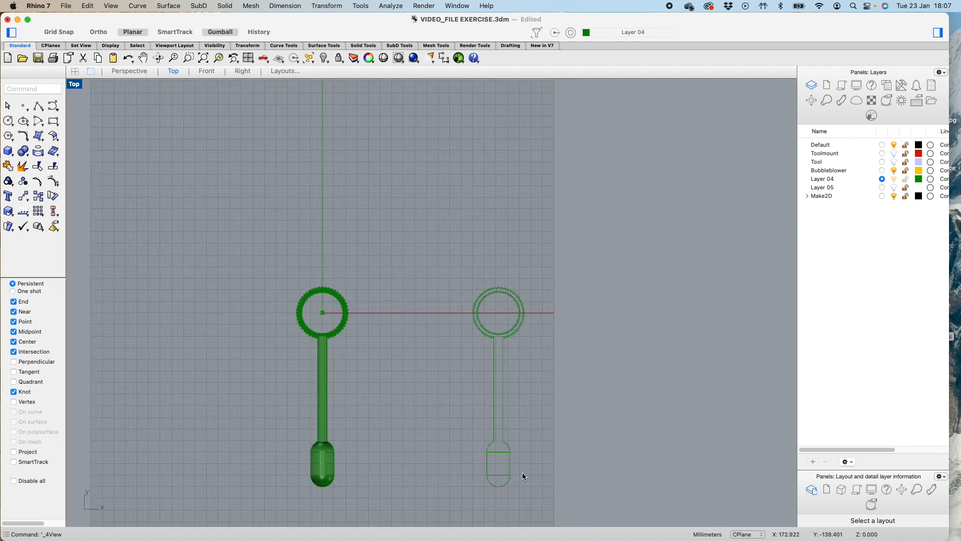
drag(438, 272, 564, 471)
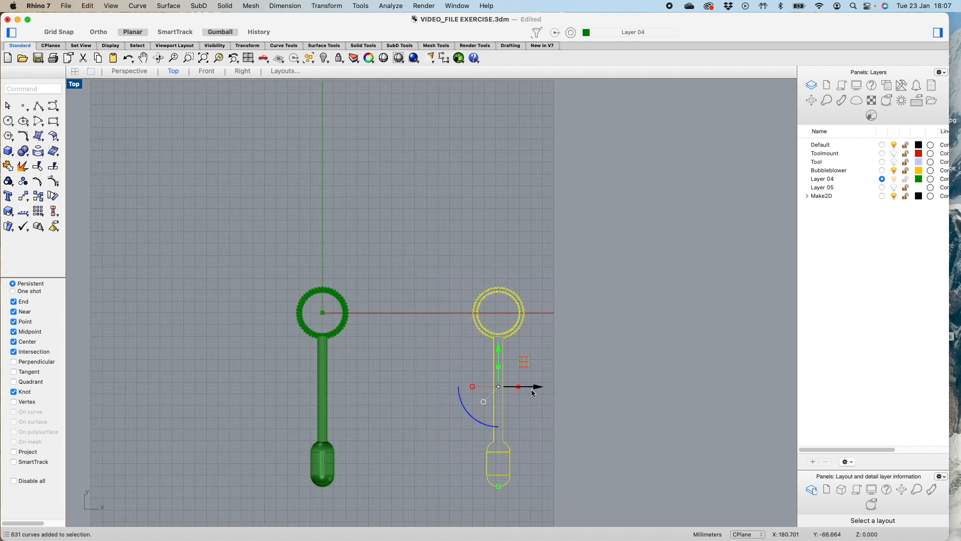
drag(532, 386, 653, 393)
scroll(702, 425, up, 3)
scroll(695, 425, down, 4)
scroll(633, 488, up, 5)
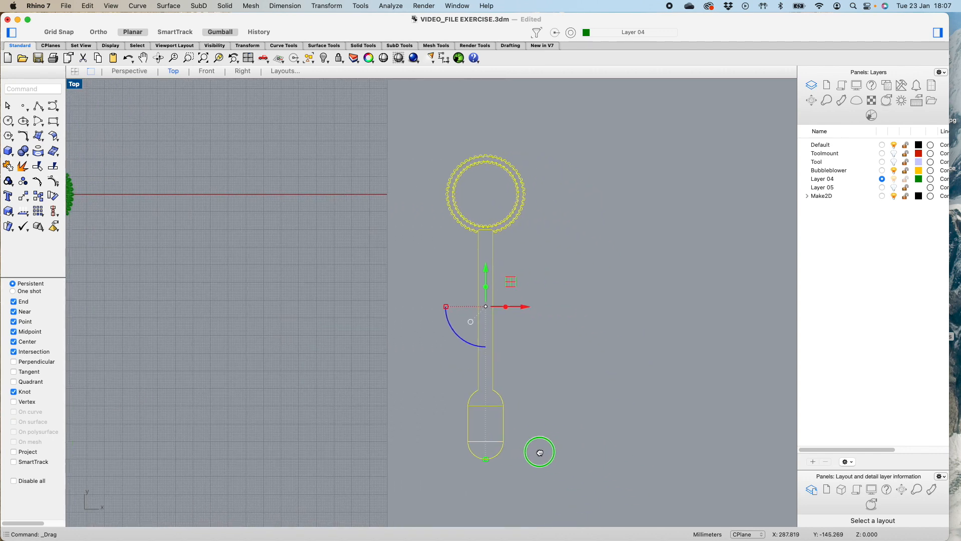
scroll(495, 198, up, 6)
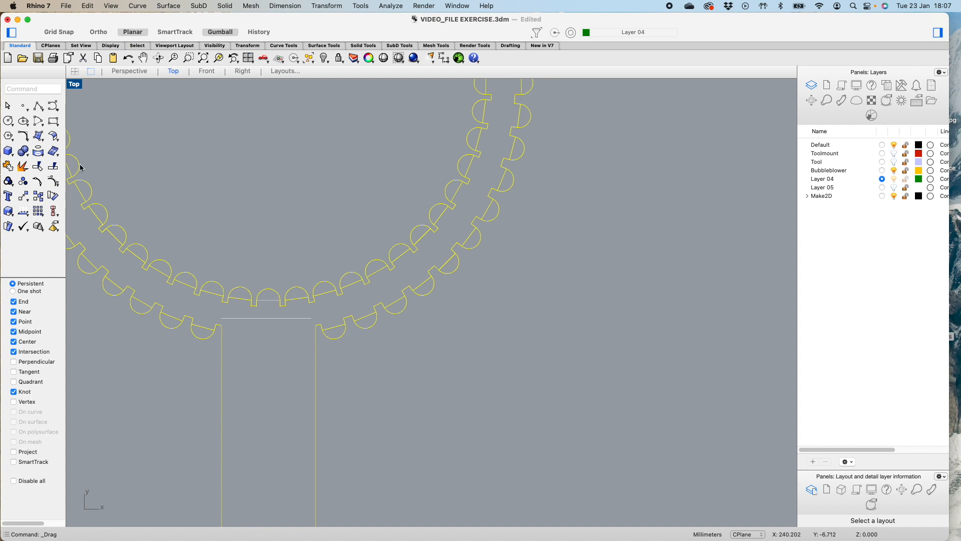
click(188, 191)
scroll(395, 251, down, 5)
scroll(395, 250, down, 3)
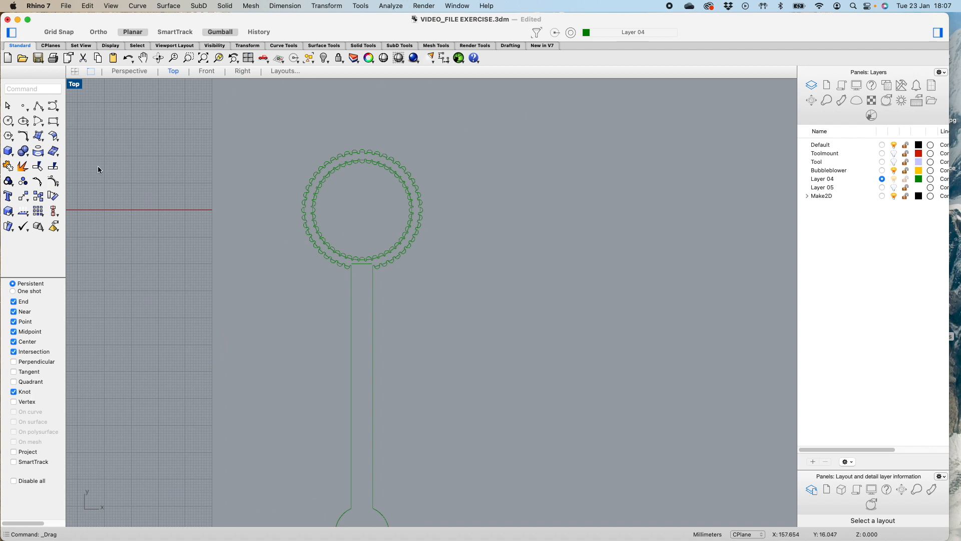
- Trim the straight inner segments from several scallops on the upper-left part of the ring outline, using all the ring curves as cutting objects
click(39, 166)
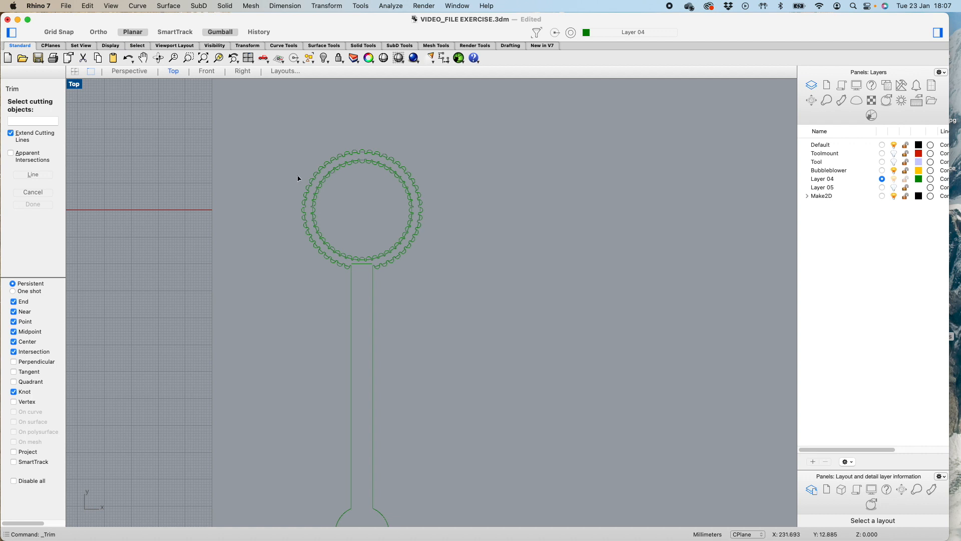
drag(261, 116, 458, 285)
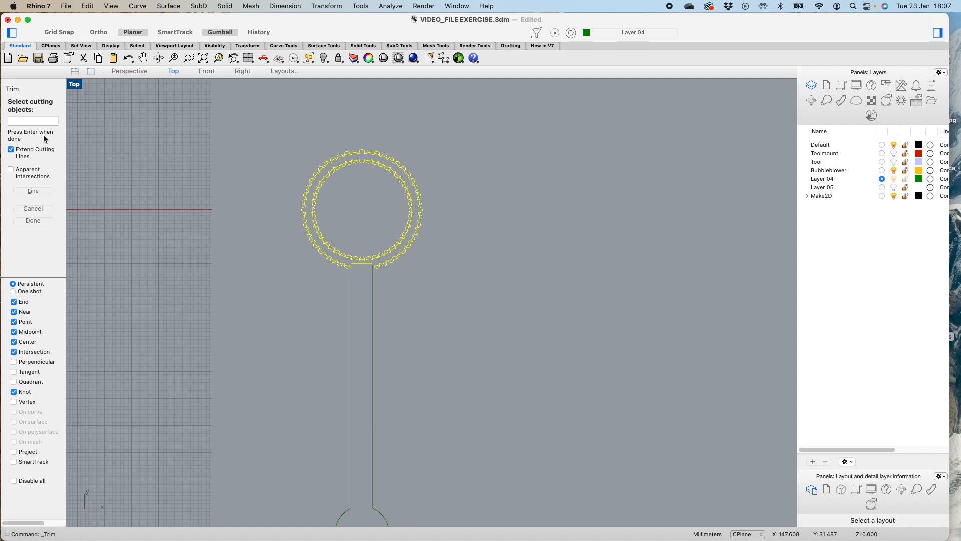
key(Return)
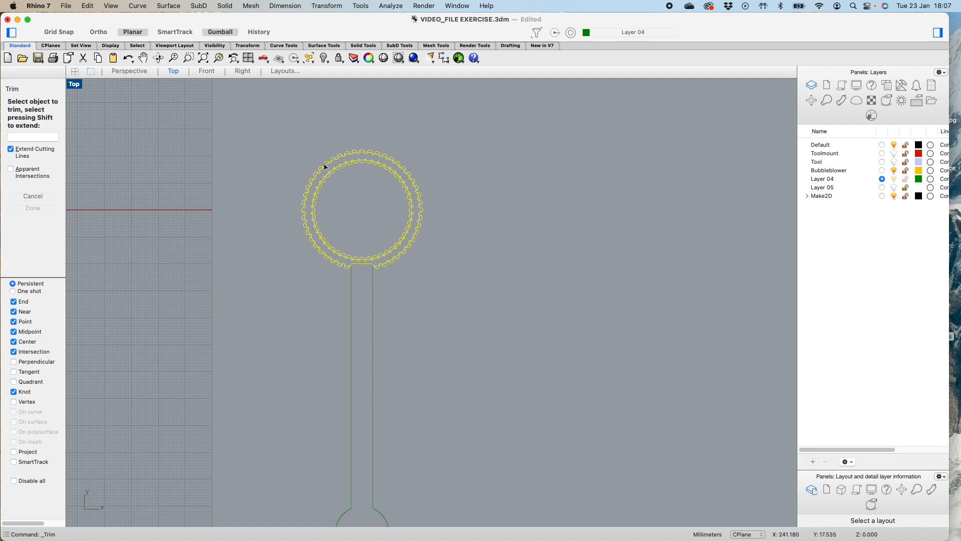
scroll(325, 167, up, 10)
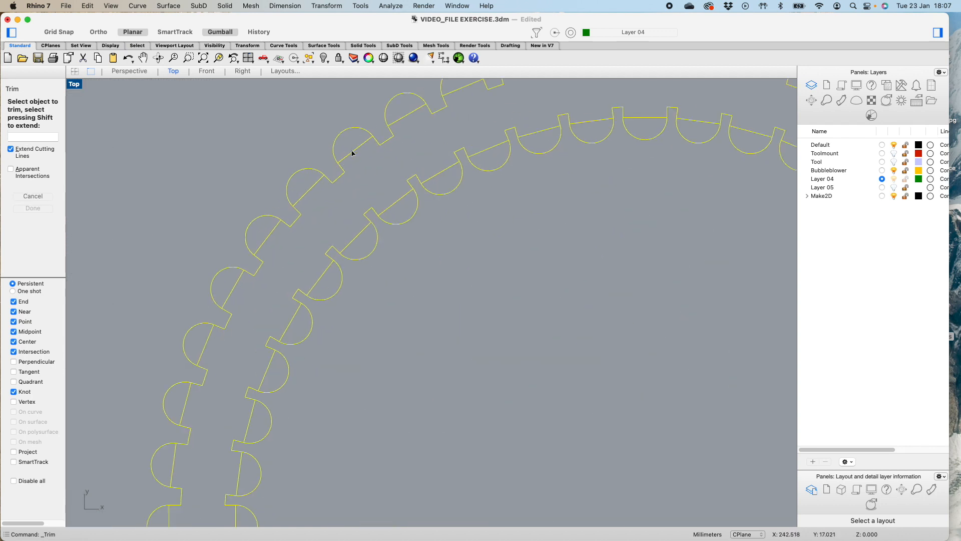
click(352, 153)
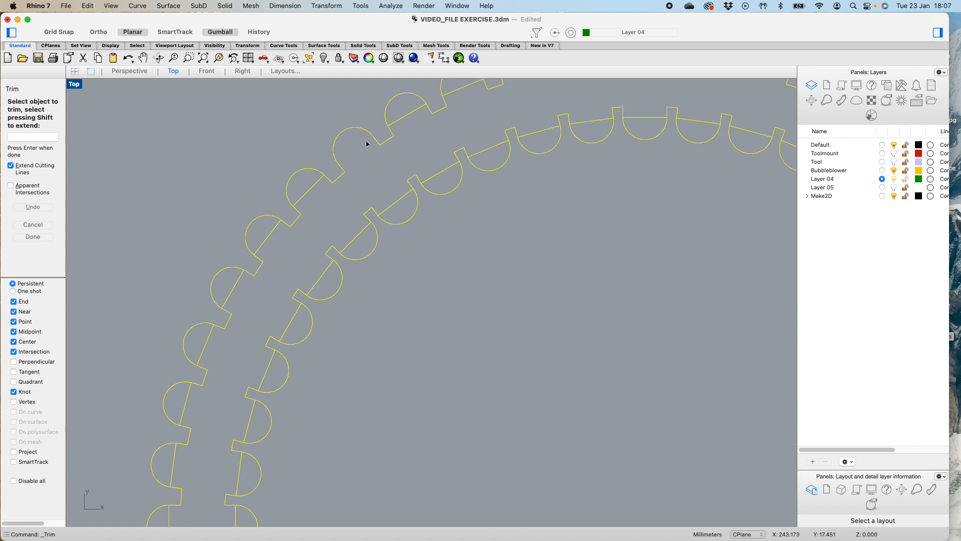
click(403, 119)
click(421, 110)
click(444, 173)
click(489, 153)
click(529, 136)
click(404, 198)
click(358, 233)
click(318, 276)
click(317, 189)
click(303, 201)
scroll(194, 180, down, 5)
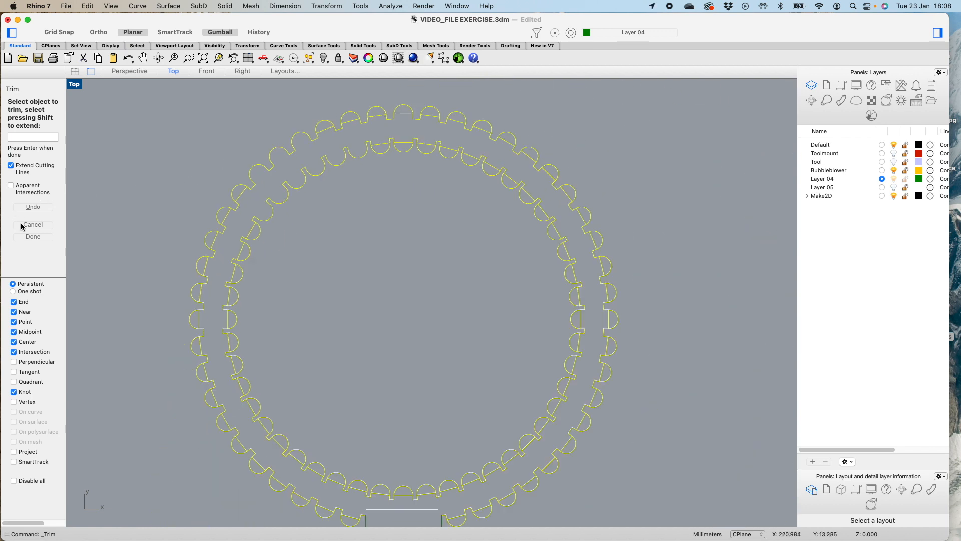
click(33, 237)
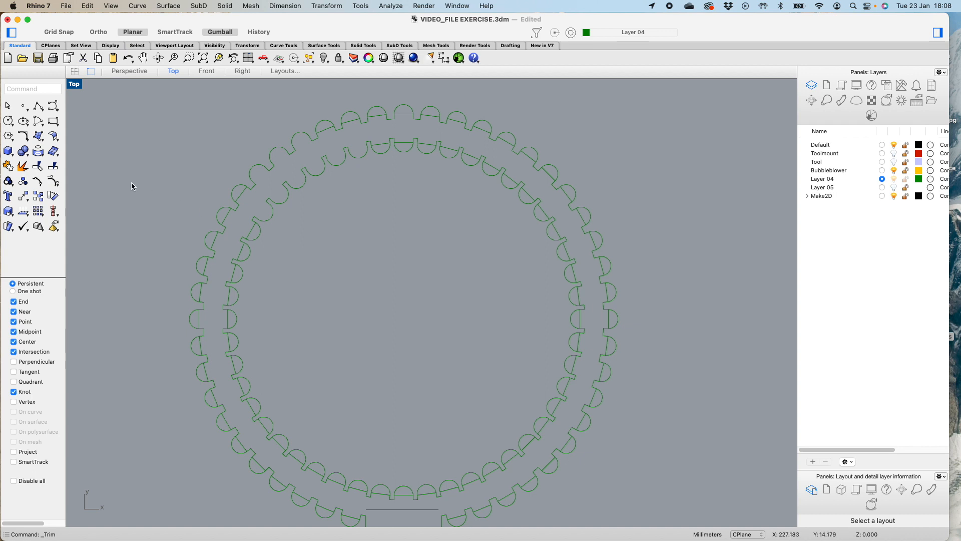
click(312, 59)
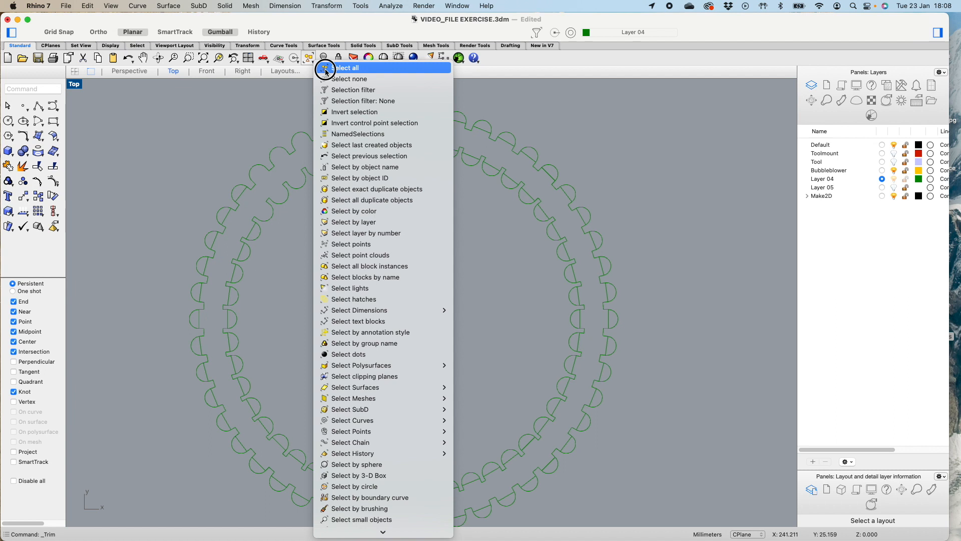
mouse_move(394, 422)
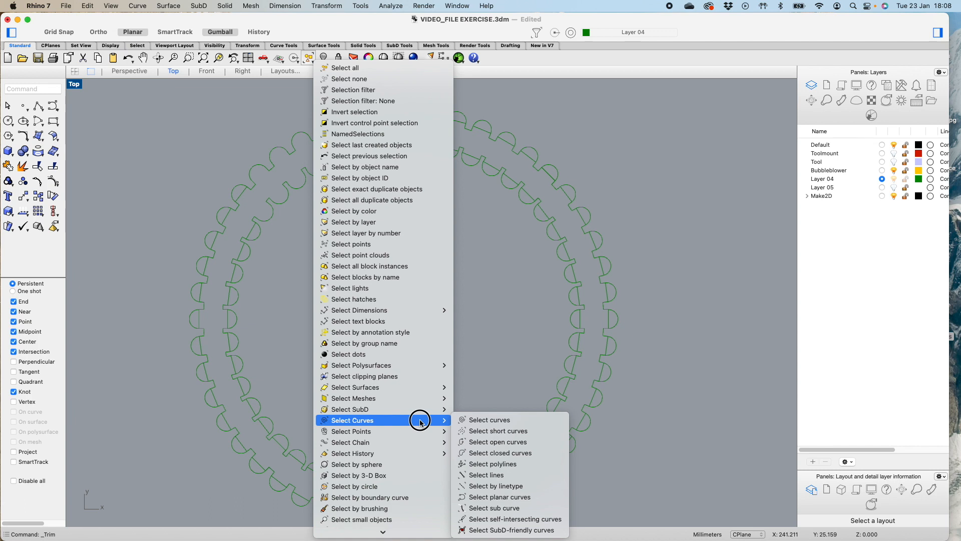
click(196, 146)
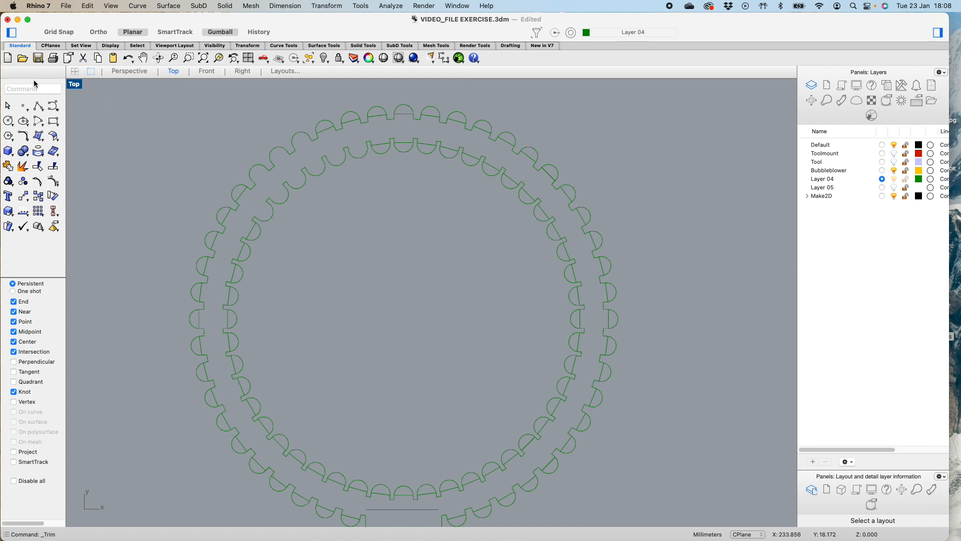
text(sdele)
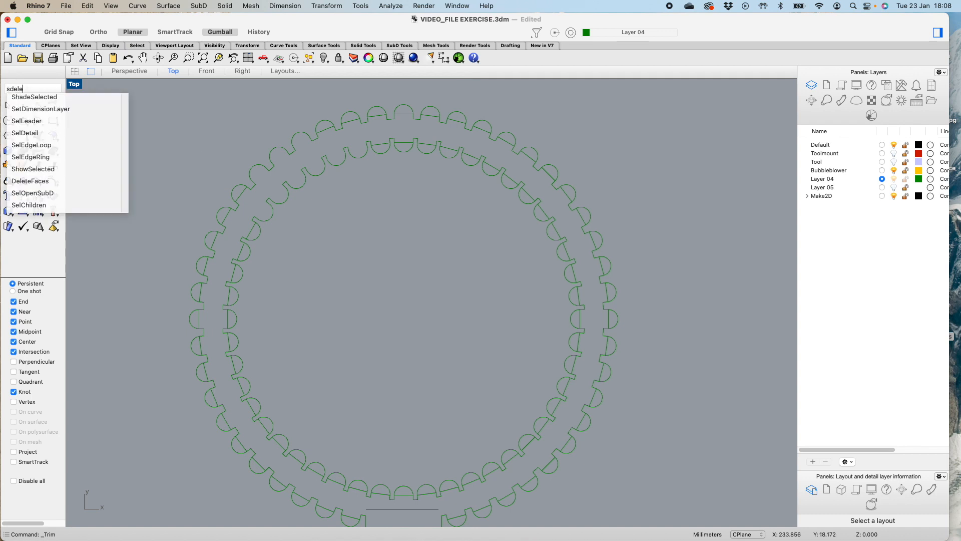
key(BackSpace)
key(BackSpace)
key(BackSpace)
key(BackSpace)
key(BackSpace)
text(S)
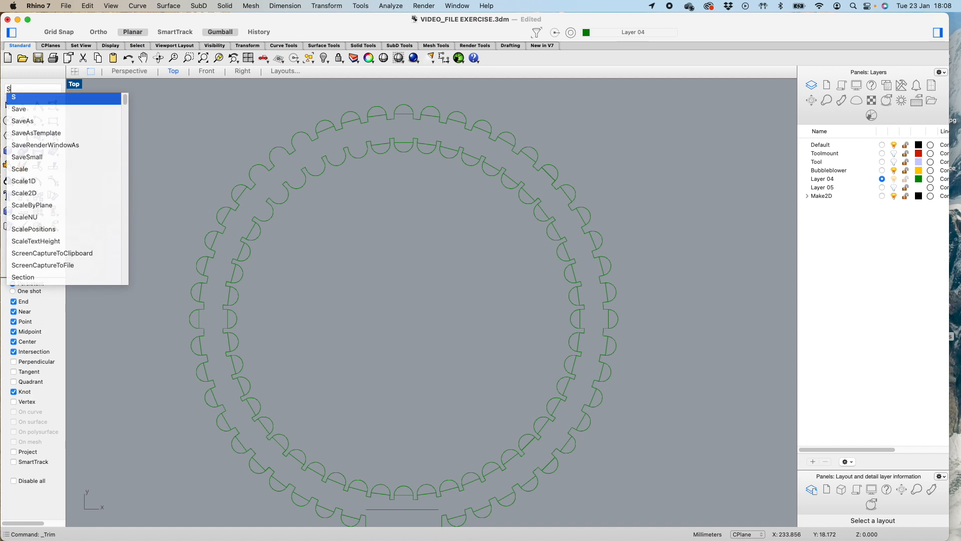
text(select)
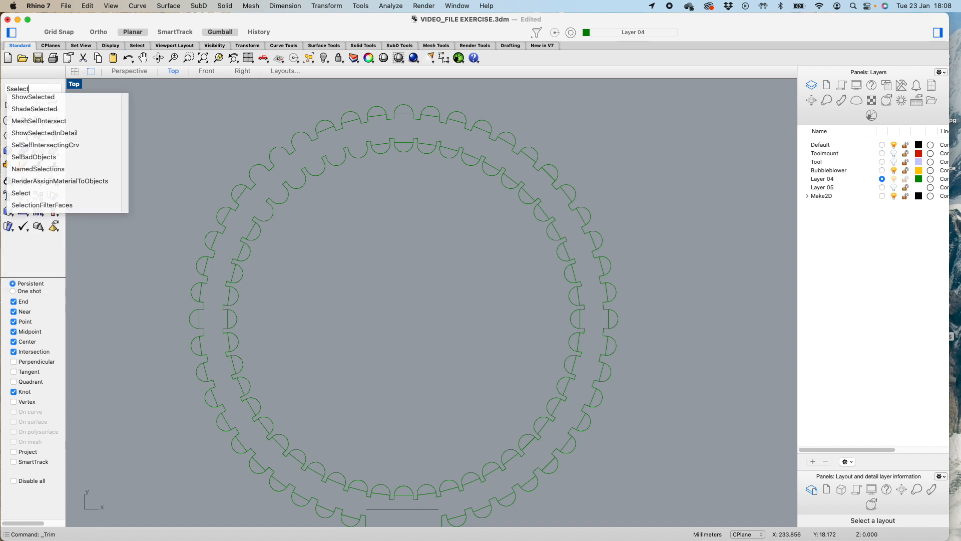
text(sim)
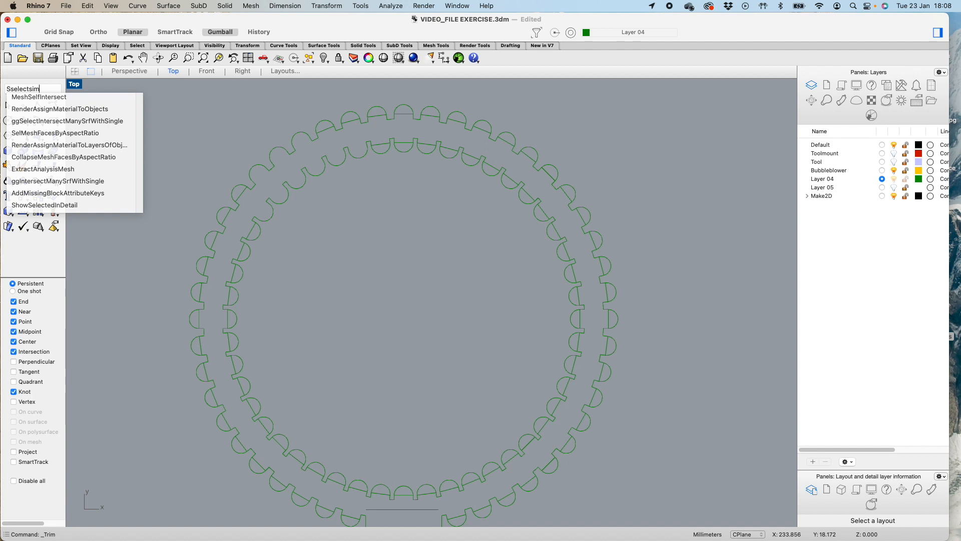
key(BackSpace)
key(BackSpace)
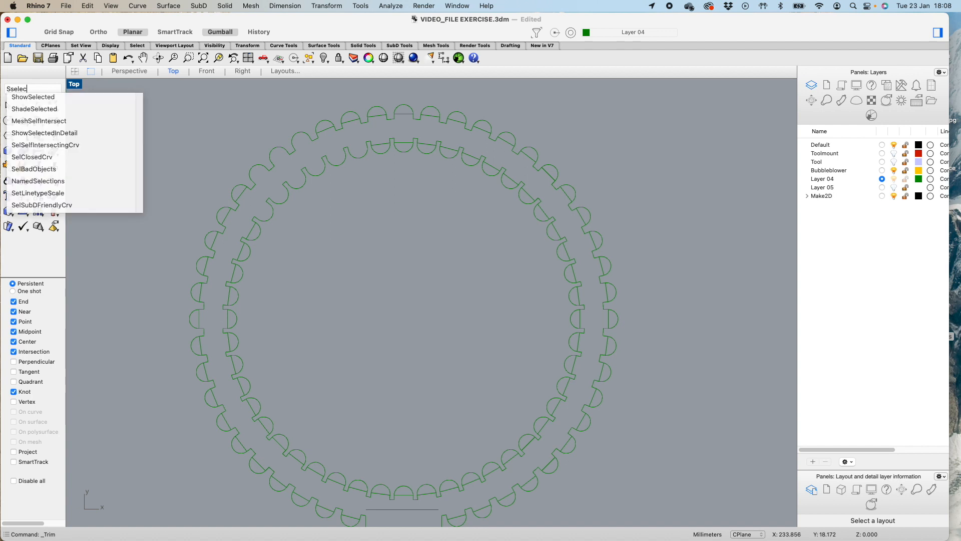
text(t)
key(Return)
text(Sam)
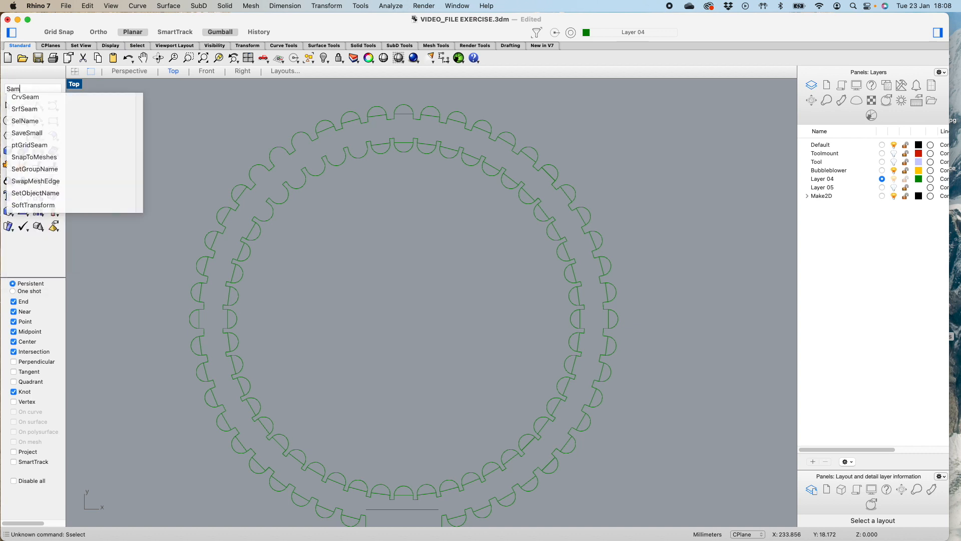
click(202, 119)
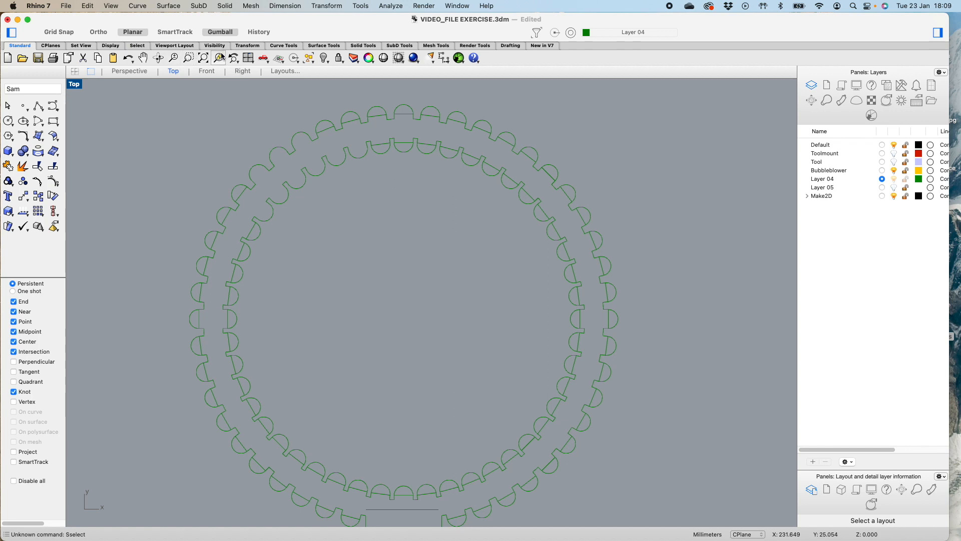
- Try to select all straight inner segments at once by matching the linetype of one segment on an upper scallop
click(137, 46)
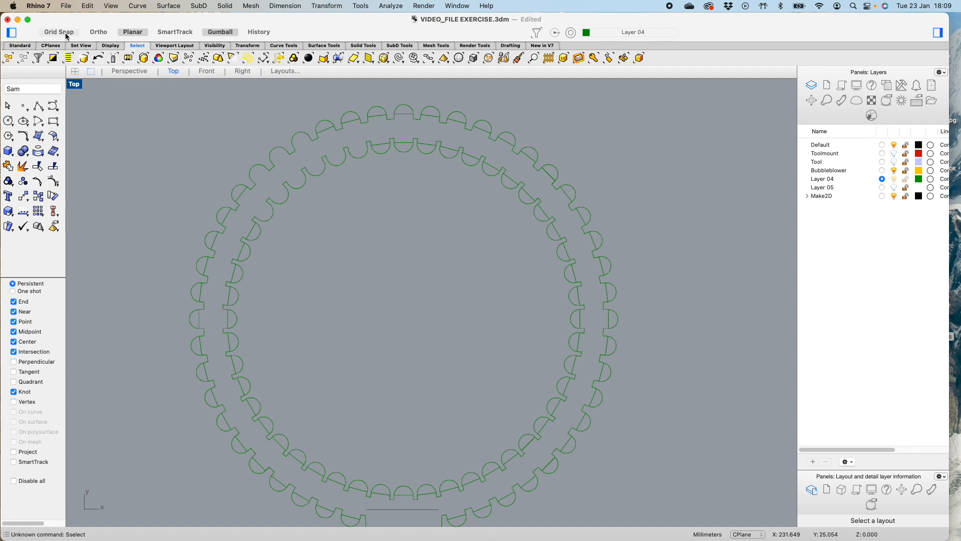
click(22, 46)
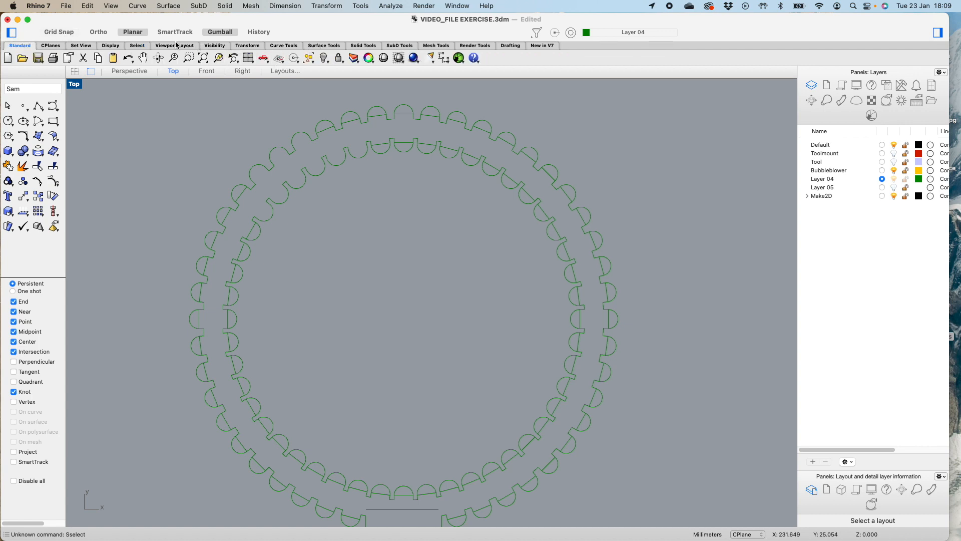
click(137, 46)
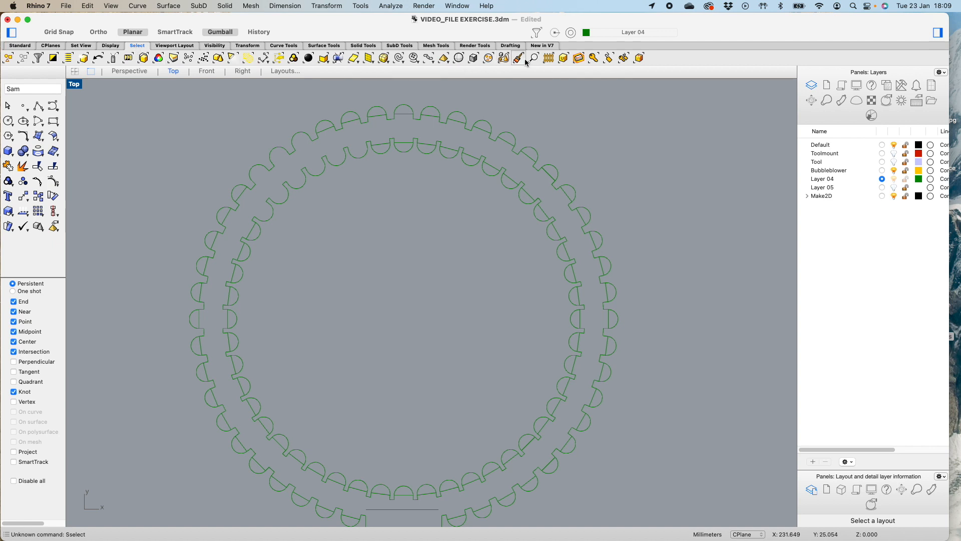
click(402, 60)
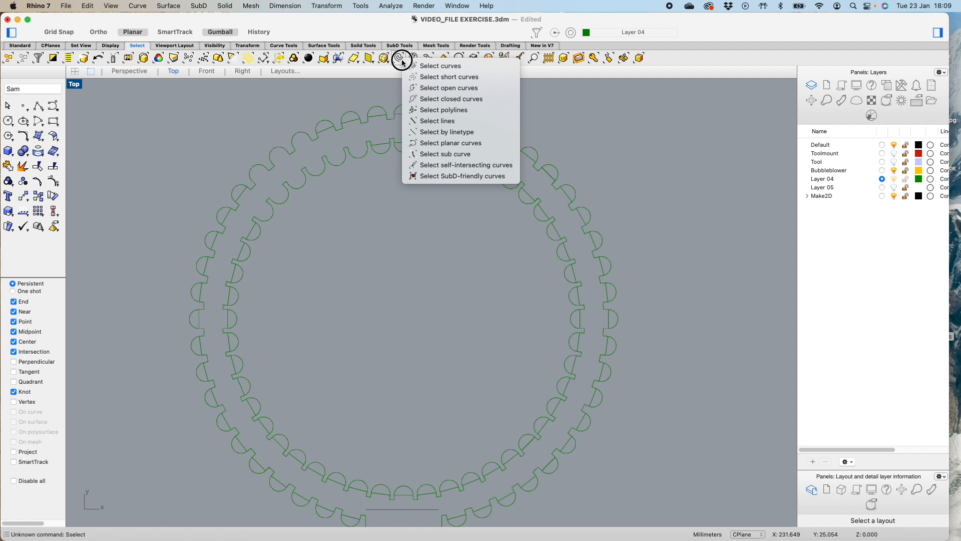
drag(402, 60, 476, 132)
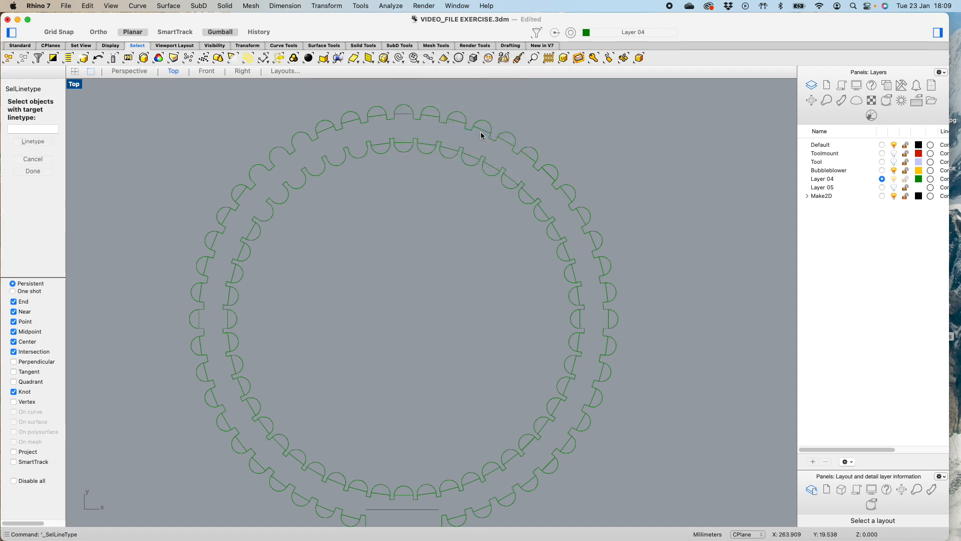
click(381, 115)
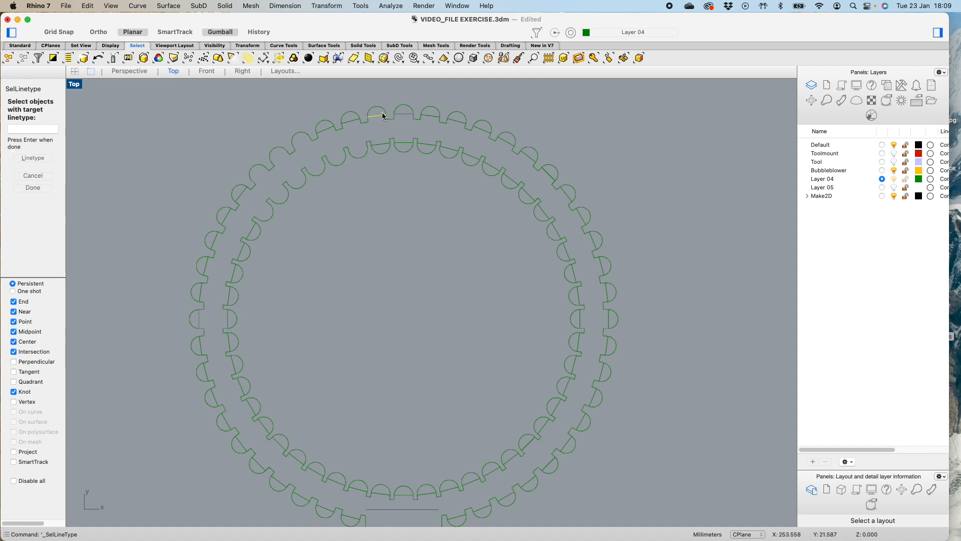
key(Return)
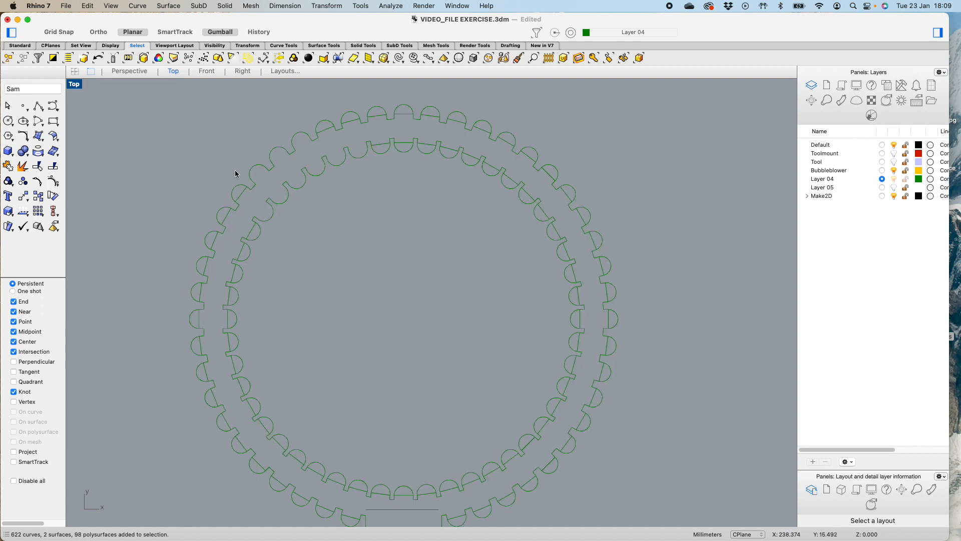
- Delete the straight inner segment closing one scallop on the upper-left part of the outer ring outline
scroll(220, 207, up, 5)
scroll(193, 242, down, 5)
scroll(195, 245, up, 5)
click(286, 159)
key(Delete)
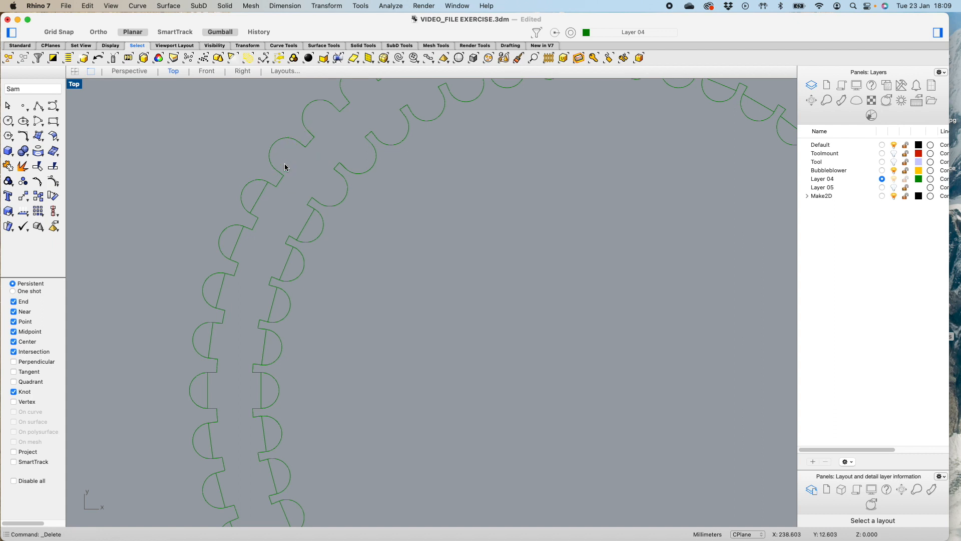
- Trim the straight inner segments from a few lower-right scallops of the outer ring, using all the ring curves as cutting objects
click(40, 169)
scroll(116, 176, down, 8)
drag(112, 119, 342, 334)
key(Return)
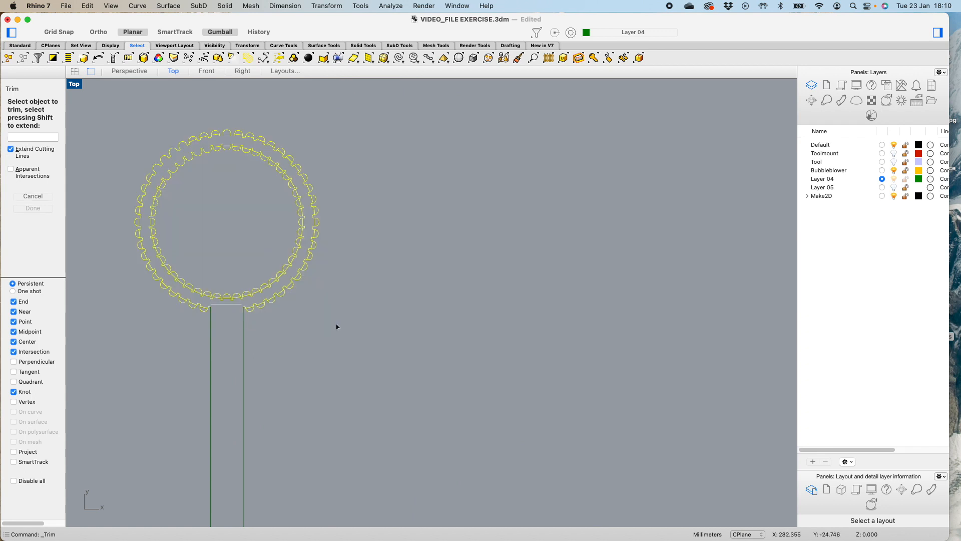
scroll(297, 278, up, 6)
click(296, 275)
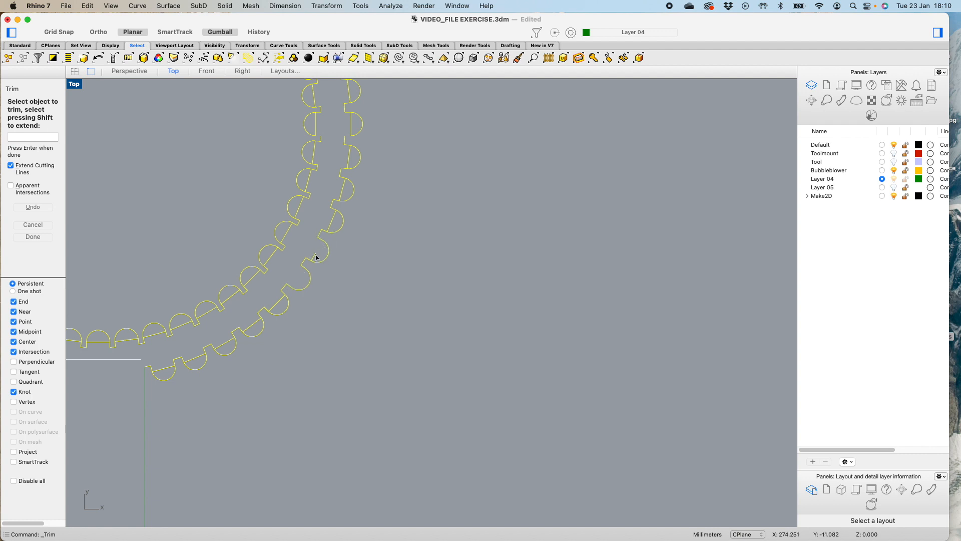
click(333, 216)
click(329, 229)
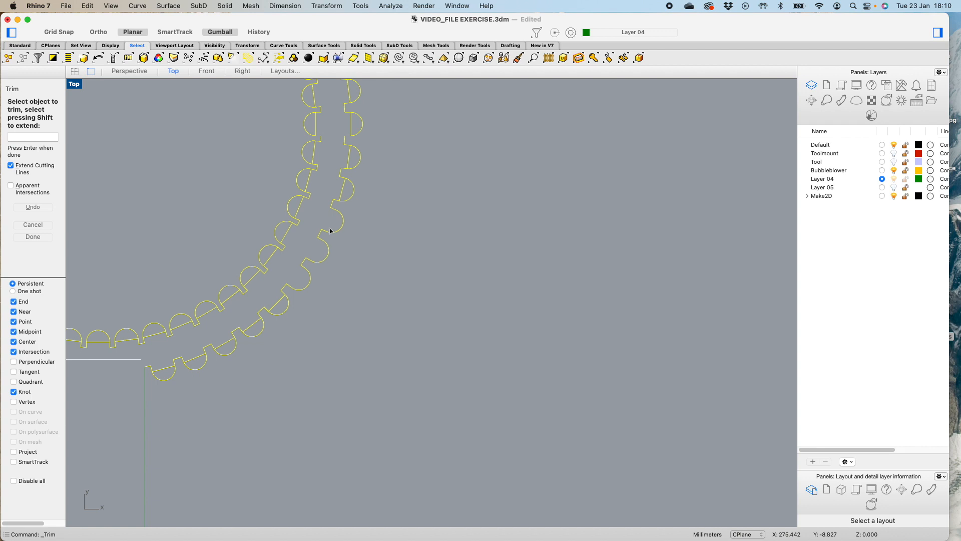
click(33, 237)
- Delete the straight inner segments from the scallops along the right side of the outer ring
scroll(350, 335, down, 3)
scroll(379, 295, up, 5)
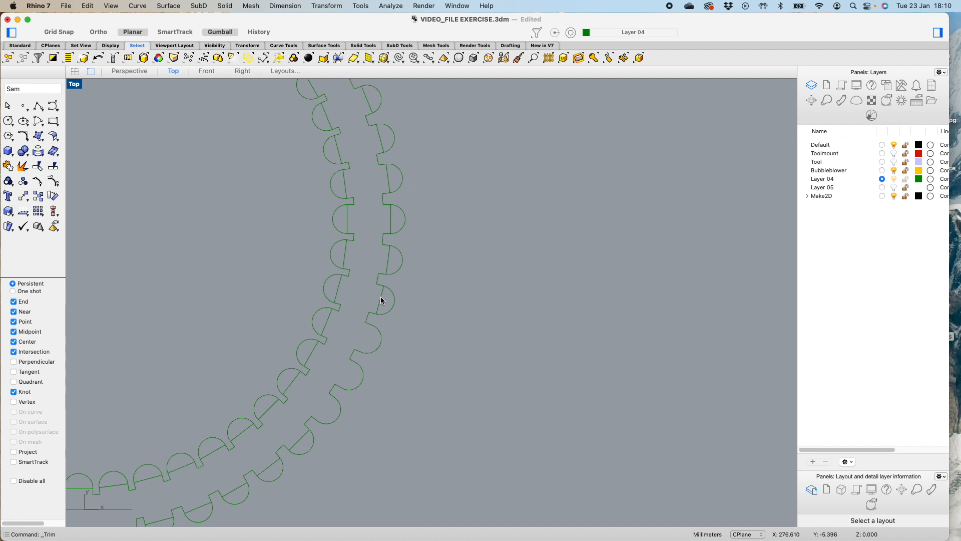
click(383, 298)
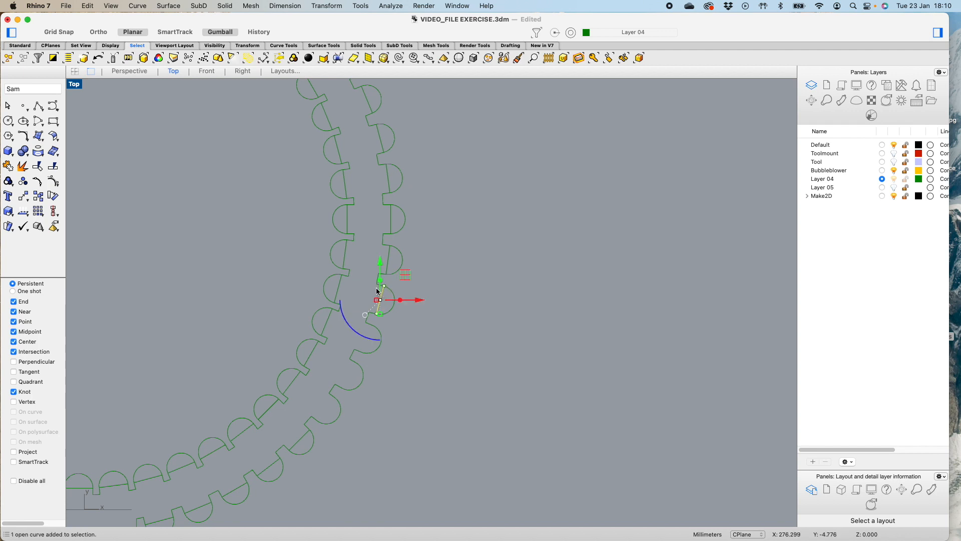
drag(377, 291, 383, 137)
key(Delete)
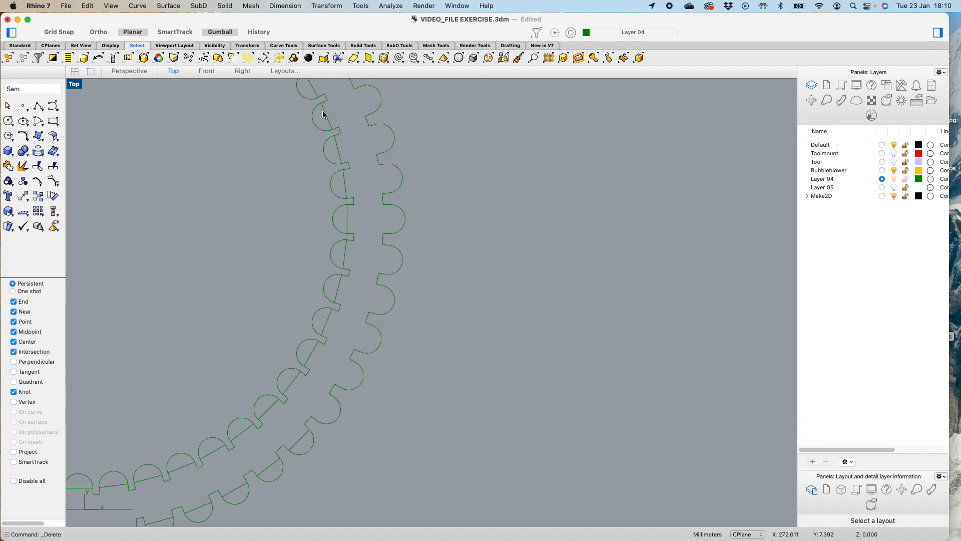
- Delete the straight segments from the inner ring's scallops along its right and lower-right side
click(345, 187)
key(Delete)
click(345, 221)
key(Delete)
click(345, 255)
key(Delete)
click(326, 322)
key(Delete)
click(311, 353)
key(Delete)
click(291, 383)
key(Delete)
click(271, 409)
key(Delete)
- Delete the straight segments from two lower-right scallops of the outer ring and the neighbouring scallop of the inner ring
click(302, 448)
key(Delete)
click(274, 460)
key(Delete)
click(250, 437)
key(Delete)
scroll(331, 382, down, 5)
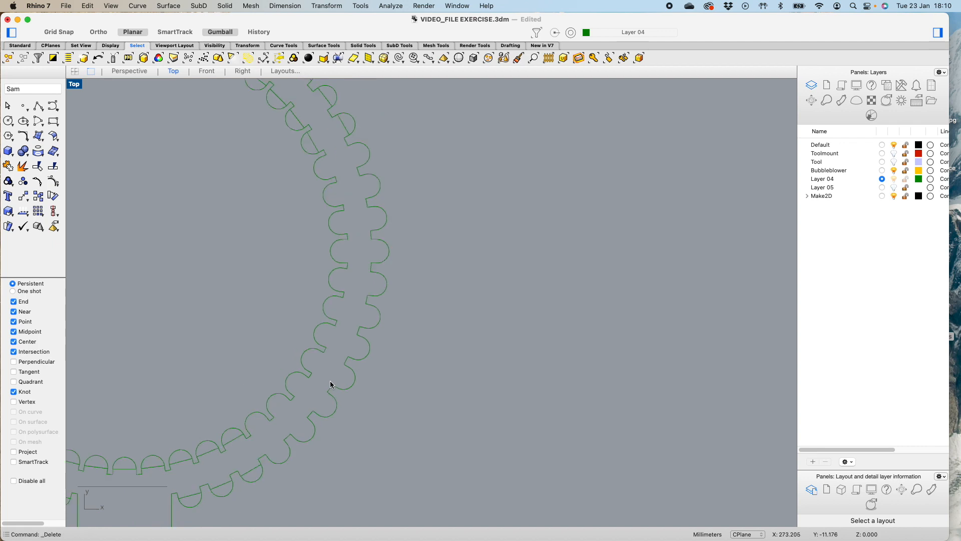
- Delete the straight segments from the remaining lower-right scallops of both rings, working towards the handle
scroll(315, 415, up, 3)
click(297, 391)
click(307, 413)
click(287, 420)
drag(287, 420, 279, 397)
key(Delete)
click(241, 406)
key(Delete)
click(215, 406)
key(Delete)
click(204, 404)
key(Delete)
- Delete the straight segments from the bottom scallops on and around the handle junction
click(185, 406)
key(Delete)
click(176, 425)
key(Delete)
click(157, 420)
key(Delete)
click(140, 411)
key(Delete)
scroll(200, 440, up, 3)
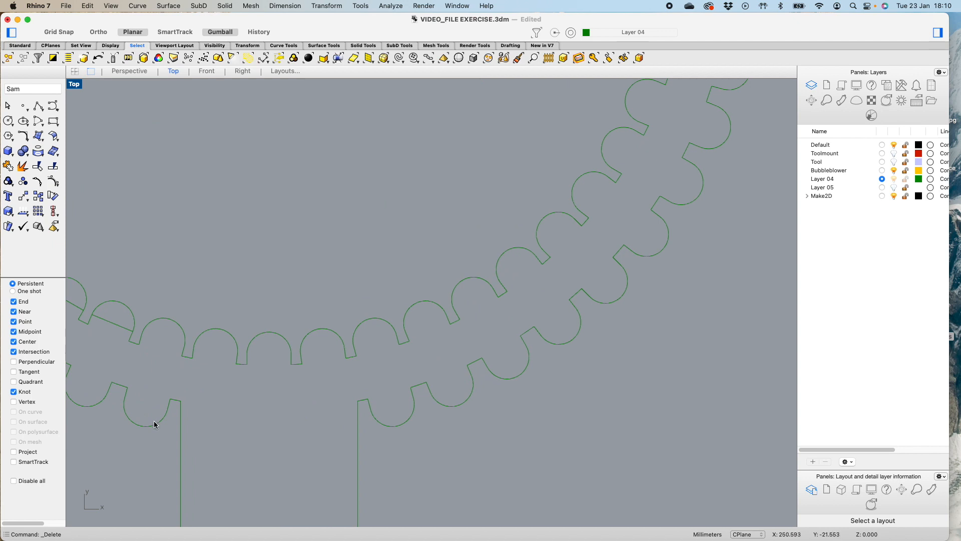
- Delete the straight segments from the first lower-left scallops of both rings, just beyond the handle
scroll(357, 415, up, 3)
scroll(557, 343, down, 5)
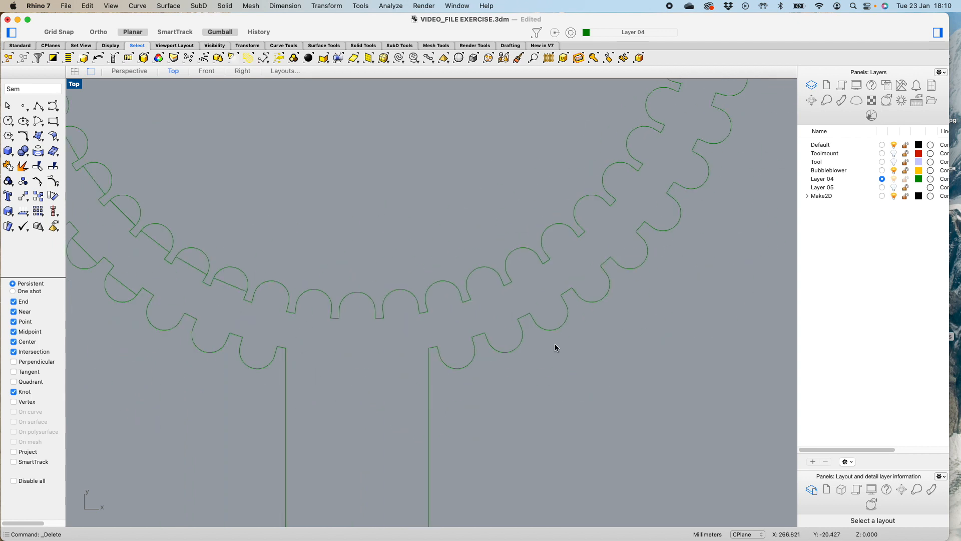
scroll(442, 267, up, 3)
click(394, 376)
key(Escape)
click(364, 362)
key(Escape)
click(333, 341)
key(Escape)
click(307, 377)
key(Delete)
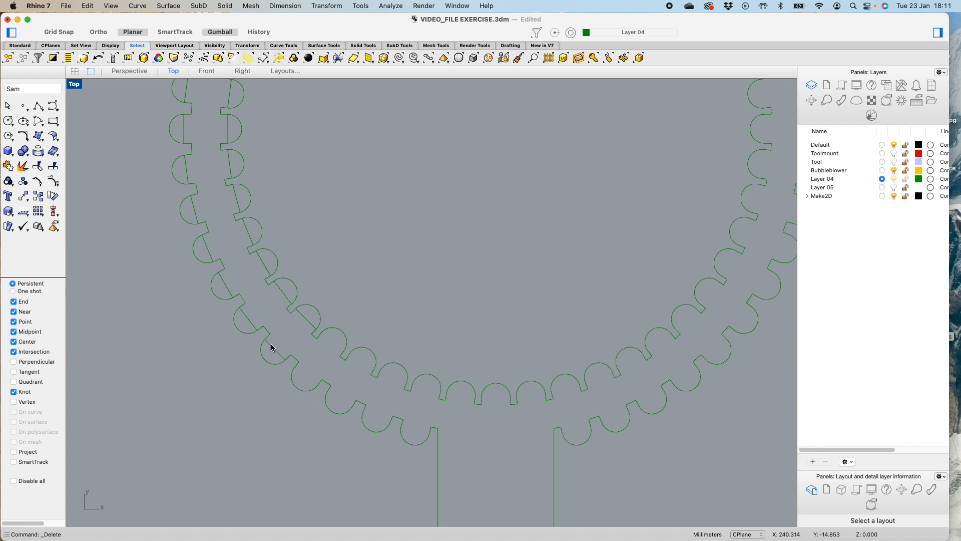
- Delete the straight segments from the next lower-left scallops of both rings, working up towards the left side
click(316, 324)
key(Delete)
click(289, 300)
key(Delete)
click(250, 322)
key(Delete)
click(228, 281)
key(Delete)
click(268, 265)
key(Delete)
click(248, 233)
key(Delete)
click(207, 244)
key(Delete)
- Delete the straight segments from the scallops of both rings along the left side, up to the ring's mid-height
click(200, 215)
key(Delete)
click(237, 198)
key(Delete)
click(229, 167)
key(Delete)
click(187, 167)
key(Delete)
click(184, 130)
key(Delete)
click(228, 133)
key(Delete)
- Delete the straight segments from the left-side scallops just above mid-height, mainly along the inner ring
scroll(268, 198, down, 2)
scroll(270, 200, down, 3)
scroll(274, 161, up, 5)
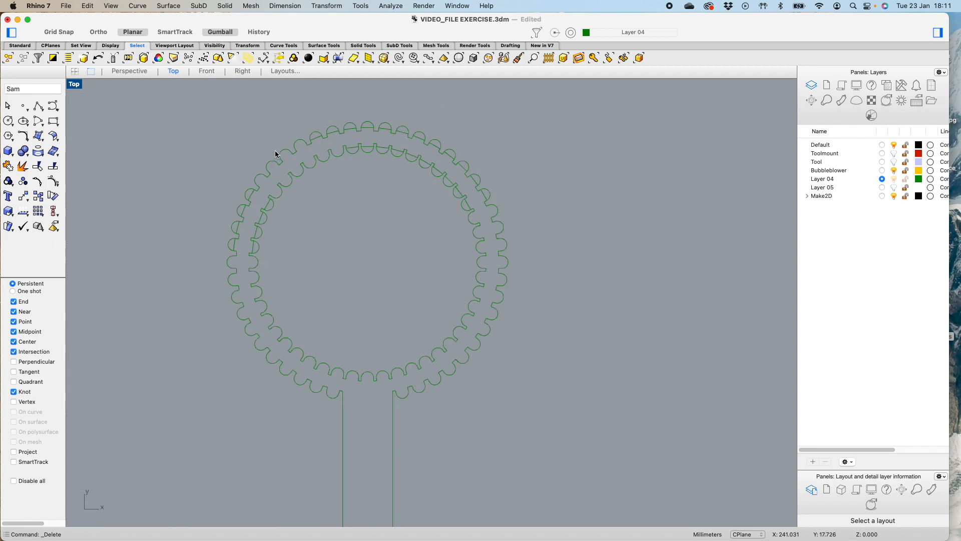
click(254, 252)
key(Delete)
click(241, 281)
key(Delete)
click(237, 306)
key(Delete)
click(200, 299)
key(Delete)
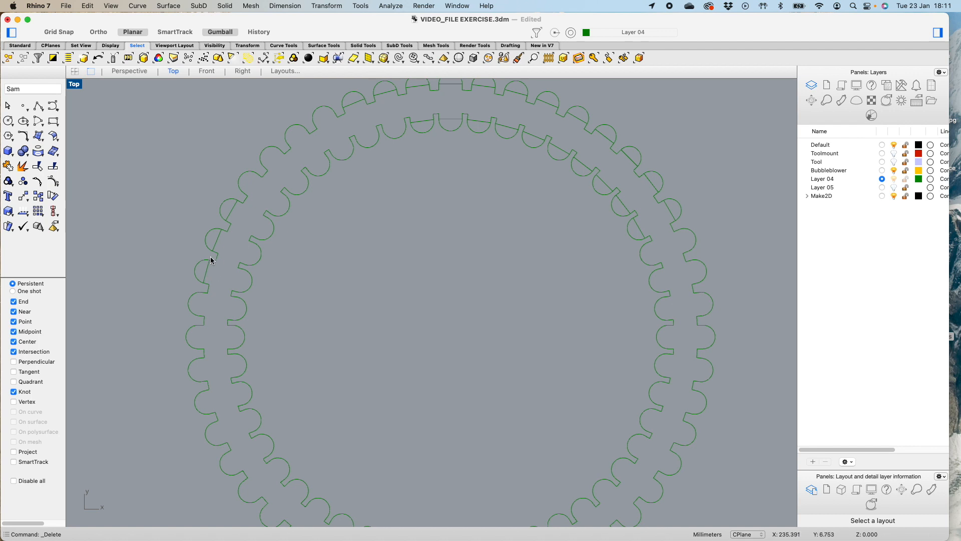
- Delete the straight segments from the outer ring's upper-left scallops, working up towards the top
click(208, 268)
key(Delete)
click(234, 212)
key(Delete)
click(358, 104)
key(Delete)
click(395, 94)
key(Delete)
- Delete the straight segments from the scallops across the top of the outer ring
click(416, 90)
key(Delete)
click(448, 89)
key(Delete)
click(490, 90)
key(Delete)
click(544, 96)
key(Delete)
- Delete the straight segments from the outer ring's upper-right scallops, working down towards the right side
click(575, 120)
key(Delete)
click(602, 142)
key(Delete)
click(643, 174)
key(Delete)
click(658, 193)
key(Delete)
click(672, 211)
key(Delete)
- Delete the straight segments from the inner ring's upper-right scallops, working from the right side up towards the top
click(642, 235)
key(Delete)
click(628, 207)
key(Delete)
click(606, 182)
key(Delete)
click(587, 167)
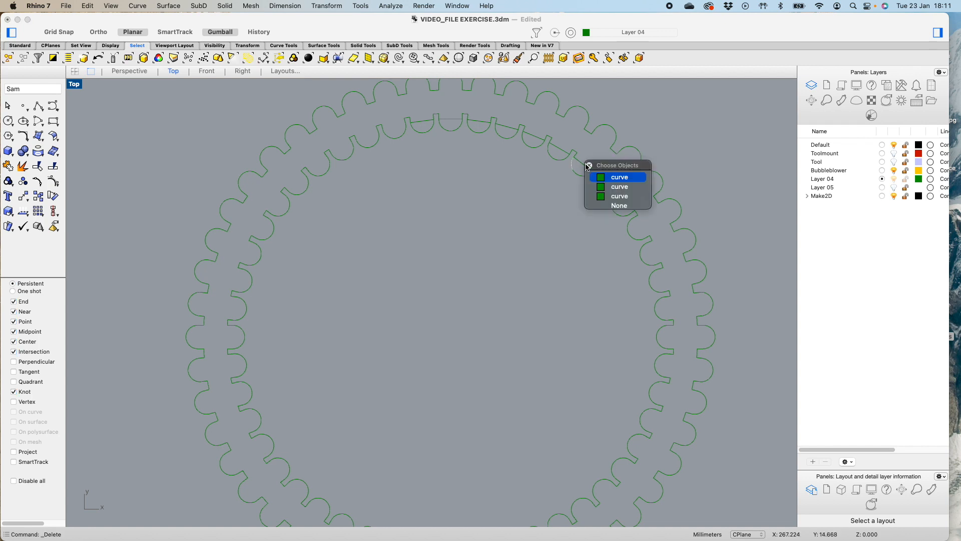
key(Escape)
click(584, 160)
key(Delete)
- Delete the remaining straight segments from the scallops across the top of the inner ring
click(564, 151)
key(Delete)
click(536, 134)
key(Delete)
click(513, 127)
key(Delete)
click(487, 121)
key(Delete)
click(449, 118)
key(Delete)
click(430, 121)
key(Delete)
scroll(467, 245, down, 6)
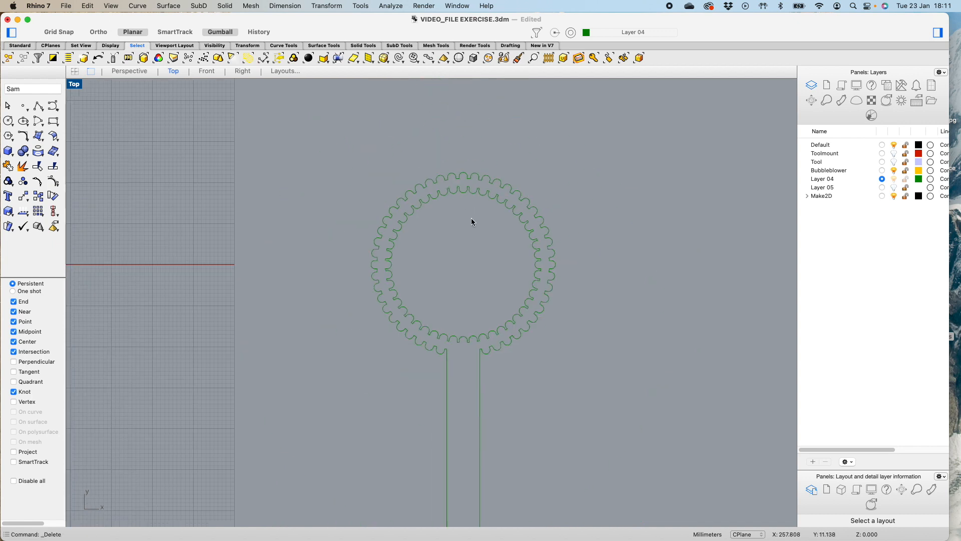
- Delete the upper cross line and the rounded bottom arcs of the handle grip, leaving a flat end
scroll(471, 290, down, 5)
scroll(473, 408, up, 8)
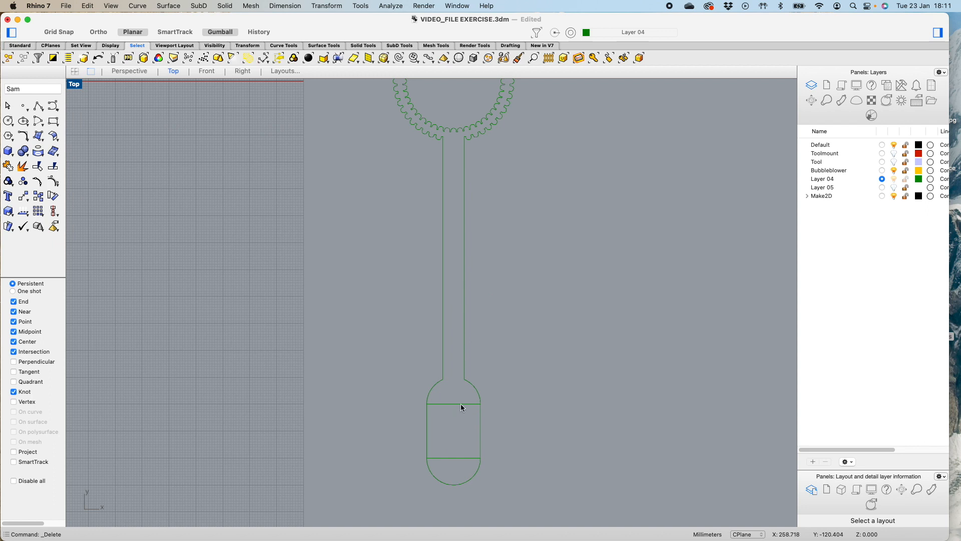
click(459, 404)
key(Delete)
click(465, 480)
key(Delete)
click(432, 470)
key(Delete)
scroll(509, 462, down, 3)
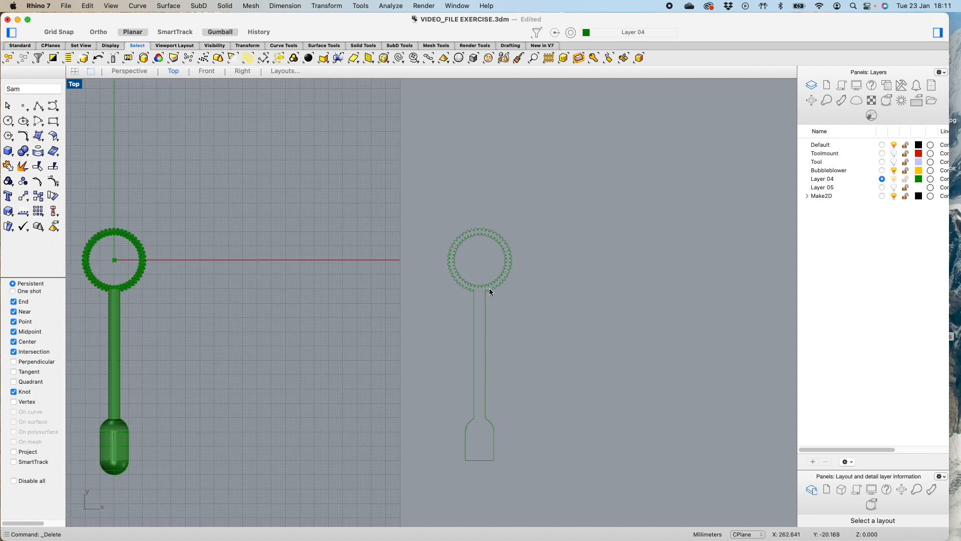
- Group all curves of the cleaned bubble blower outline and check that they select together
drag(439, 217, 603, 526)
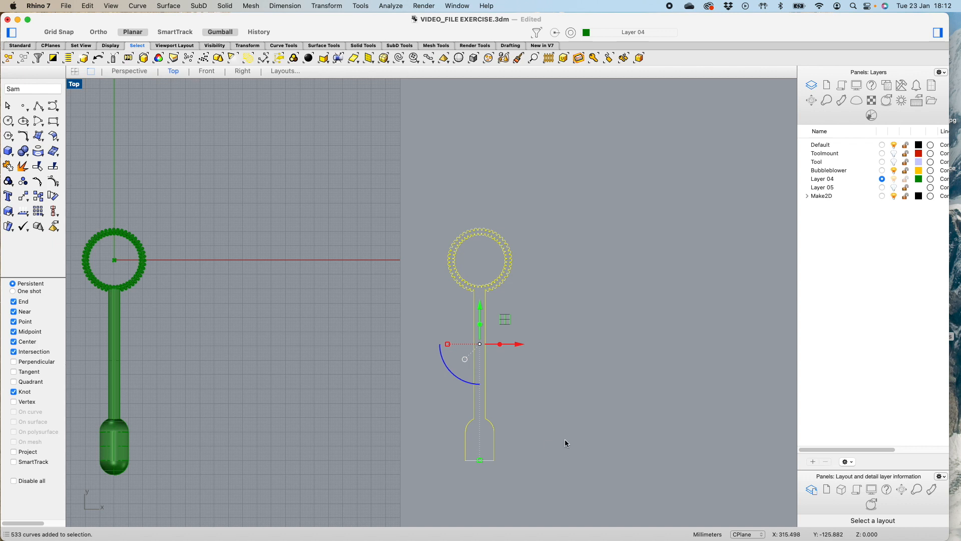
text(Samgrou)
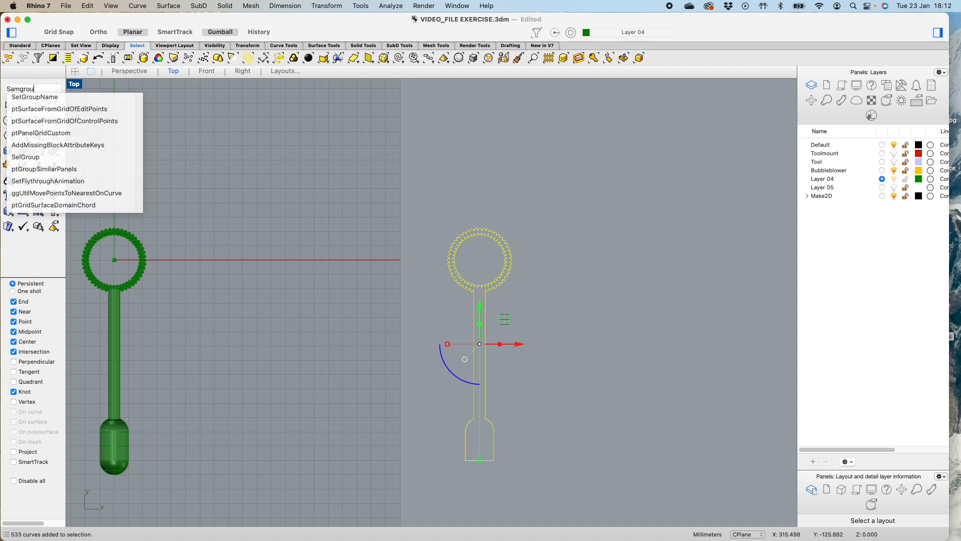
key(BackSpace)
key(BackSpace)
key(BackSpace)
key(BackSpace)
text(grou)
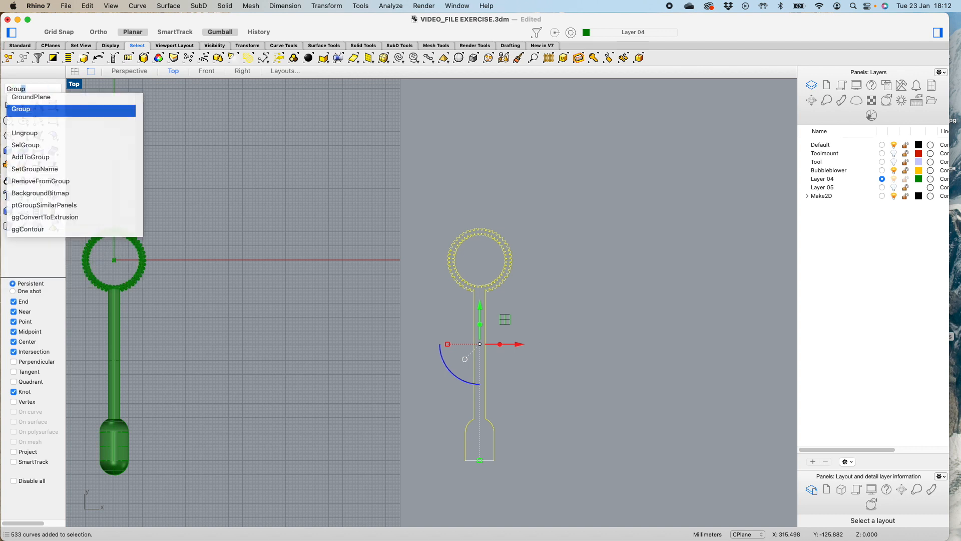
key(Return)
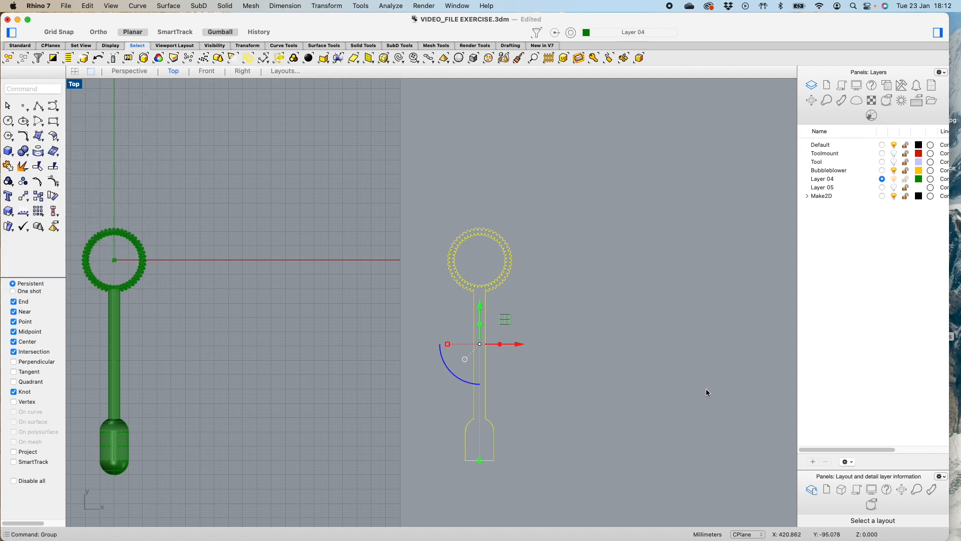
click(506, 281)
click(565, 314)
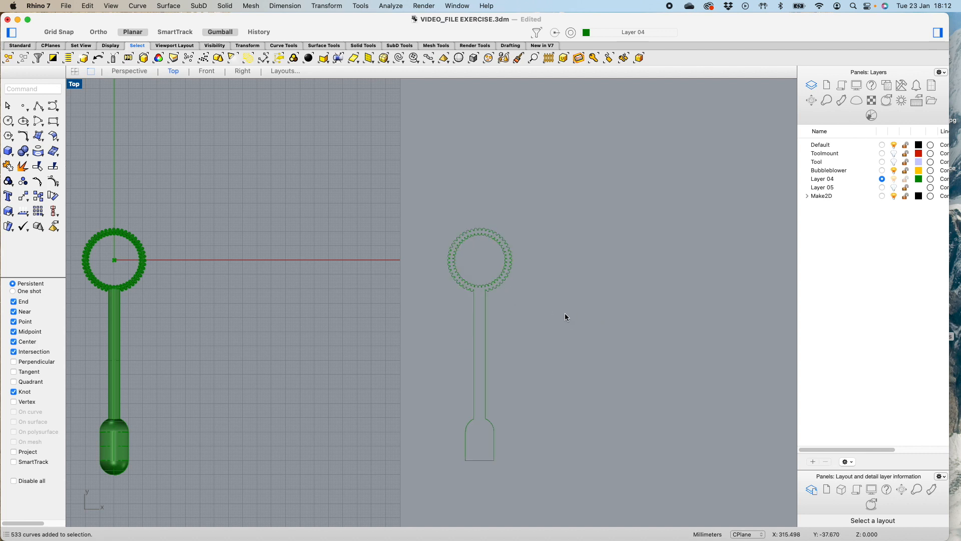
- Delete the original 3D bubble blower and show the Toolmount and Tool layers
scroll(643, 404, down, 3)
drag(253, 268, 366, 478)
key(Delete)
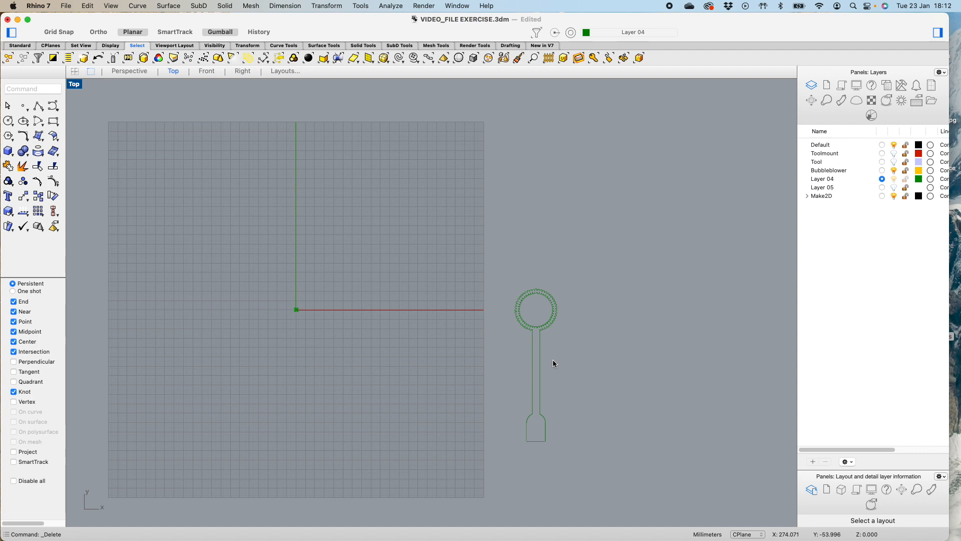
click(894, 153)
click(895, 161)
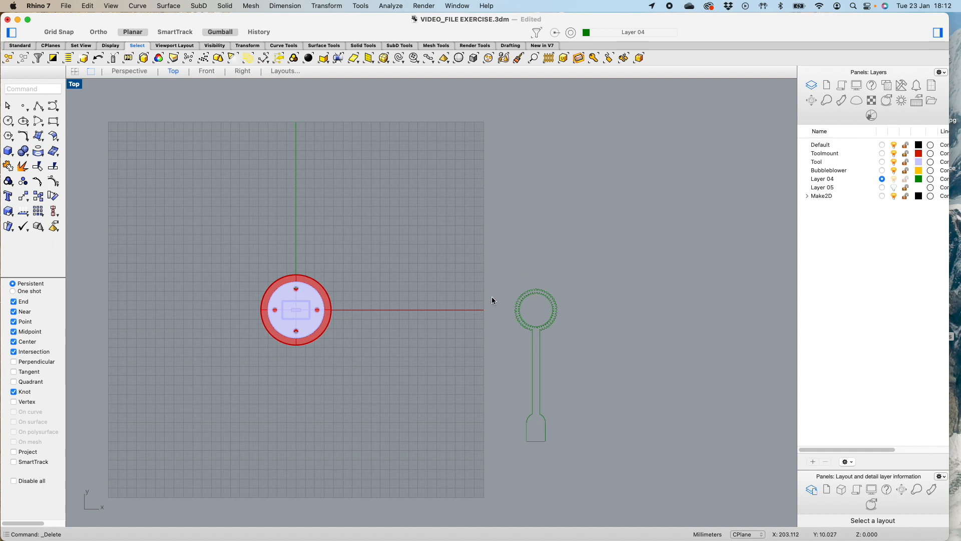
- Start exporting the grouped outline and name the export file Bubble_lasercut
drag(480, 263, 626, 481)
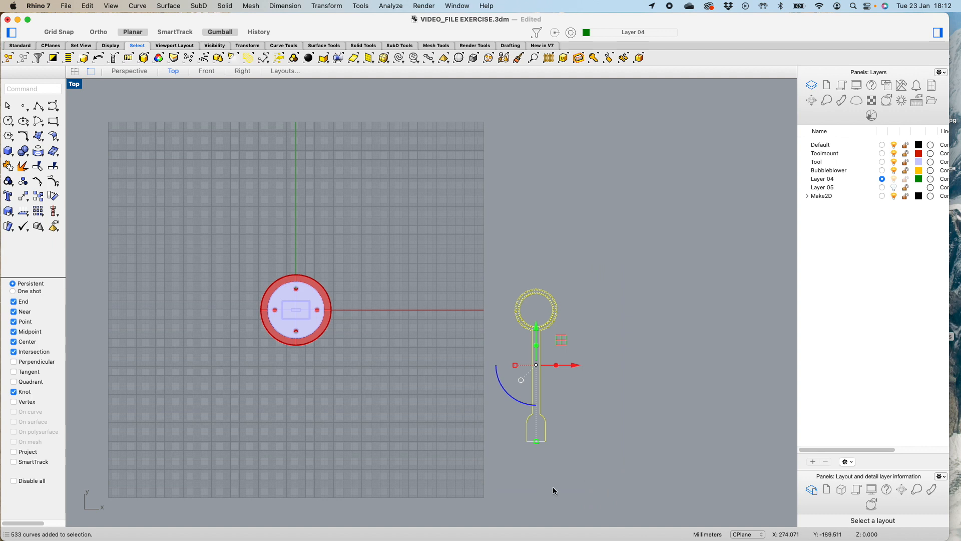
click(621, 265)
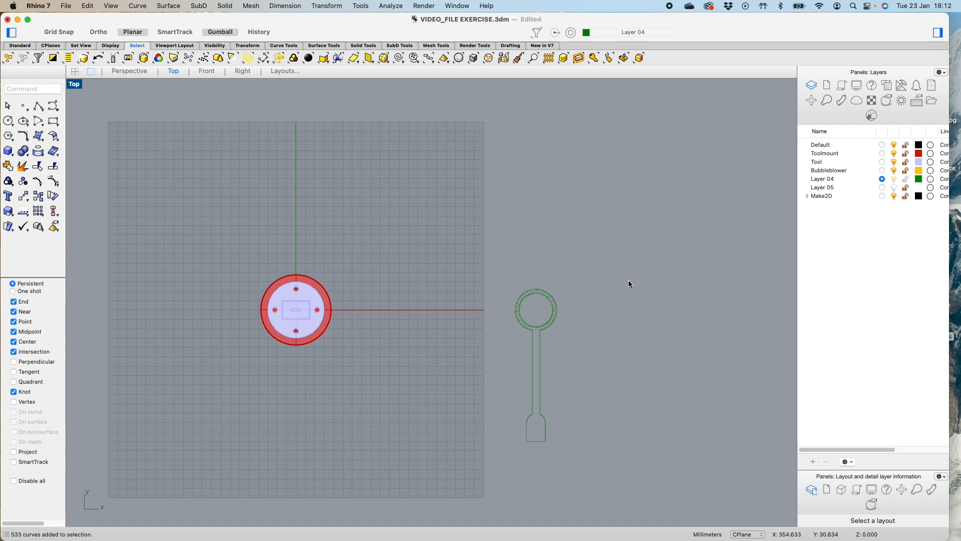
text(Export)
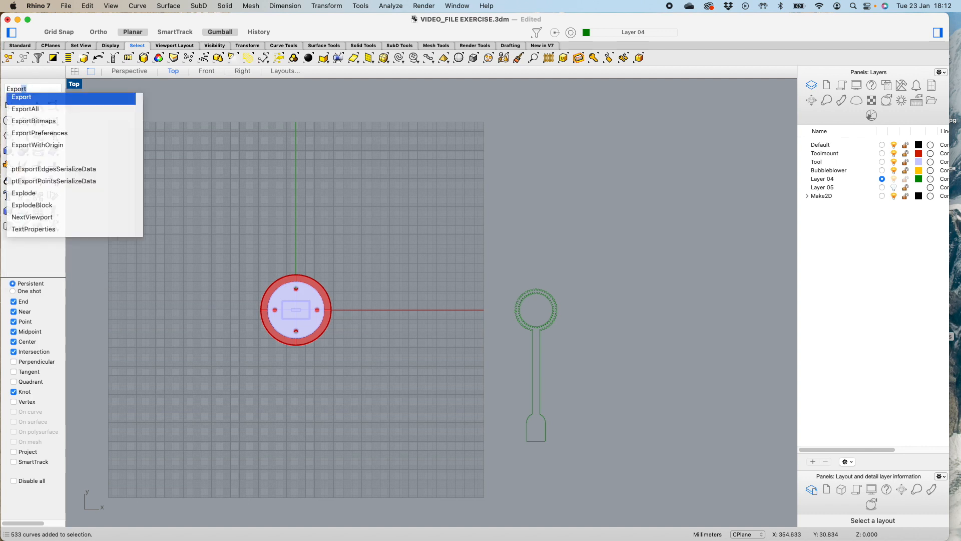
key(Return)
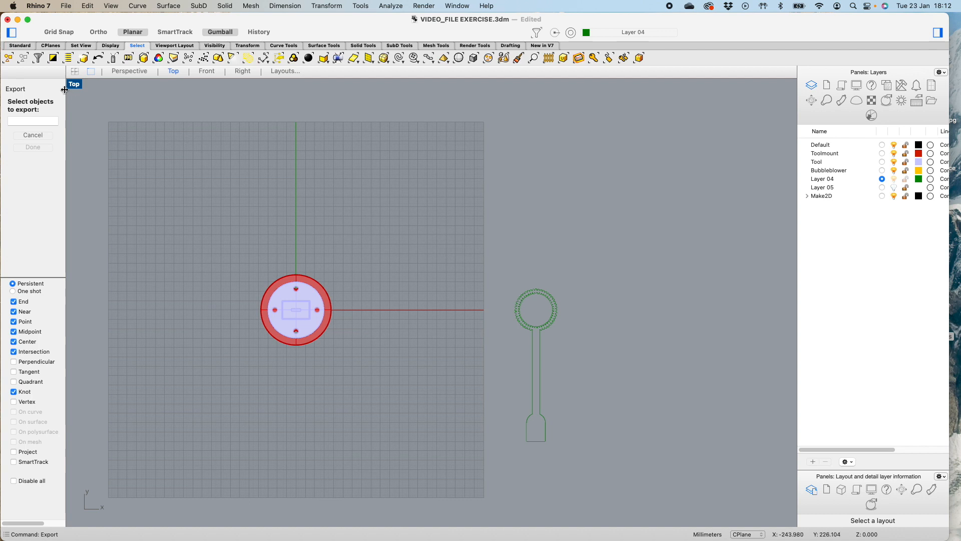
drag(510, 276, 641, 462)
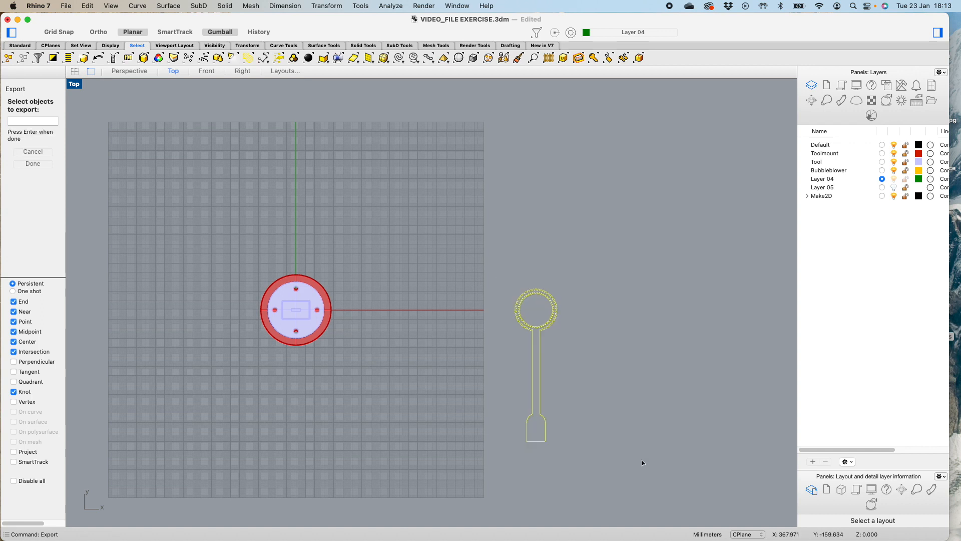
key(Return)
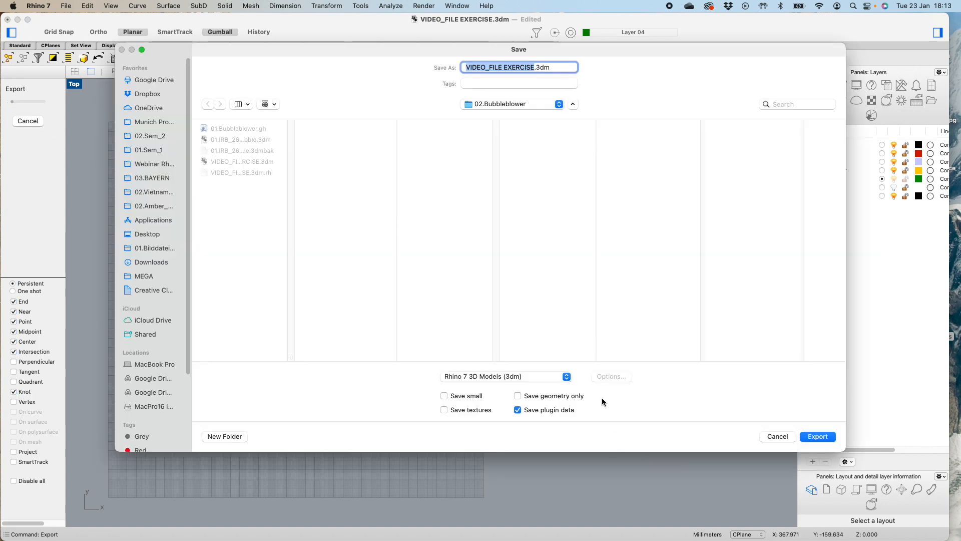
click(567, 376)
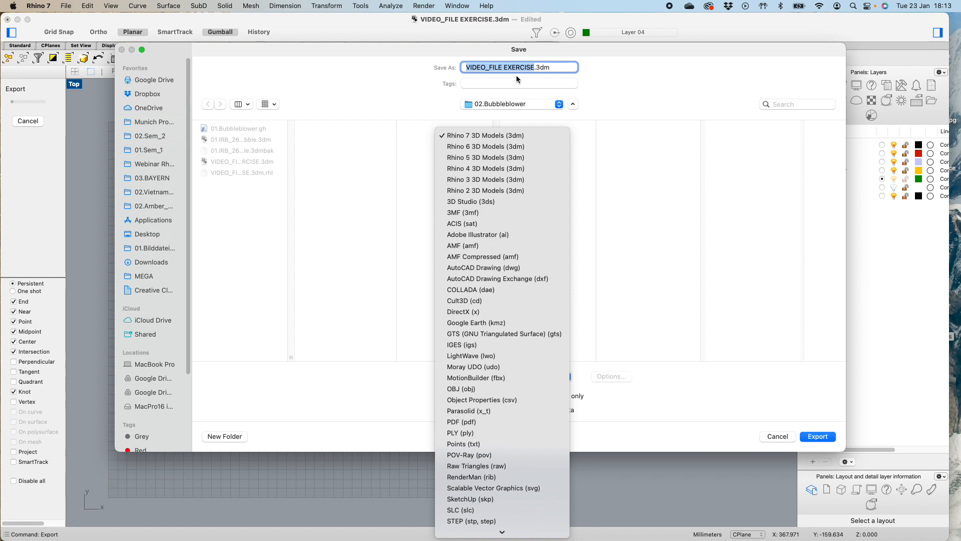
click(535, 68)
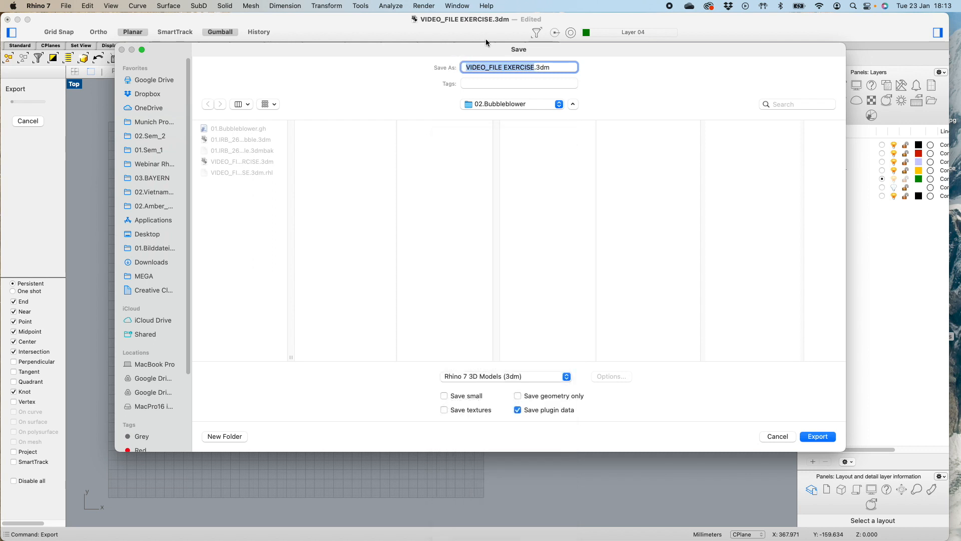
text(Bubble_lasercut)
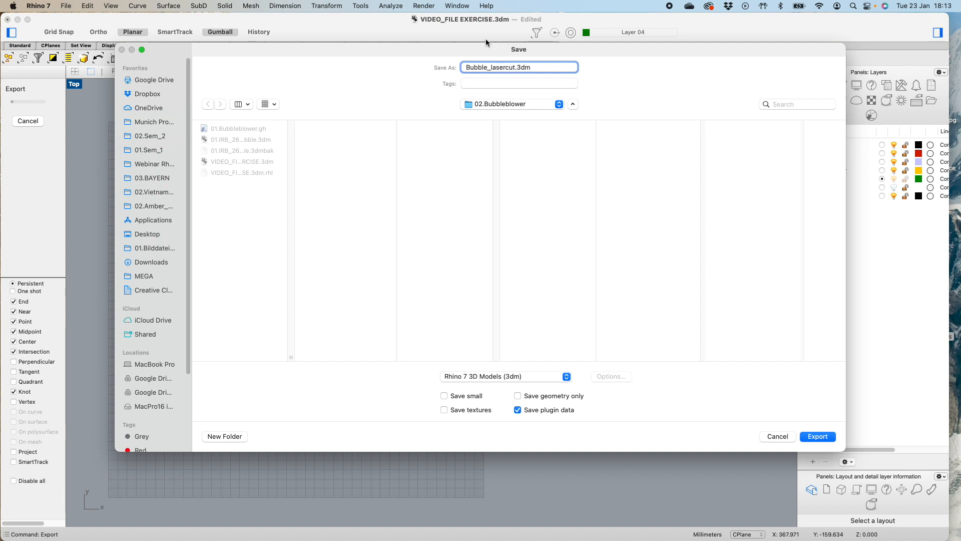
- Export the outline in AutoCAD Drawing Exchange (dxf) format with the R12 Lines & Arcs scheme and clear the selection
click(566, 377)
scroll(562, 399, down, 5)
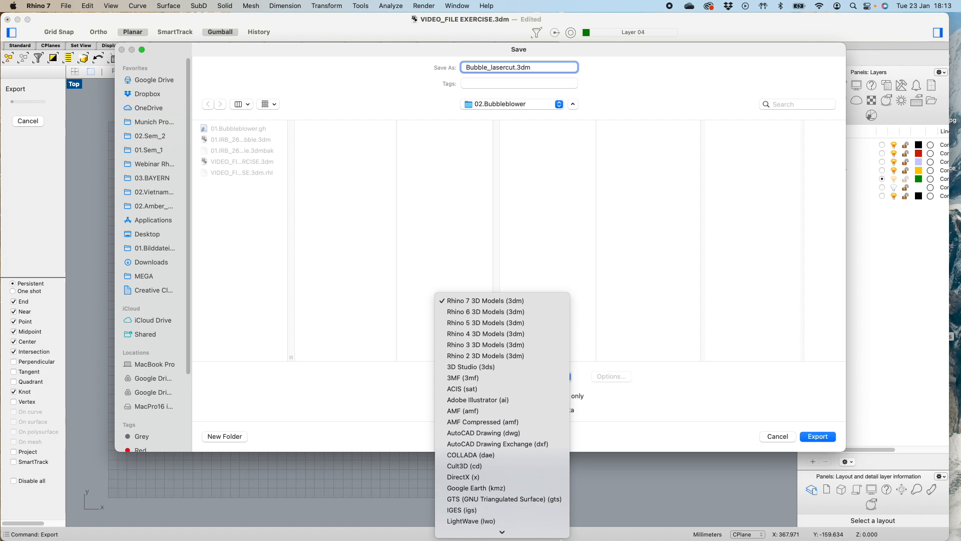
click(554, 414)
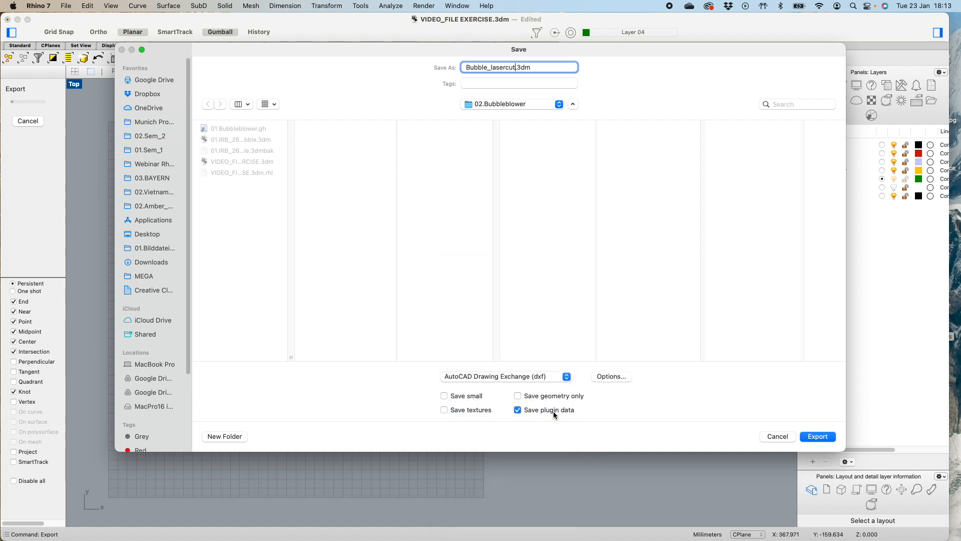
click(613, 376)
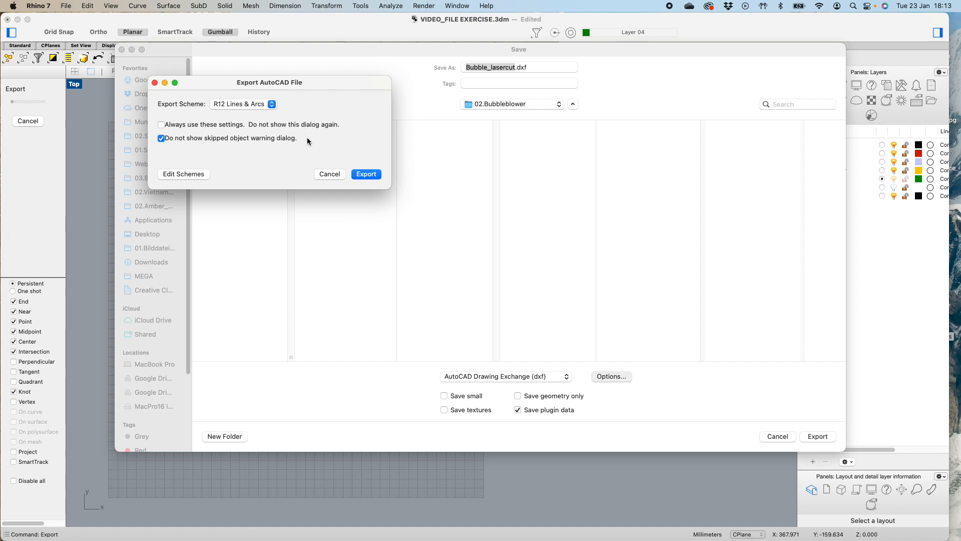
click(366, 174)
click(818, 436)
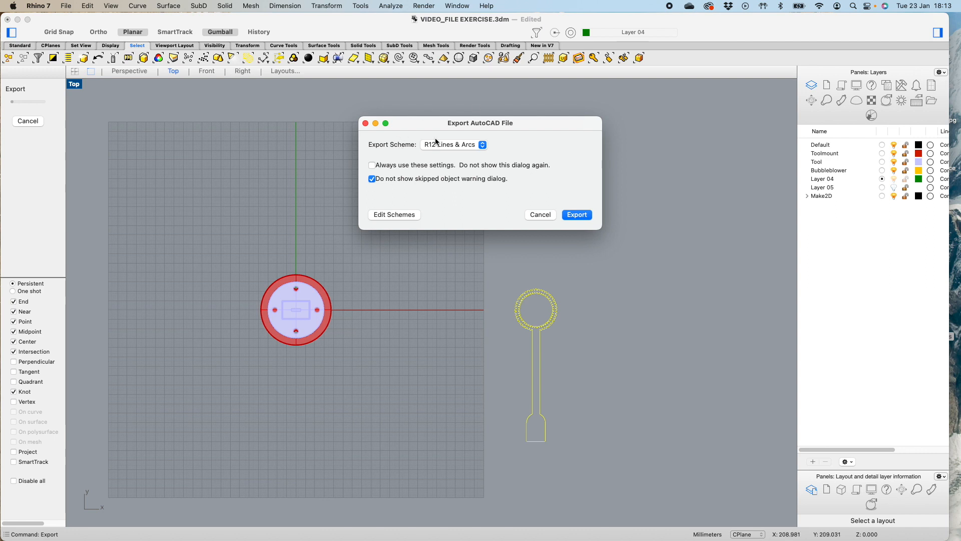
click(576, 214)
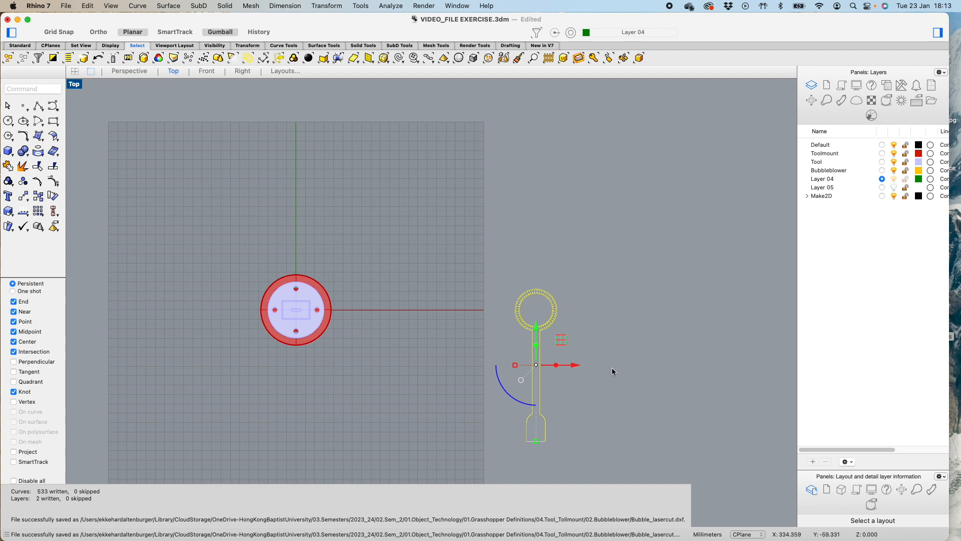
click(633, 304)
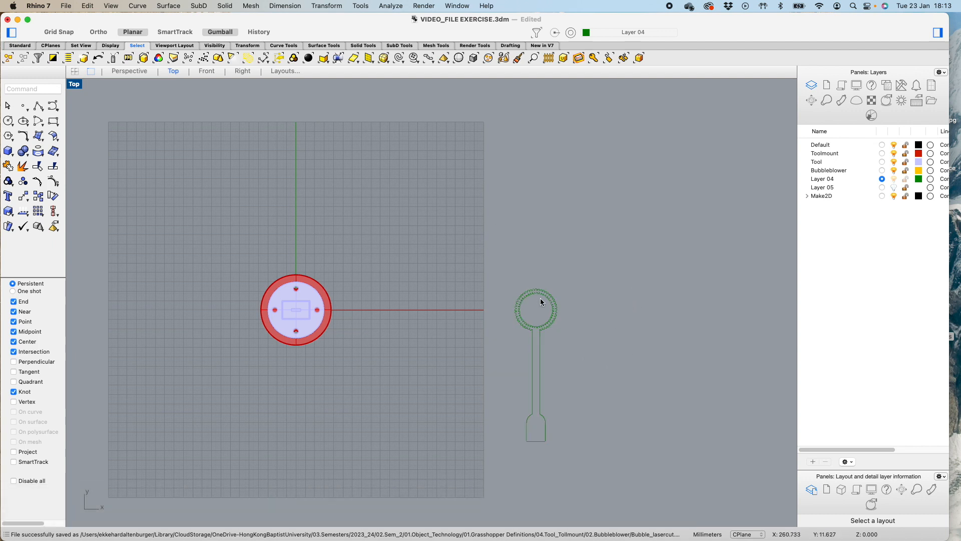
- Select the grouped outline and switch to the four-viewport layout
drag(491, 268, 623, 469)
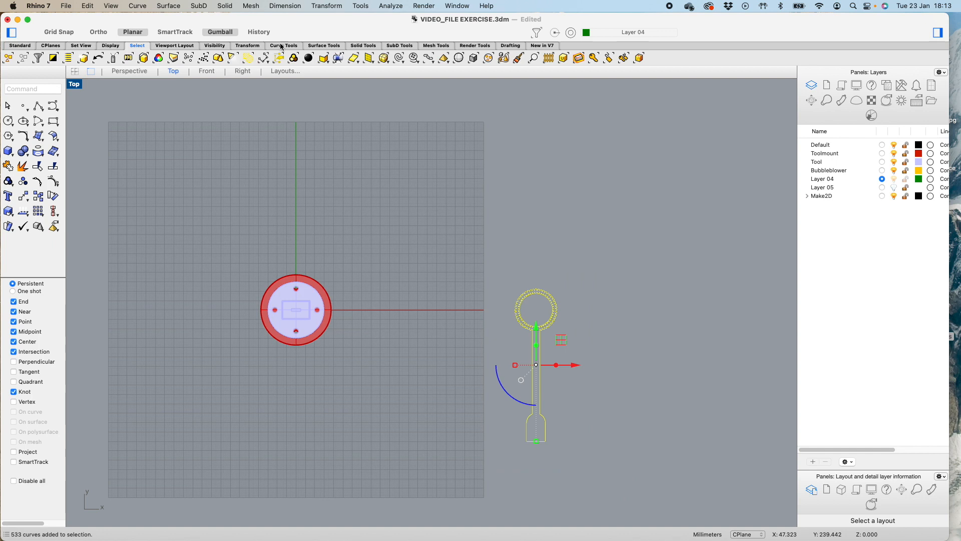
click(20, 46)
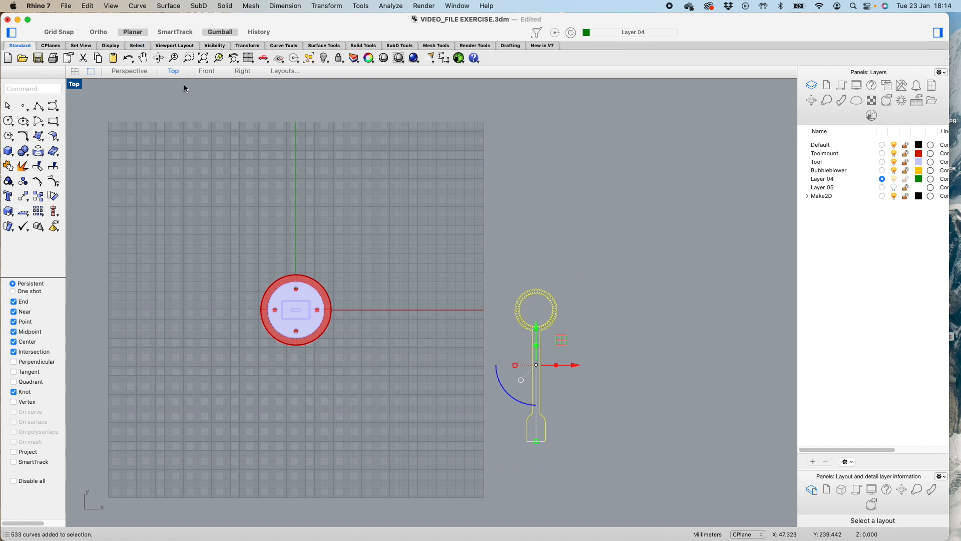
click(249, 57)
- Rotate the selected outline 90 degrees in the Front view so it stands perpendicular to the ground plane
scroll(358, 188, down, 5)
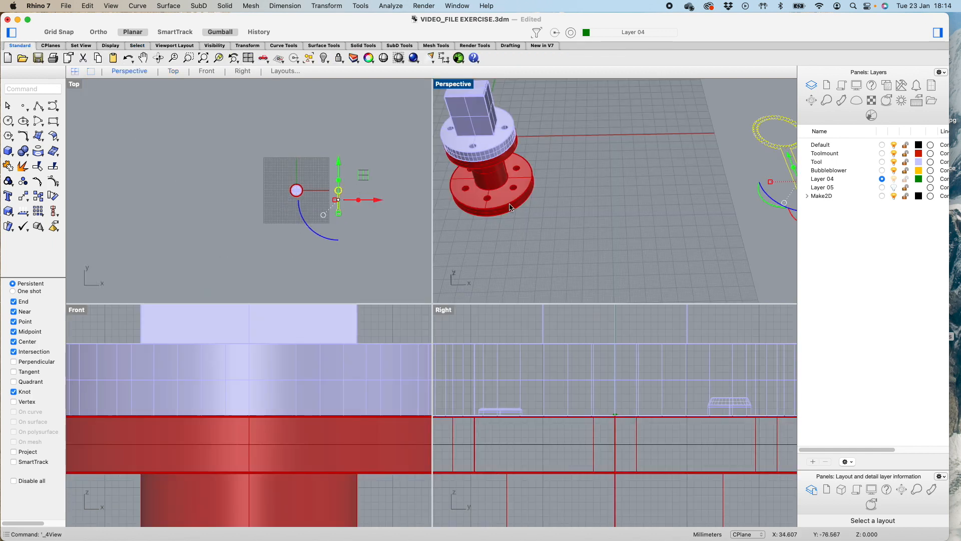
scroll(515, 195, down, 5)
scroll(329, 292, down, 2)
scroll(308, 359, down, 10)
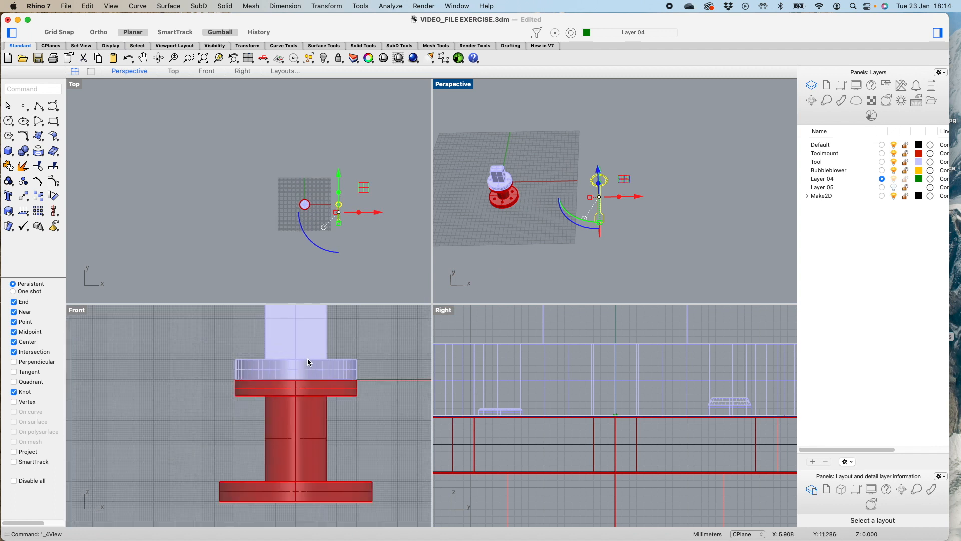
scroll(374, 375, up, 5)
scroll(364, 388, down, 2)
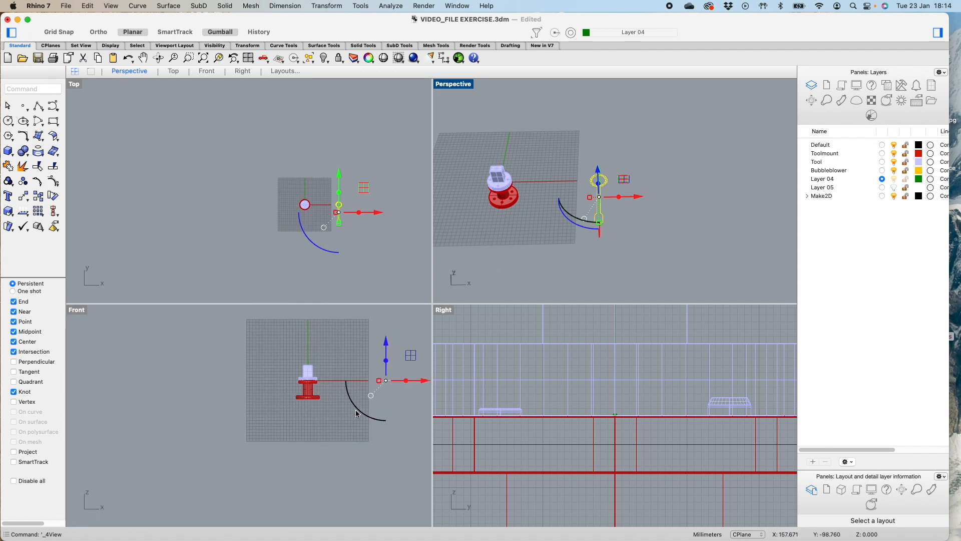
click(356, 411)
text(90)
key(Return)
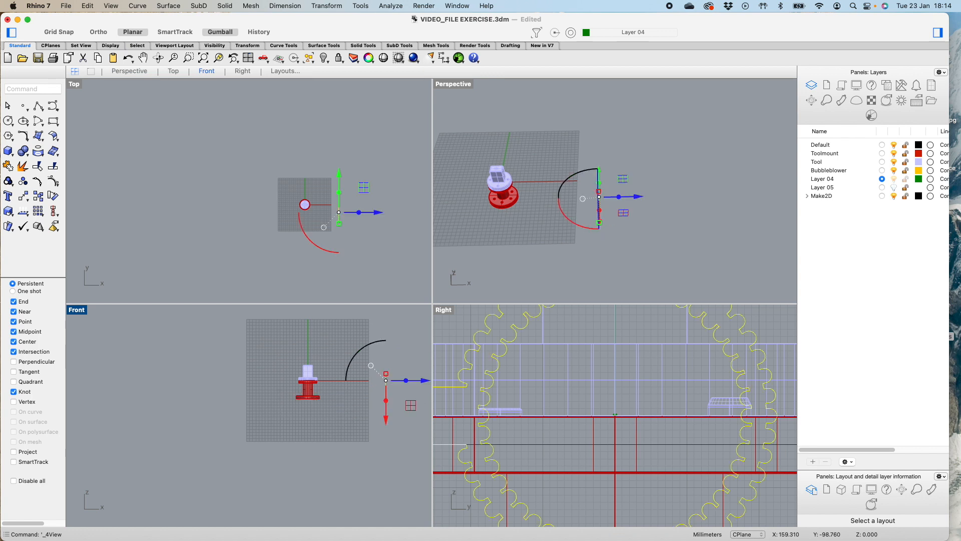
scroll(526, 359, down, 5)
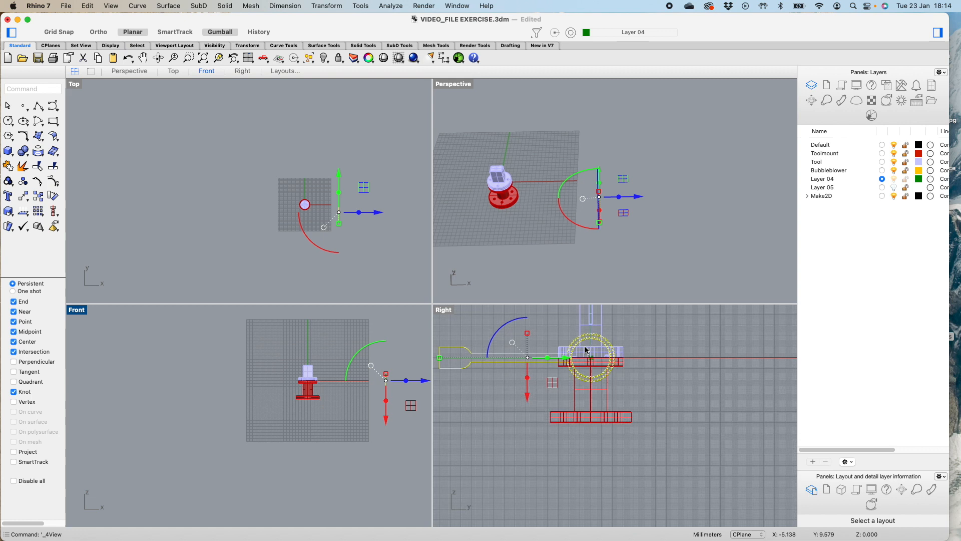
- Rotate the selected outline 90 degrees in the Right view so the ring points up and the handle points down
click(509, 320)
text(90)
key(Return)
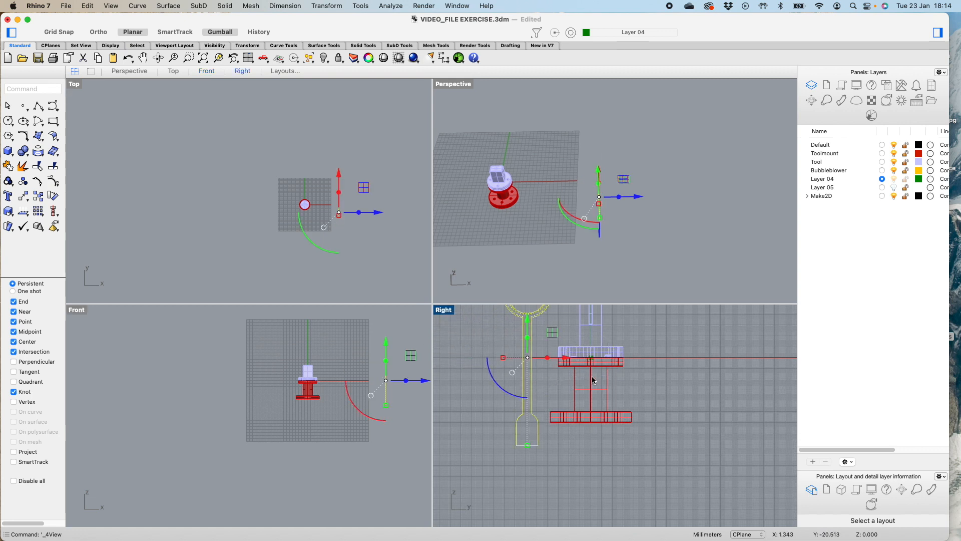
- Rotate the upright outline 90 degrees in the Top view so its flat face is parallel to the Front view
scroll(349, 228, up, 2)
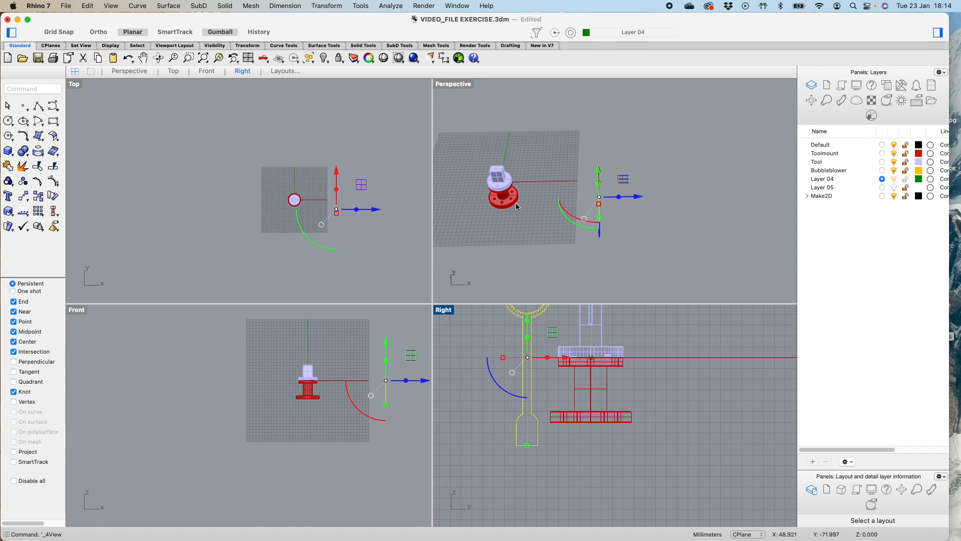
scroll(518, 204, up, 3)
scroll(518, 205, down, 3)
scroll(650, 224, up, 3)
scroll(650, 224, up, 1)
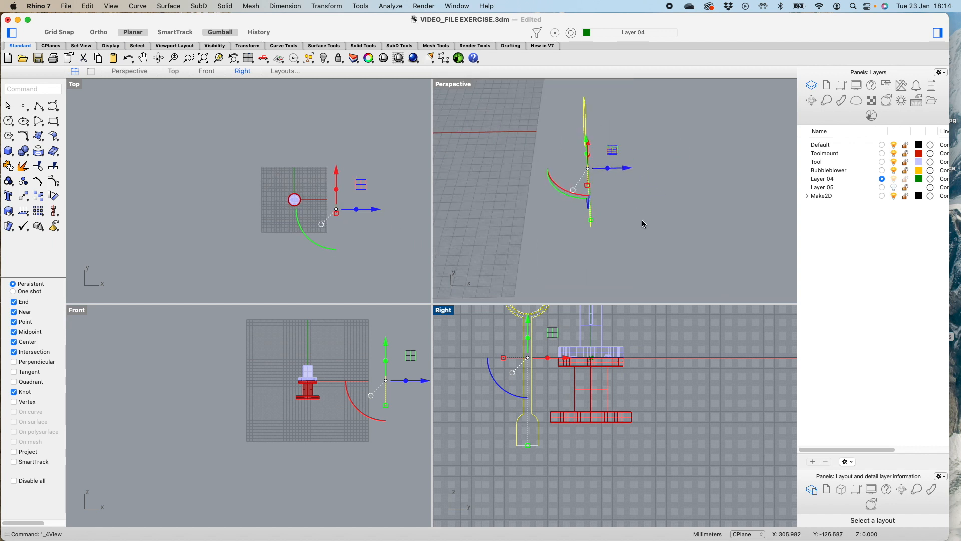
scroll(642, 220, down, 3)
click(316, 246)
text(90)
key(Return)
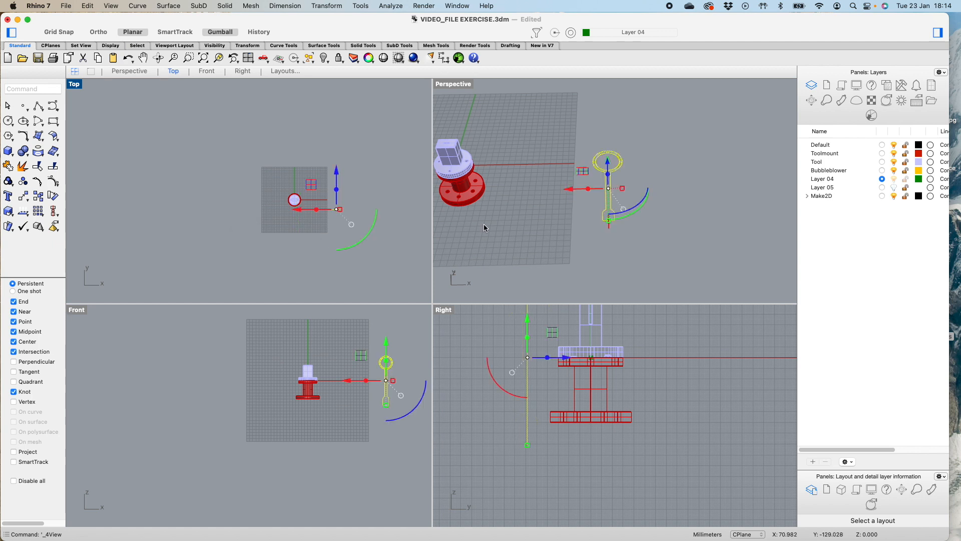
- Move the outline roughly onto the centre of the tool and raise it until the handle's base sits inside the tool block
scroll(503, 229, down, 1)
drag(553, 197, 411, 183)
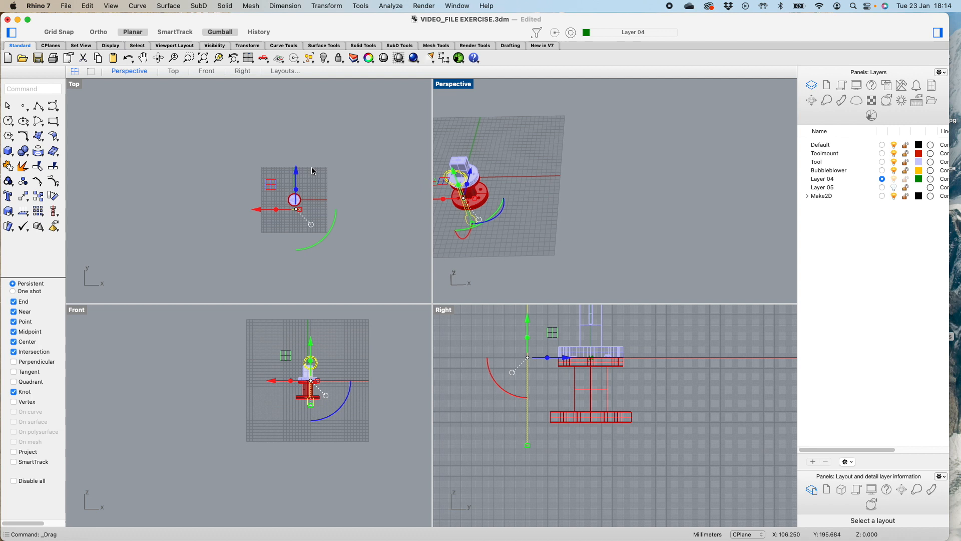
drag(296, 170, 296, 162)
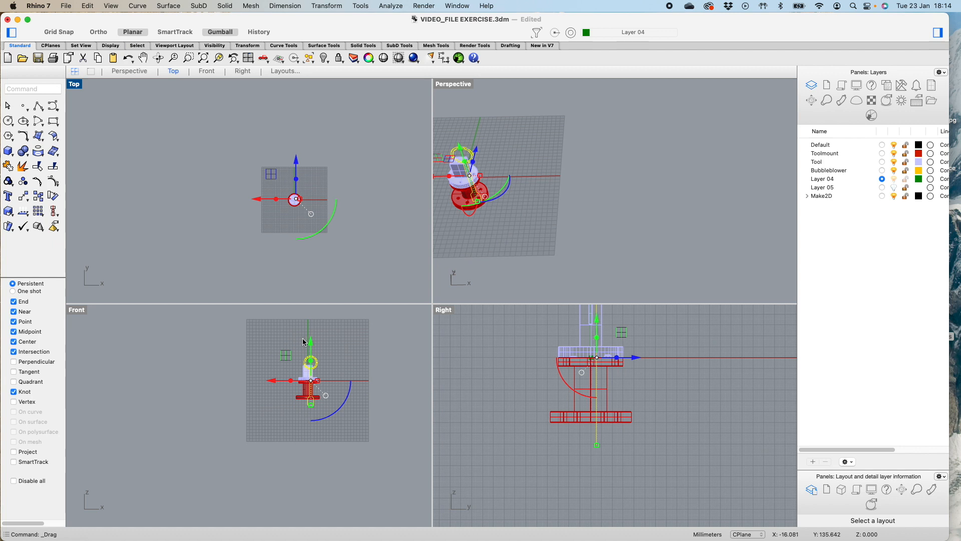
drag(314, 343, 315, 311)
drag(276, 350, 272, 351)
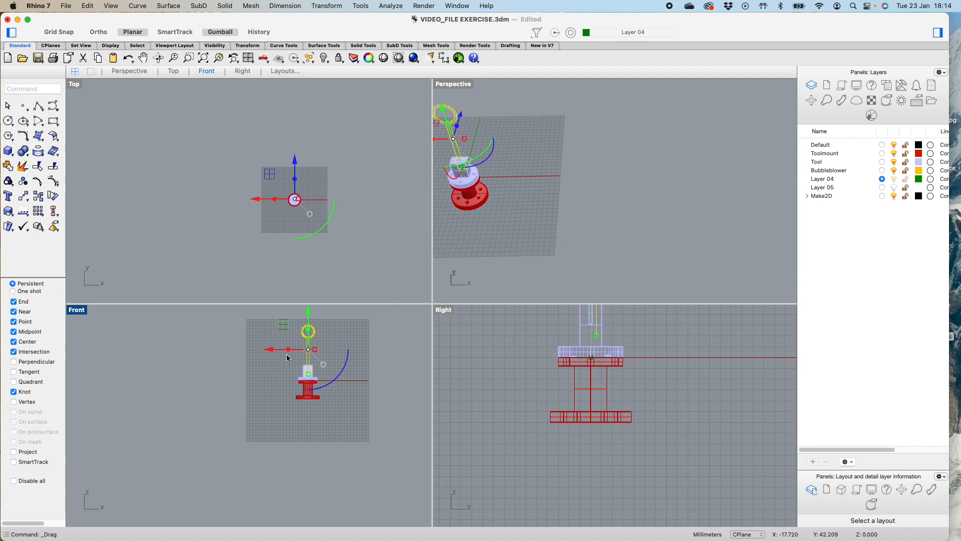
- Maximize the Front view and set its display mode to Wireframe to show the handle inside the tool block
double_click(74, 312)
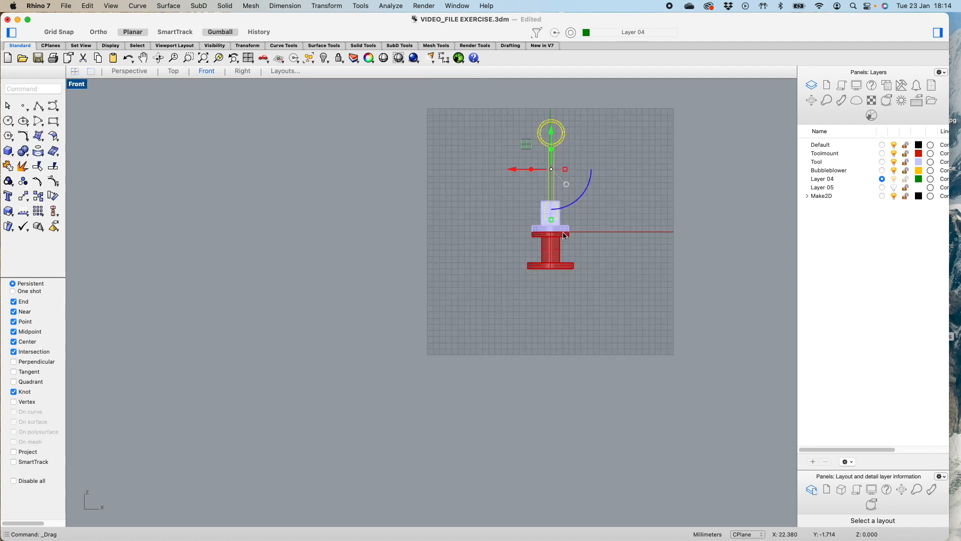
scroll(550, 243, up, 8)
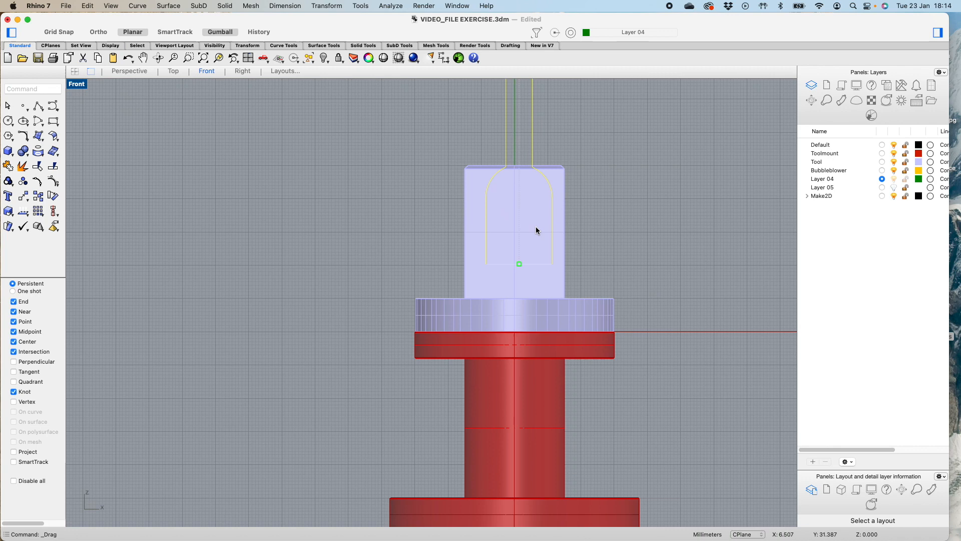
click(75, 85)
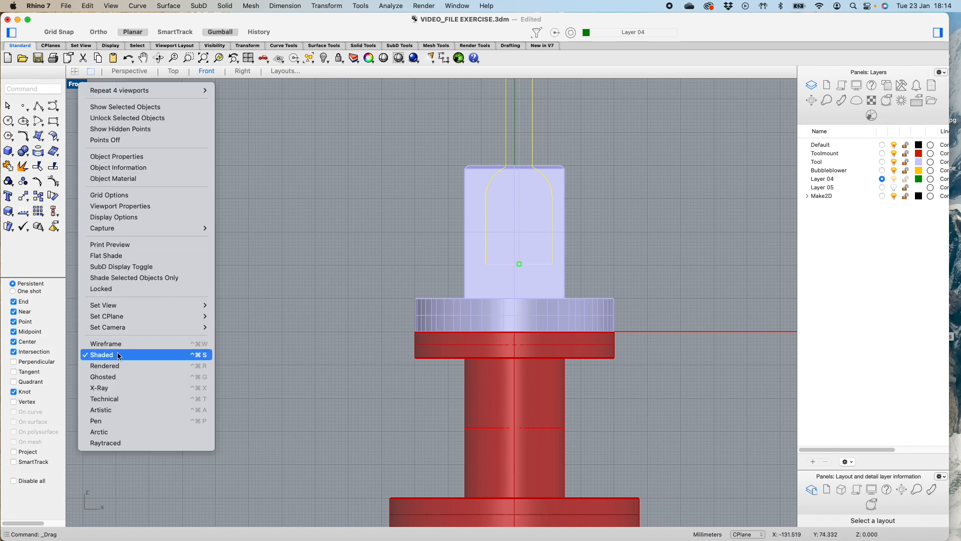
click(119, 346)
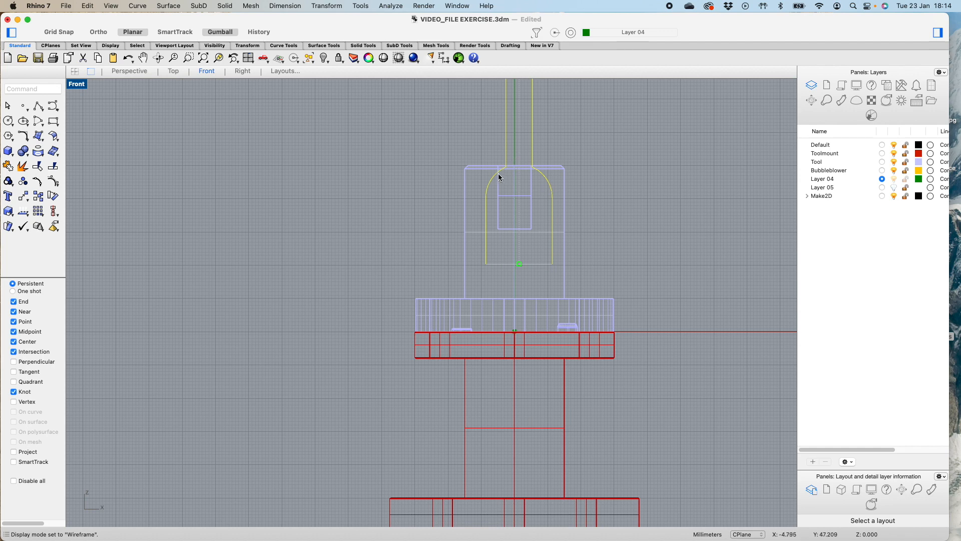
scroll(497, 251, down, 5)
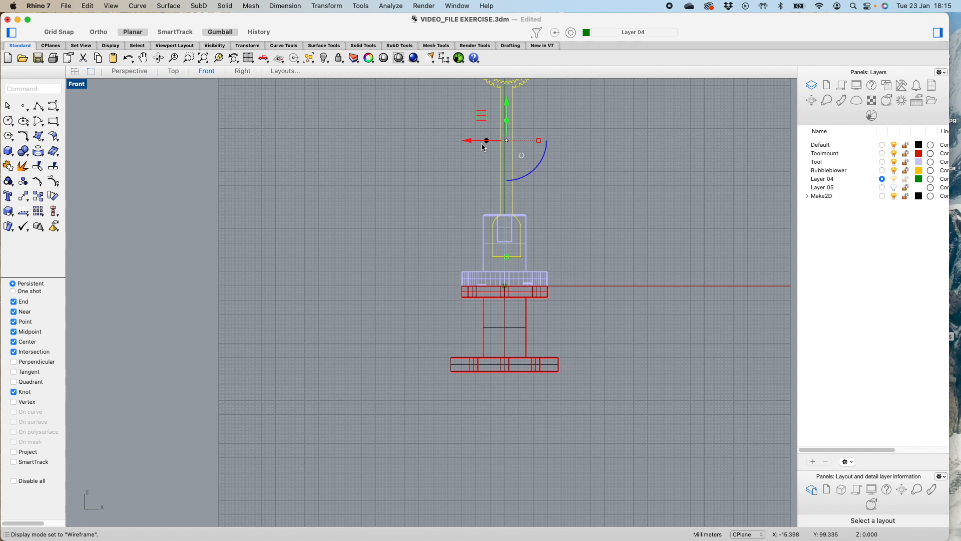
scroll(470, 198, down, 5)
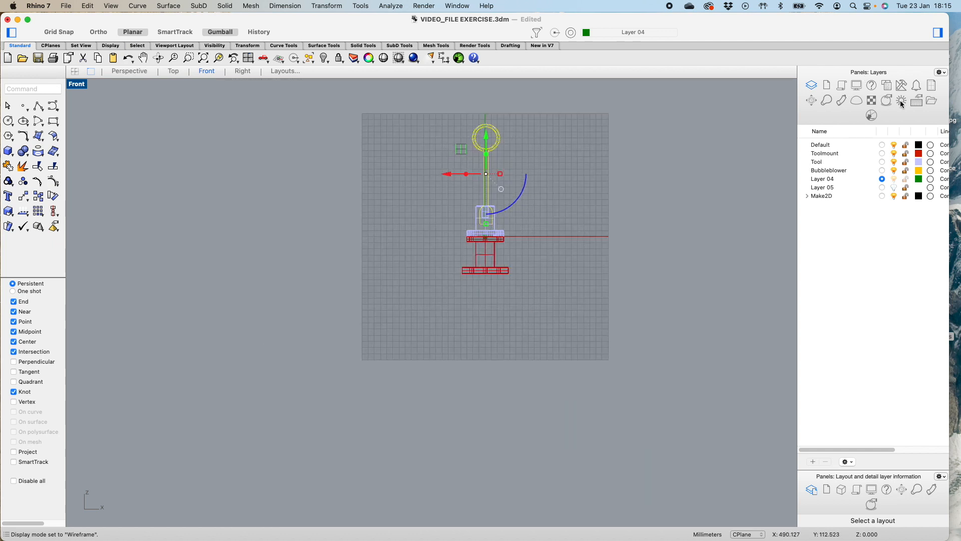
- Set the outline's position to X 0, Y 0, Z 20 with BoxEdit and apply it
click(812, 102)
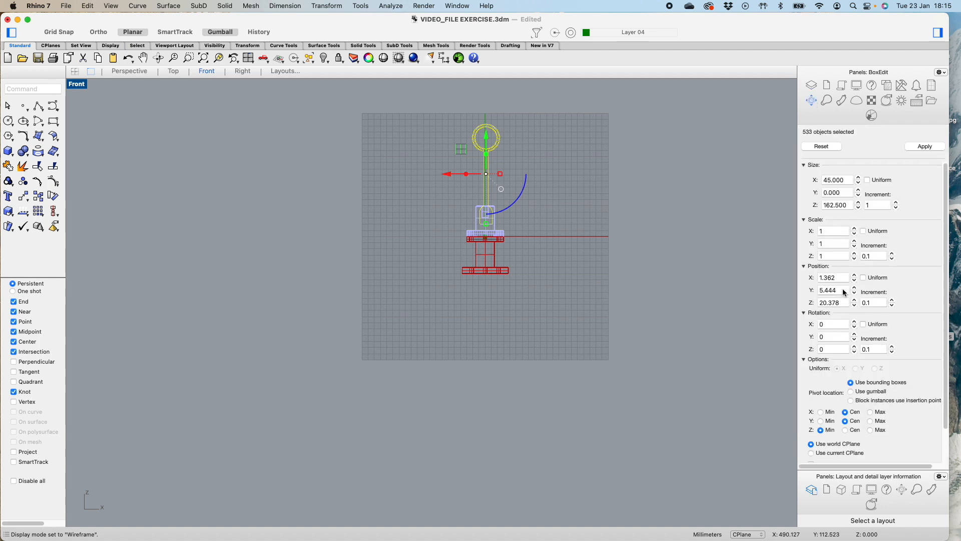
click(840, 278)
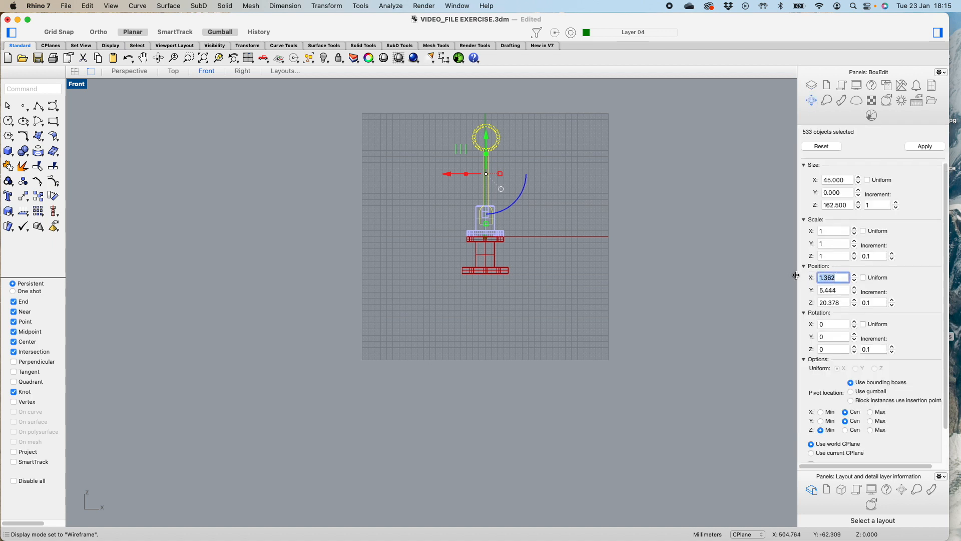
text(0)
click(833, 290)
text(0)
click(831, 303)
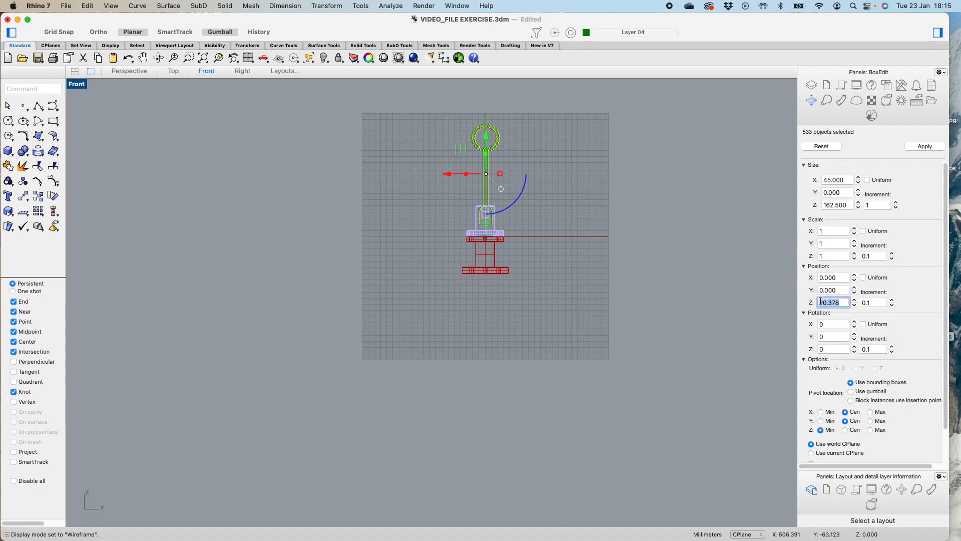
text(20)
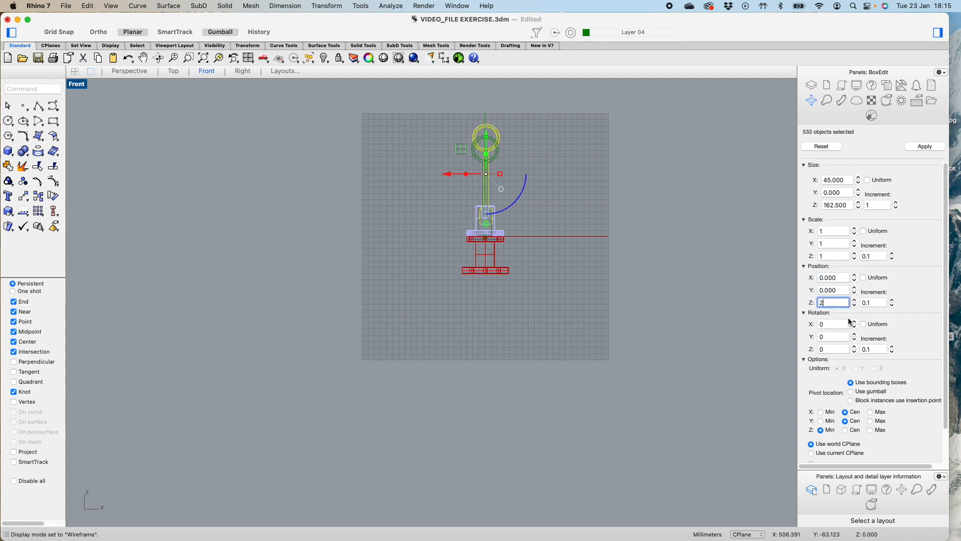
click(924, 146)
scroll(512, 215, up, 5)
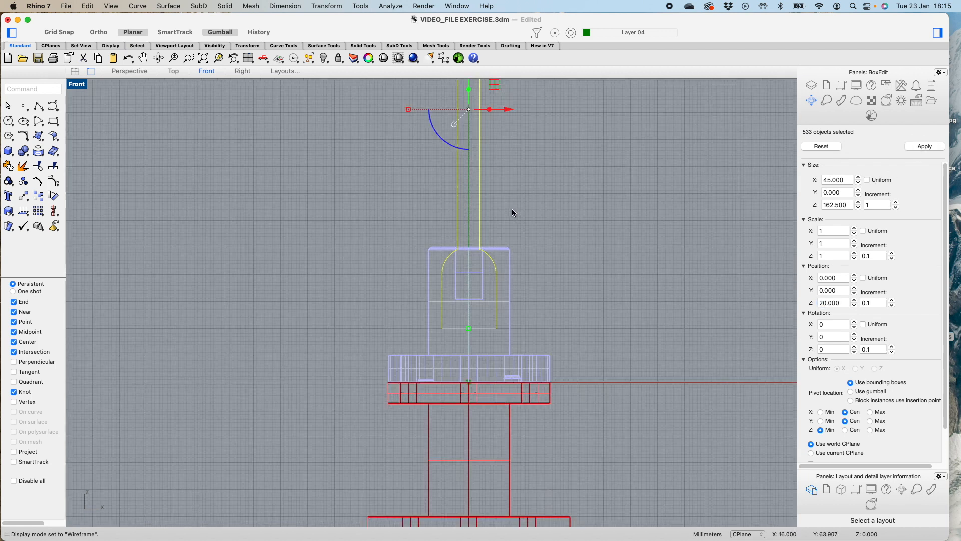
scroll(479, 242, down, 4)
scroll(479, 242, down, 3)
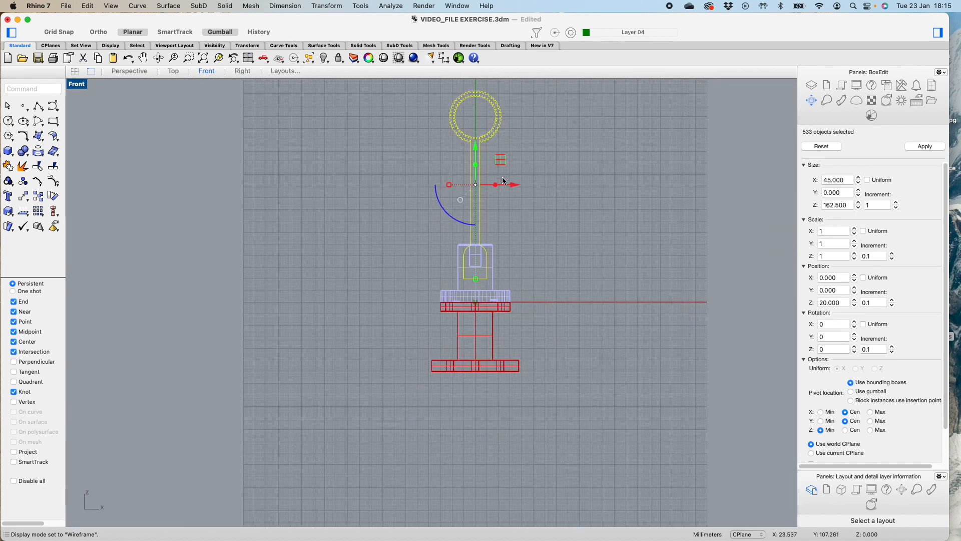
- Return to the four-viewport layout, maximize the Perspective view and deselect the outline
click(248, 58)
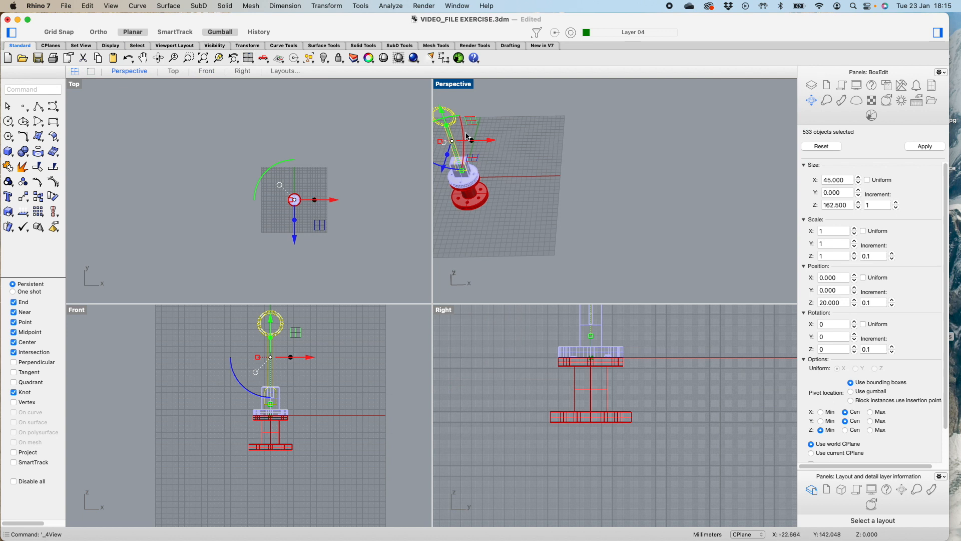
double_click(453, 85)
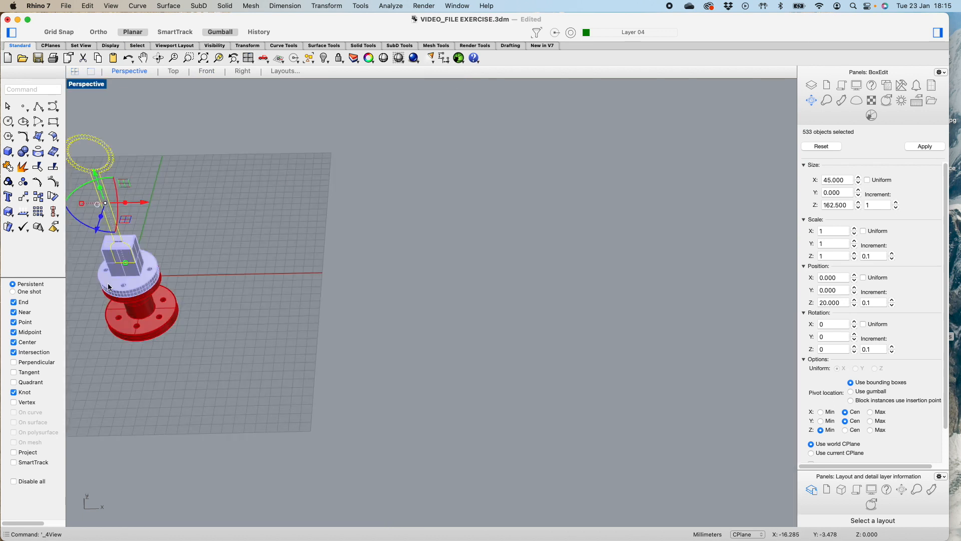
scroll(90, 289, down, 5)
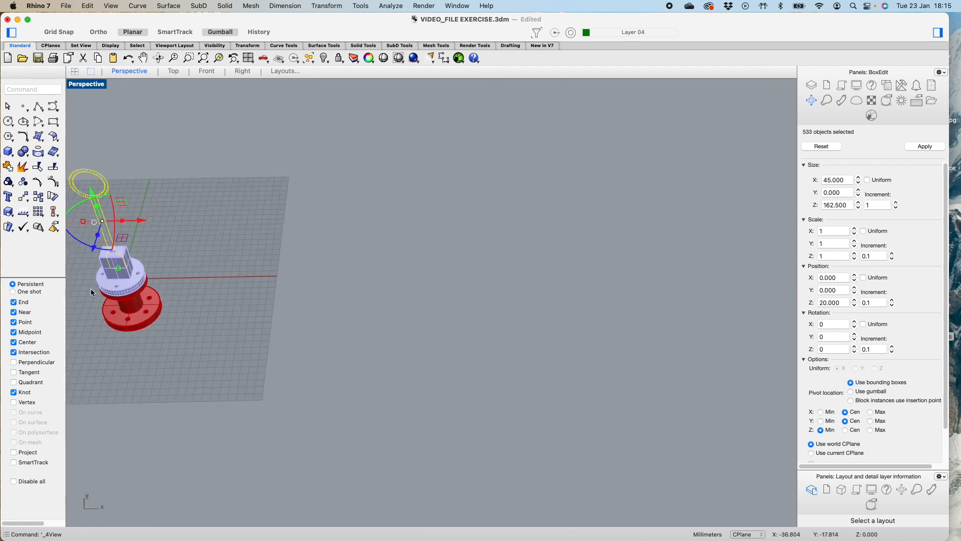
scroll(89, 270, up, 5)
right_click(88, 270)
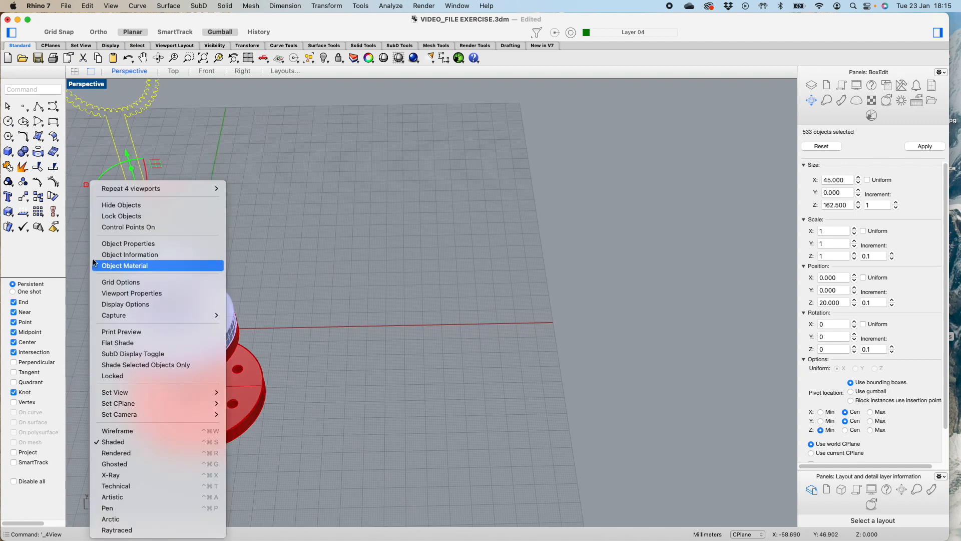
click(271, 191)
right_click(279, 222)
click(257, 181)
click(161, 139)
mouse_move(298, 266)
right_down()
mouse_move(251, 215)
mouse_move(284, 190)
mouse_move(312, 260)
right_up()
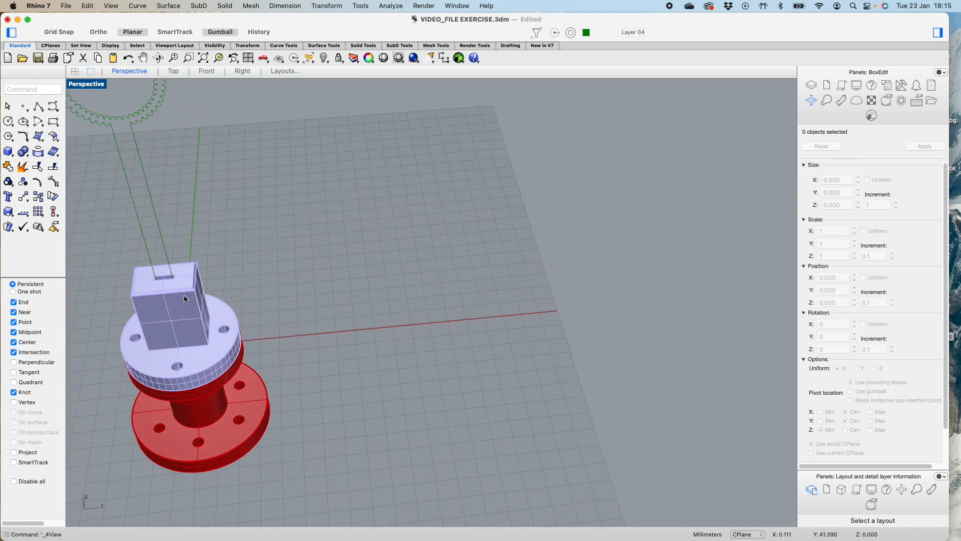
- Examine the outline's orientation above the tool and tool mount, its fit in the slot, and the toothed ring from several angles
scroll(293, 326, down, 3)
scroll(292, 329, down, 2)
scroll(206, 269, up, 4)
right_drag(208, 281, 273, 260)
right_drag(317, 320, 395, 389)
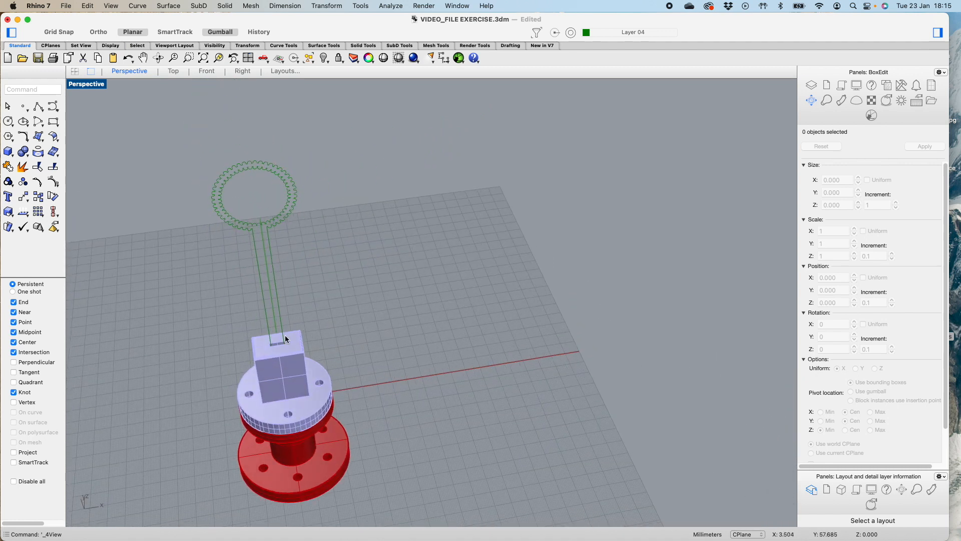
right_drag(302, 342, 340, 286)
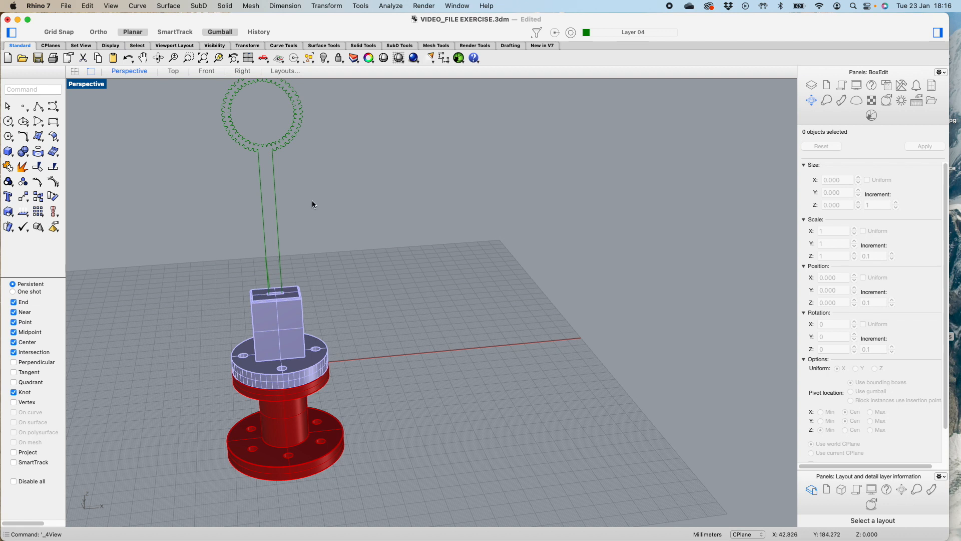
scroll(321, 221, down, 3)
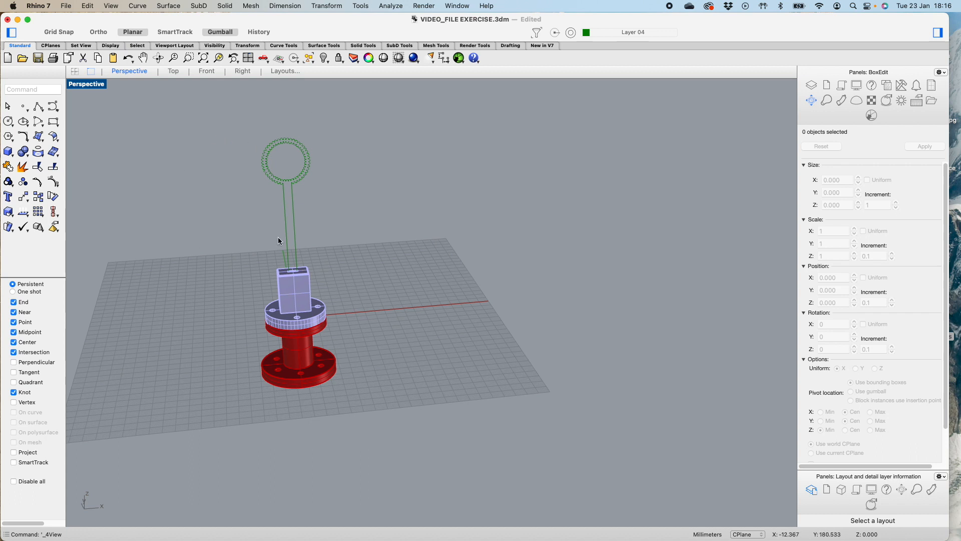
scroll(280, 146, up, 3)
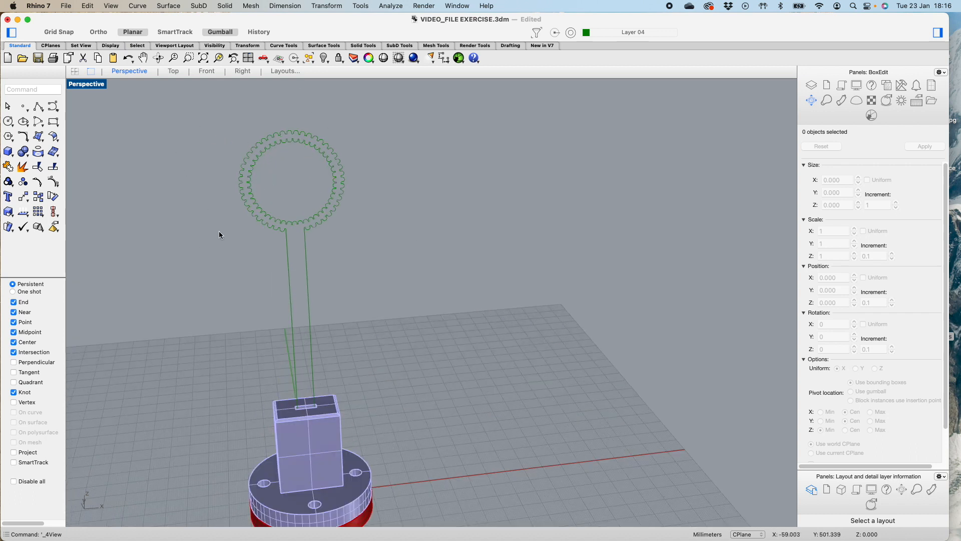
right_drag(405, 332, 340, 334)
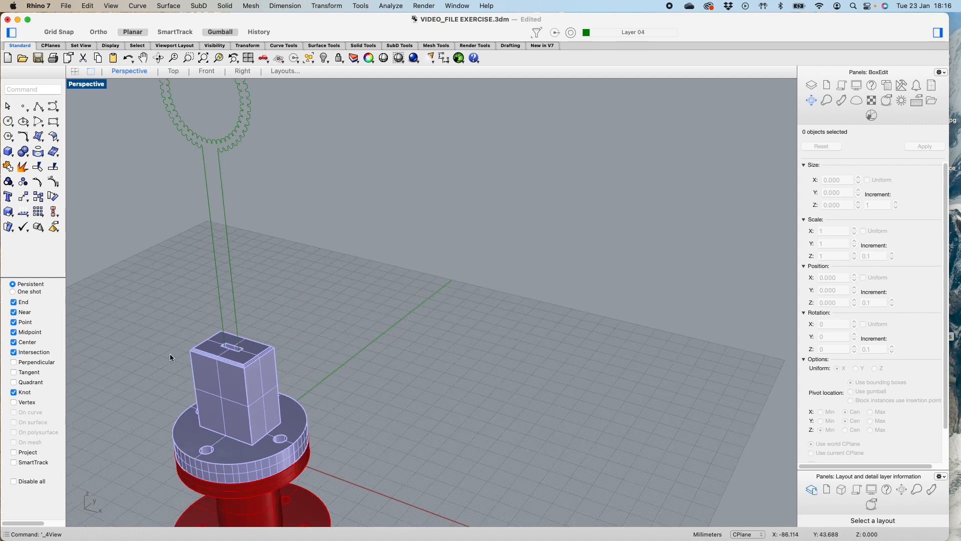
scroll(173, 355, down, 5)
scroll(150, 285, up, 3)
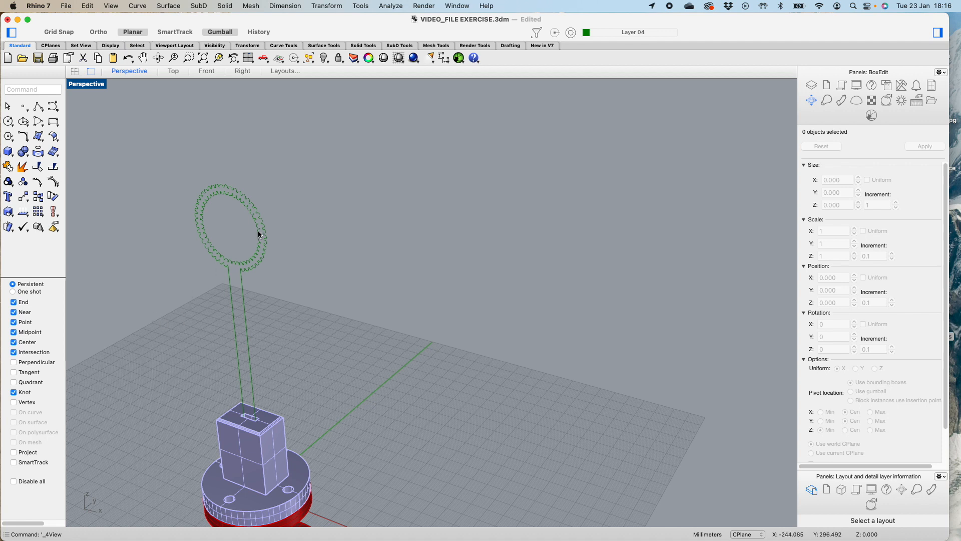
scroll(140, 426, up, 5)
scroll(144, 425, down, 5)
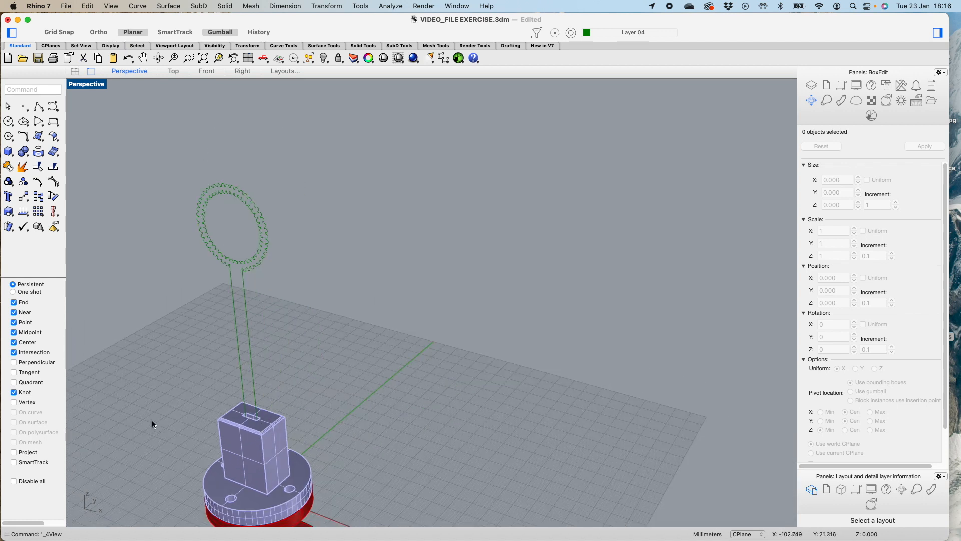
right_drag(173, 332, 252, 232)
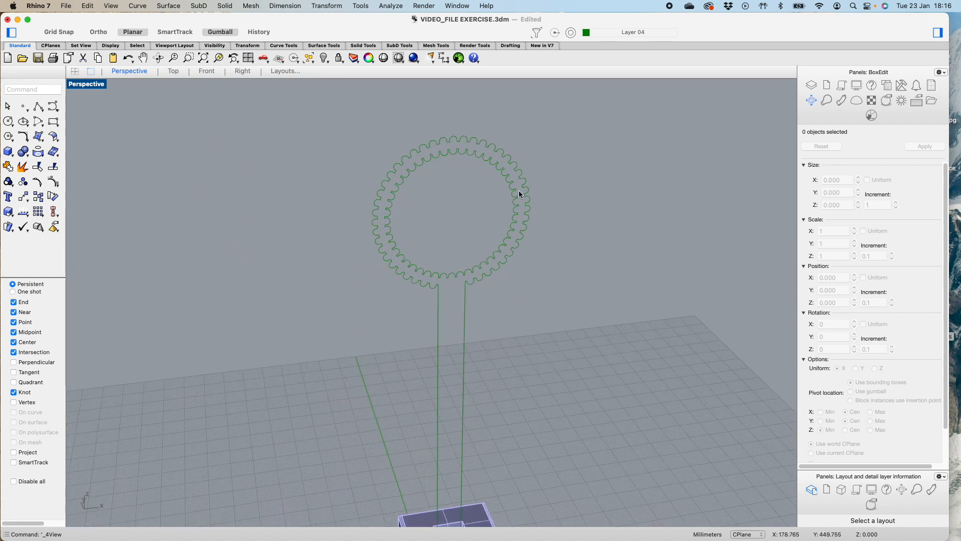
scroll(523, 192, up, 5)
scroll(524, 194, down, 5)
right_drag(581, 251, 491, 246)
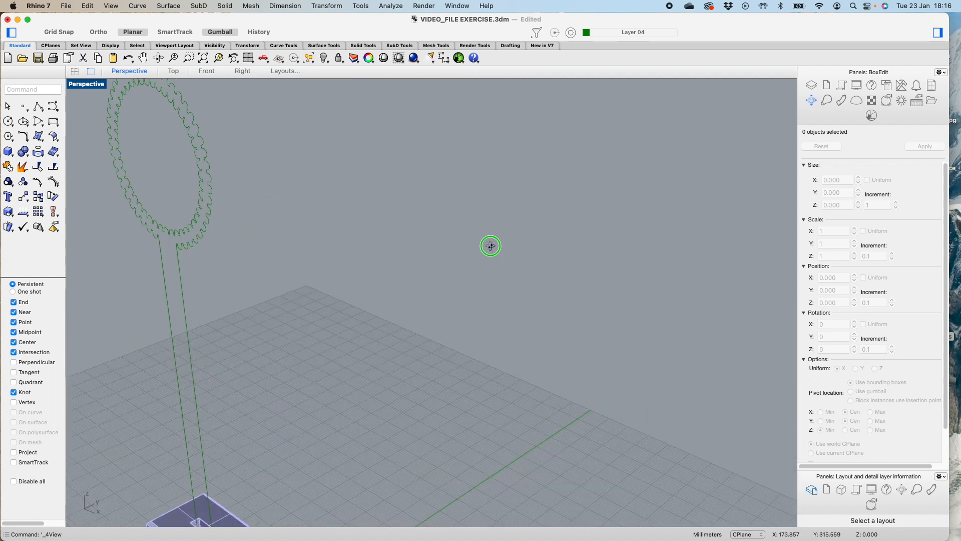
scroll(503, 252, down, 3)
scroll(403, 328, down, 4)
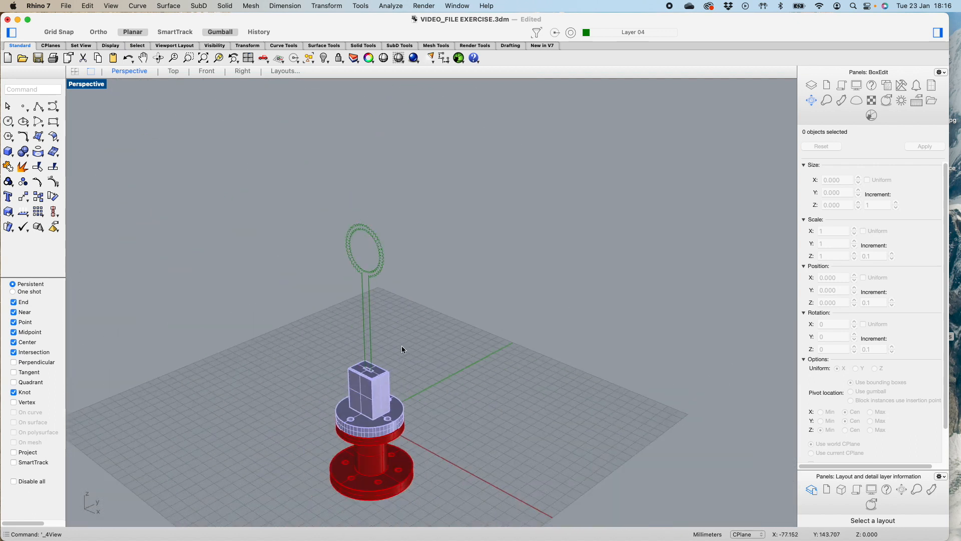
scroll(364, 411, up, 4)
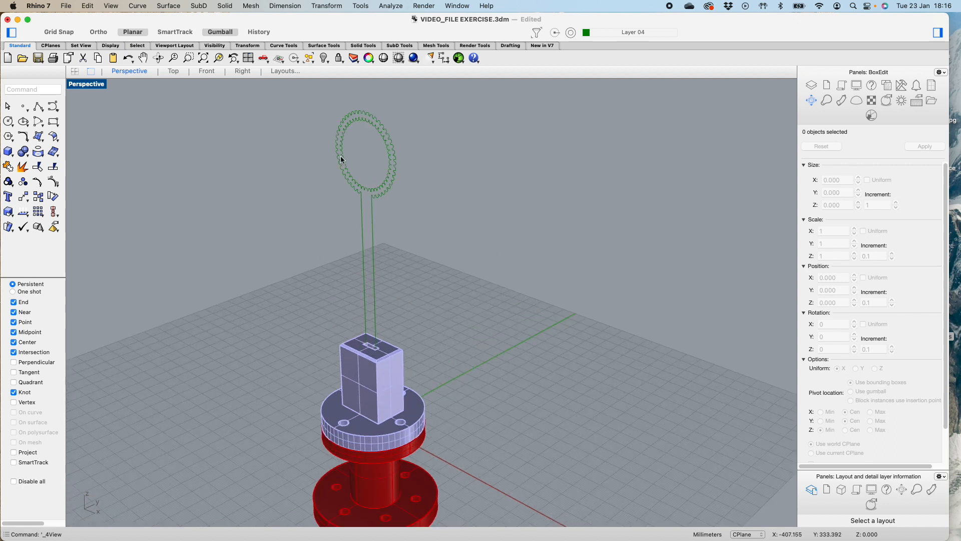
scroll(331, 157, up, 2)
scroll(328, 158, down, 2)
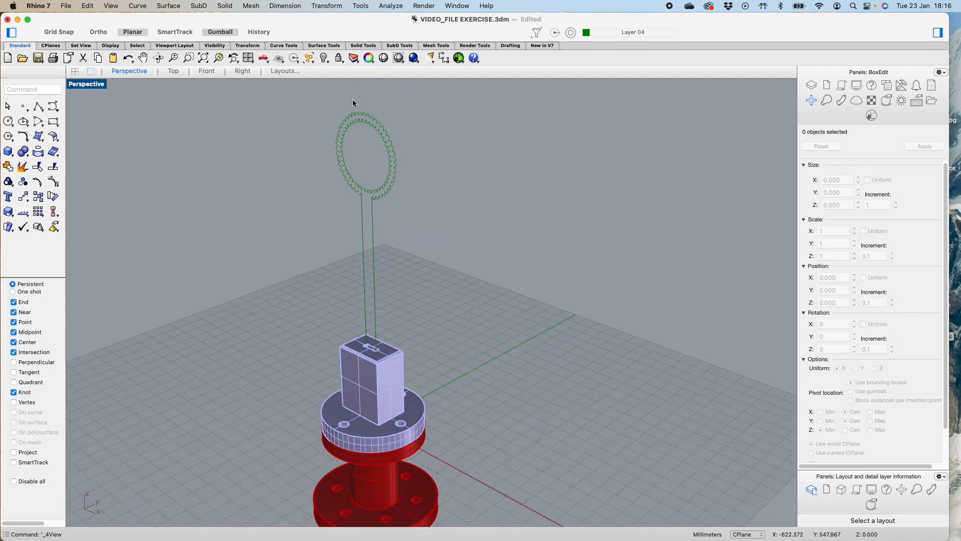
scroll(353, 100, up, 2)
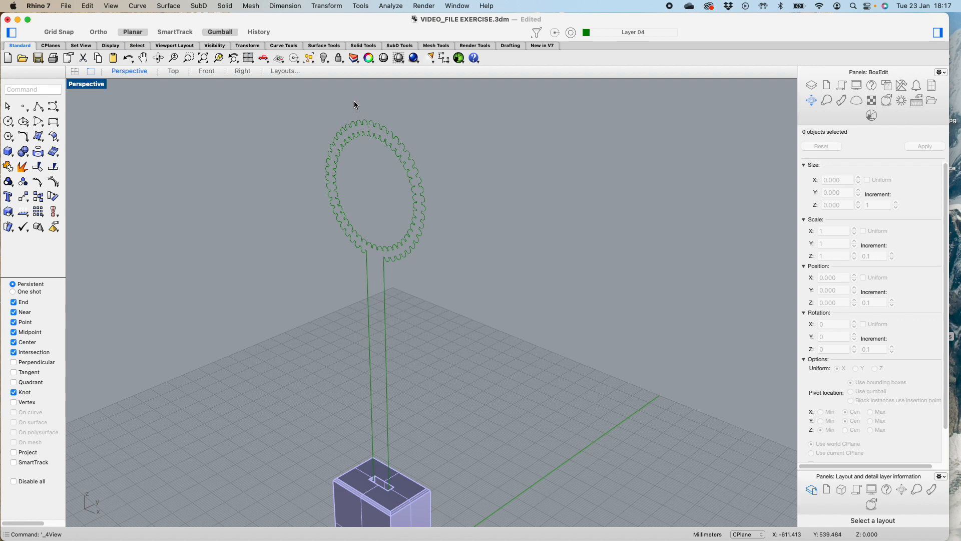
mouse_move(429, 304)
right_down()
mouse_move(444, 331)
mouse_move(500, 315)
mouse_move(432, 313)
right_up()
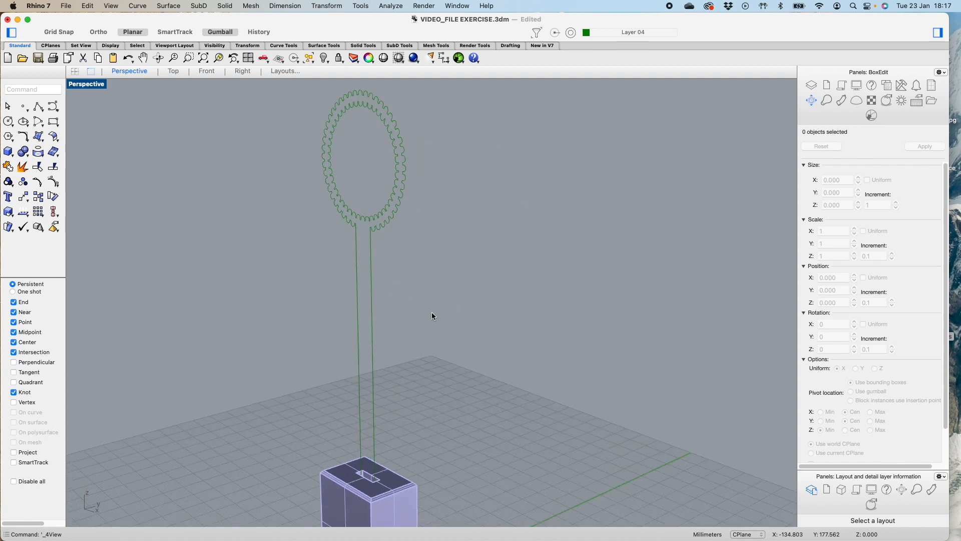